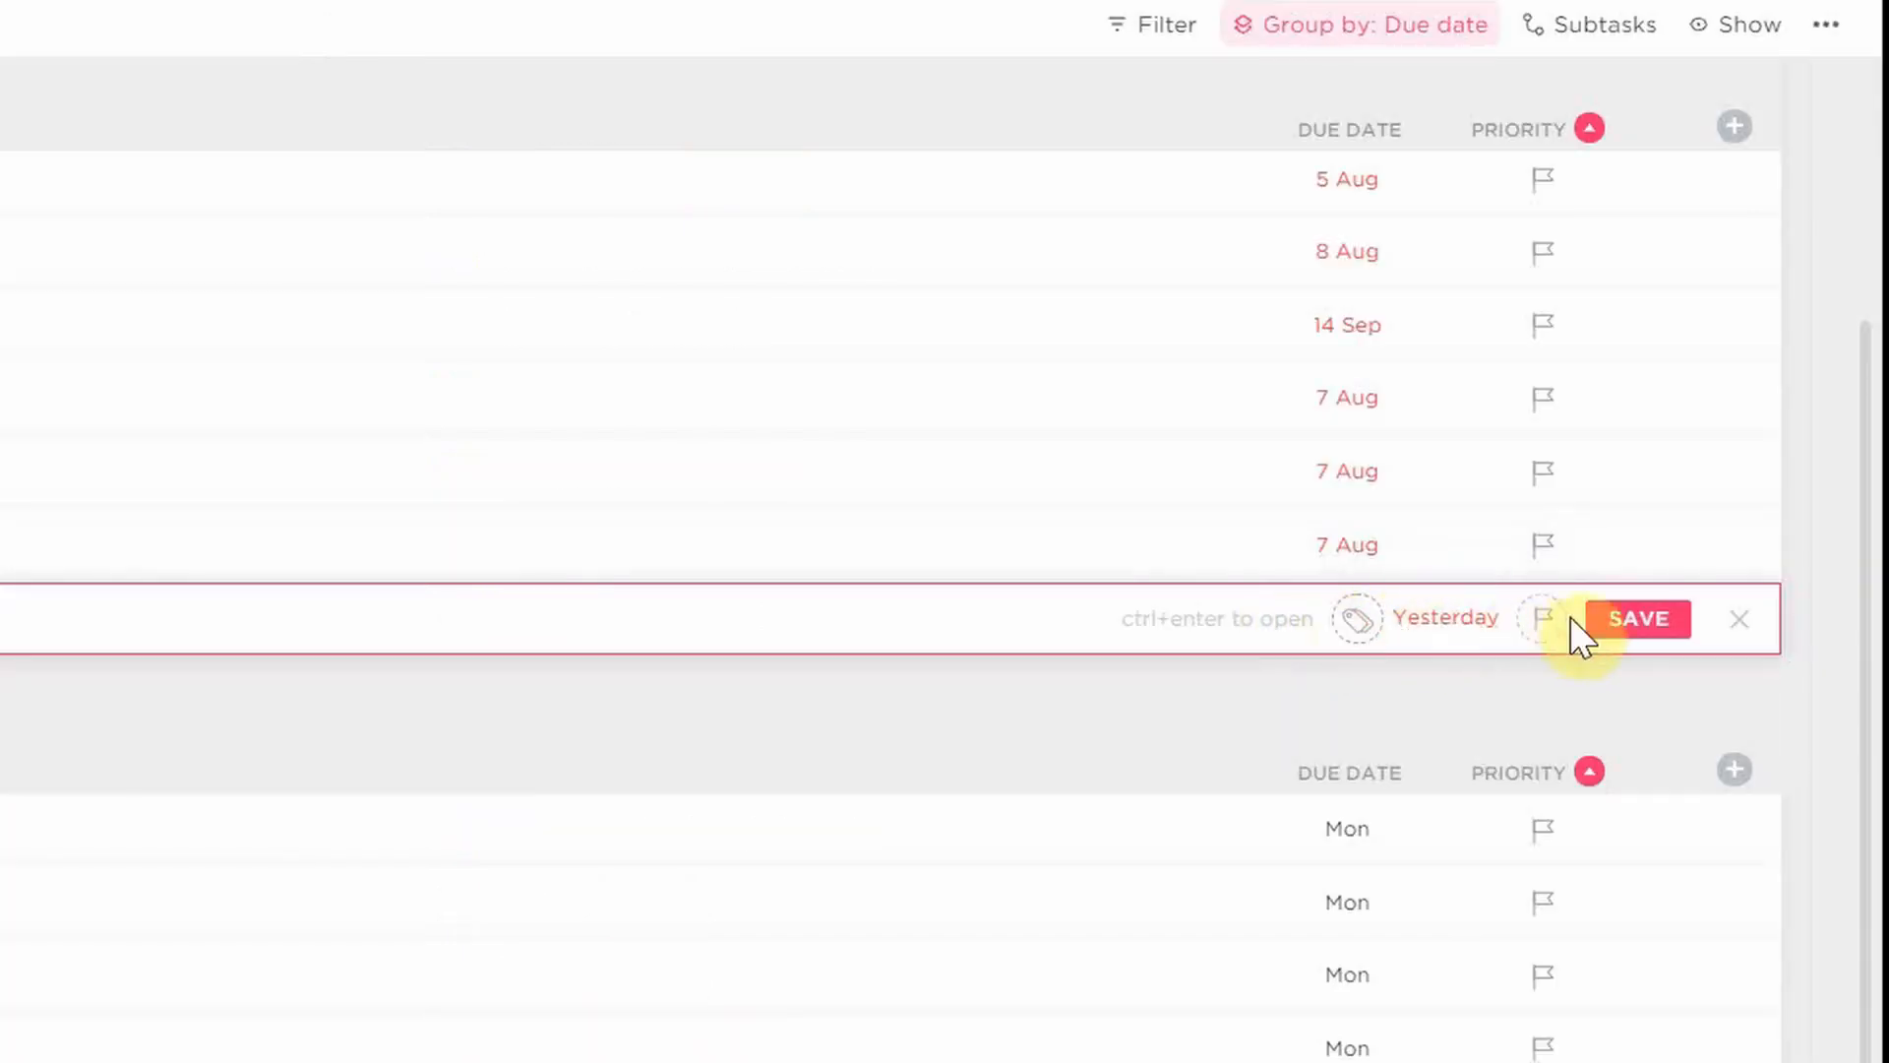
- Add the event tag to the new task 1 in the Overdue group and set its priority to High
{"action": "left_click", "coordinate": [1353, 622]}
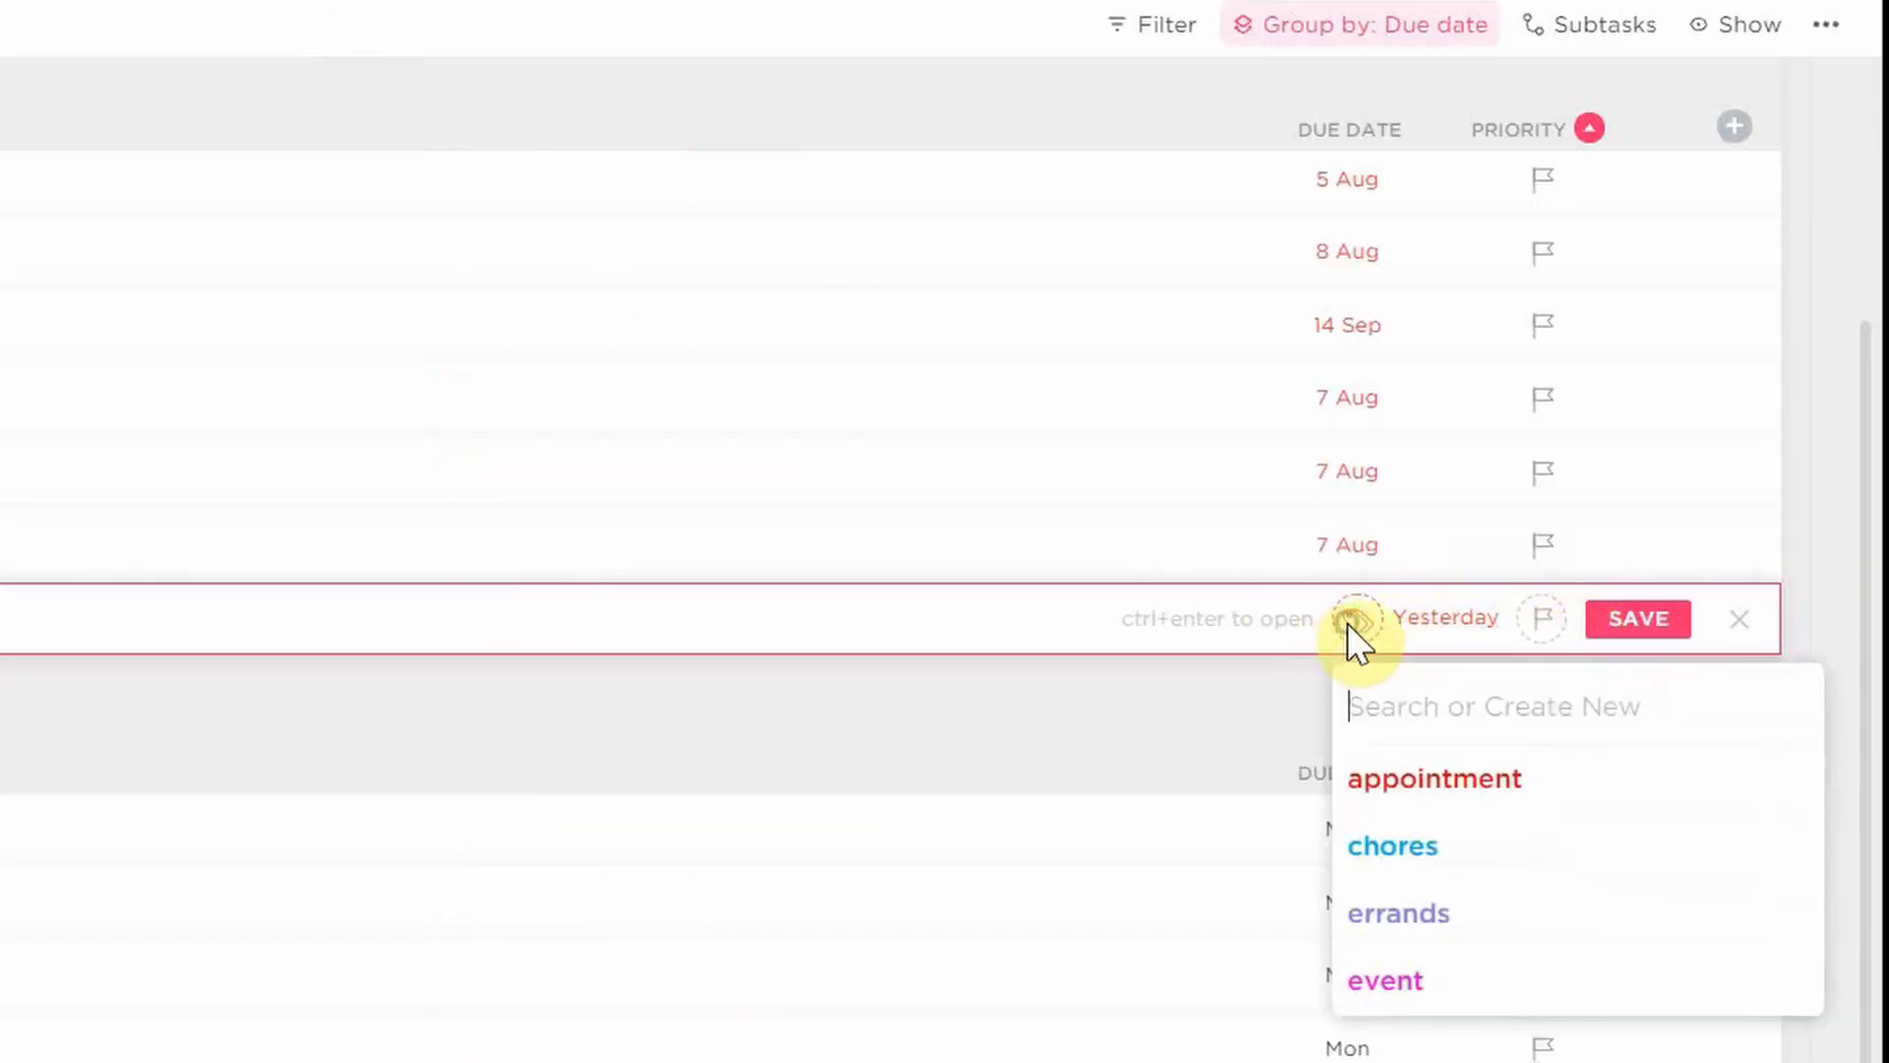
{"action": "left_click", "coordinate": [1389, 981]}
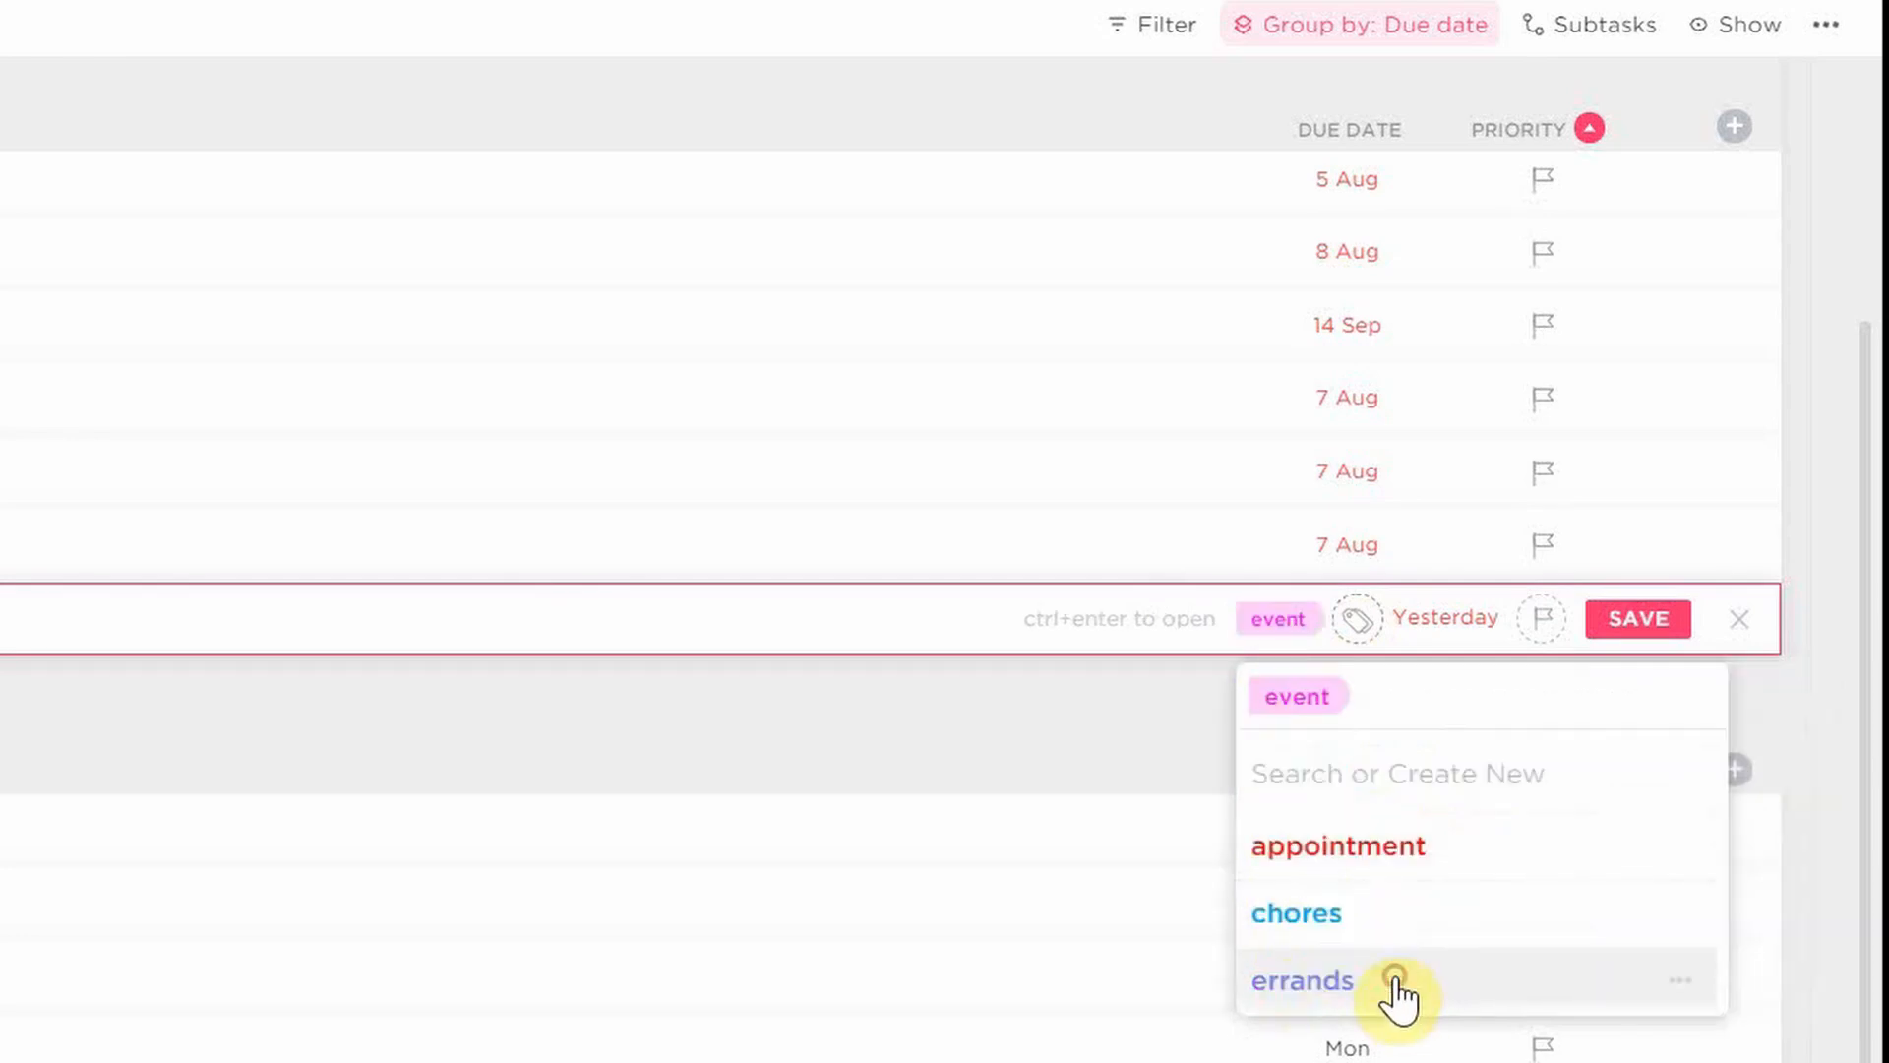
{"action": "left_click", "coordinate": [1446, 639]}
{"action": "left_click", "coordinate": [1541, 619]}
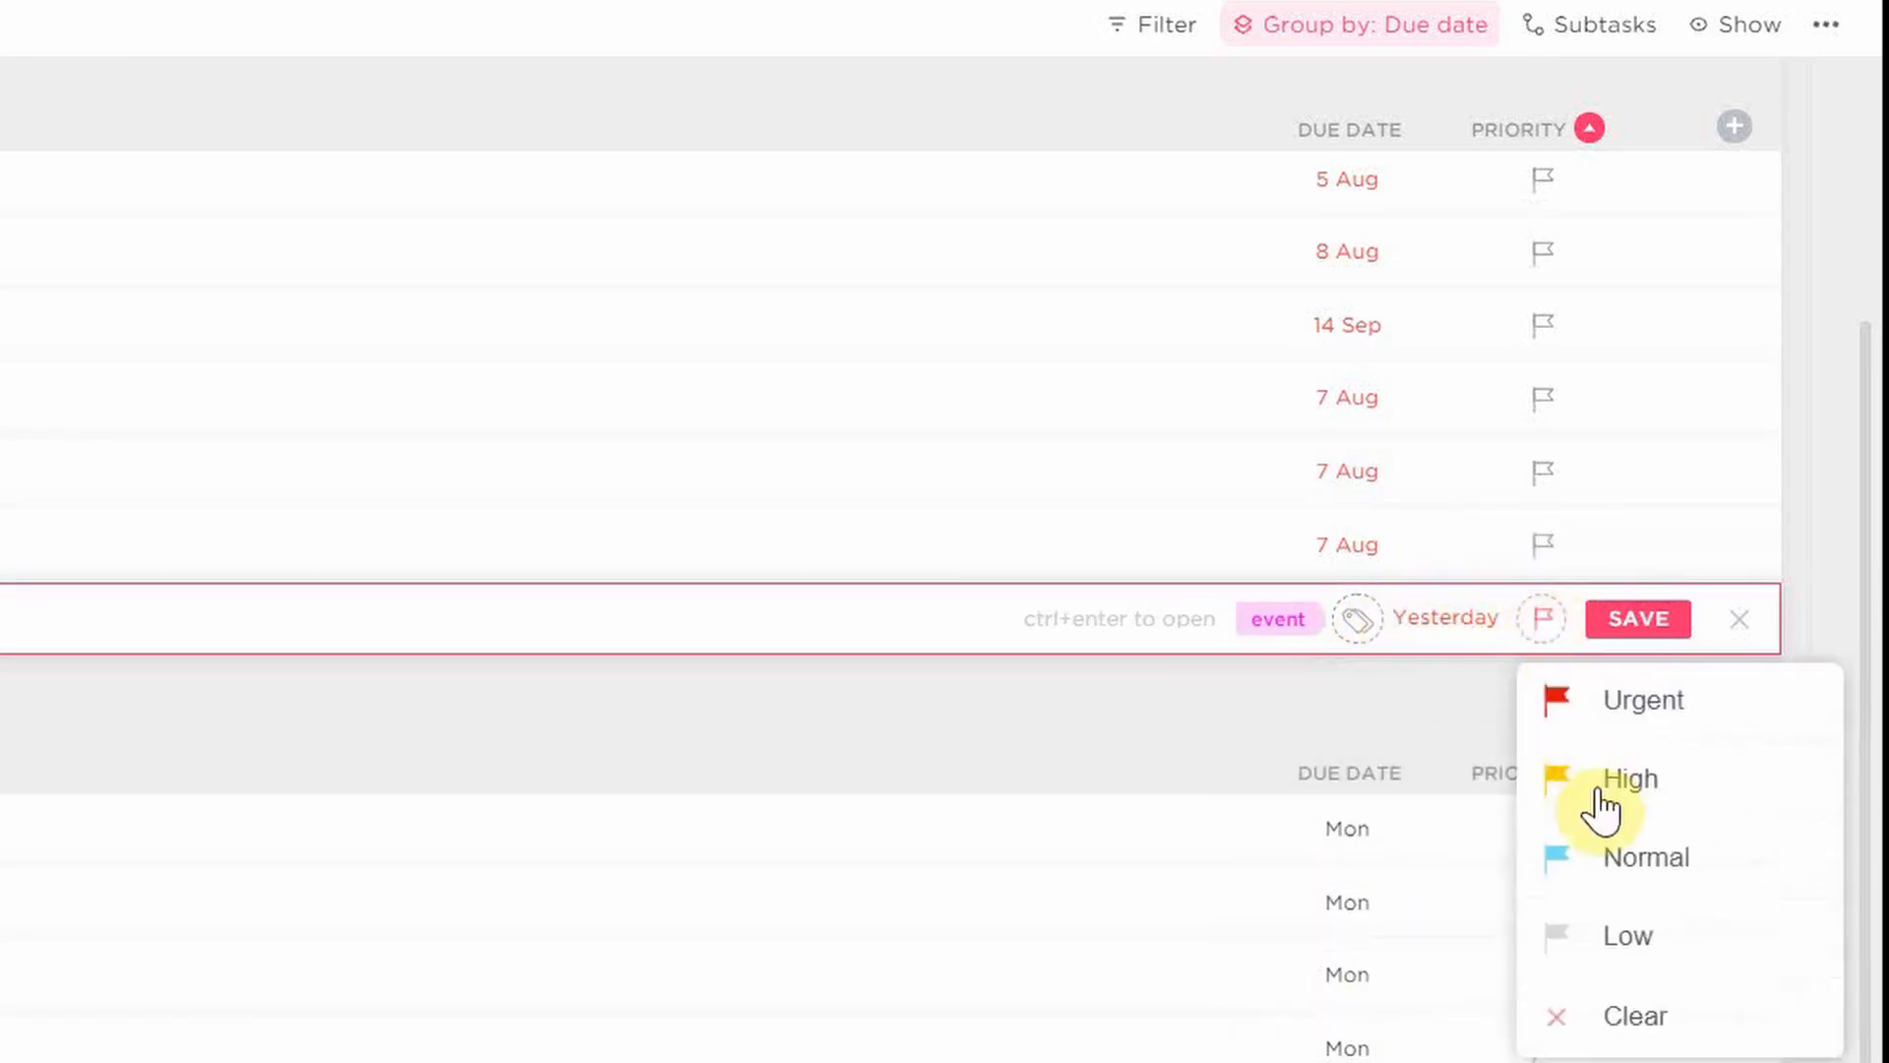
{"action": "left_click", "coordinate": [1613, 787]}
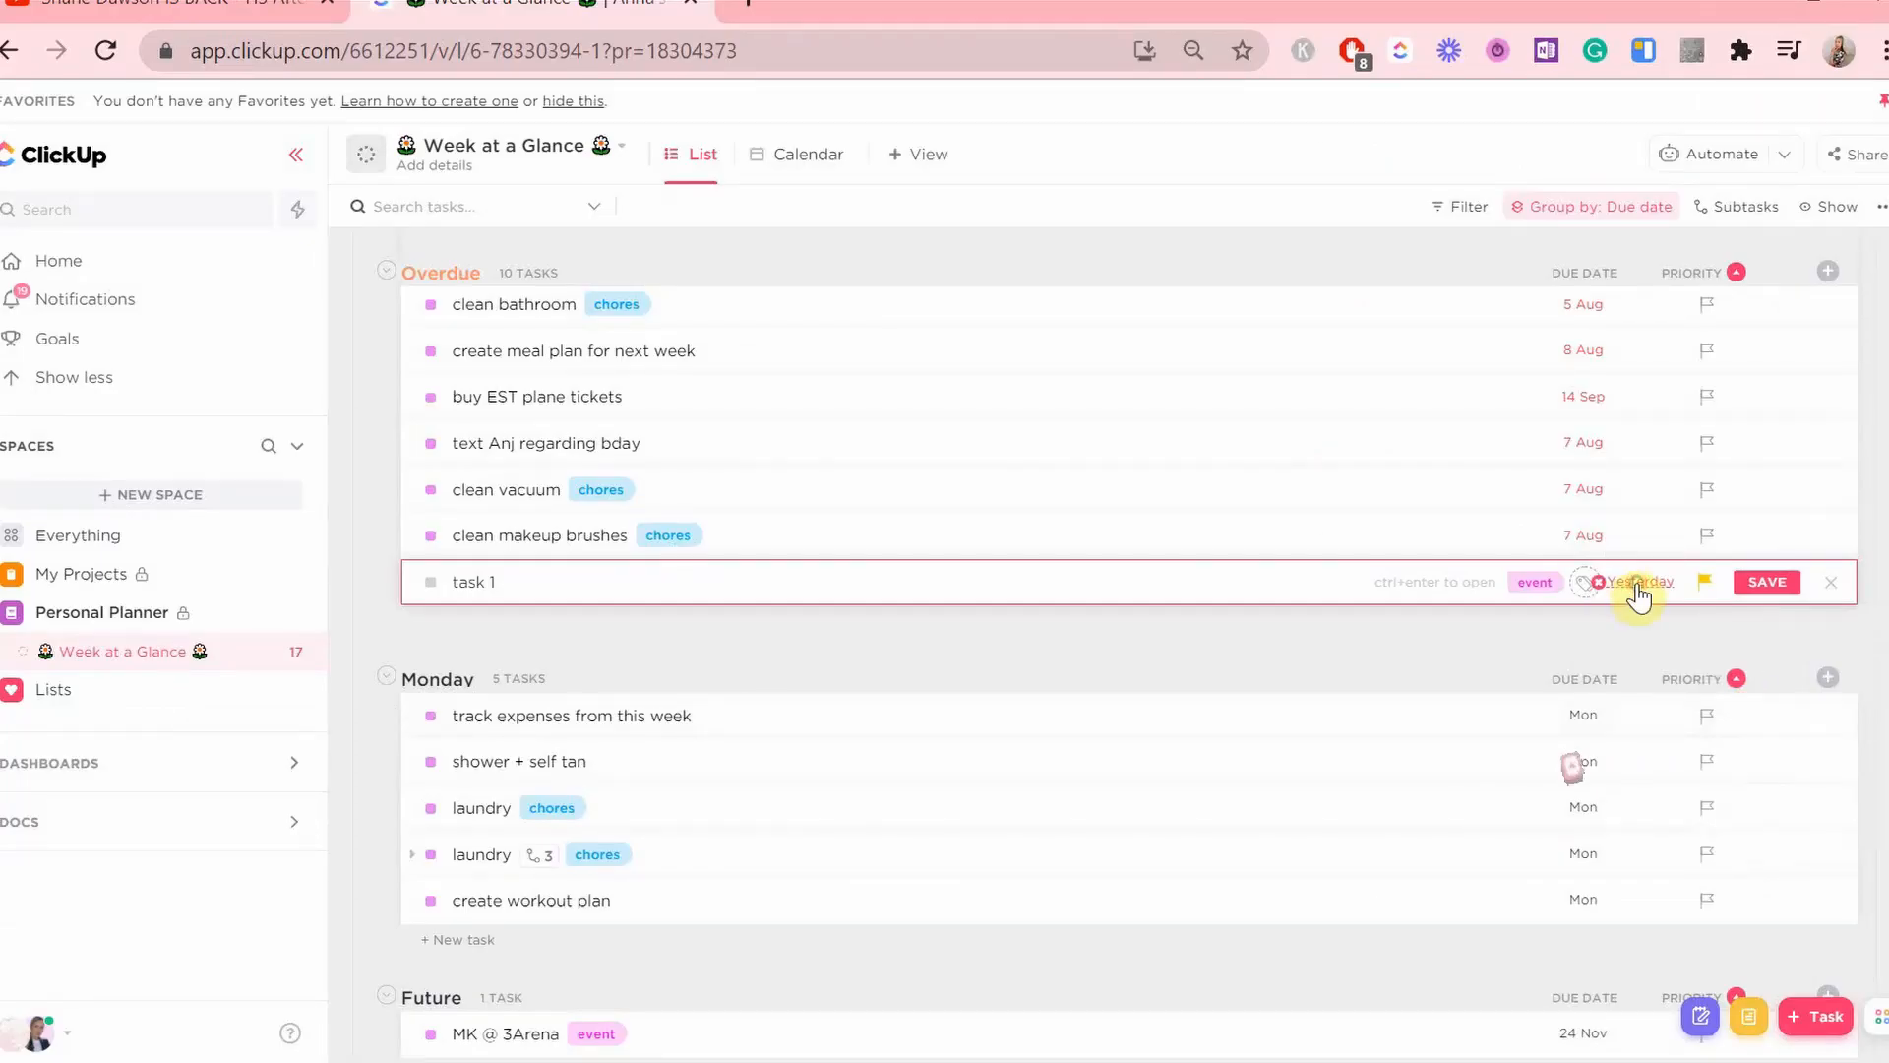
- Set the due date of task 1 in the Overdue group to Monday, 11 October 2021
{"action": "left_click", "coordinate": [1638, 588]}
{"action": "left_click", "coordinate": [1543, 418]}
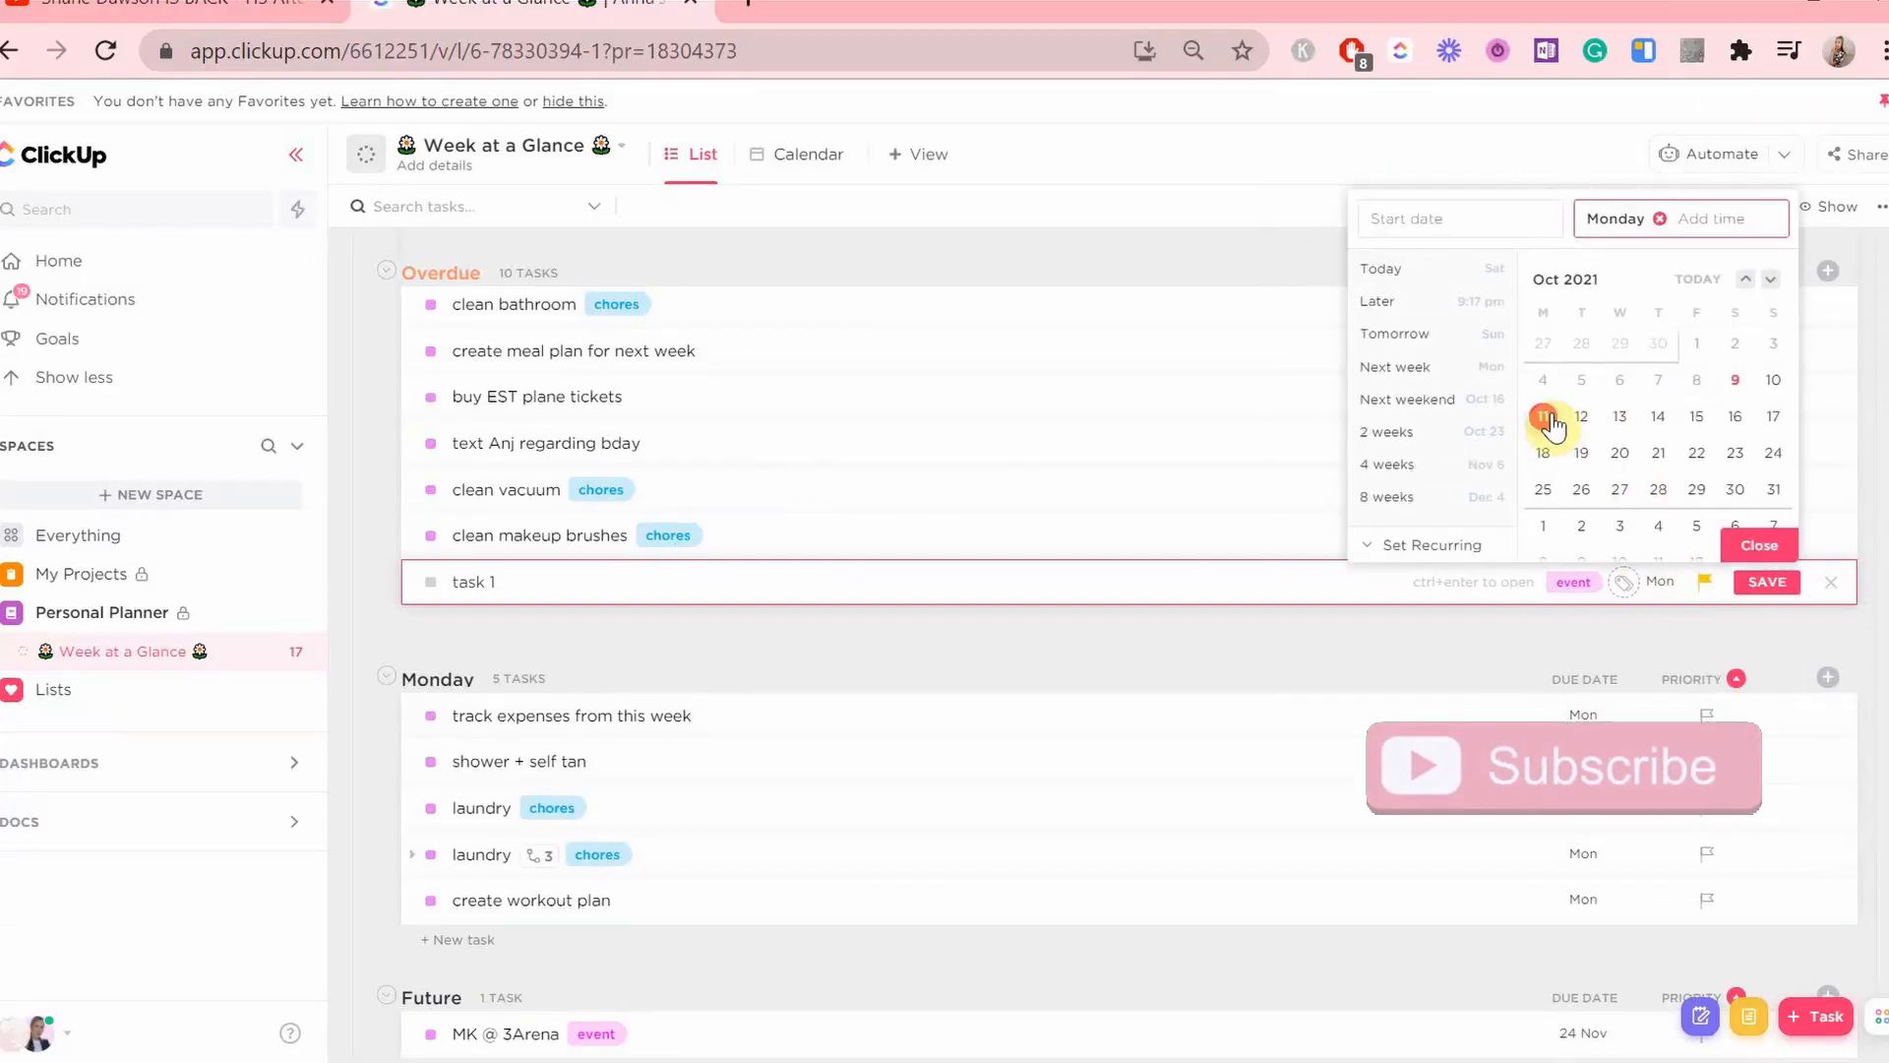
{"action": "left_click", "coordinate": [1759, 544]}
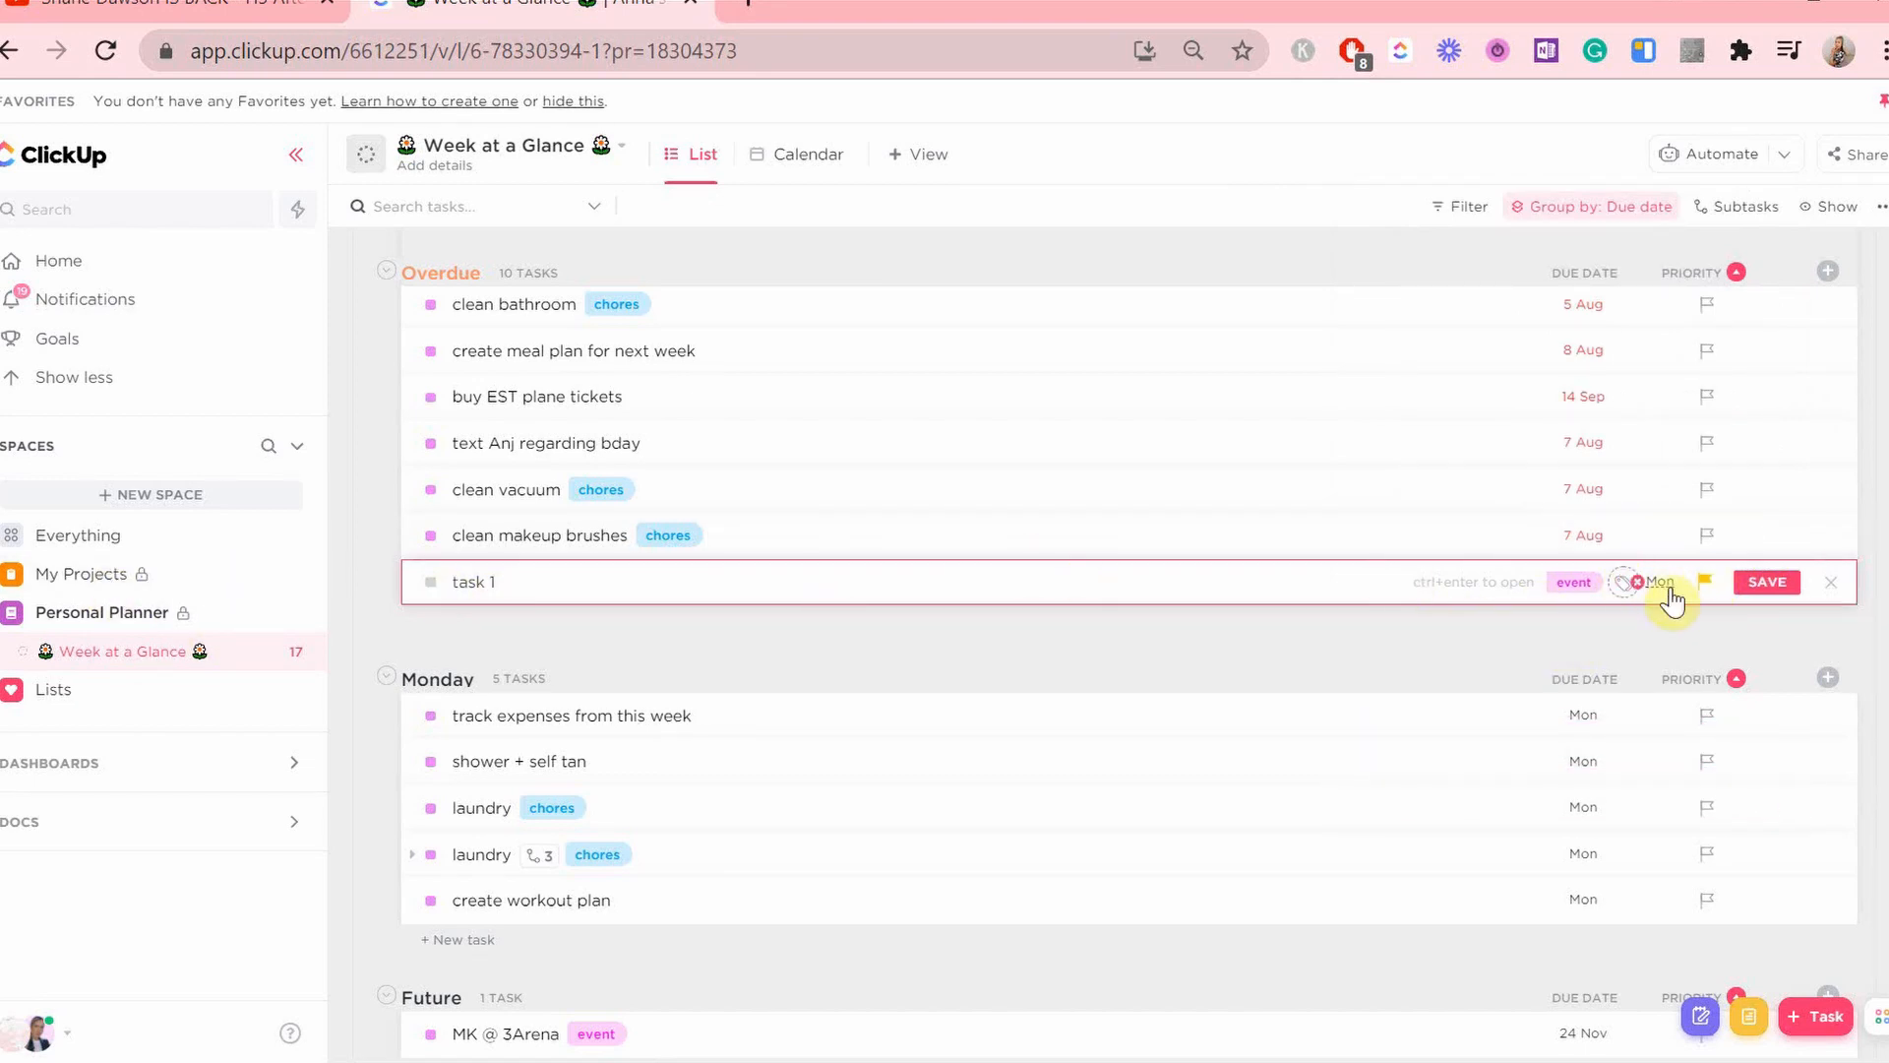
- Change the status of task 1 to the red status and save the new task
{"action": "left_click", "coordinate": [429, 582]}
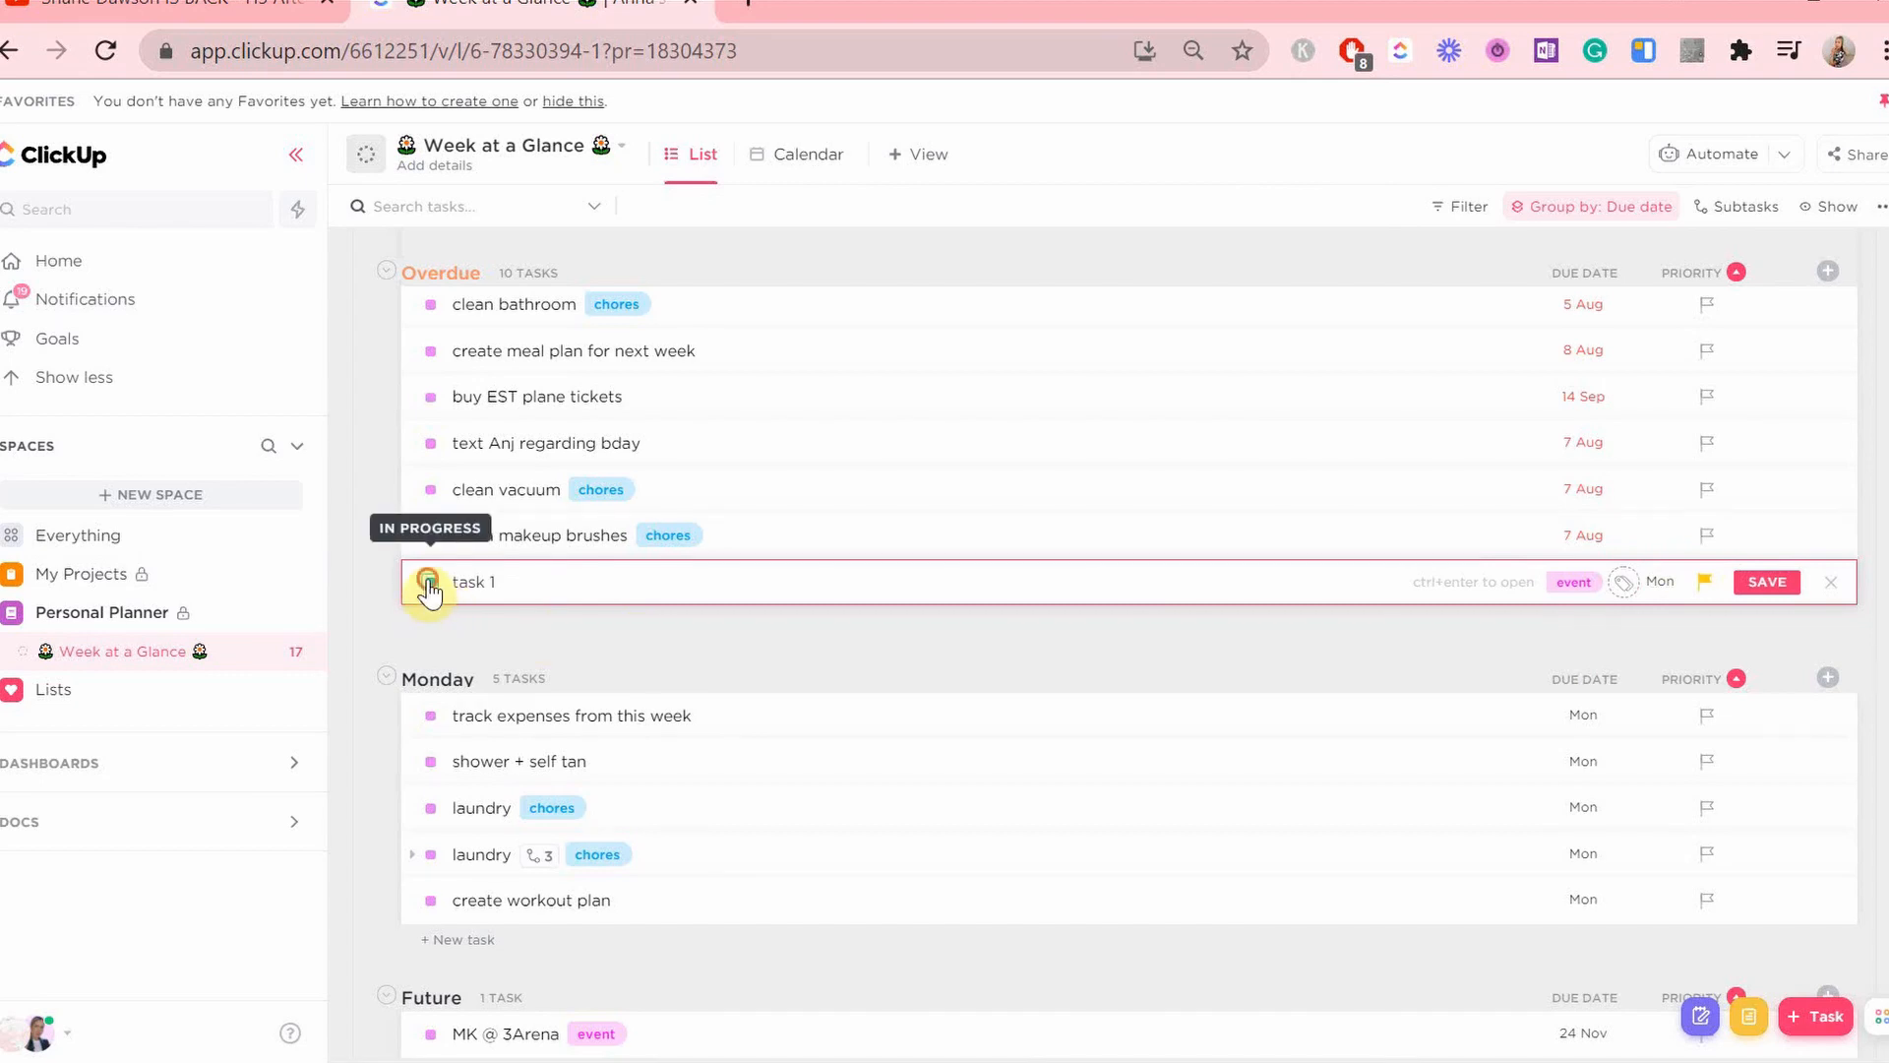
{"action": "left_click", "coordinate": [429, 582]}
{"action": "left_click", "coordinate": [503, 749]}
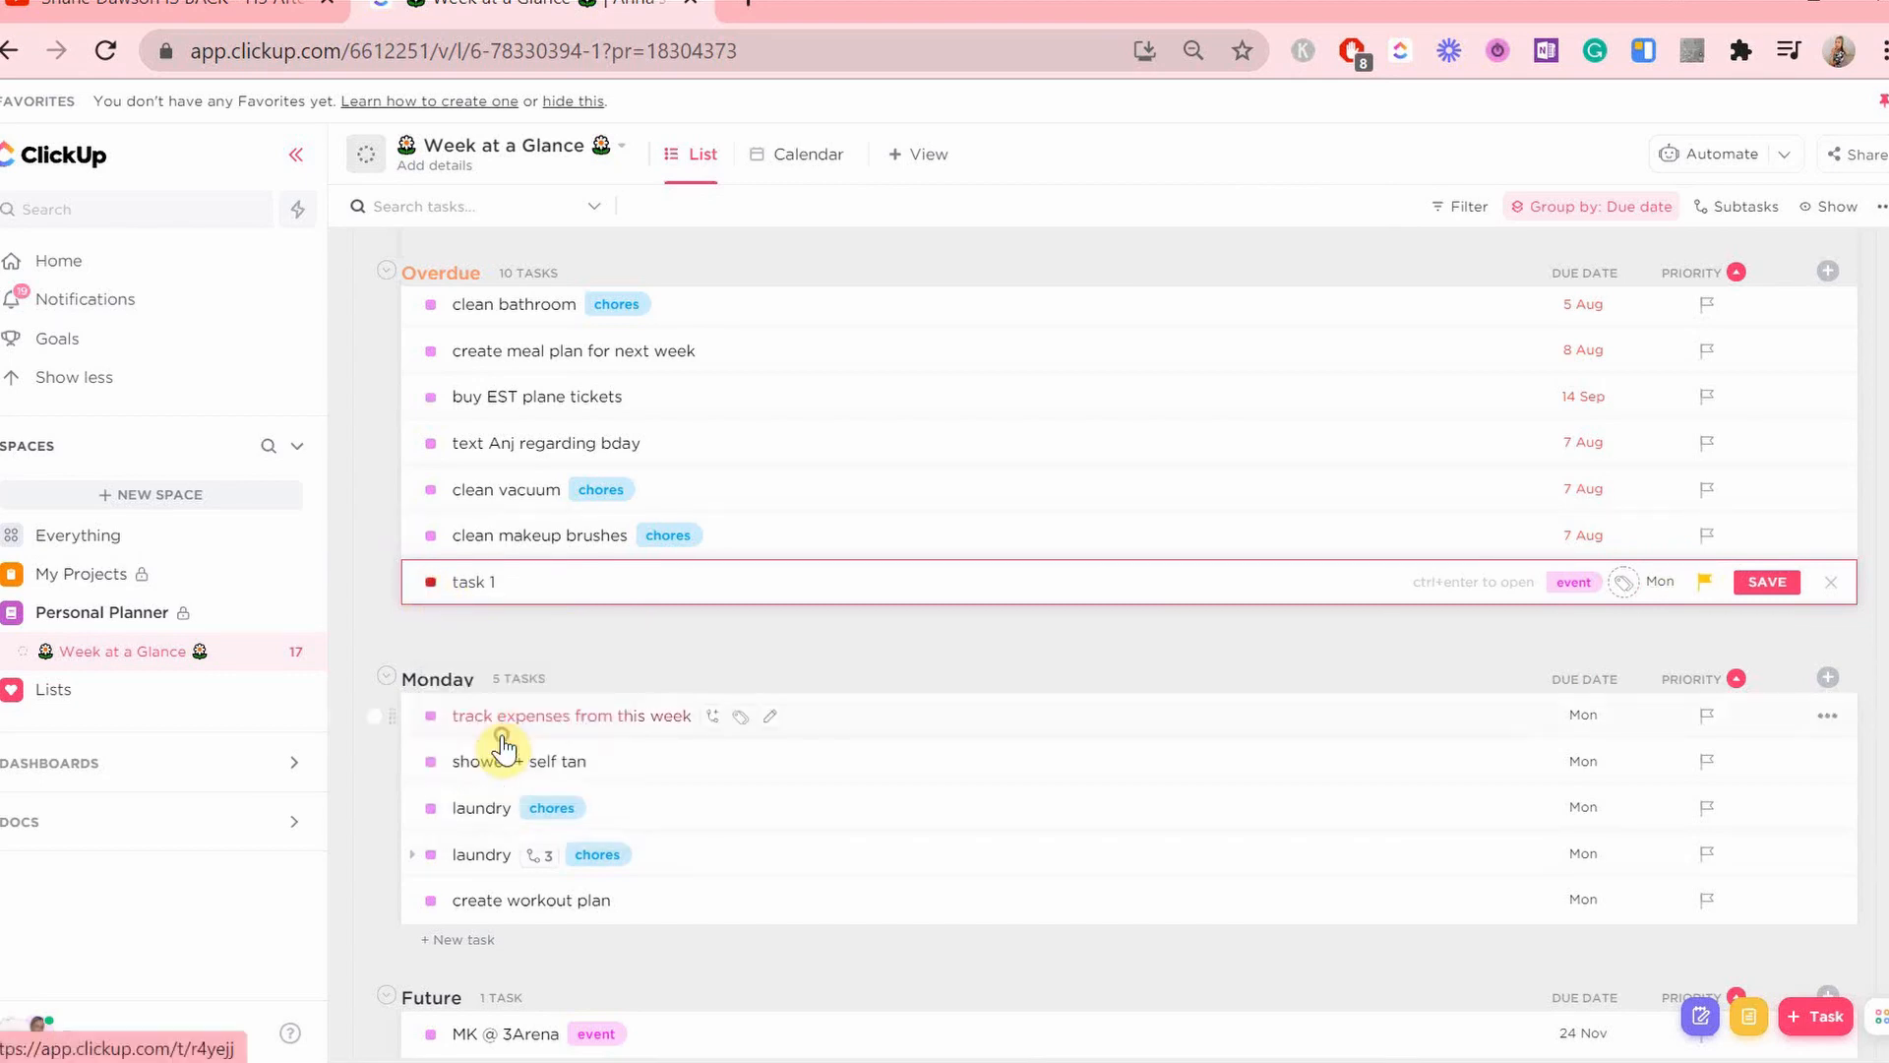
{"action": "left_click", "coordinate": [1758, 586]}
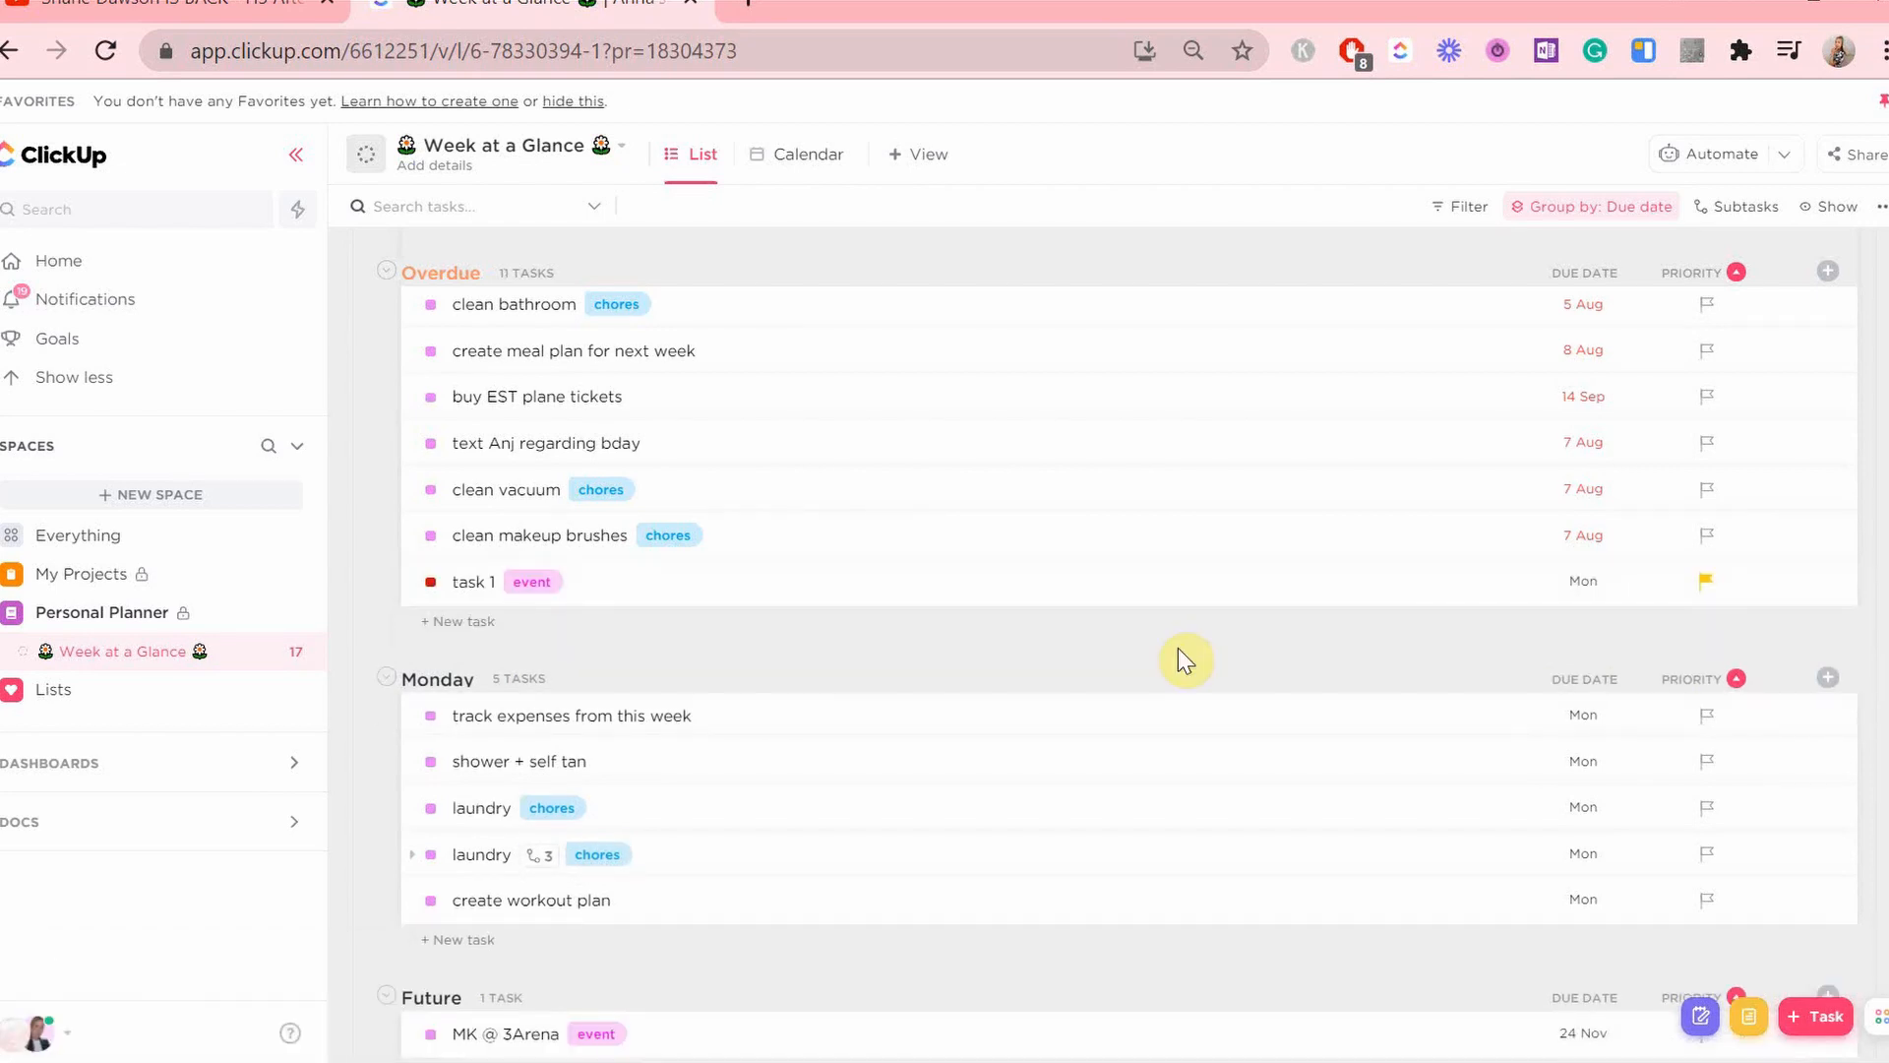
- Start another new task named "task 1" and assign it to the Bucket List with the Move slash command
{"action": "key", "text": "t"}
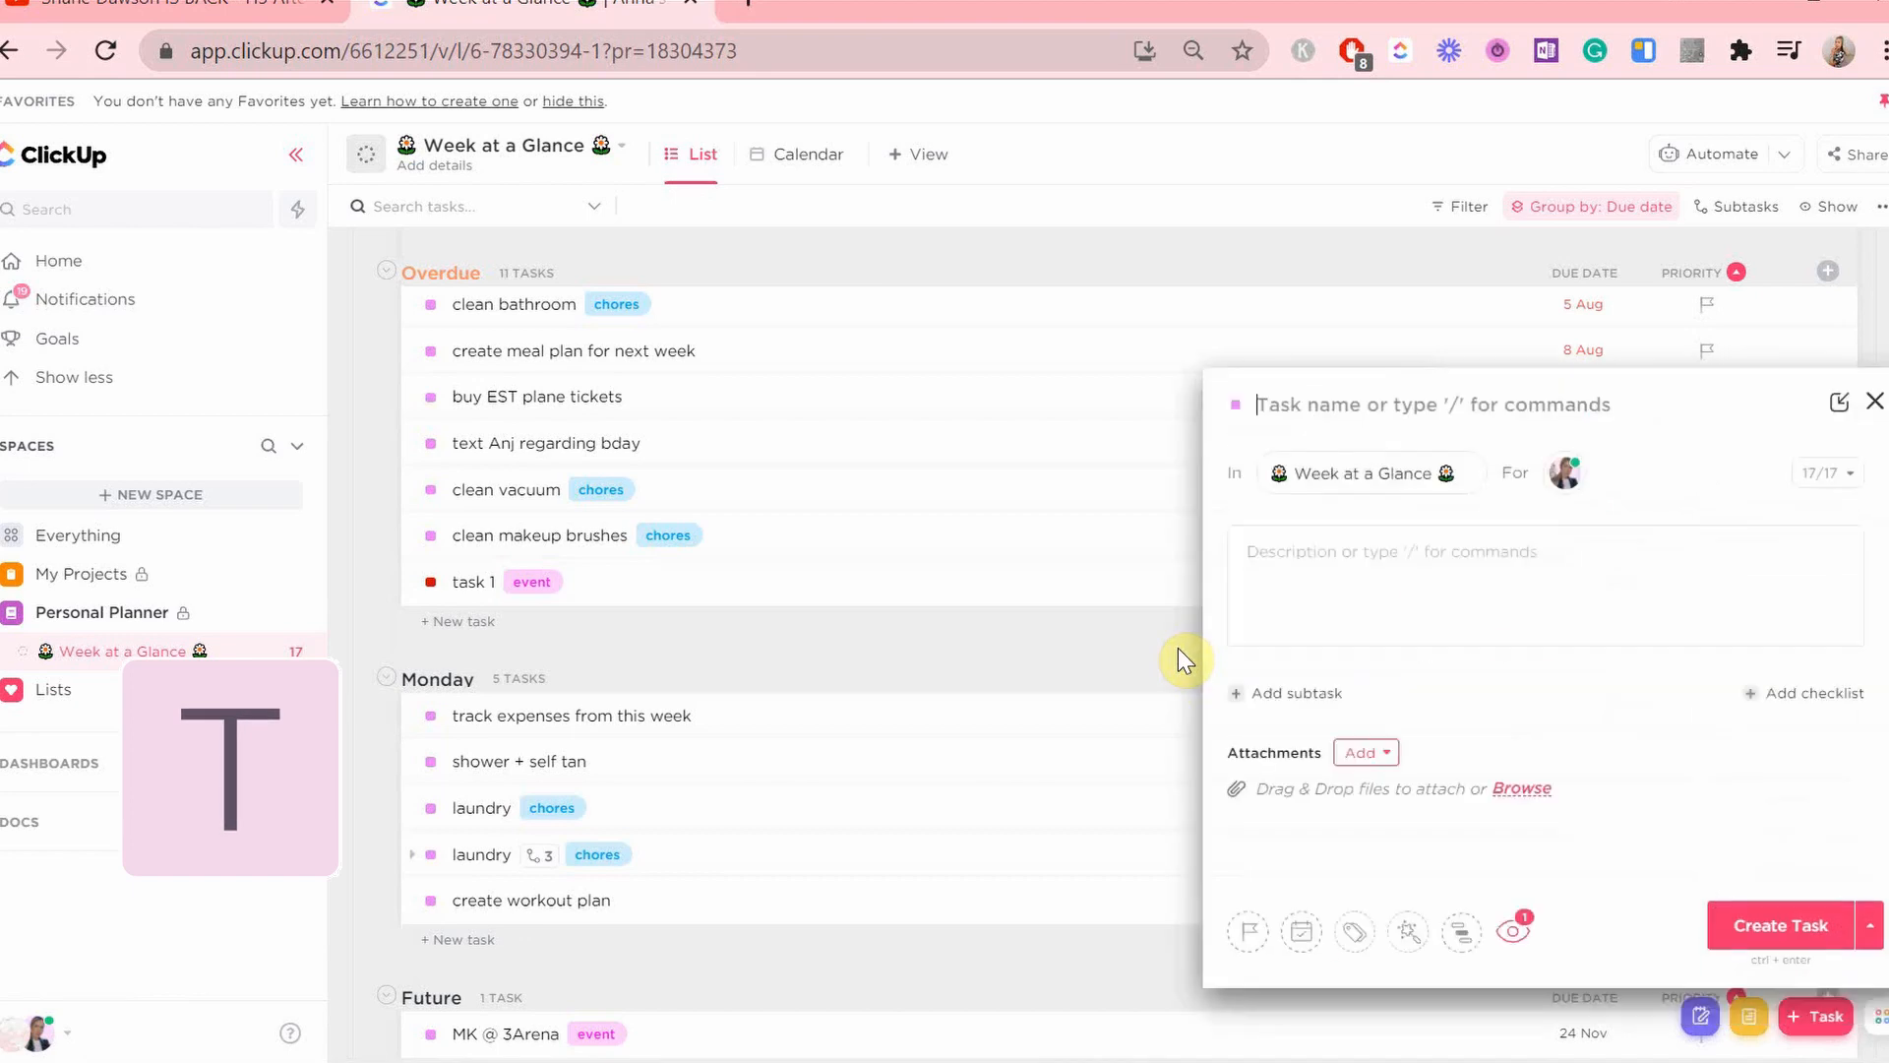
{"action": "type", "text": "task 1 "}
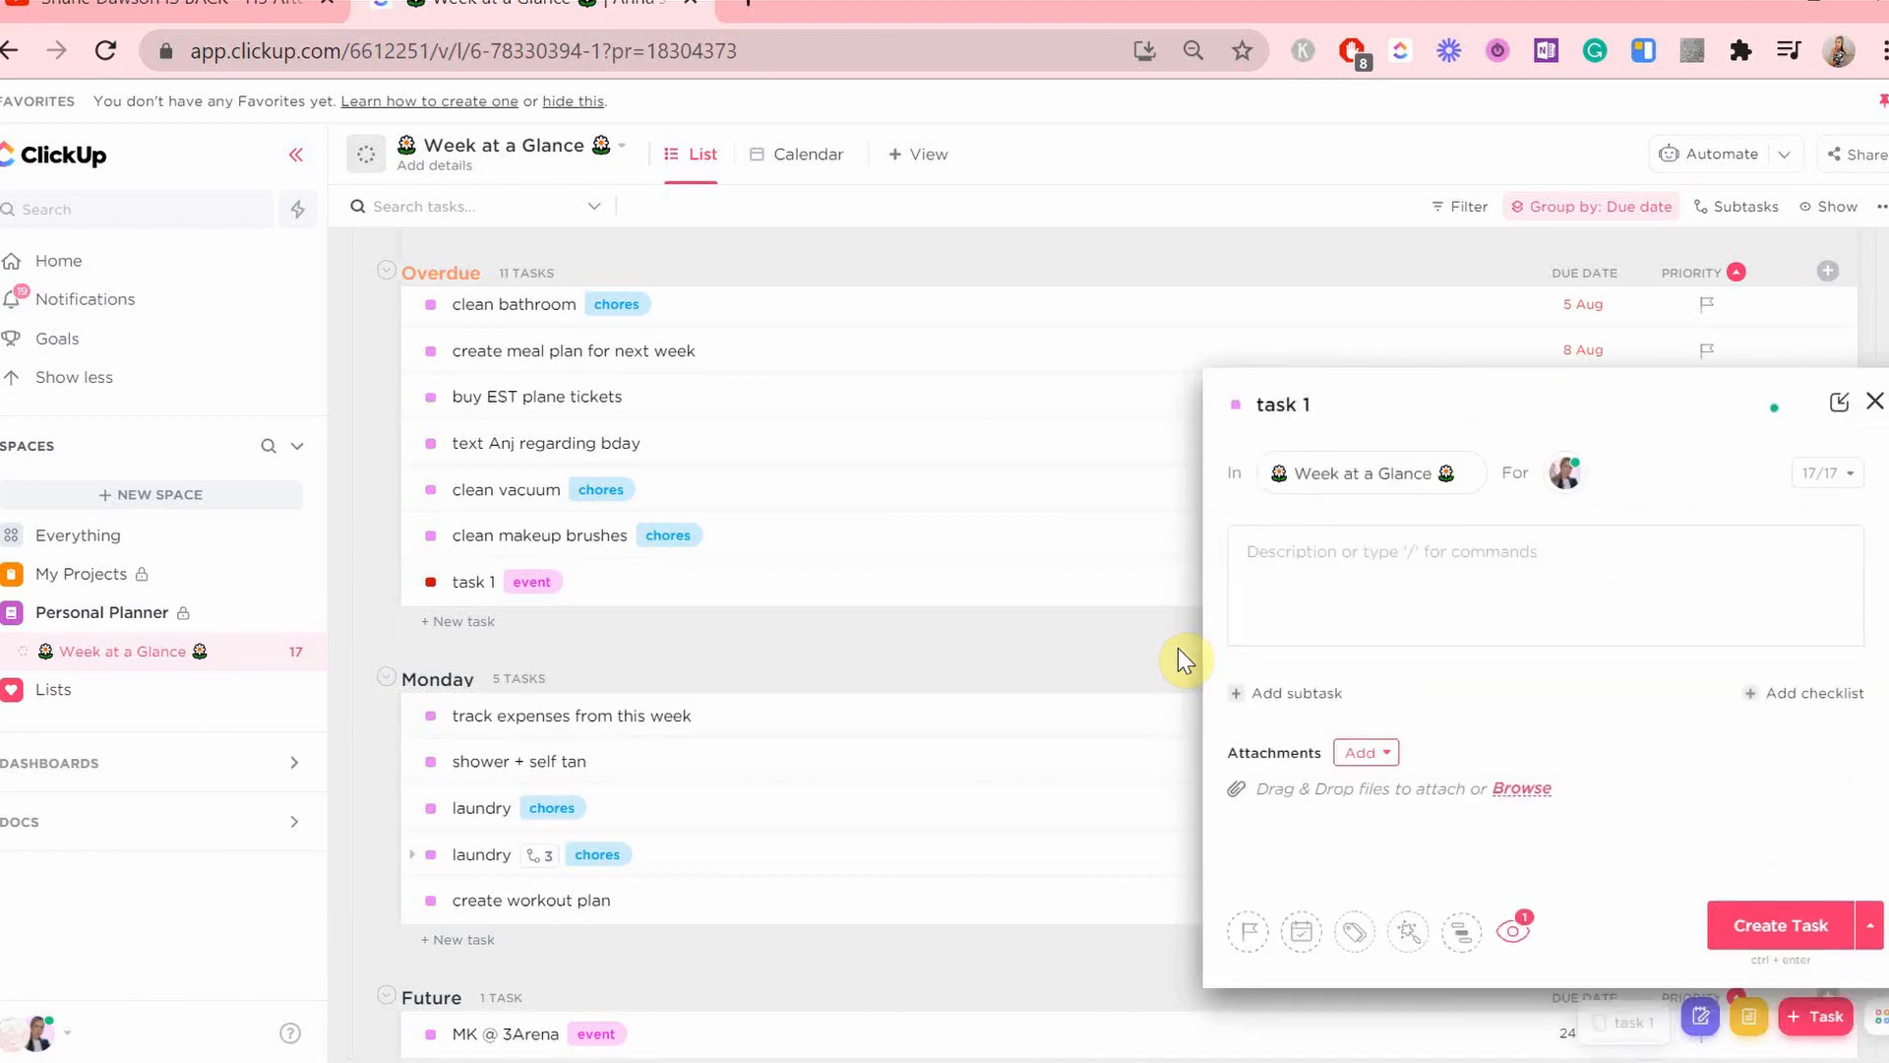
{"action": "type", "text": "/"}
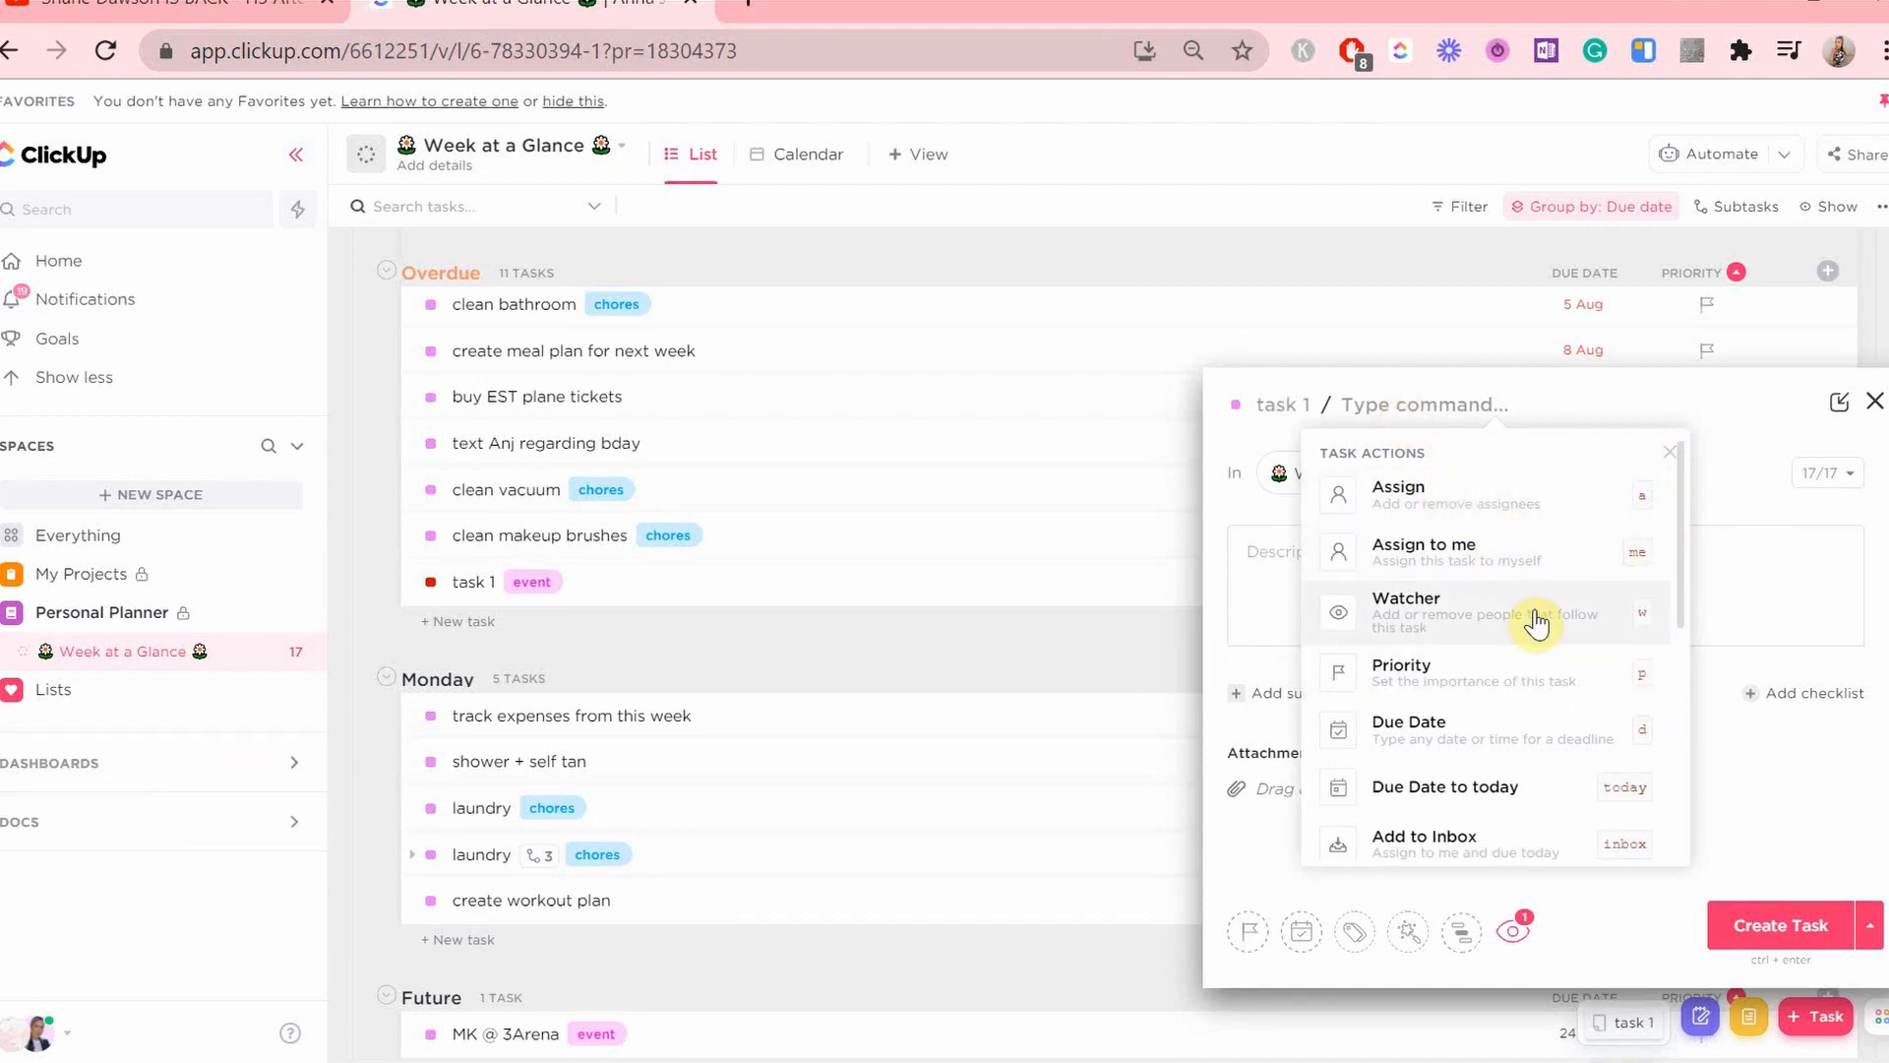
{"action": "type", "text": "m"}
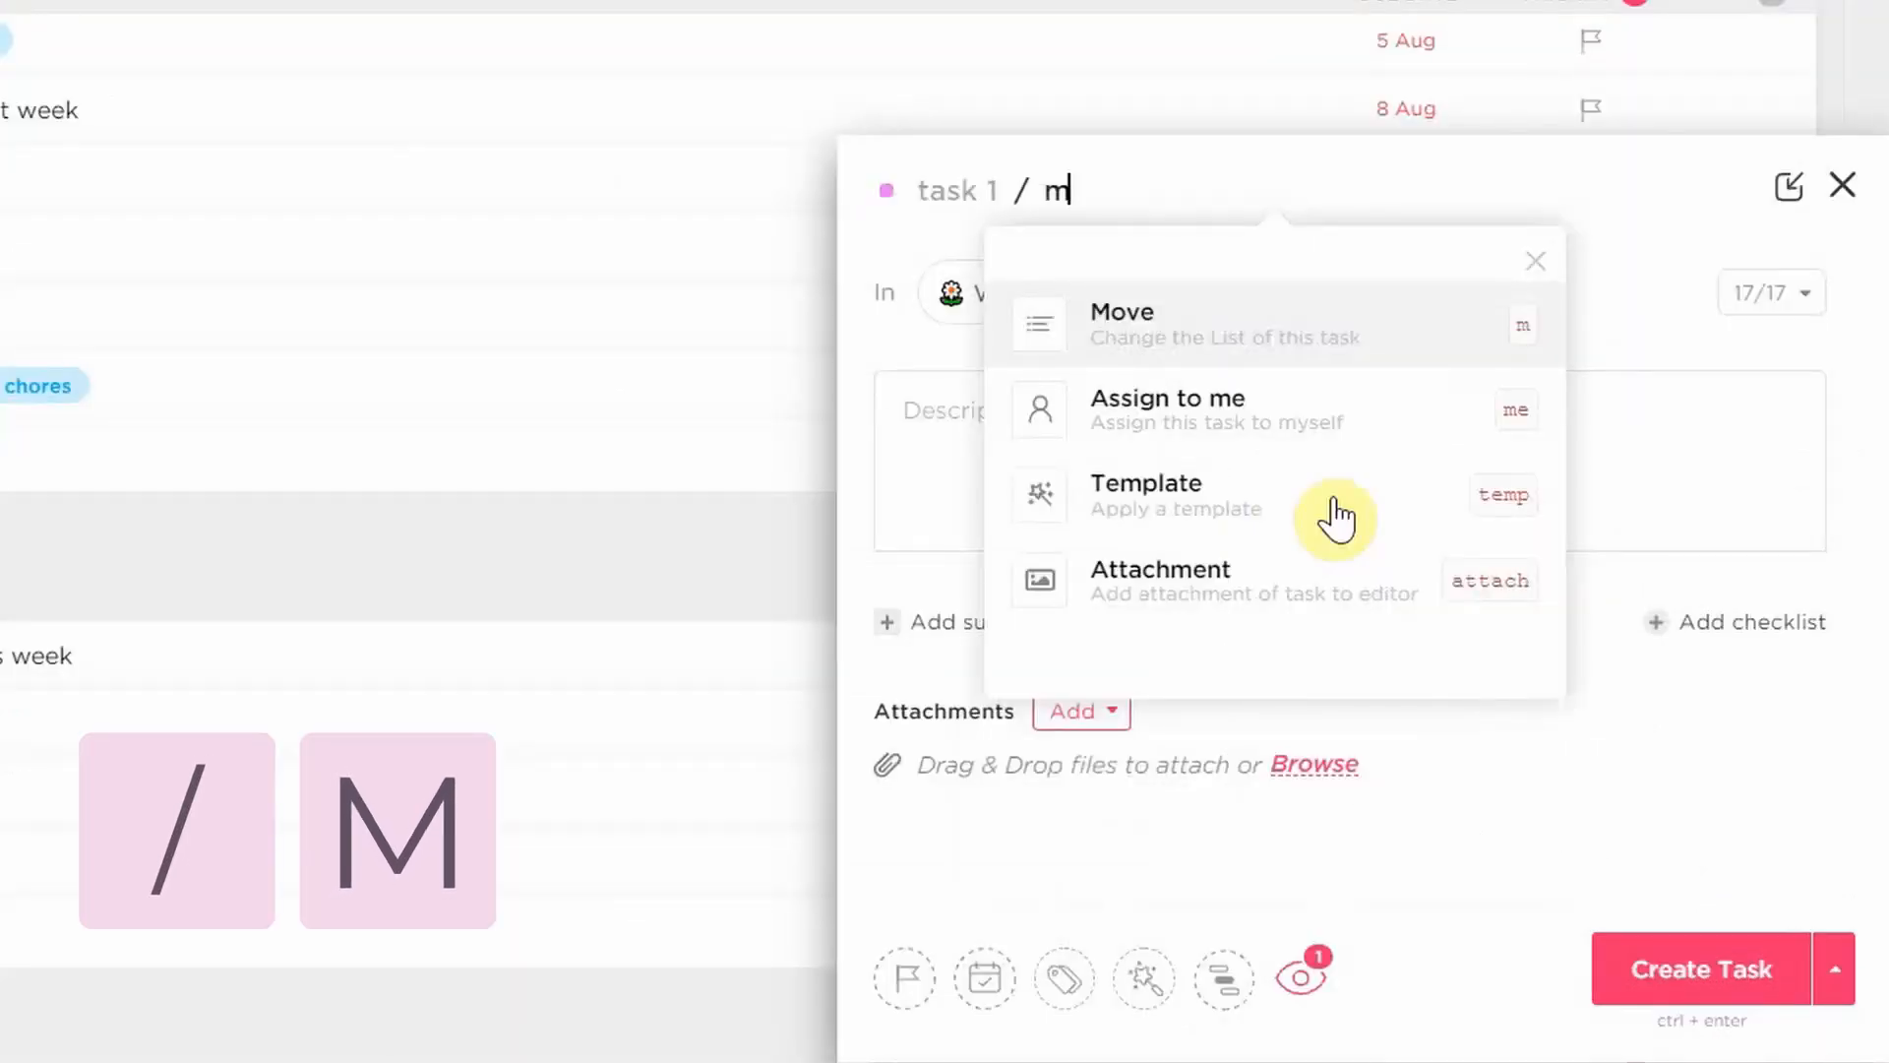
{"action": "key", "text": "Return"}
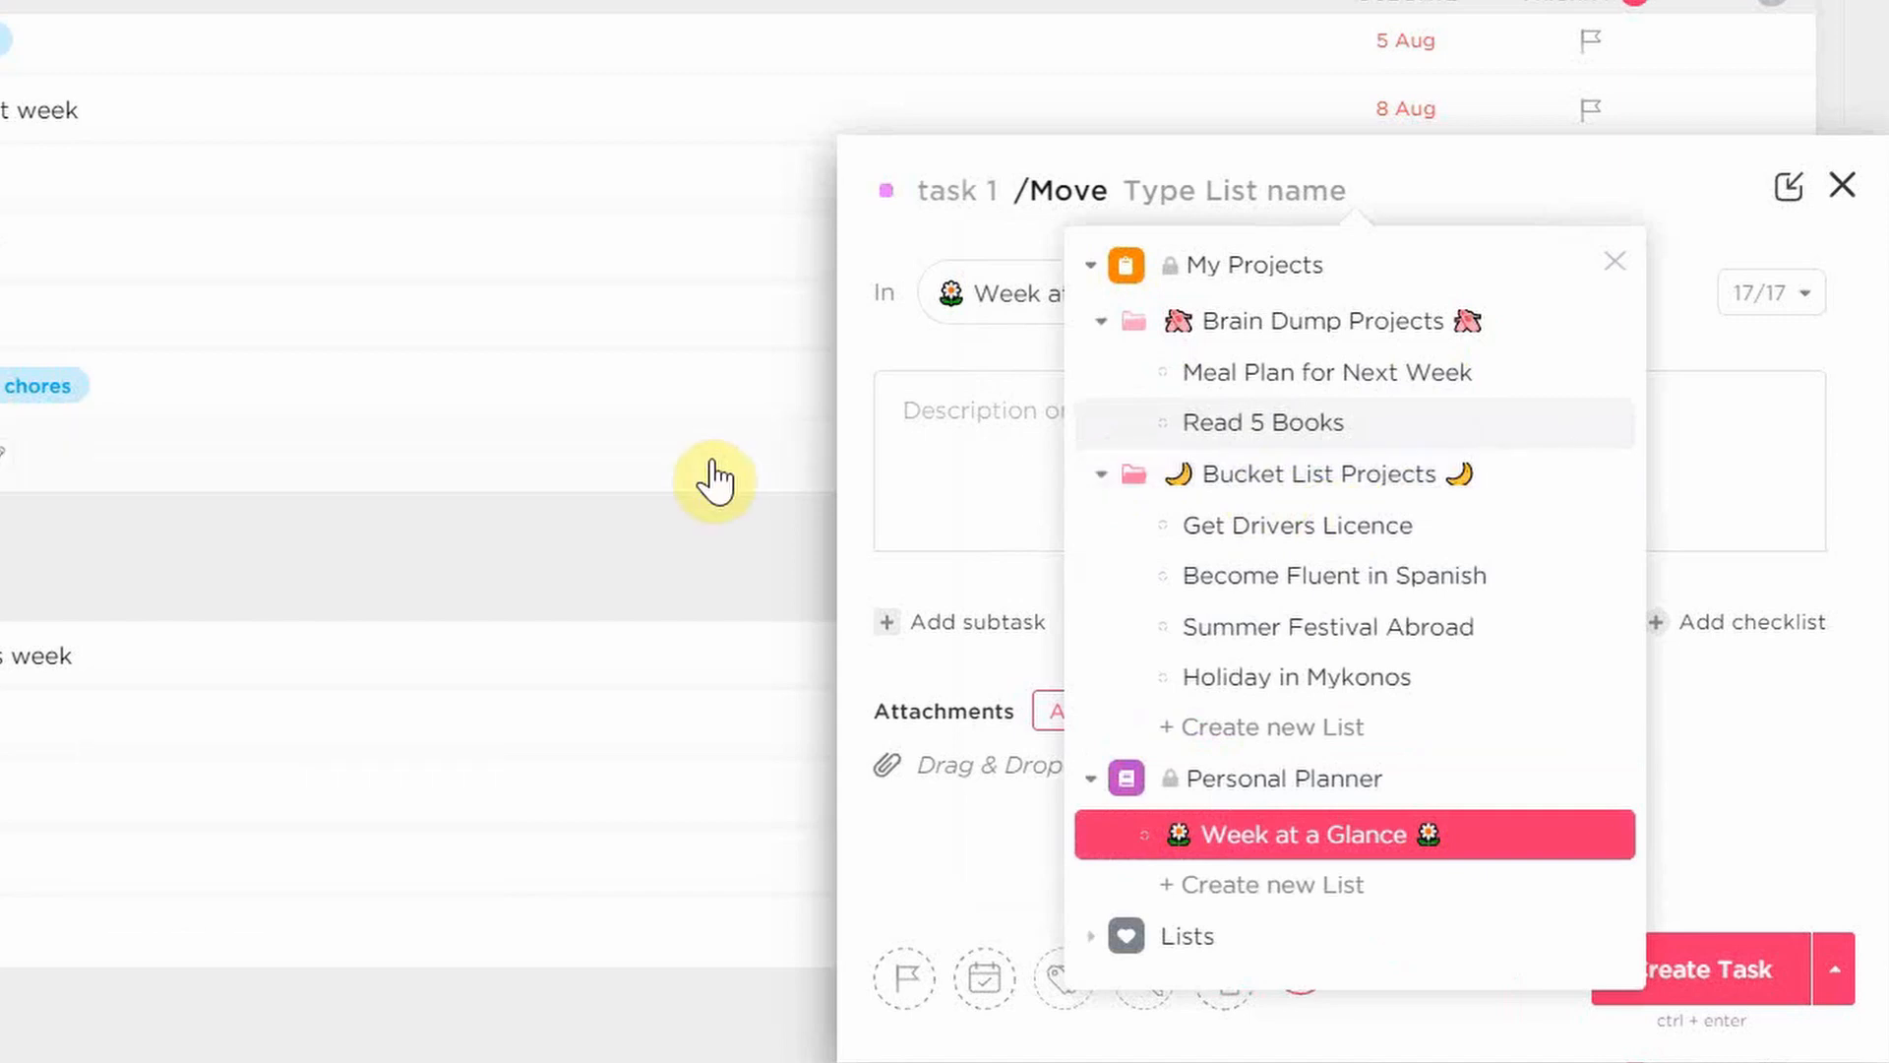
{"action": "key", "text": "Down"}
{"action": "key", "text": "Down"}
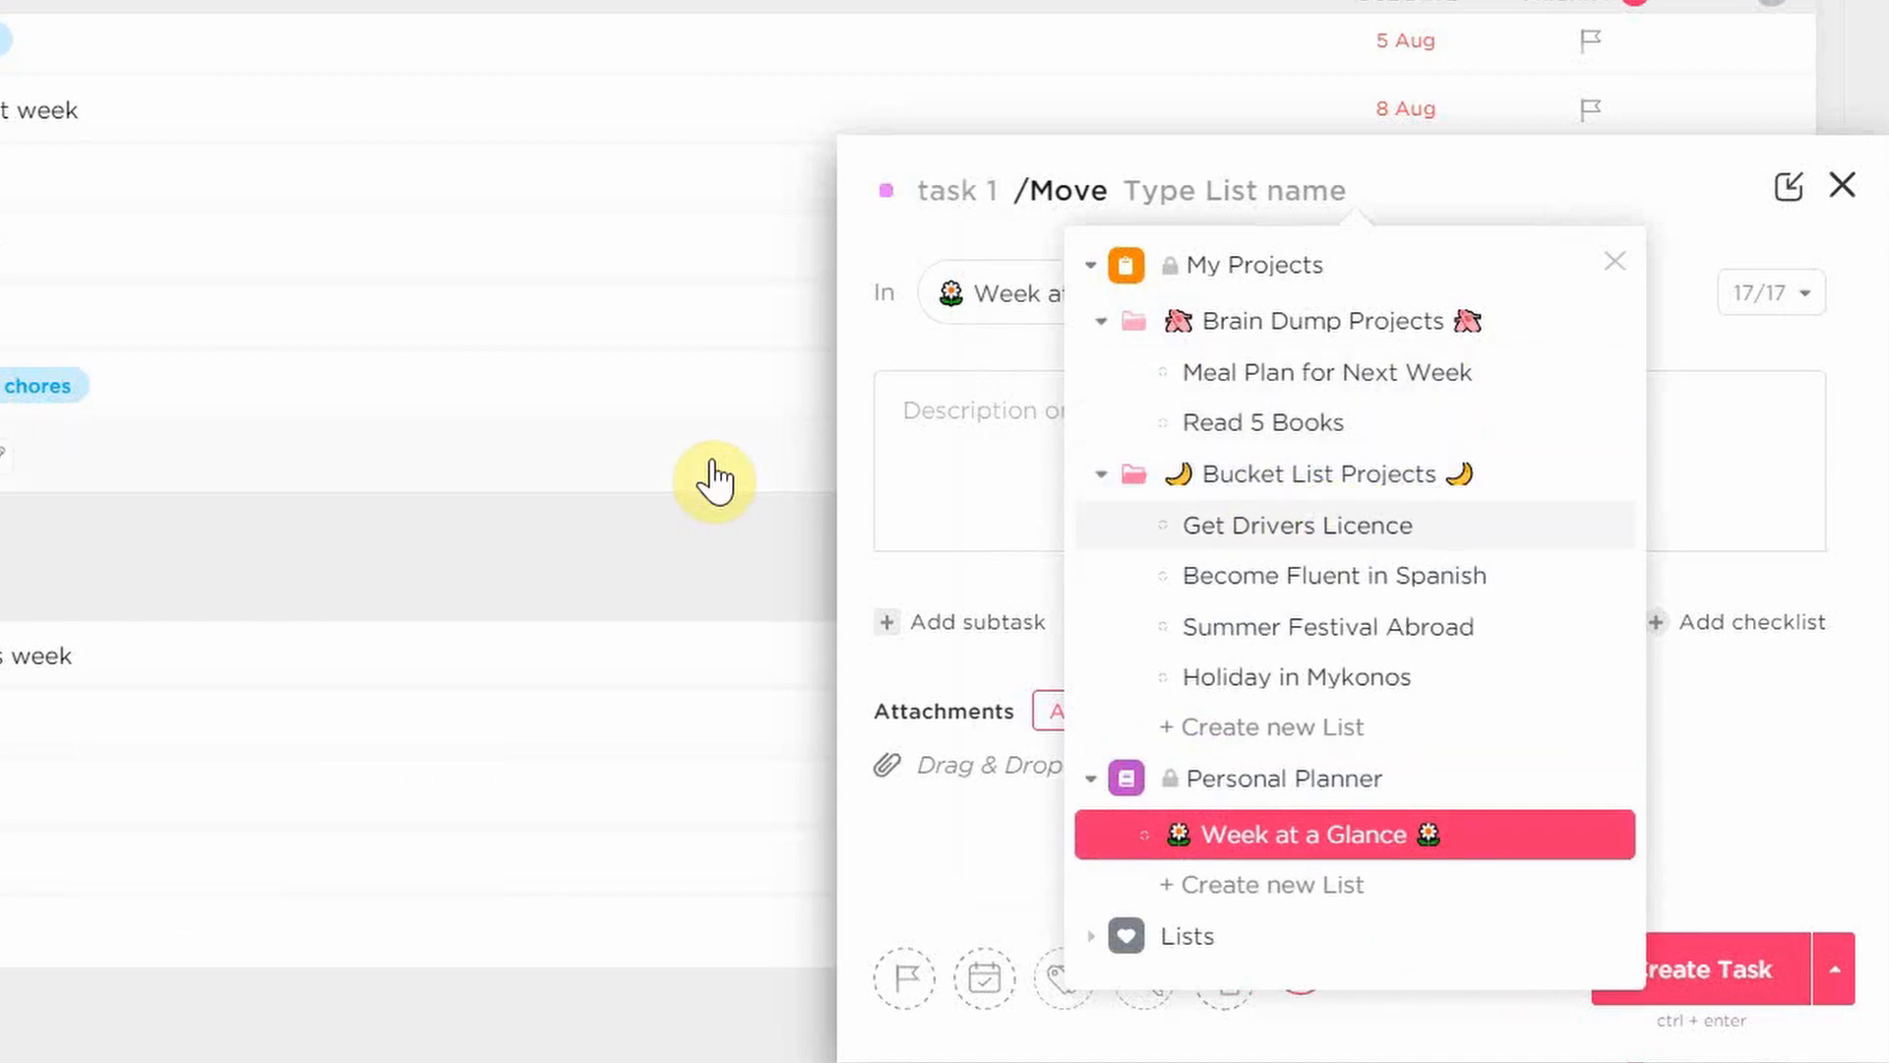
{"action": "key", "text": "Up"}
{"action": "key", "text": "Up"}
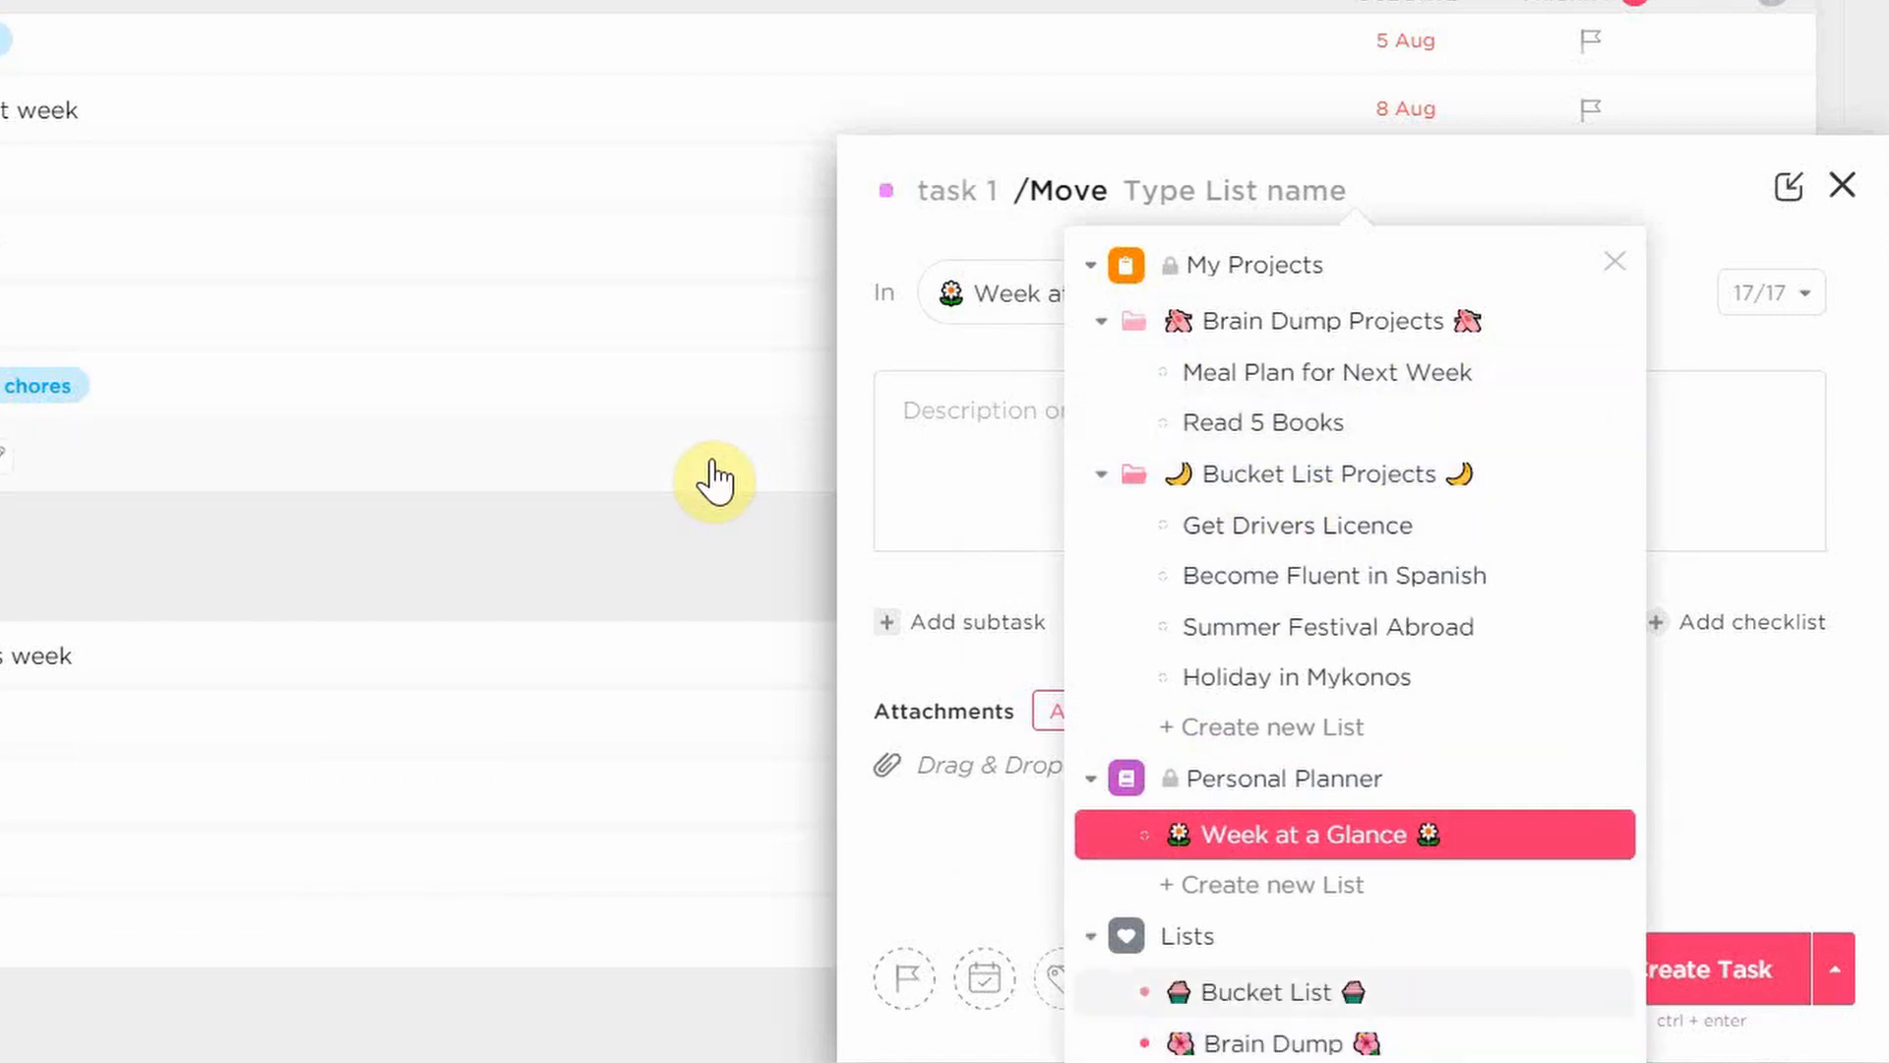
{"action": "key", "text": "Down"}
{"action": "key", "text": "Return"}
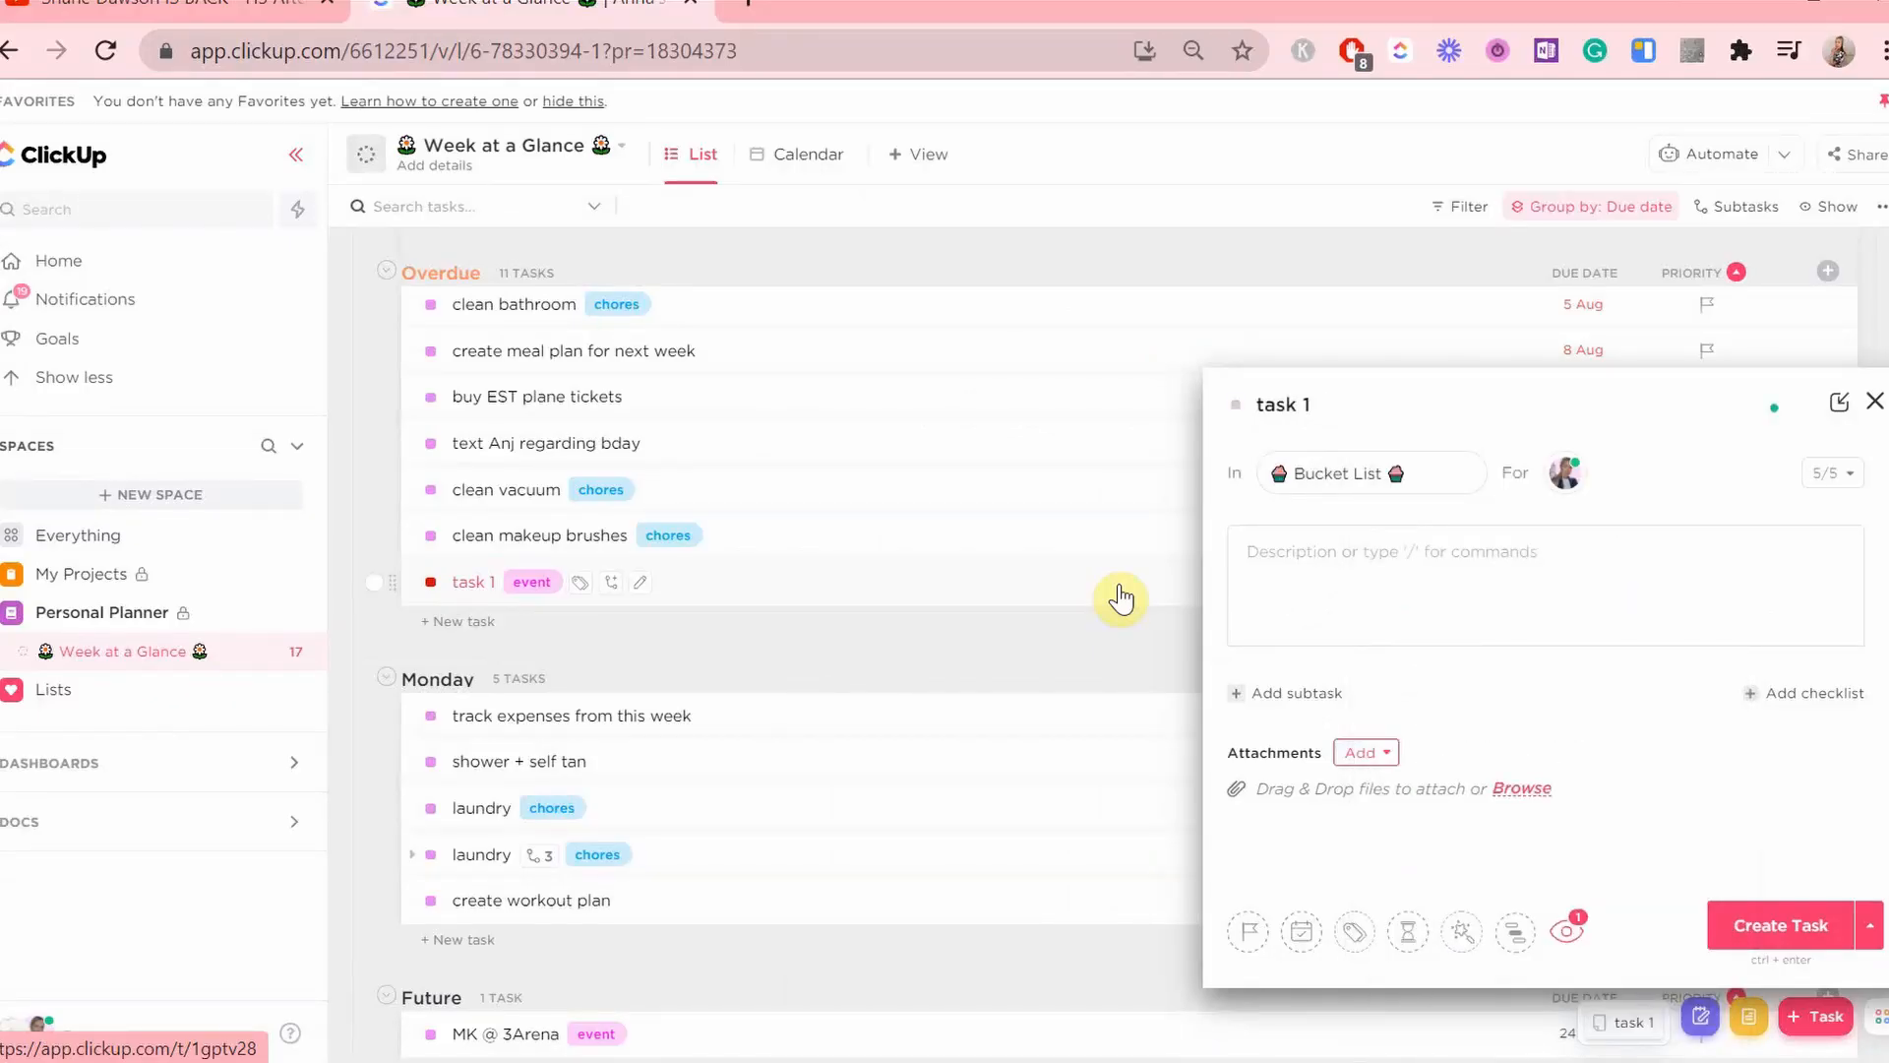
- Set the new task's priority to Normal with the Priority slash command
{"action": "type", "text": "/p"}
{"action": "key", "text": "Return"}
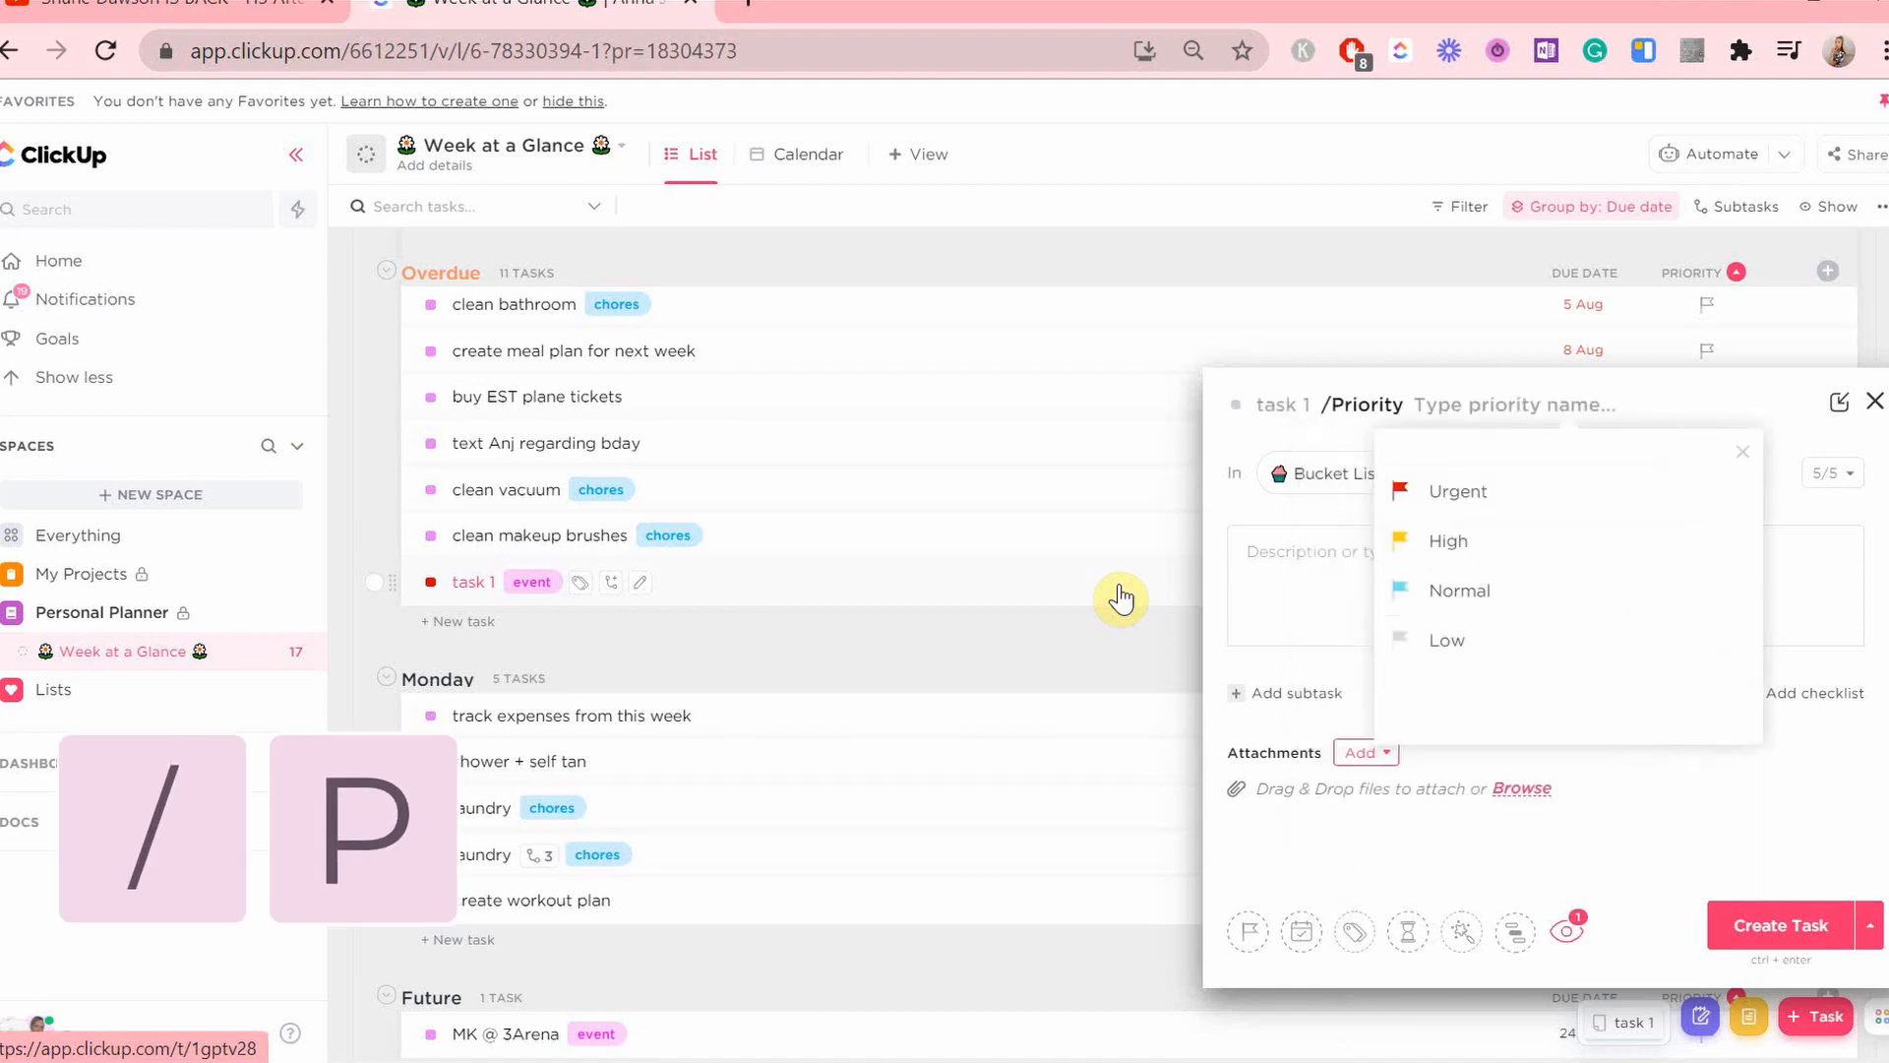
{"action": "key", "text": "Down"}
{"action": "key", "text": "Down"}
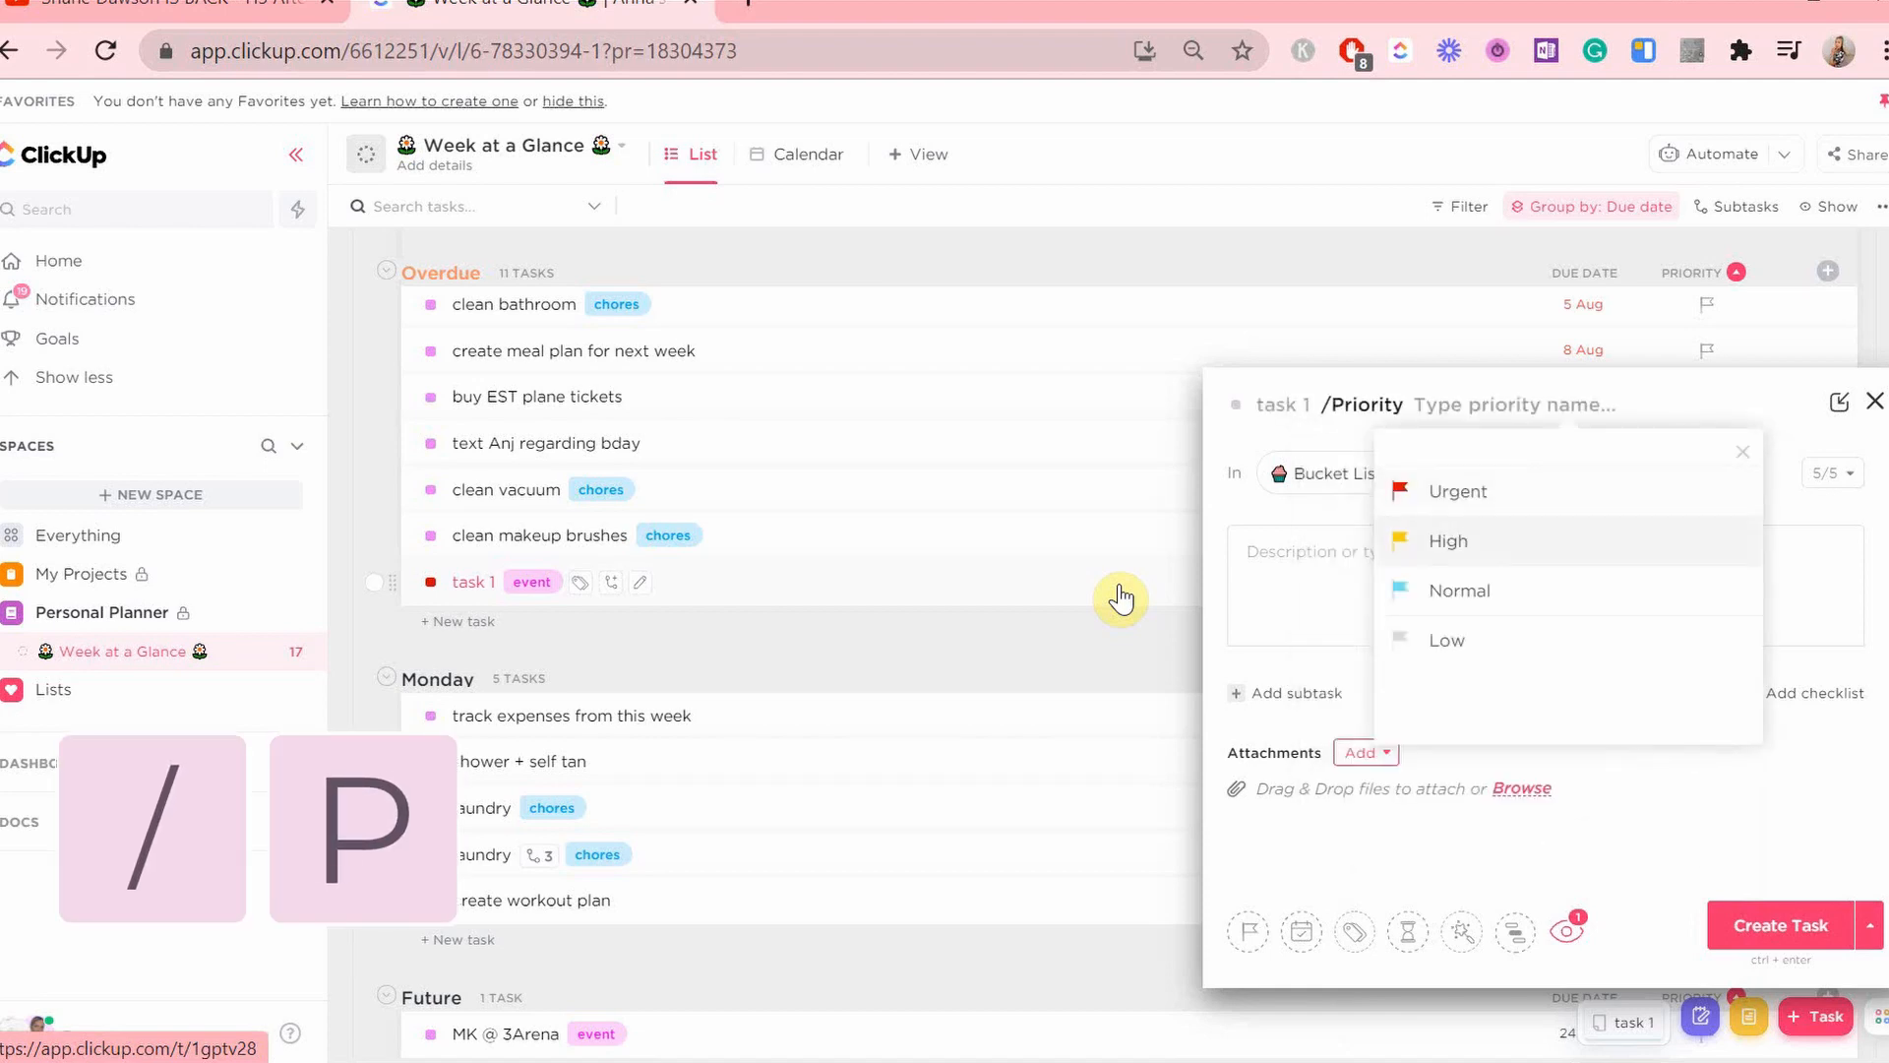
{"action": "key", "text": "Return"}
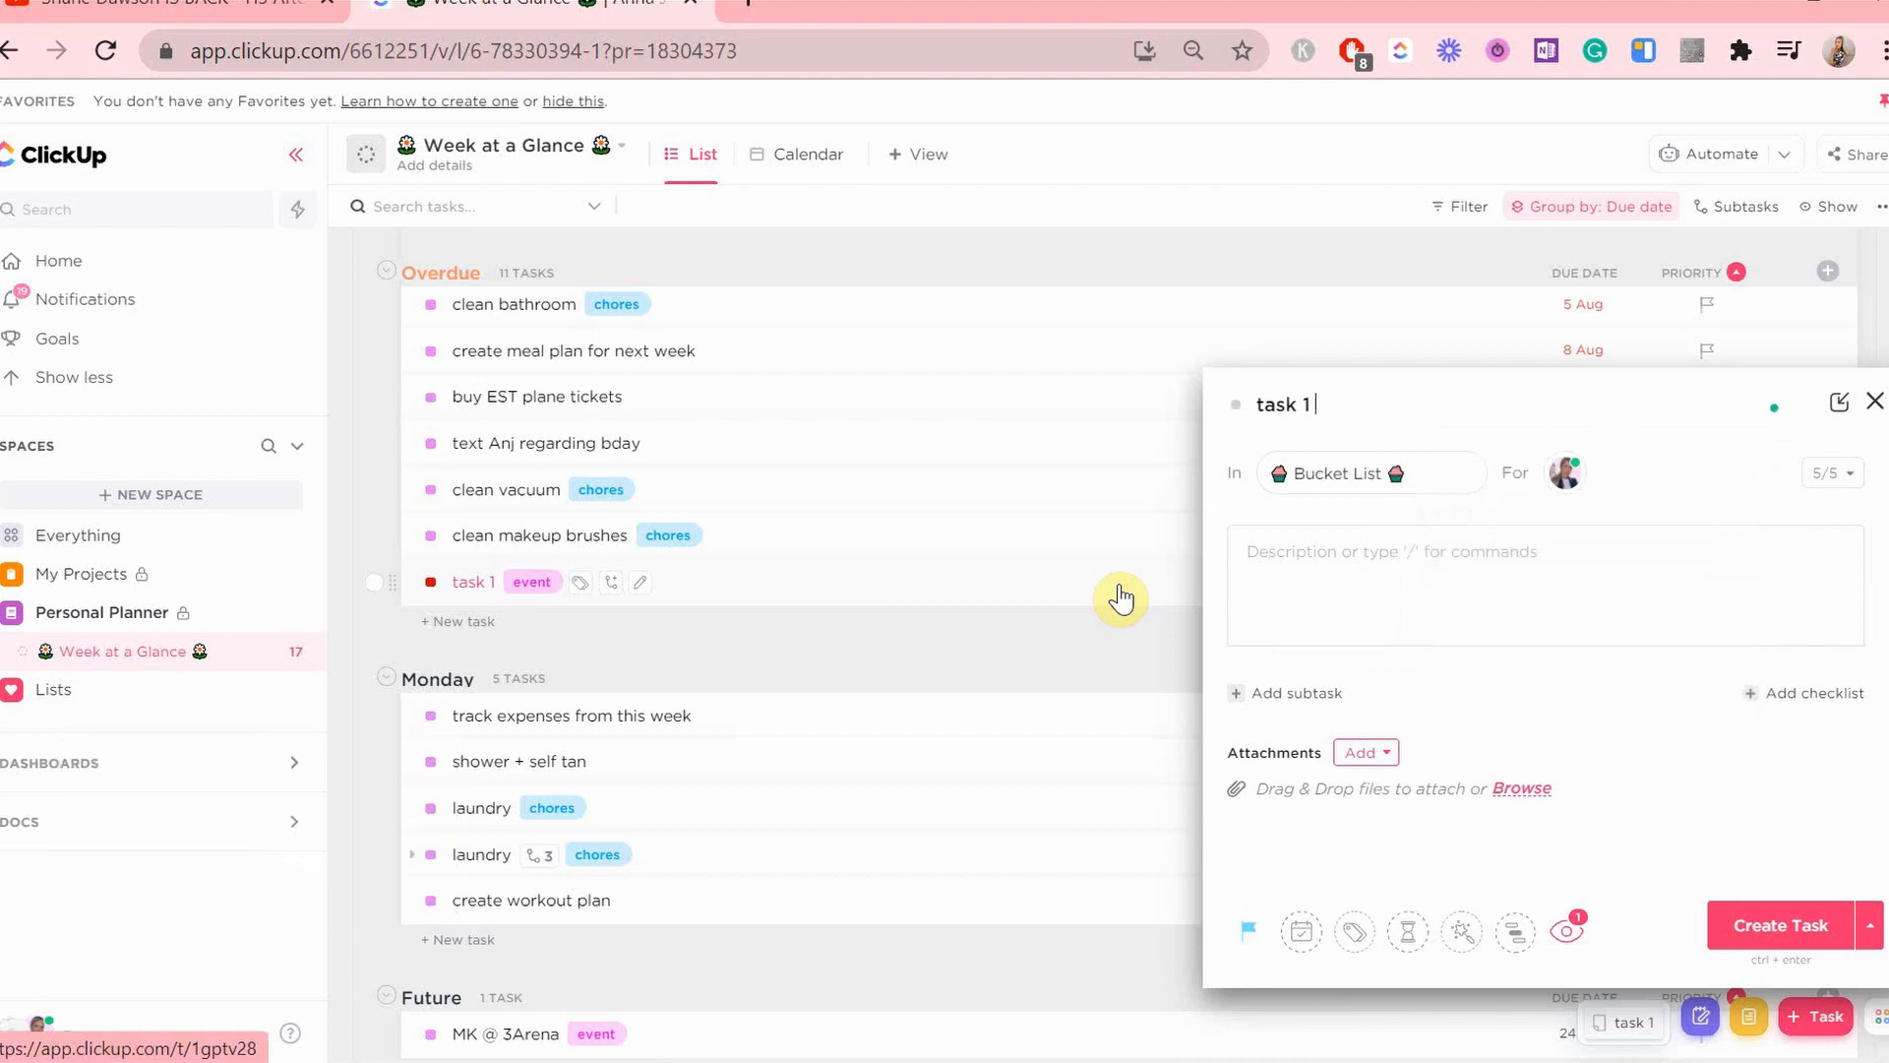
- Set the new task's due date to 3/10/22 with the Due Date slash command
{"action": "type", "text": "/d"}
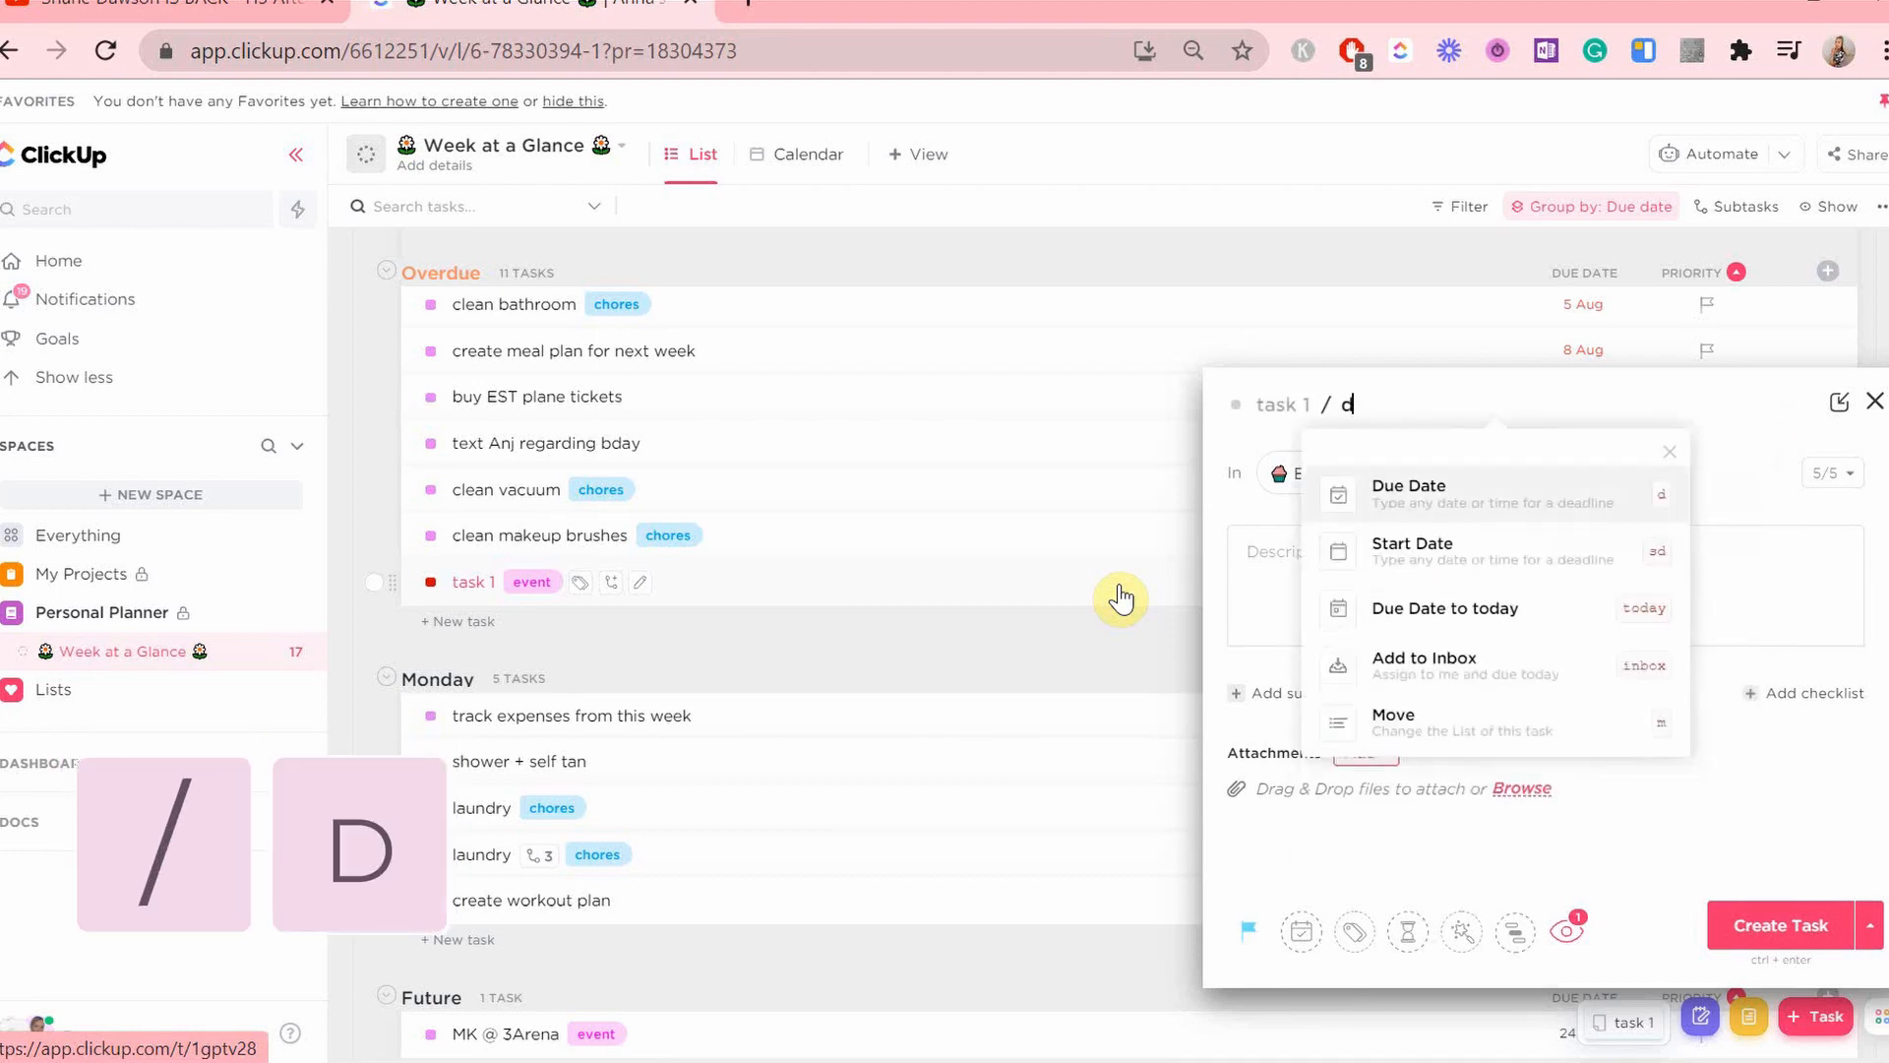
{"action": "key", "text": "Return"}
{"action": "key", "text": "Down"}
{"action": "key", "text": "Down"}
{"action": "key", "text": "Down"}
{"action": "key", "text": "Down"}
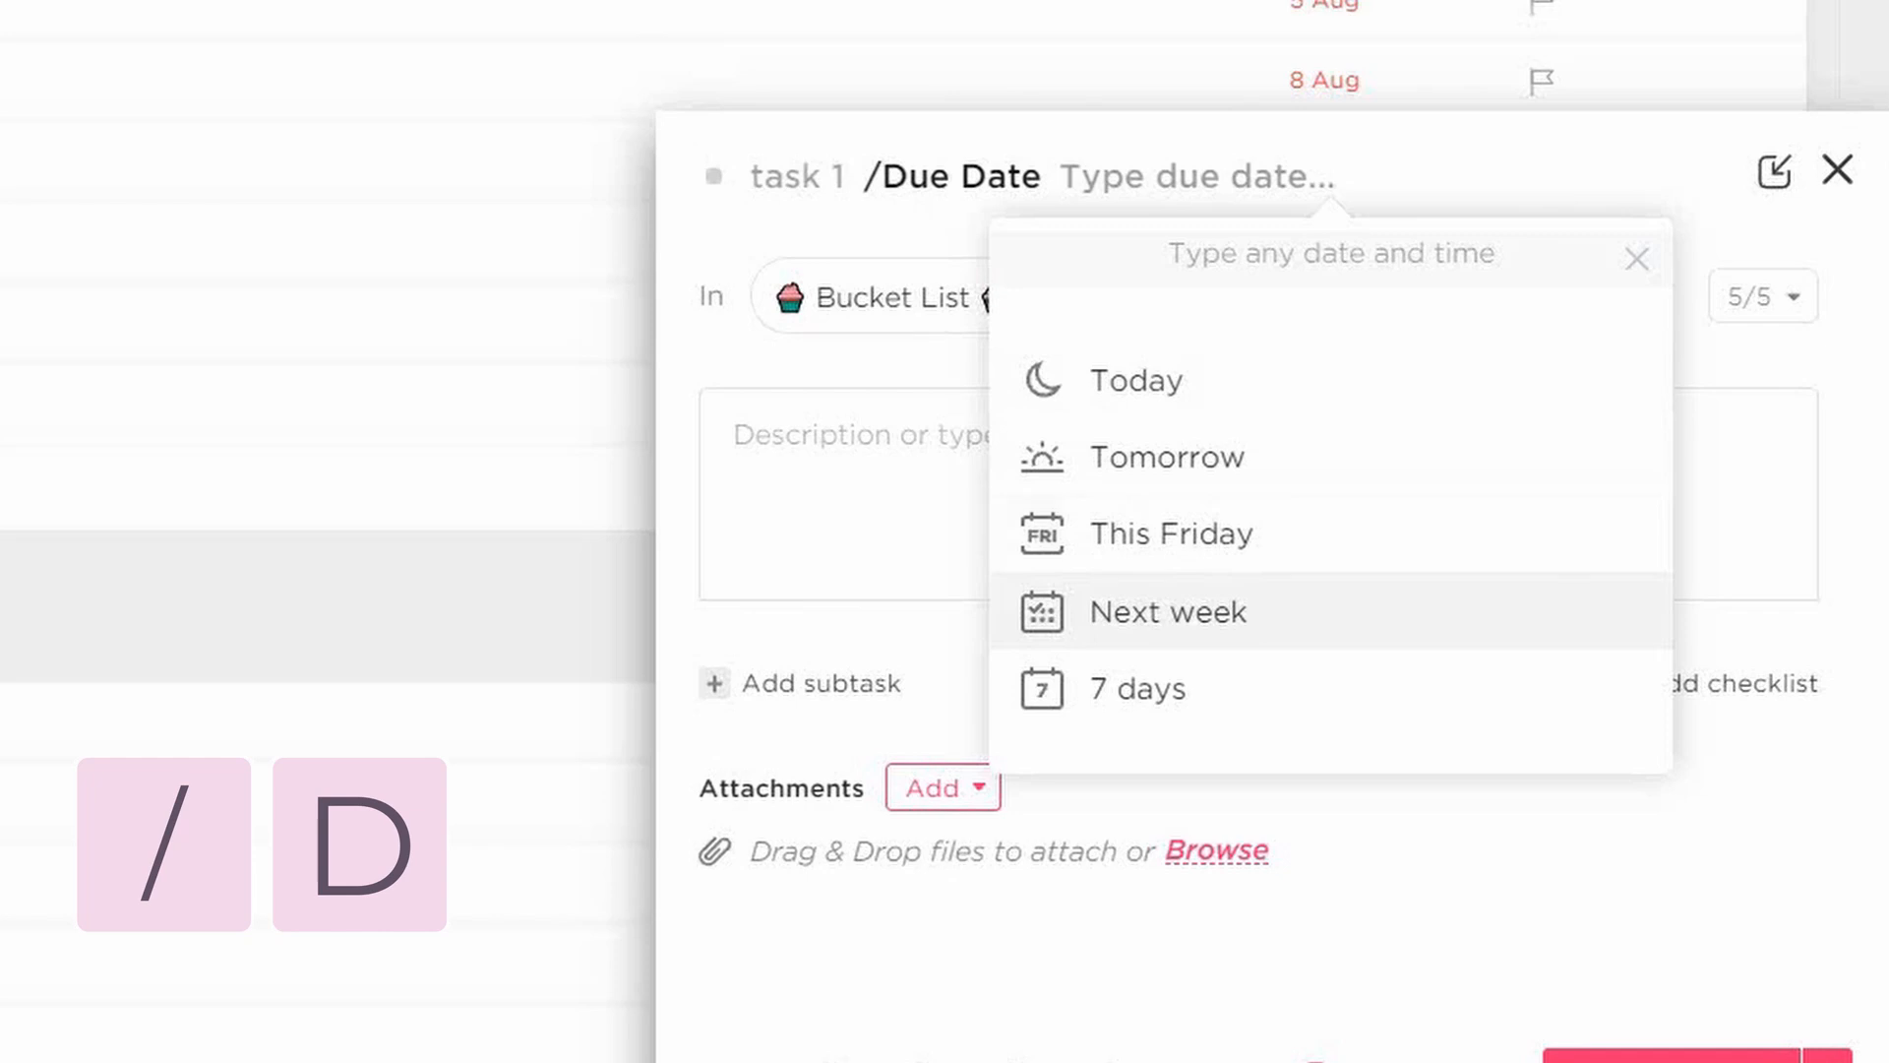
{"action": "key", "text": "Up"}
{"action": "key", "text": "Up"}
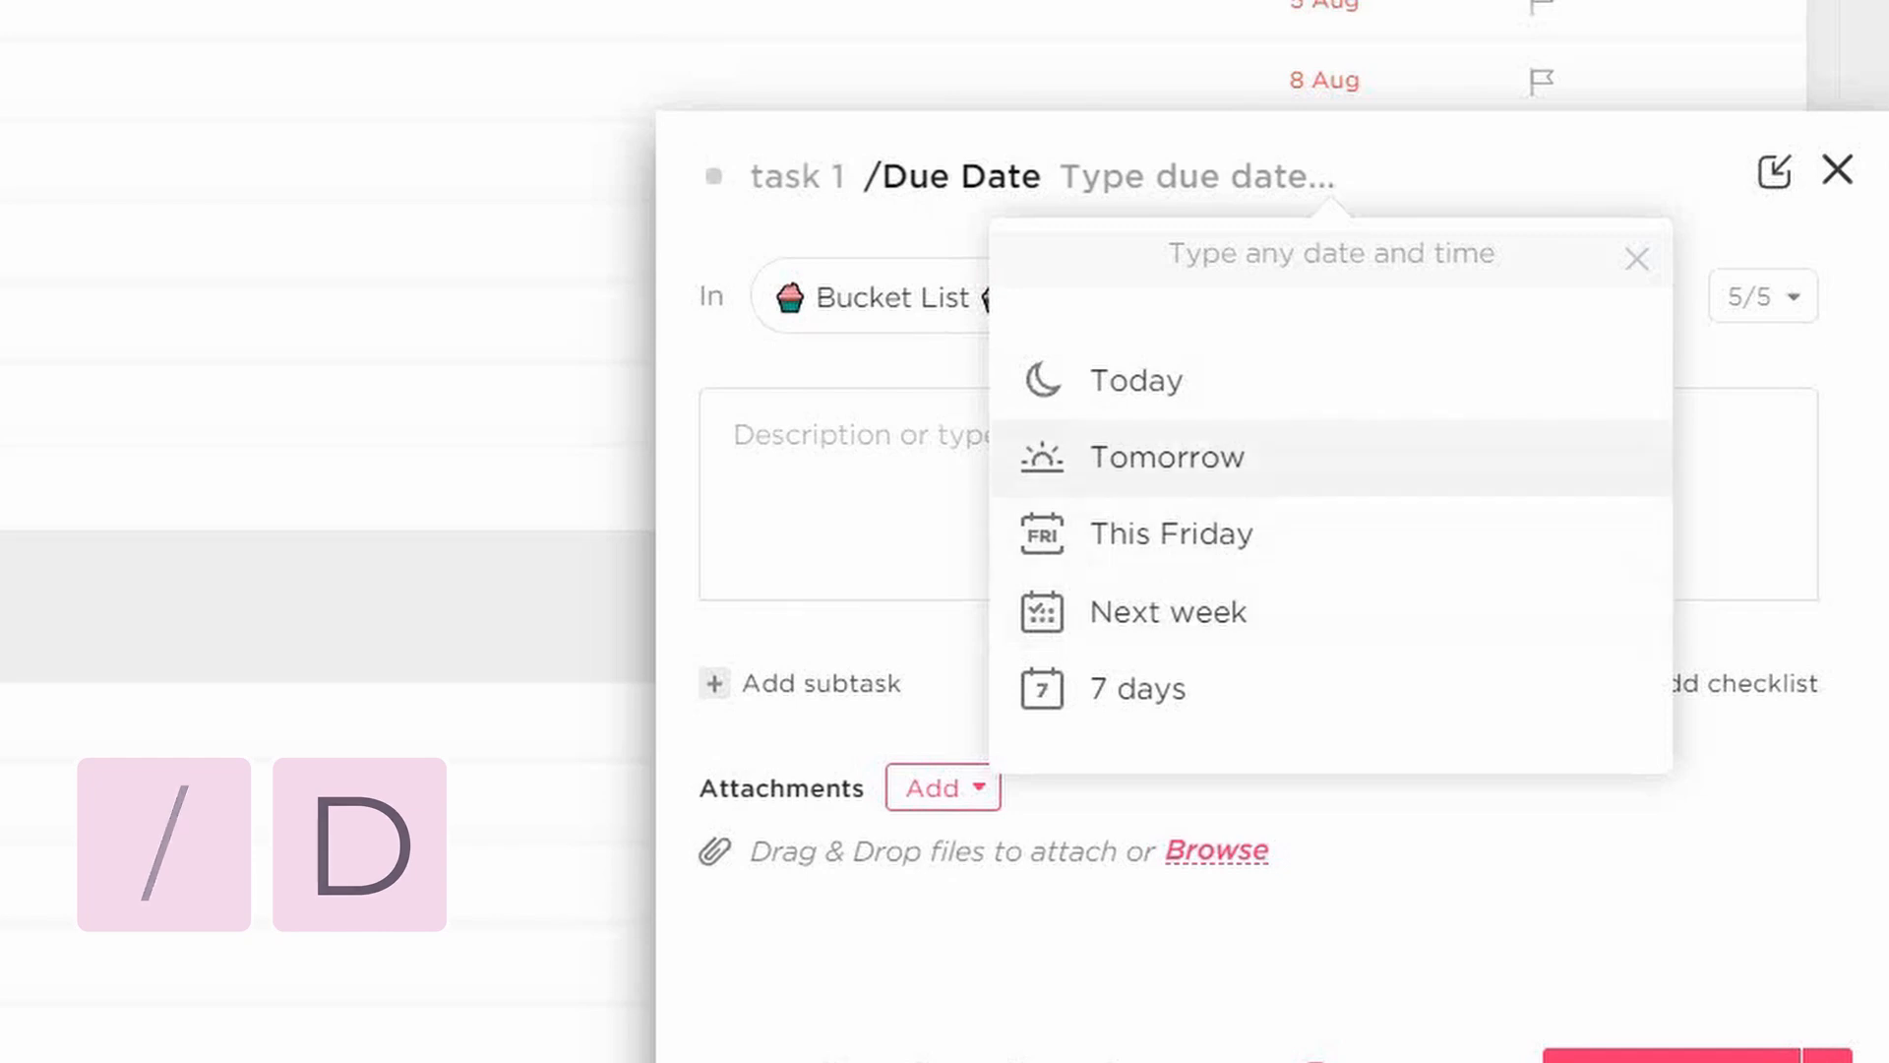
{"action": "type", "text": "3/"}
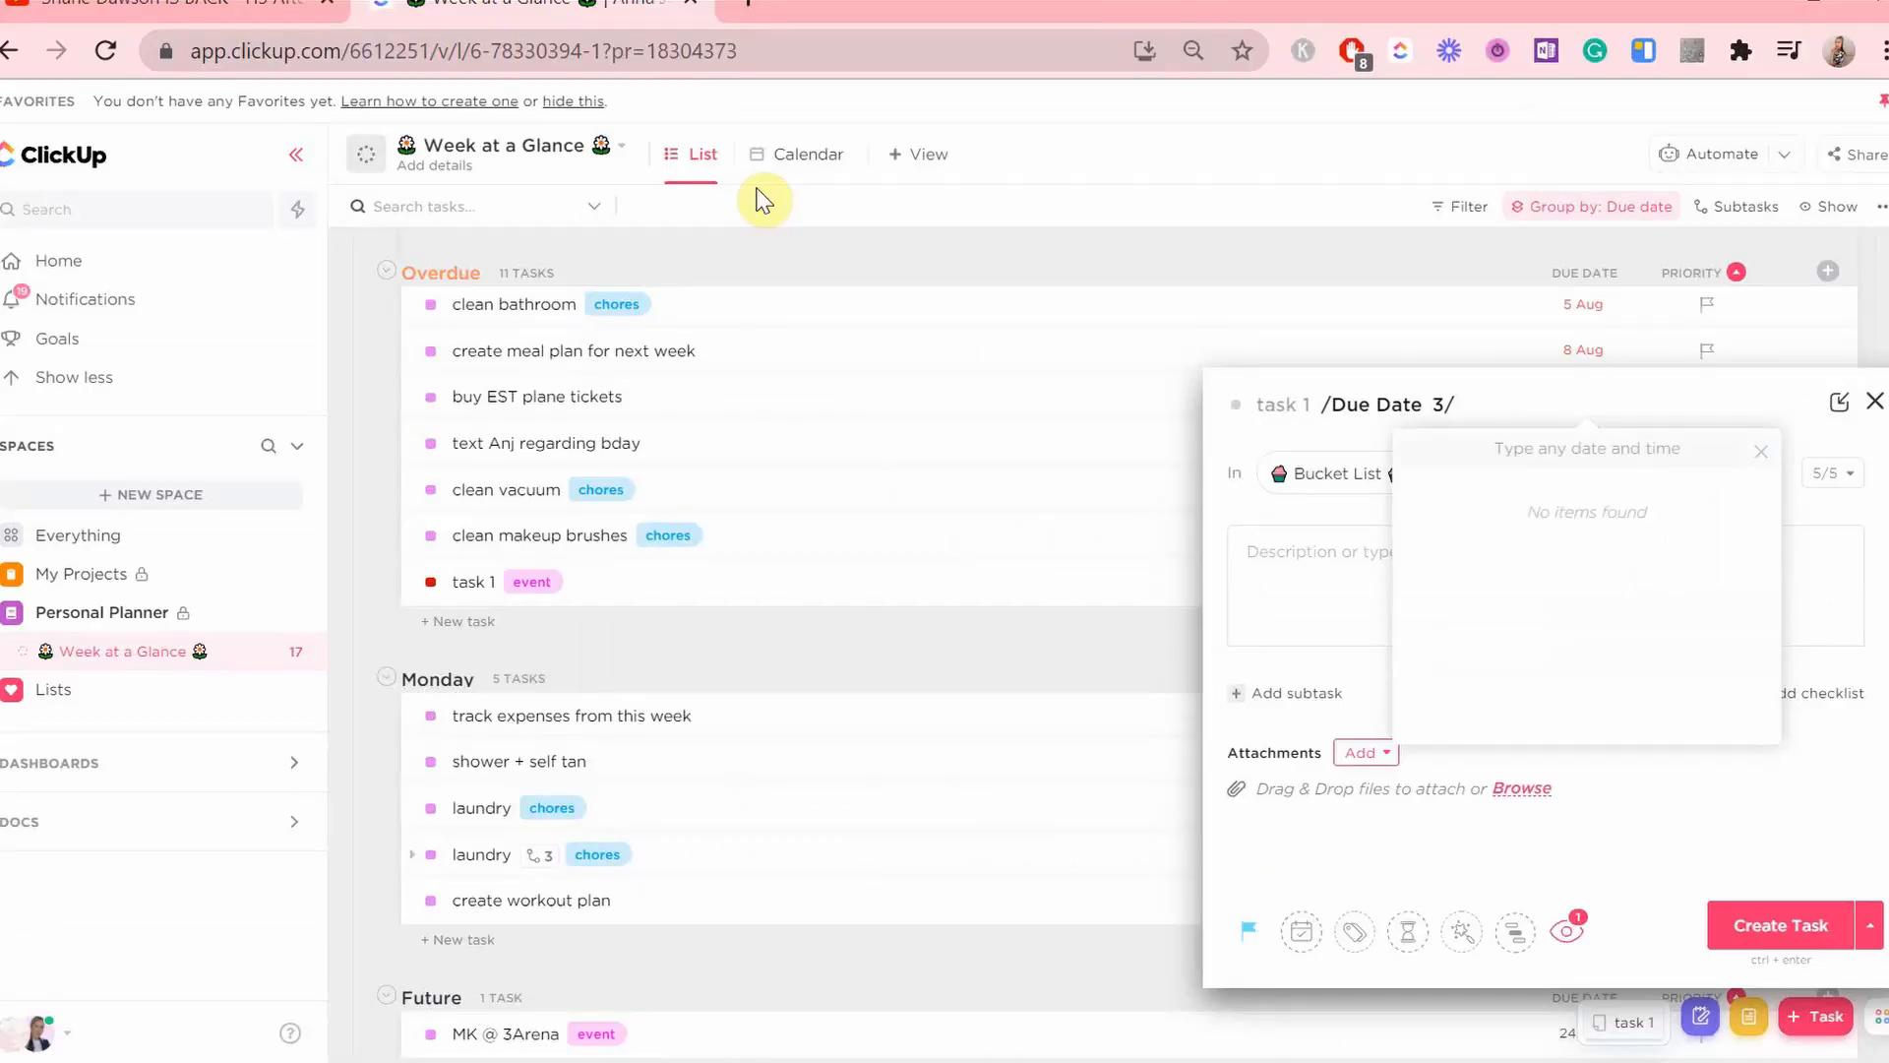
{"action": "type", "text": "10"}
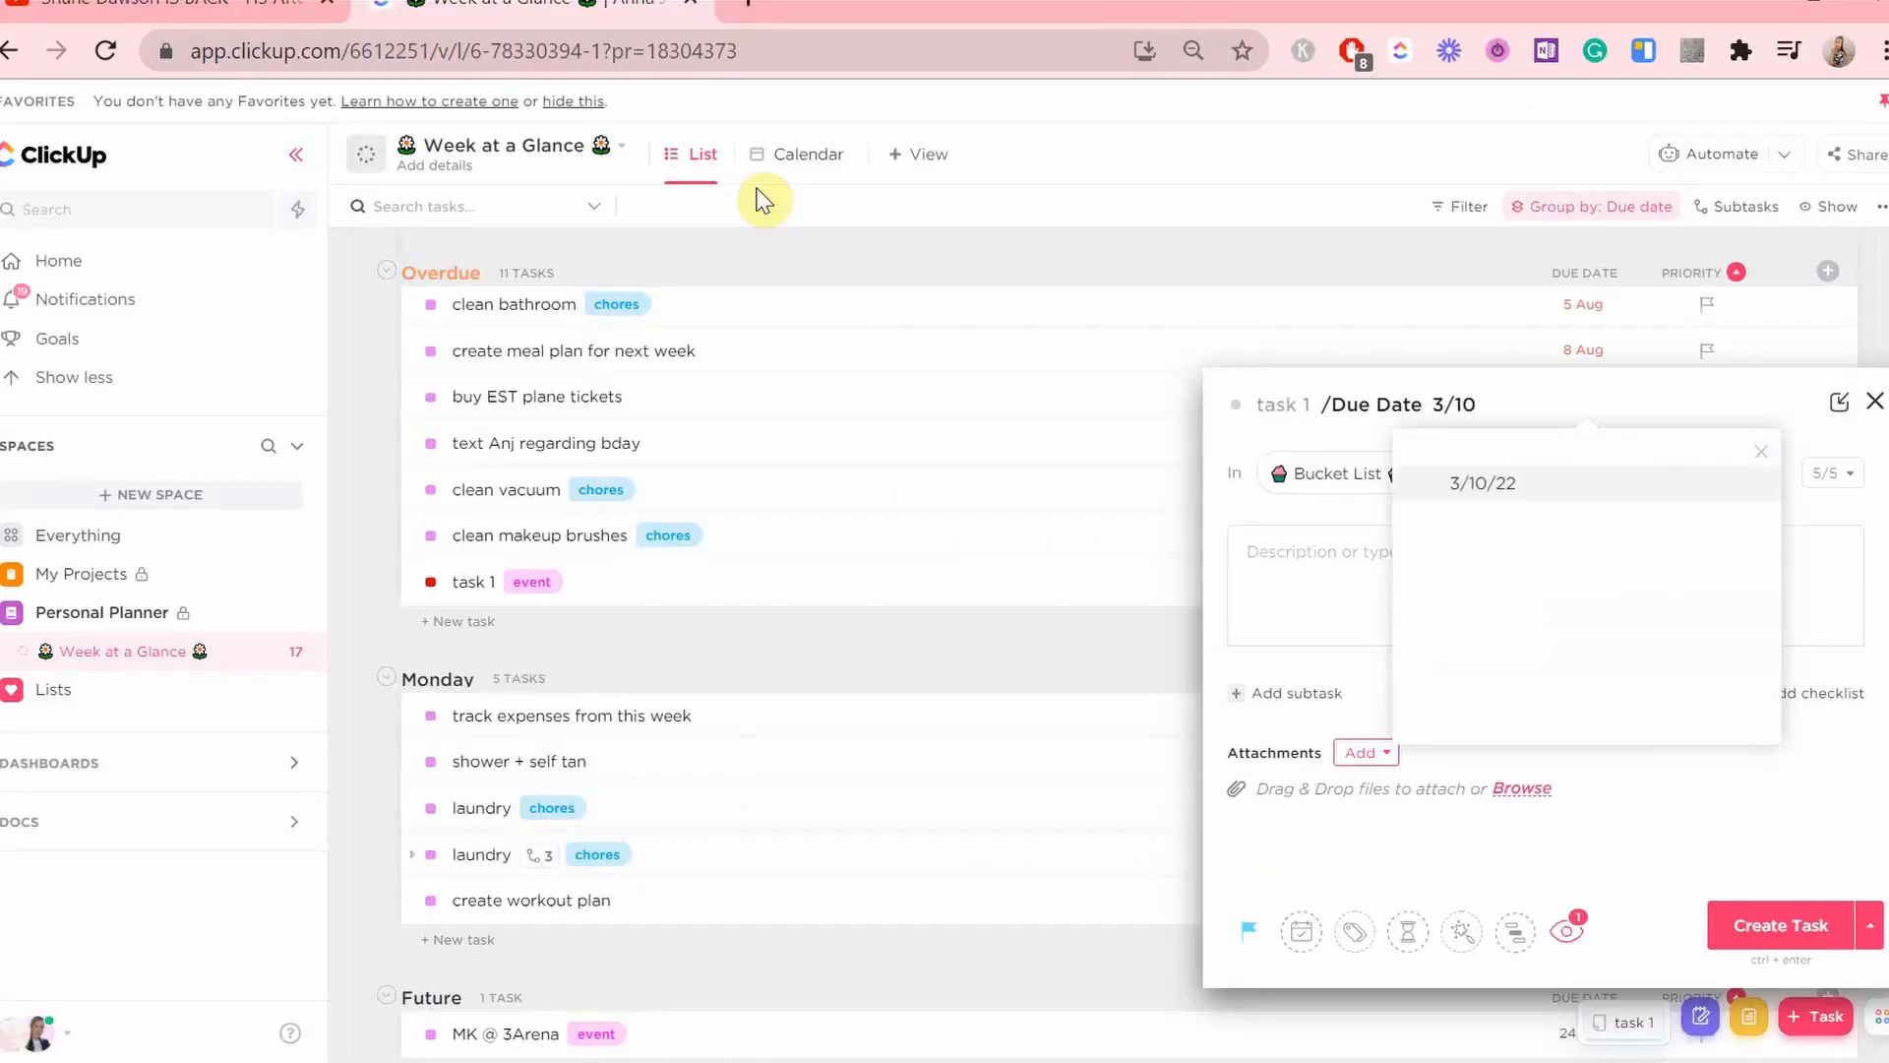
{"action": "key", "text": "Return"}
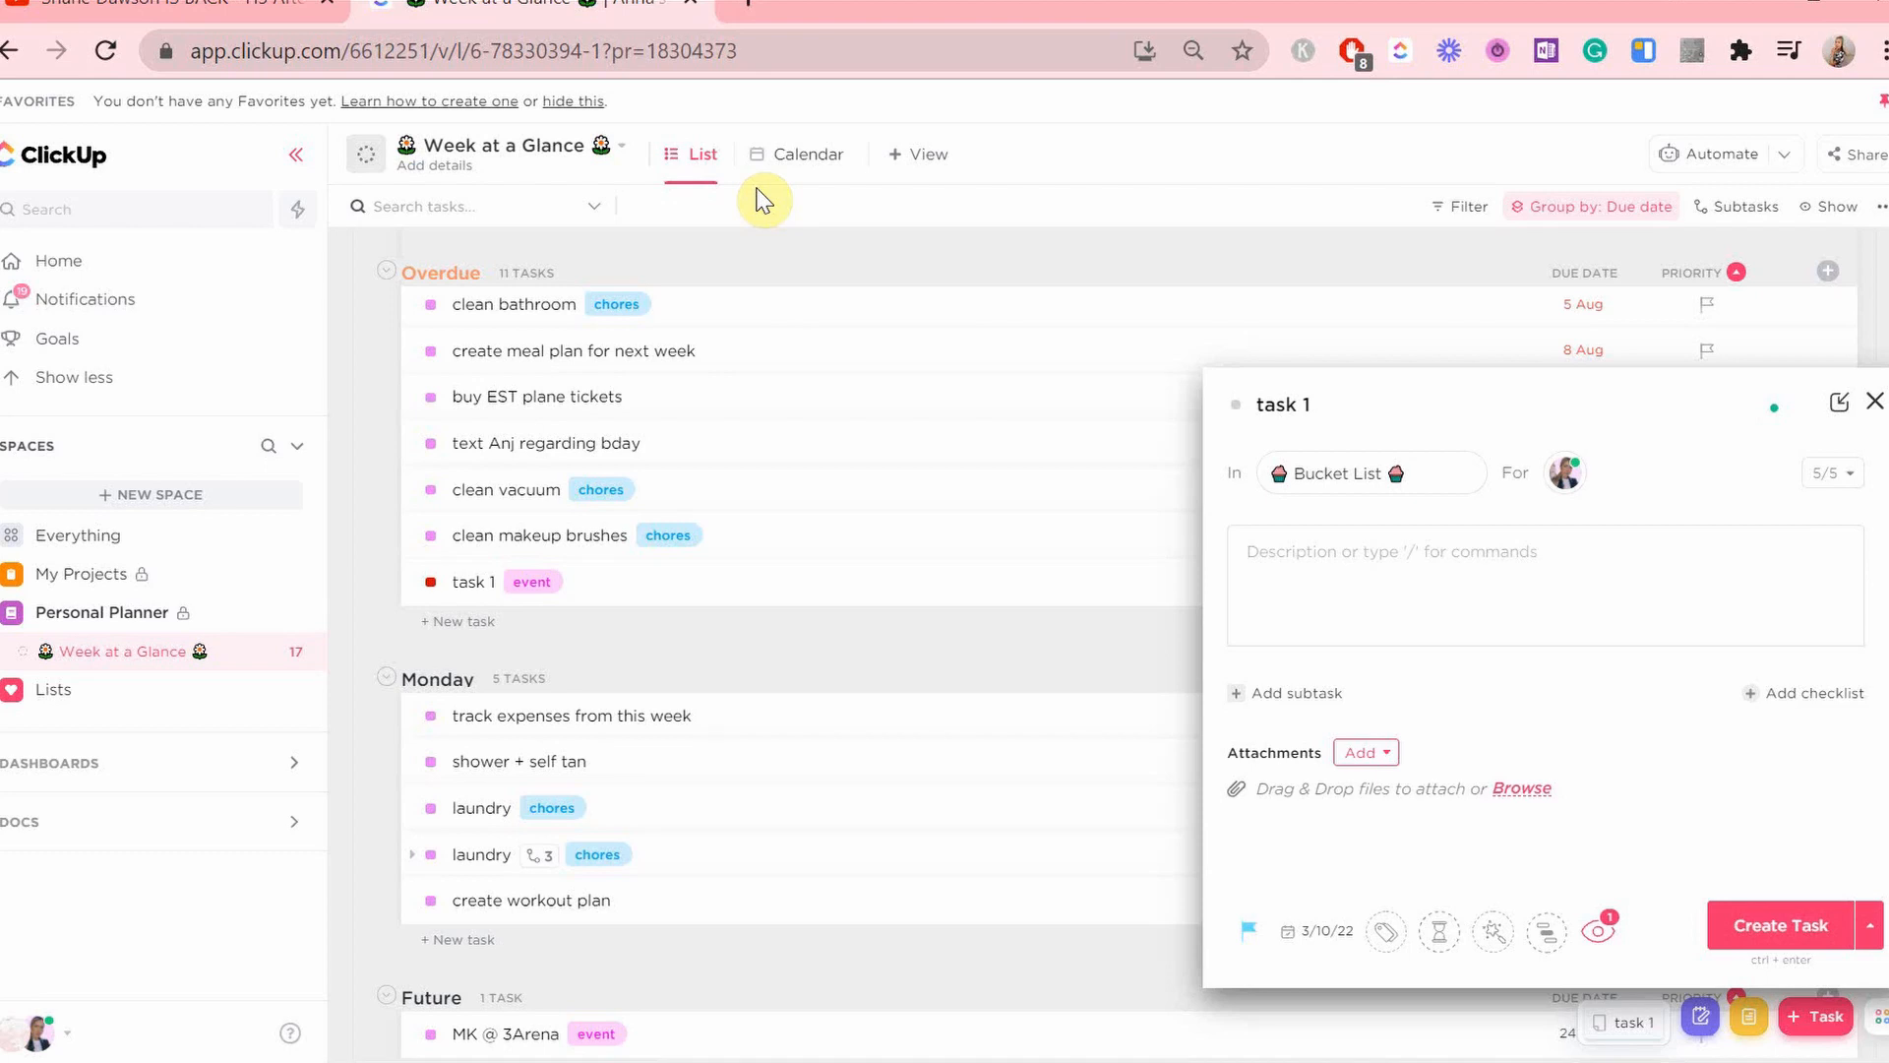
- Tag the new task with "event" using the Tags slash command and finish the tag selection
{"action": "type", "text": "/t"}
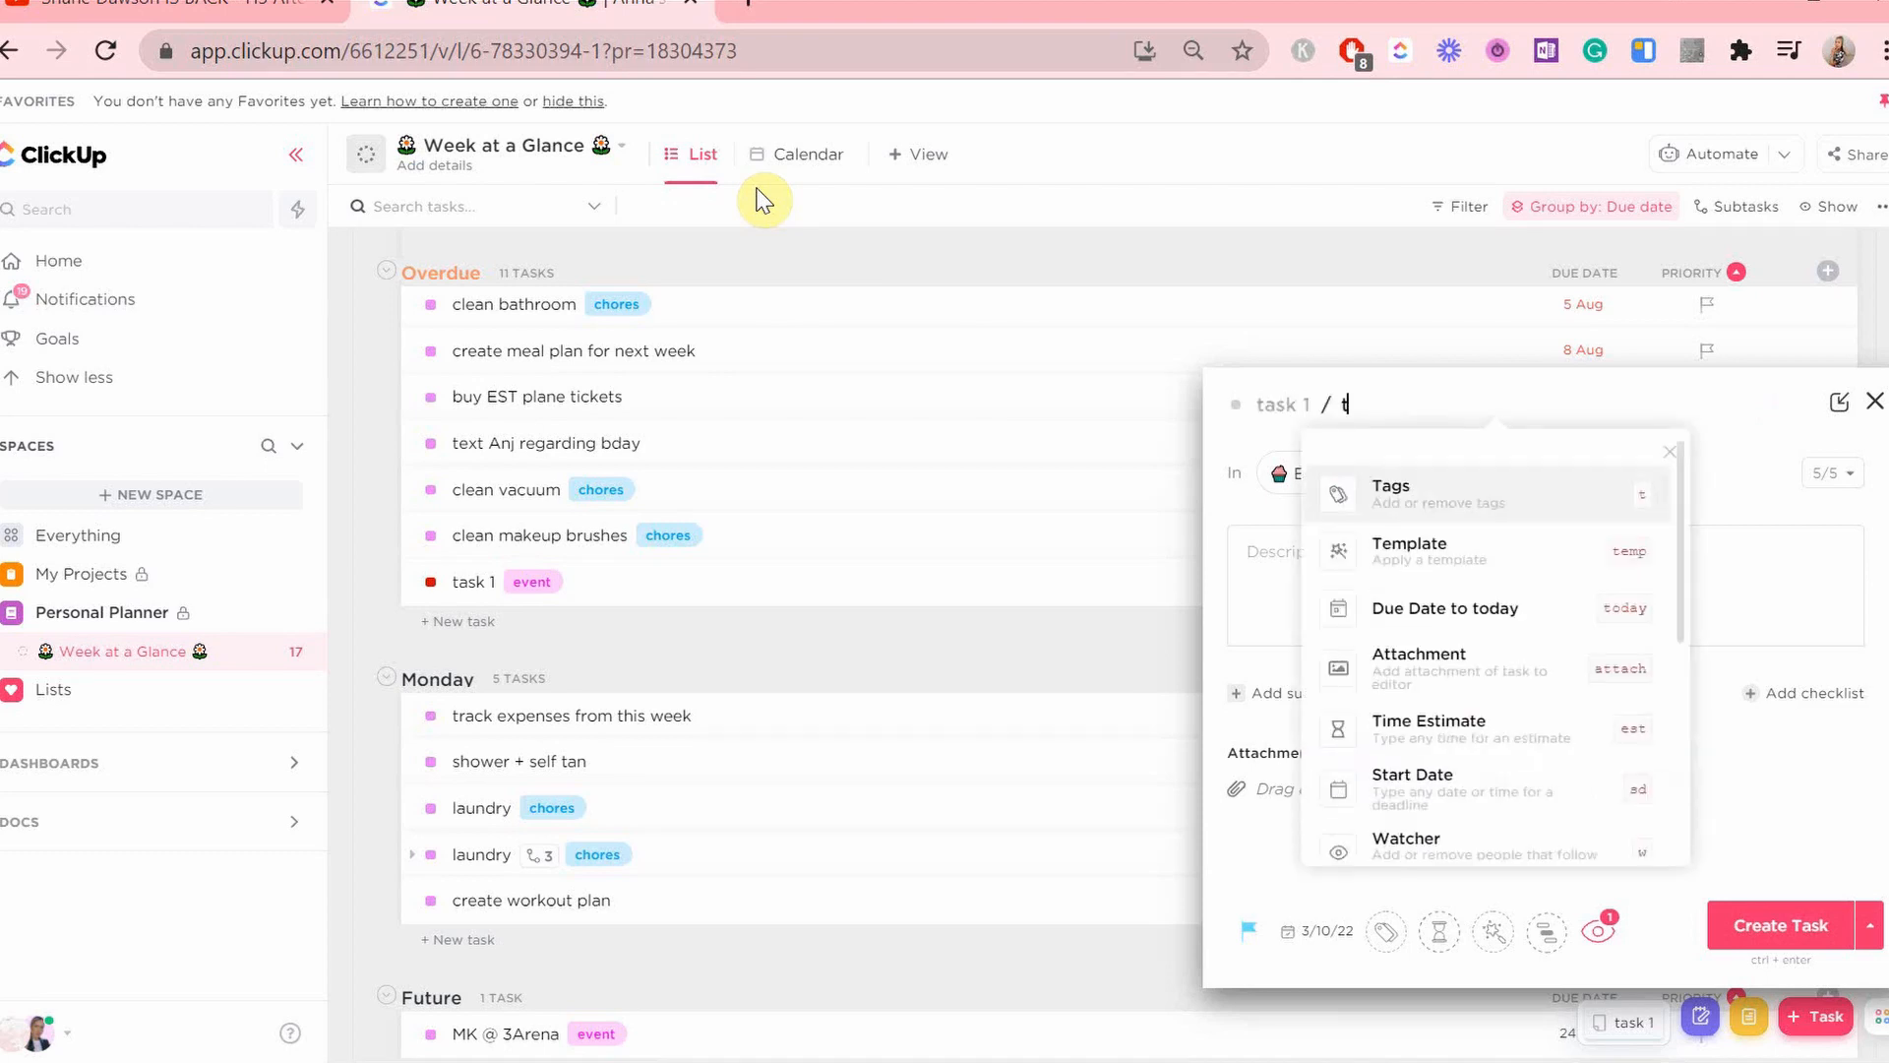
{"action": "key", "text": "Return"}
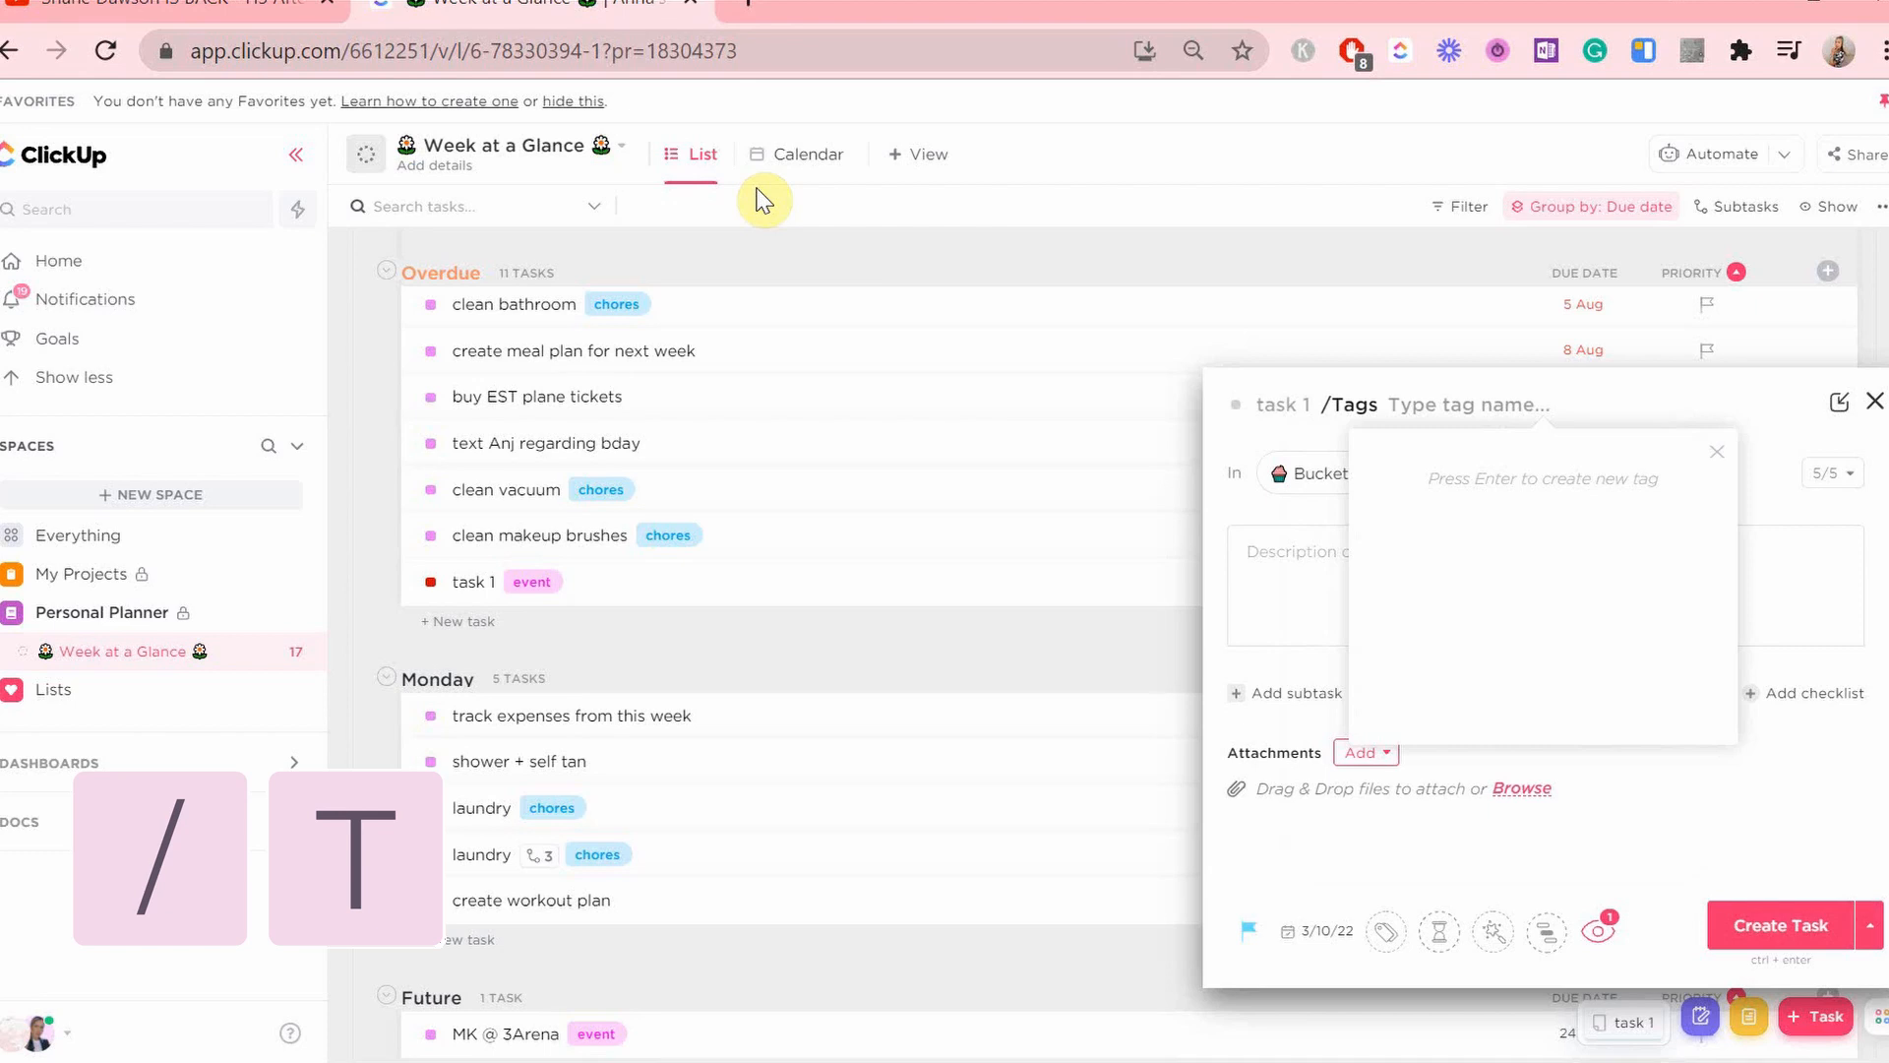
{"action": "type", "text": "event"}
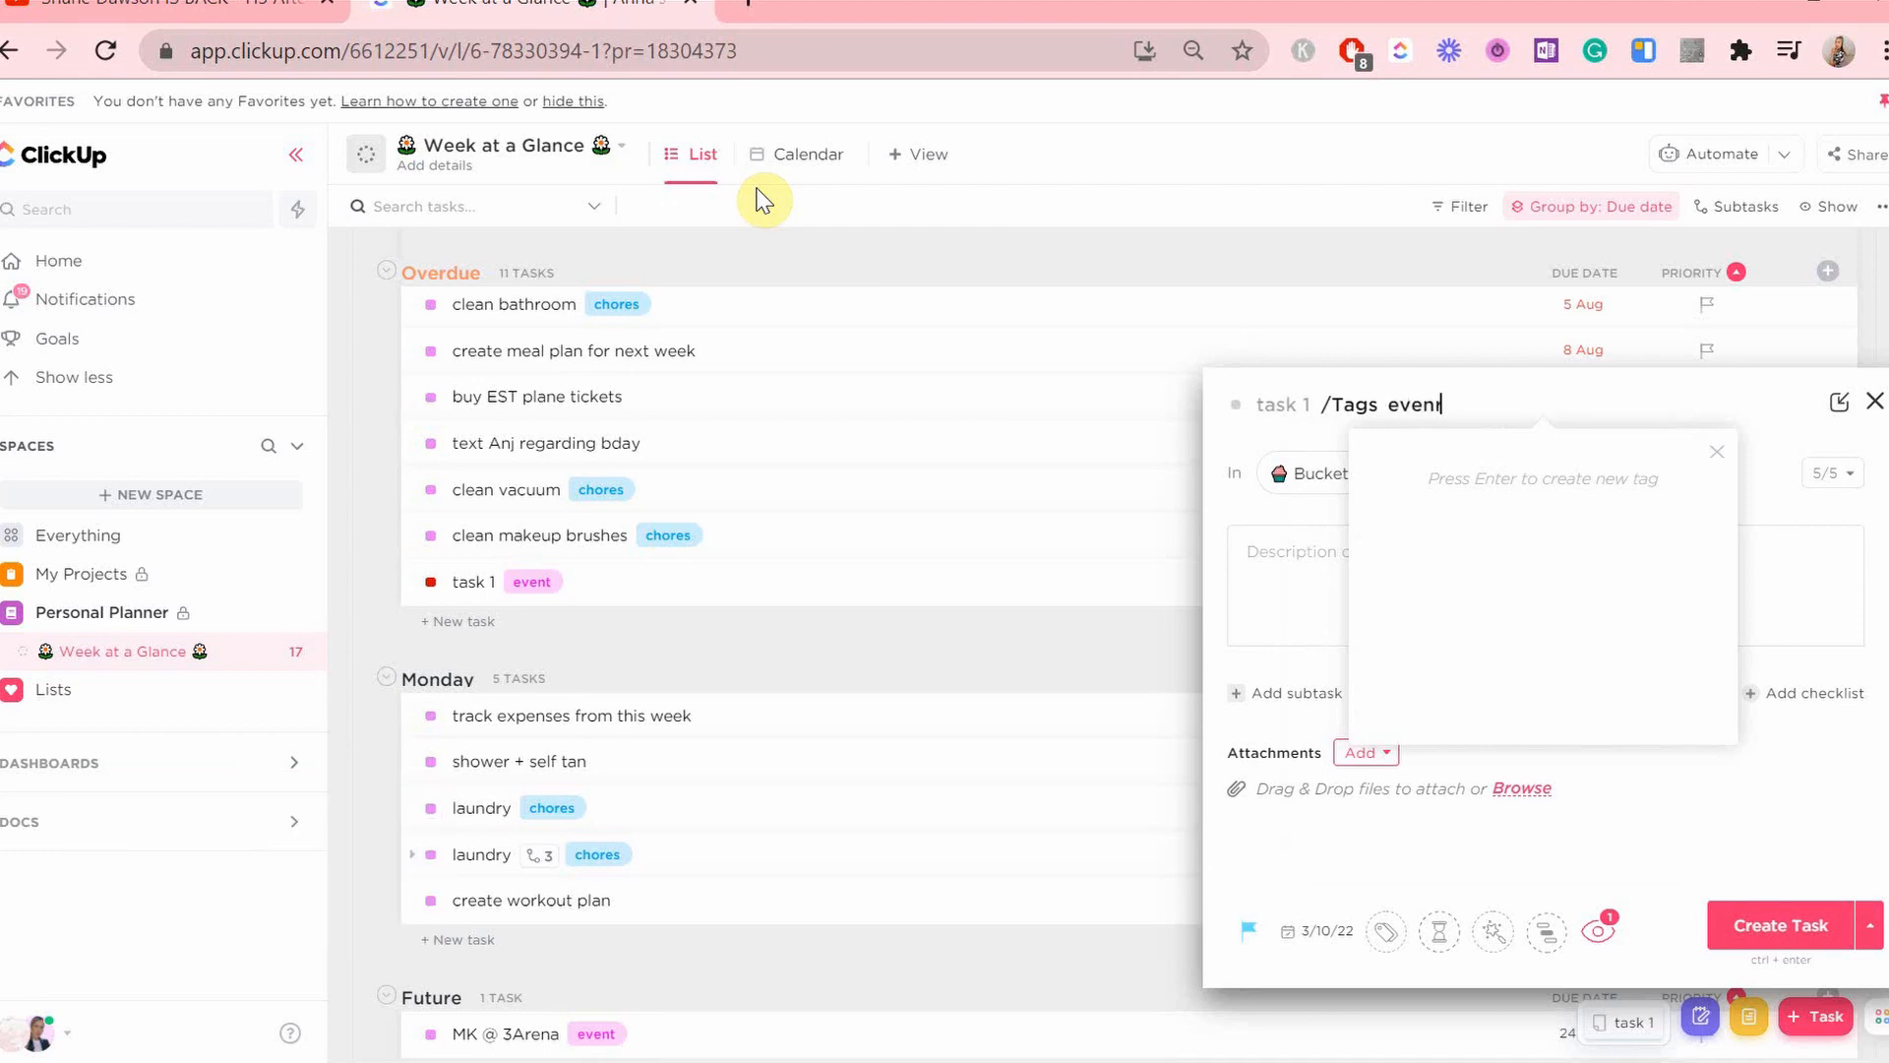
{"action": "key", "text": "Return"}
{"action": "key", "text": "Down"}
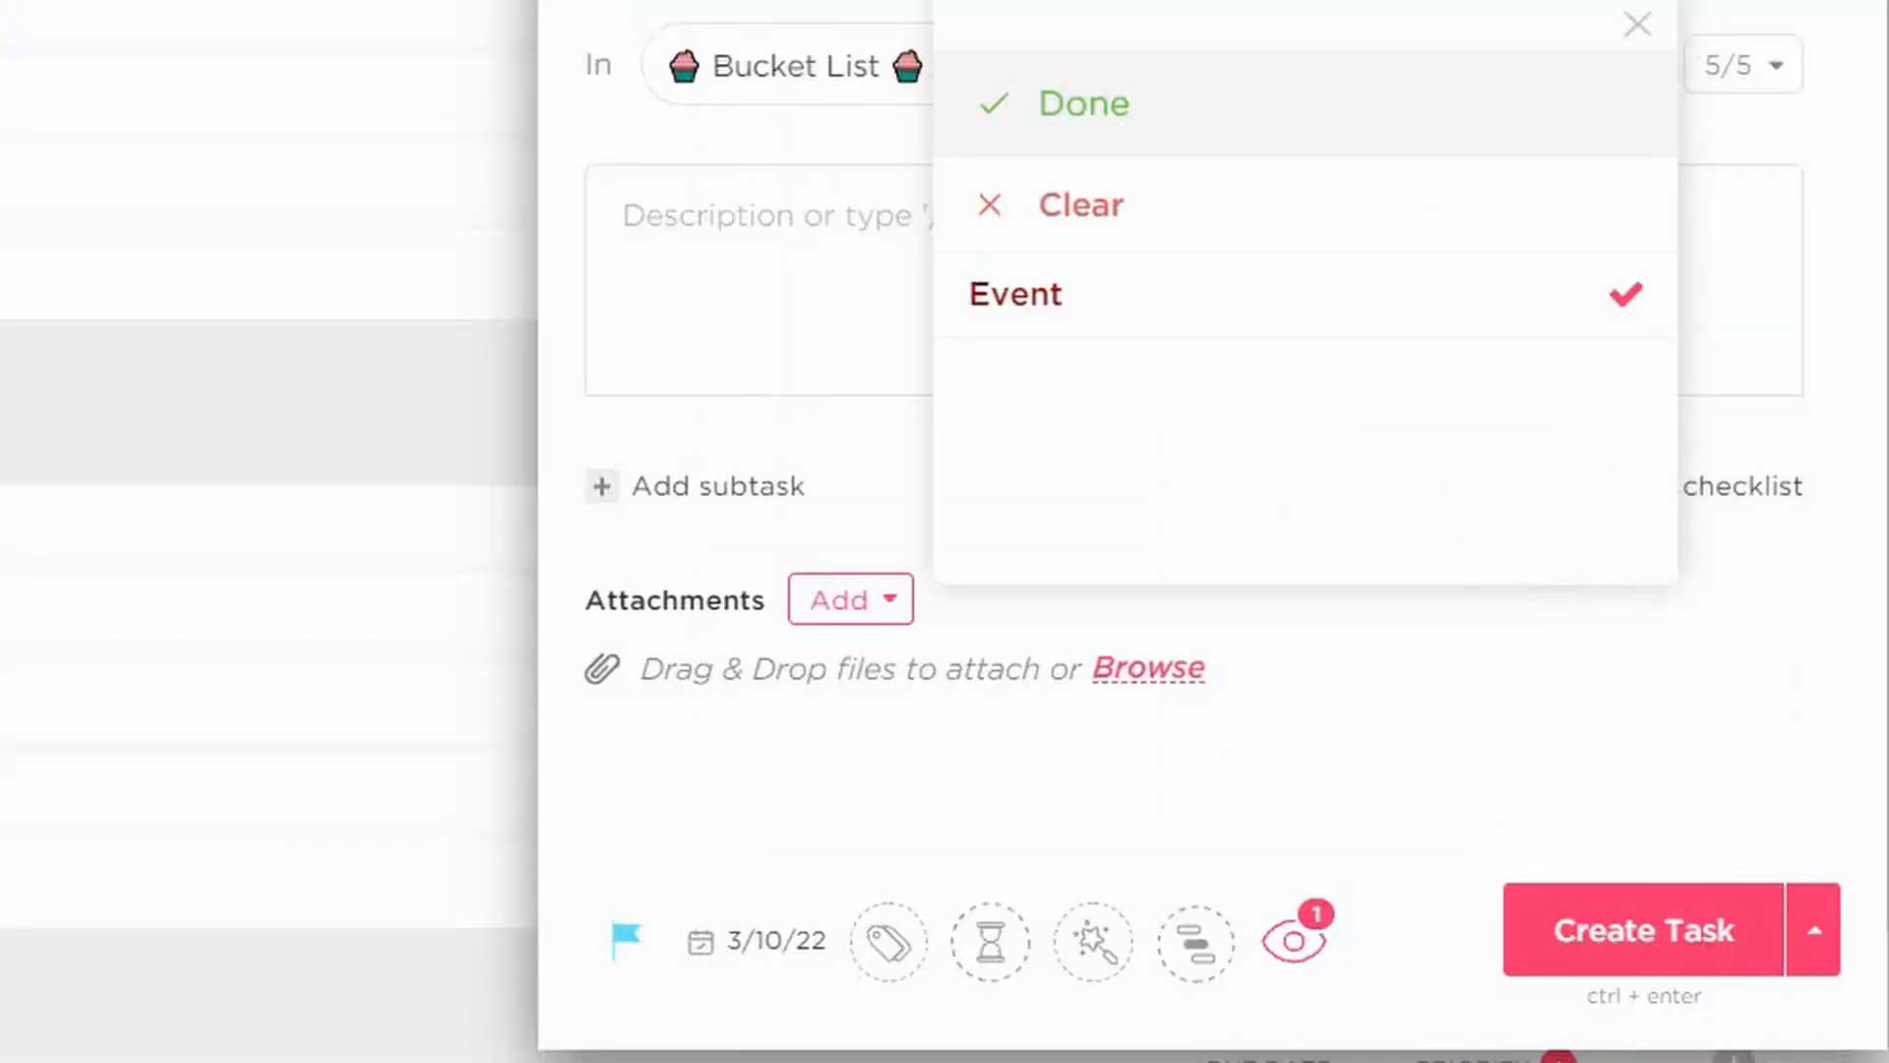
{"action": "key", "text": "Return"}
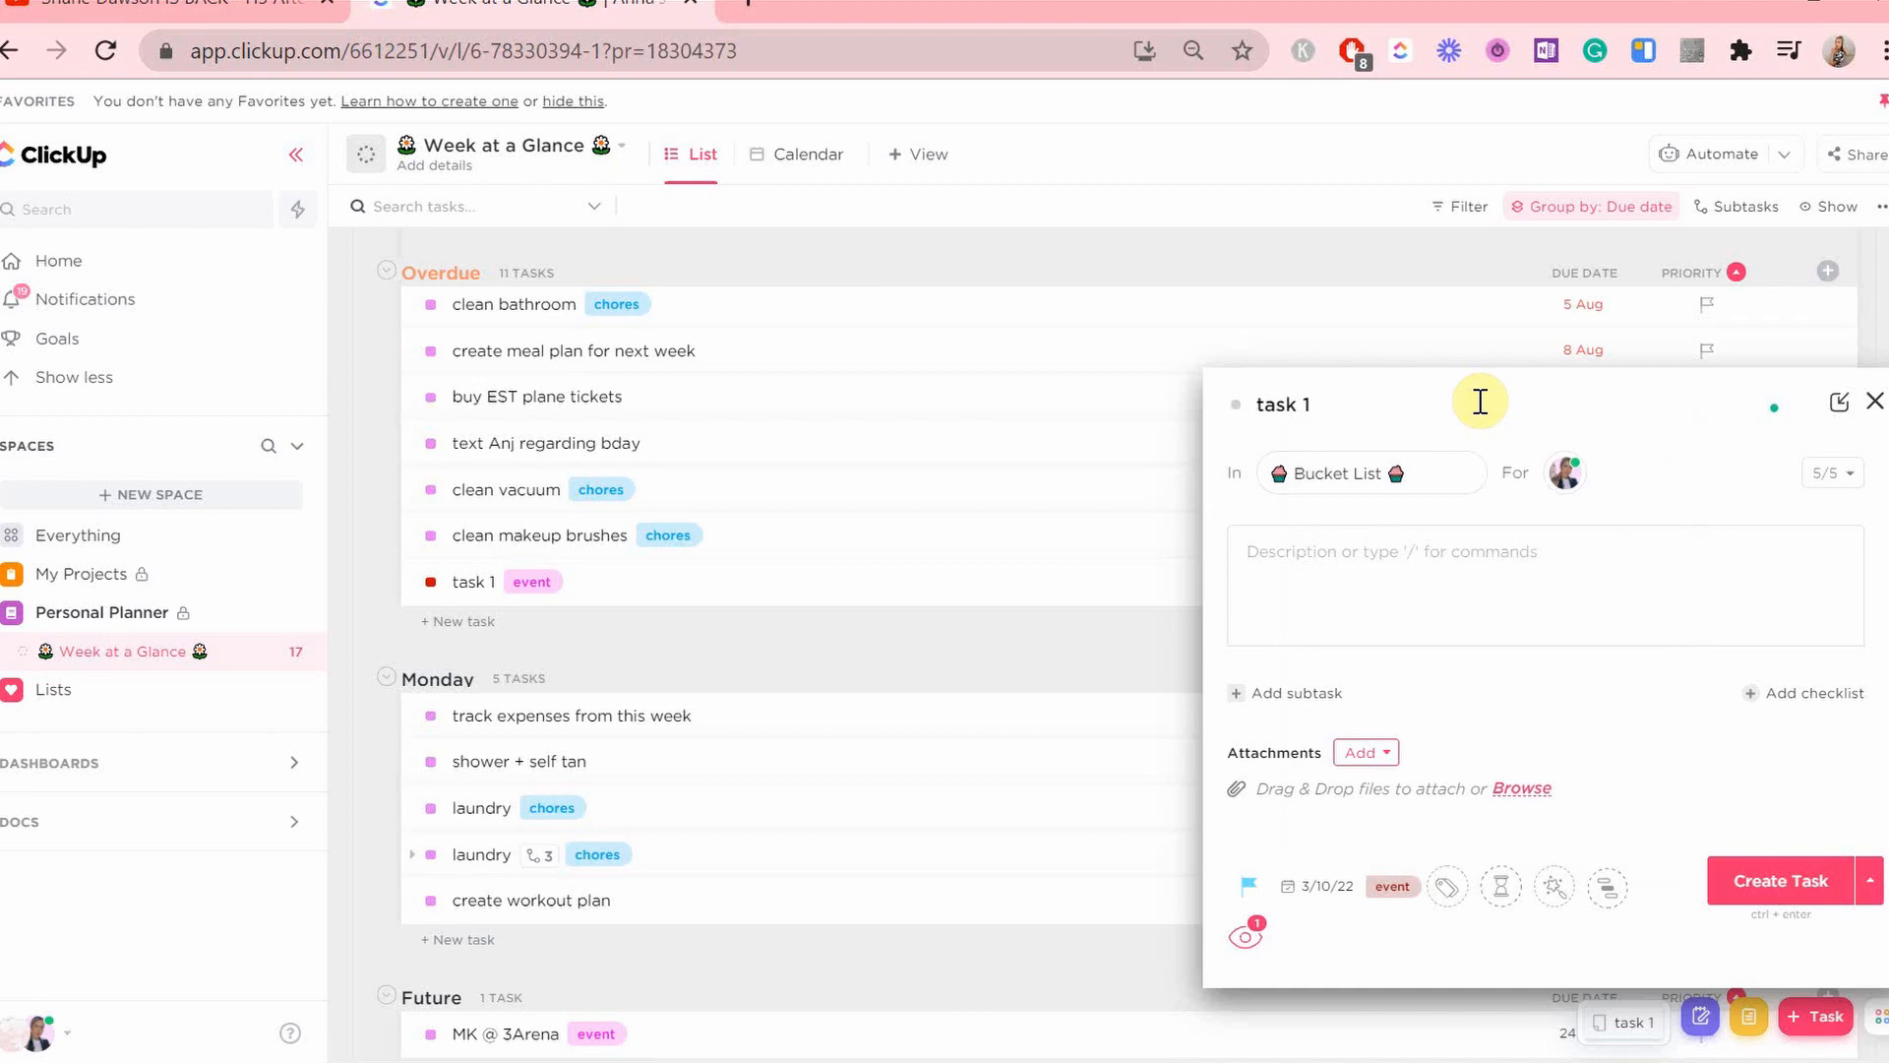
- Add a subtask named "subtask 2" to the new task with the Subtask slash command
{"action": "type", "text": "/-"}
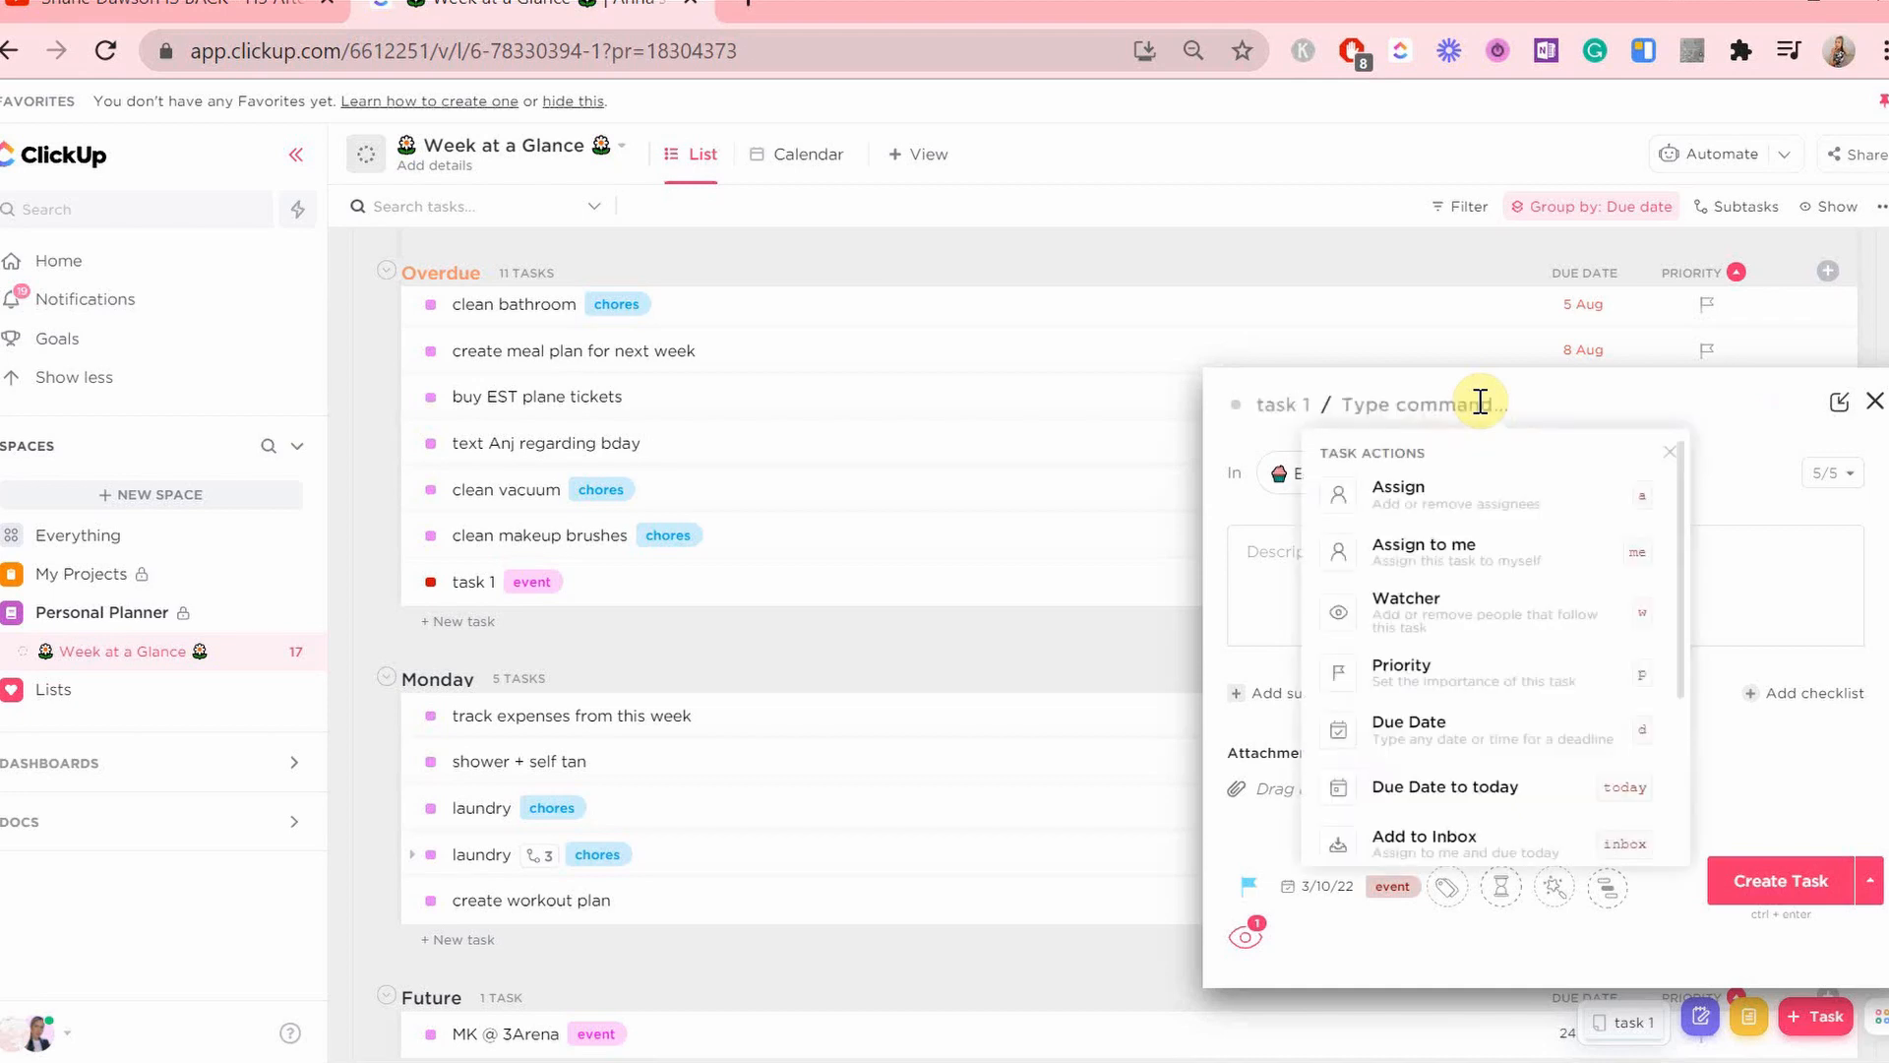
{"action": "key", "text": "Return"}
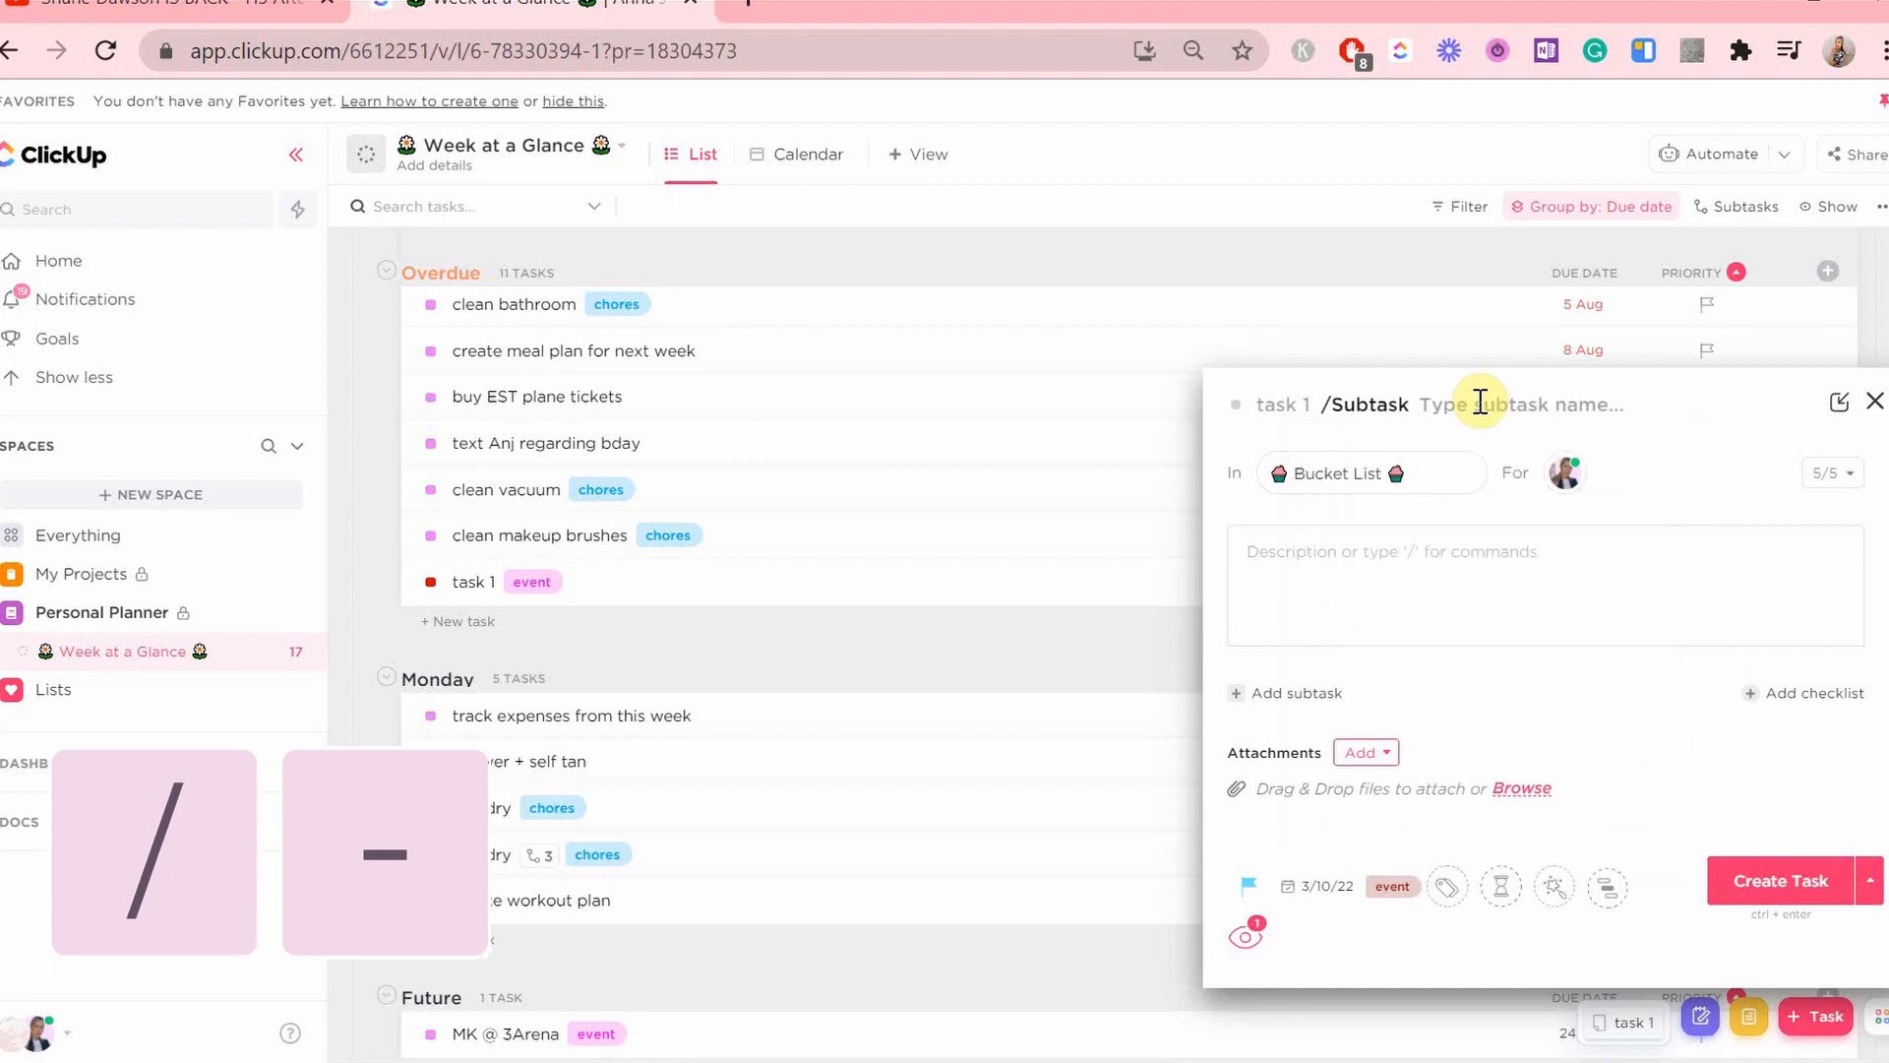
{"action": "type", "text": "sub"}
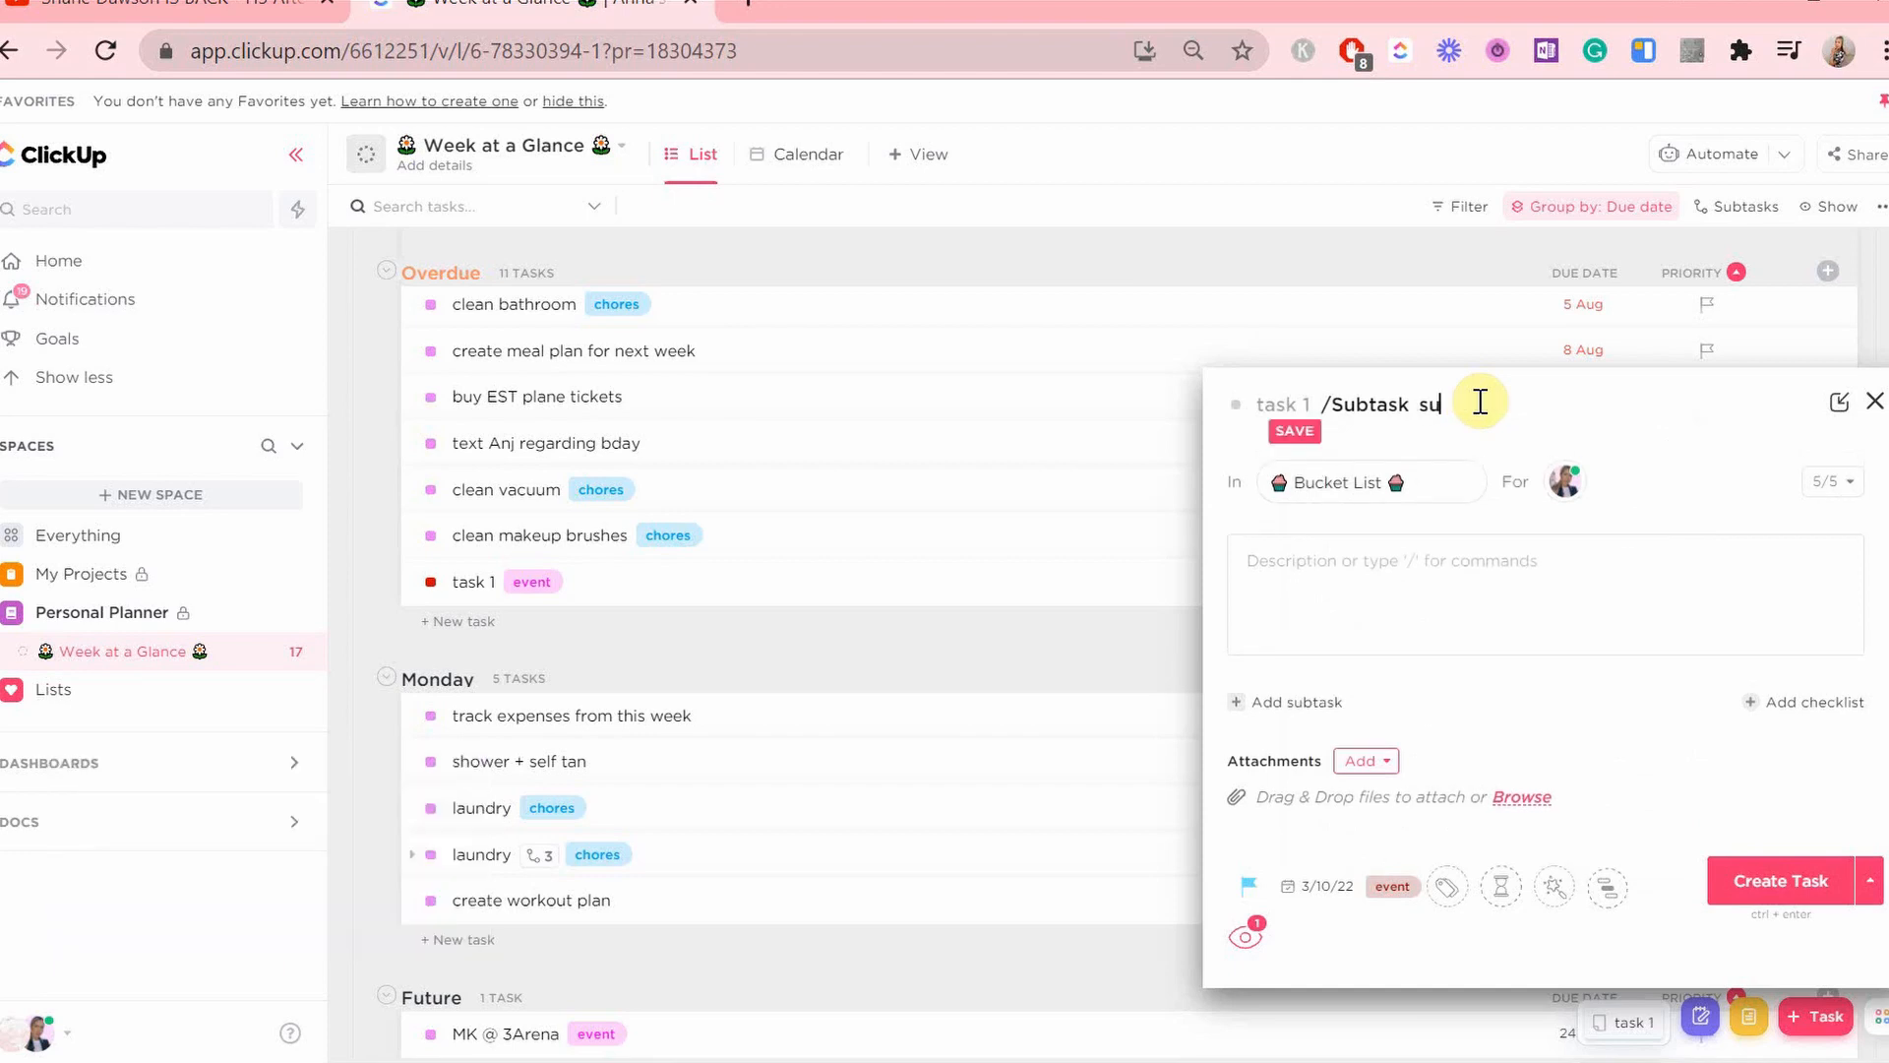
{"action": "type", "text": "task 2"}
{"action": "key", "text": "Return"}
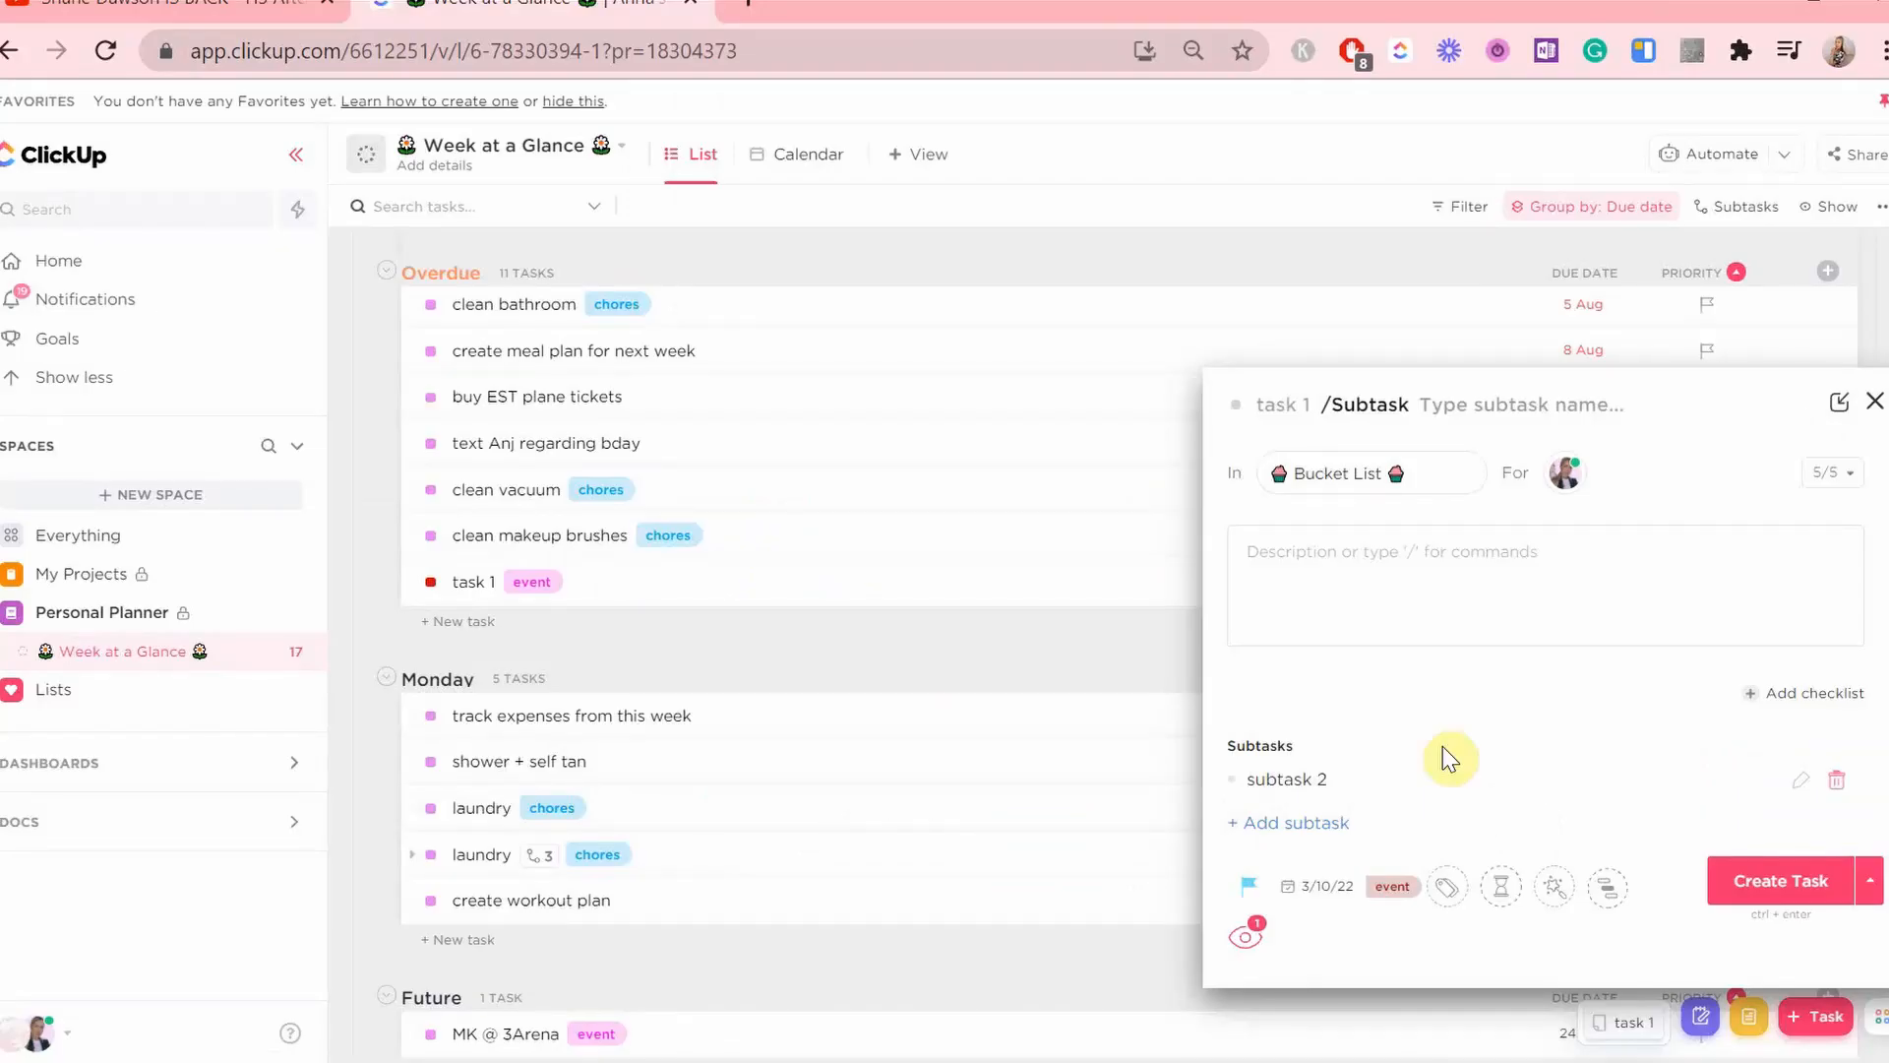
- Create the new task with the details entered for it
{"action": "key", "text": "ctrl+Return"}
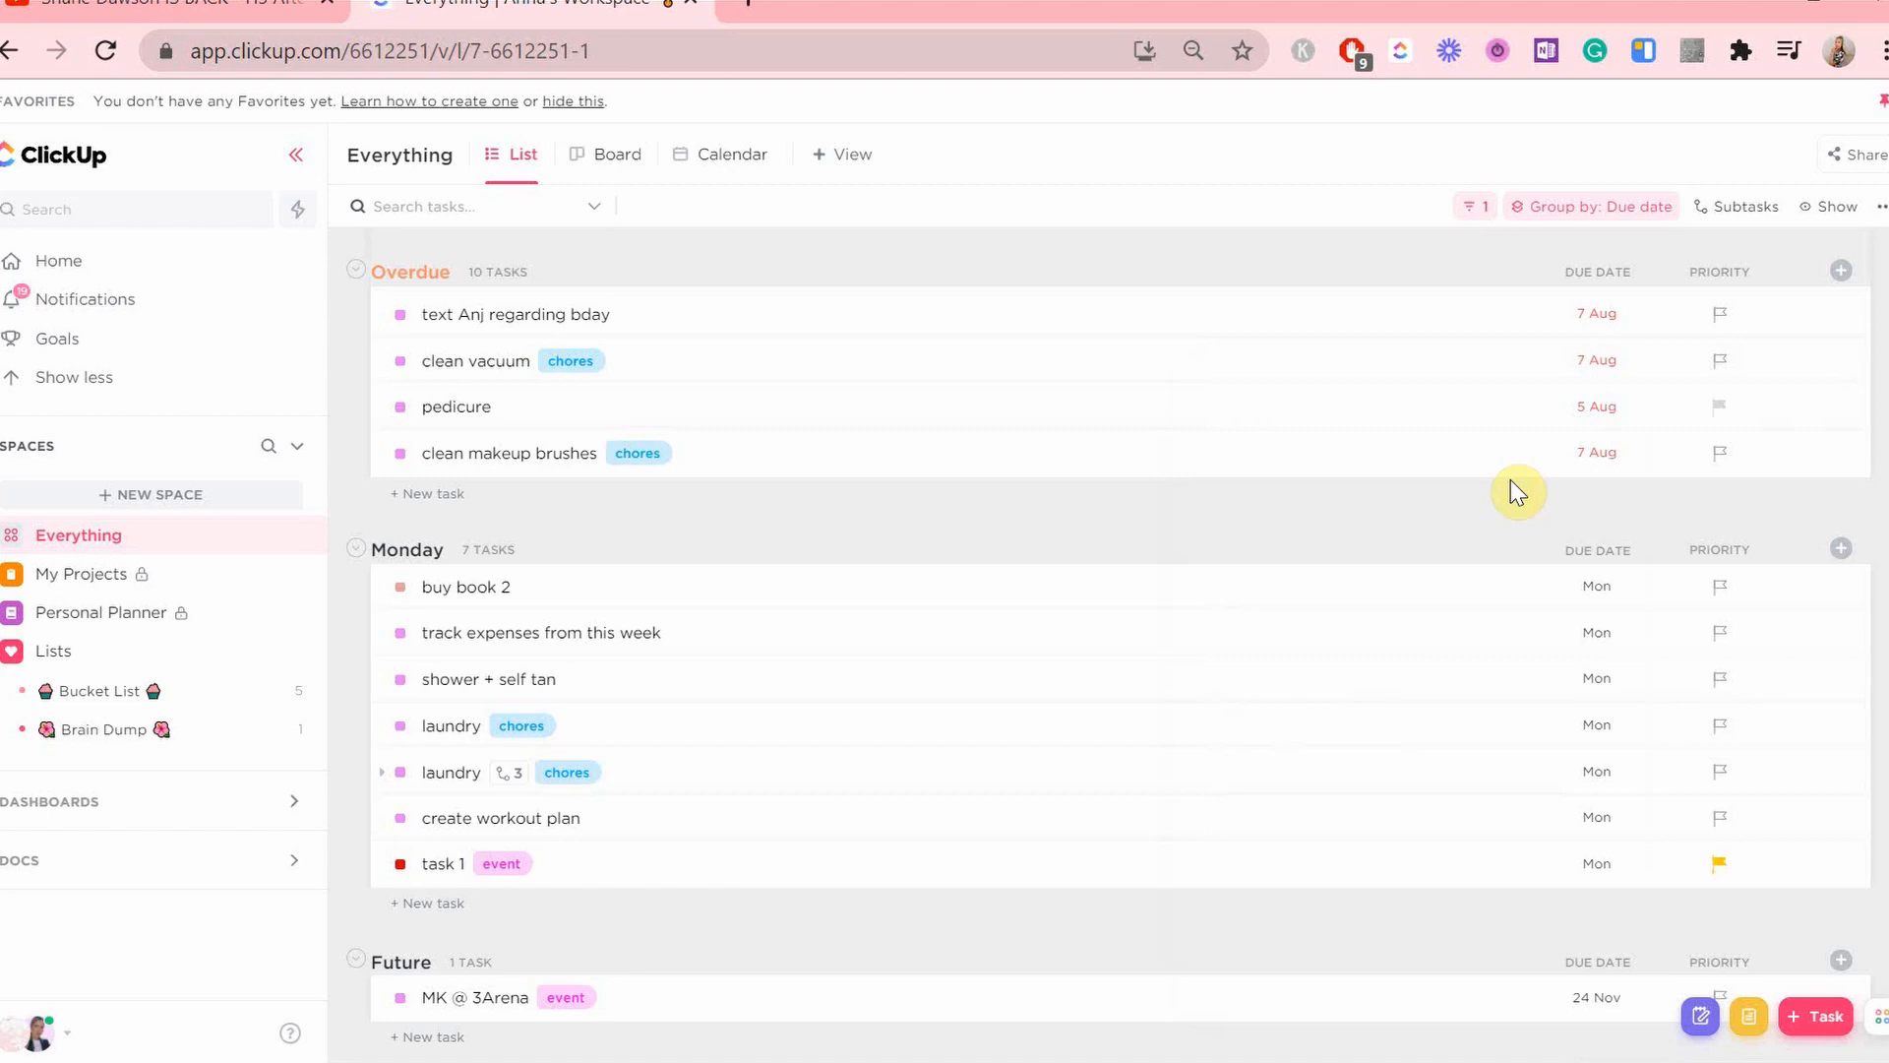
- Start a new reminder and name it "reminder here"
{"action": "key", "text": "r"}
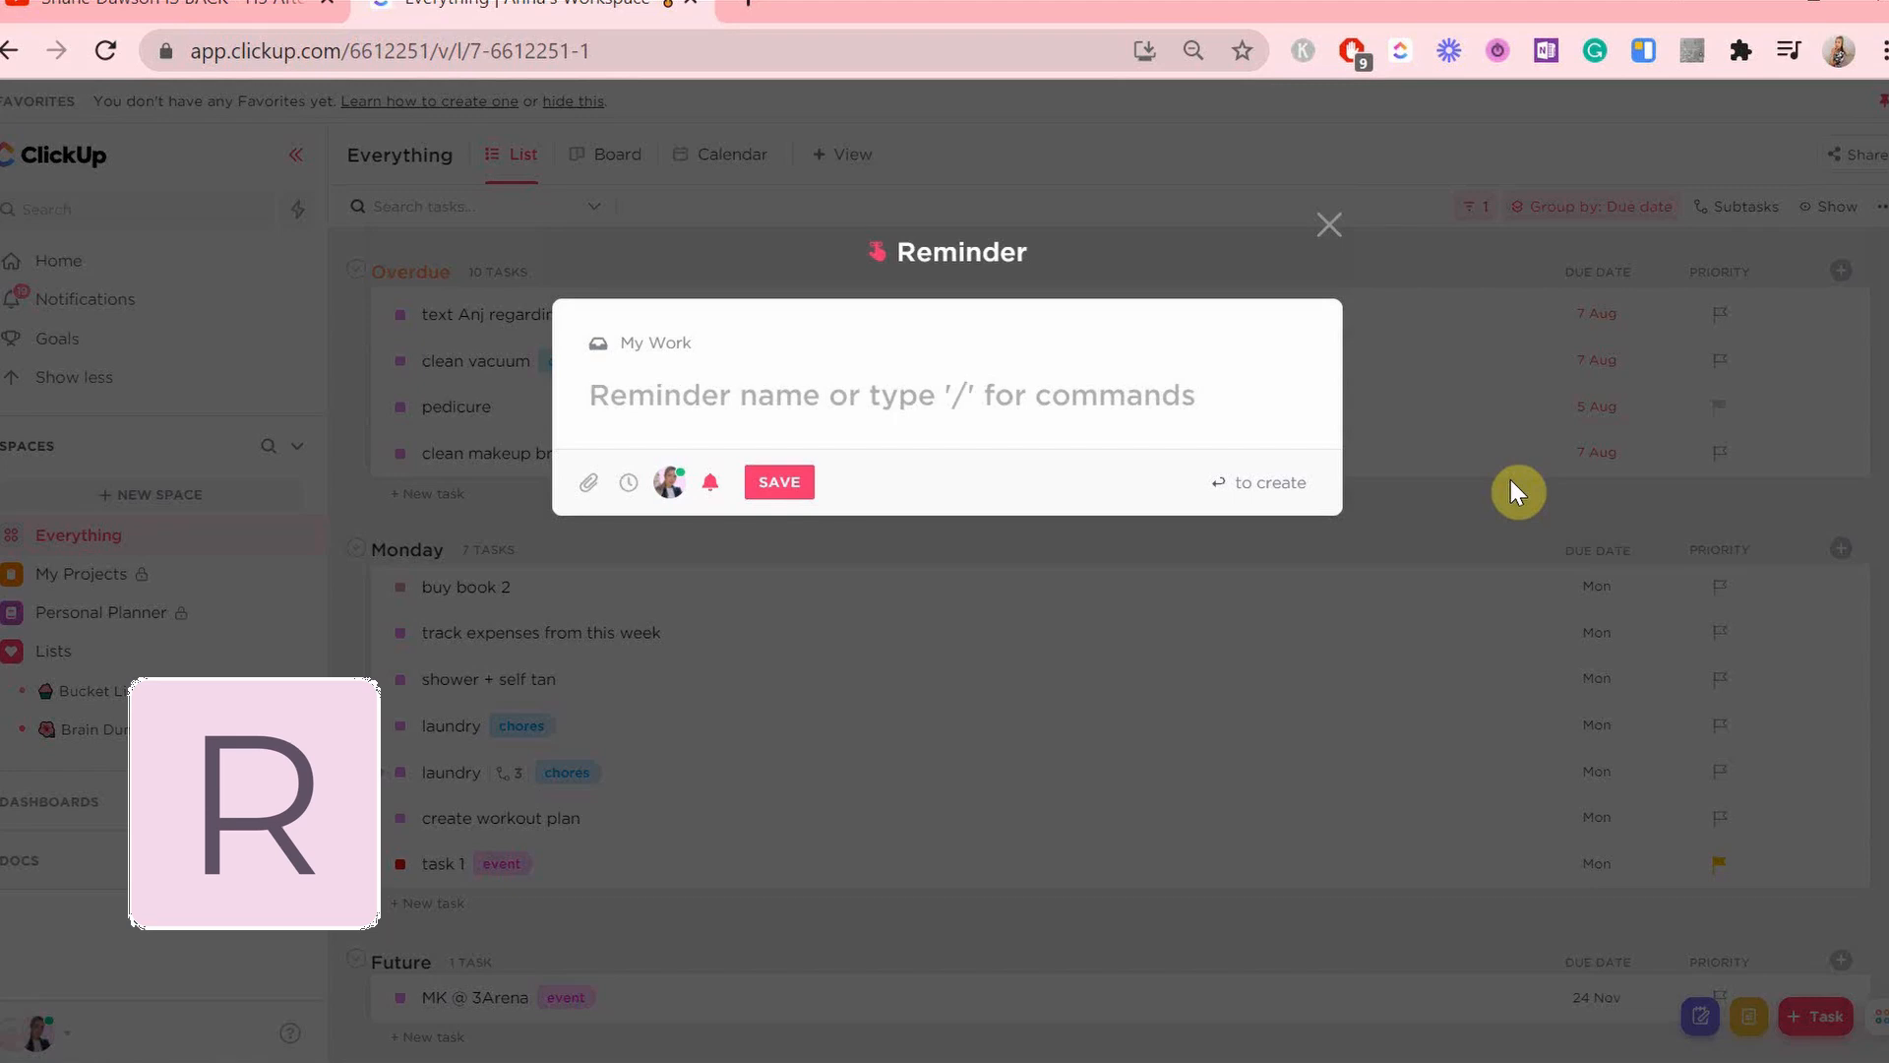
{"action": "type", "text": "reminder he"}
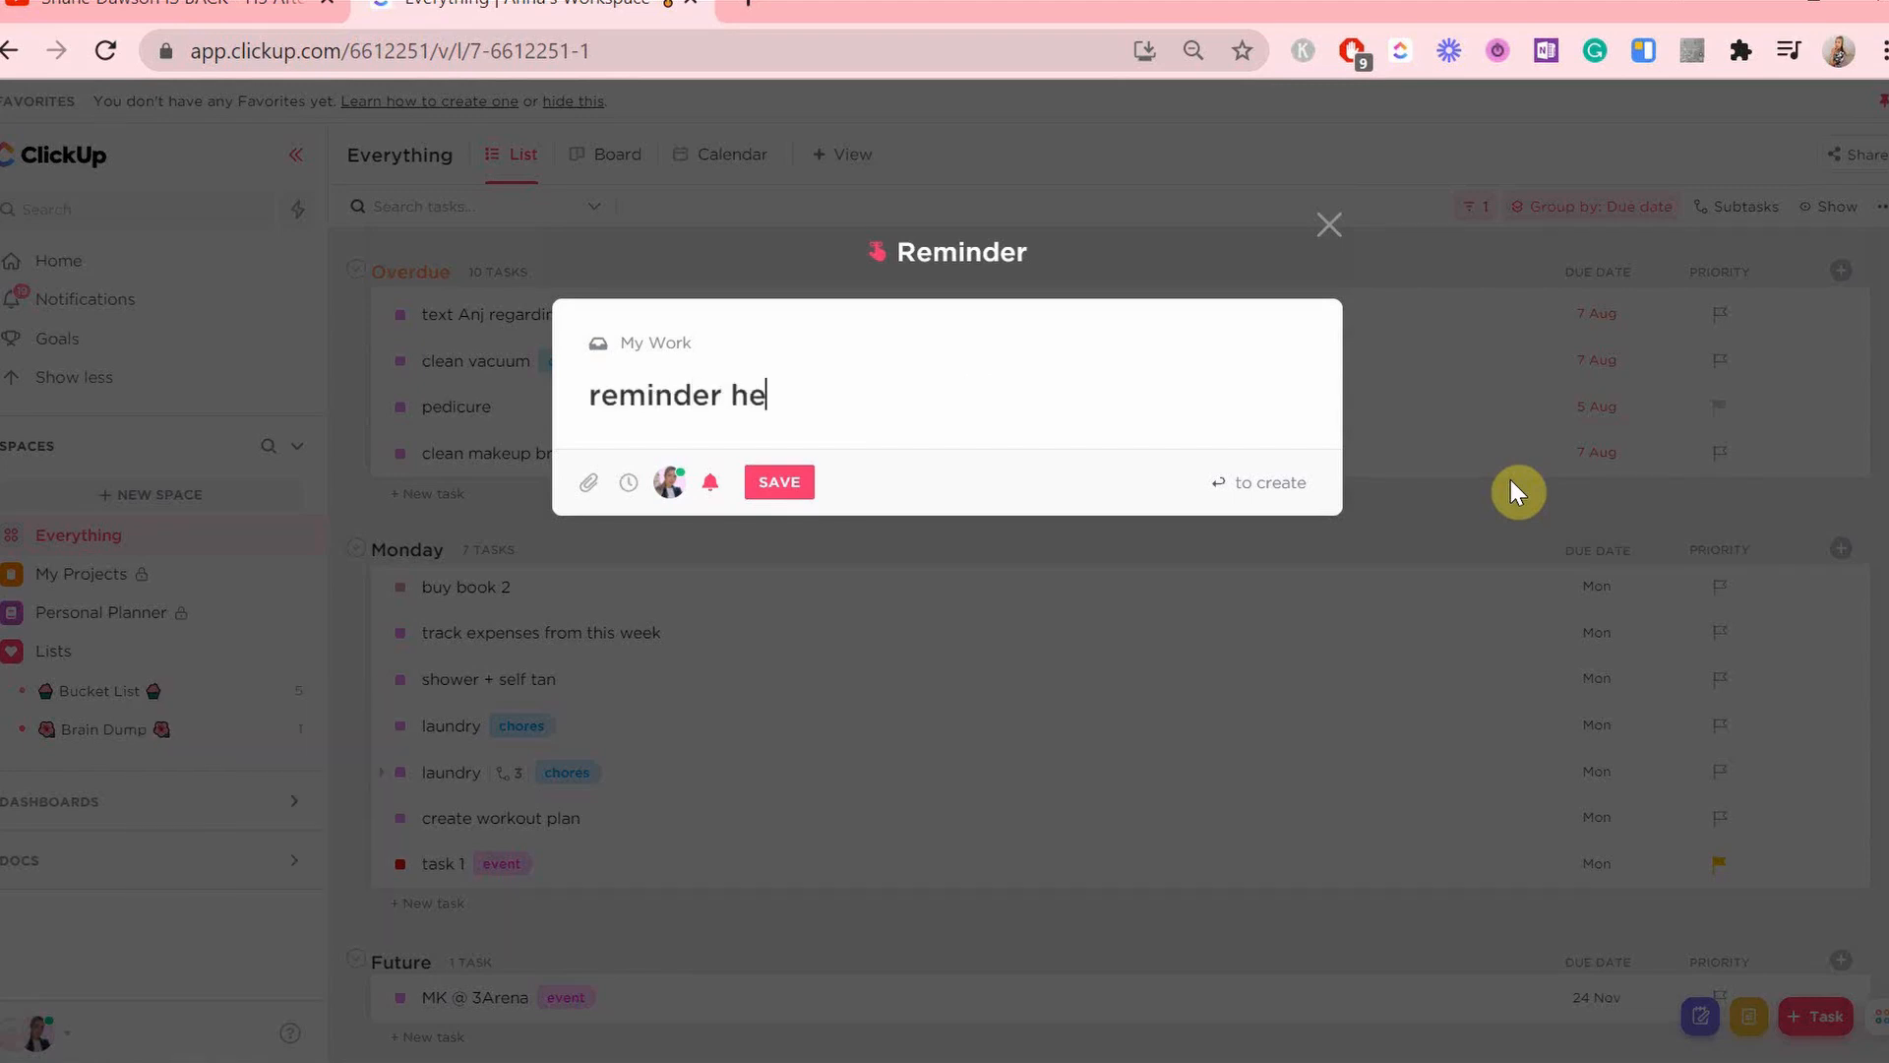
{"action": "type", "text": "re"}
- Set the reminder's notification to 10 minutes before with the Reminder Notification slash command and create the reminder
{"action": "type", "text": "/"}
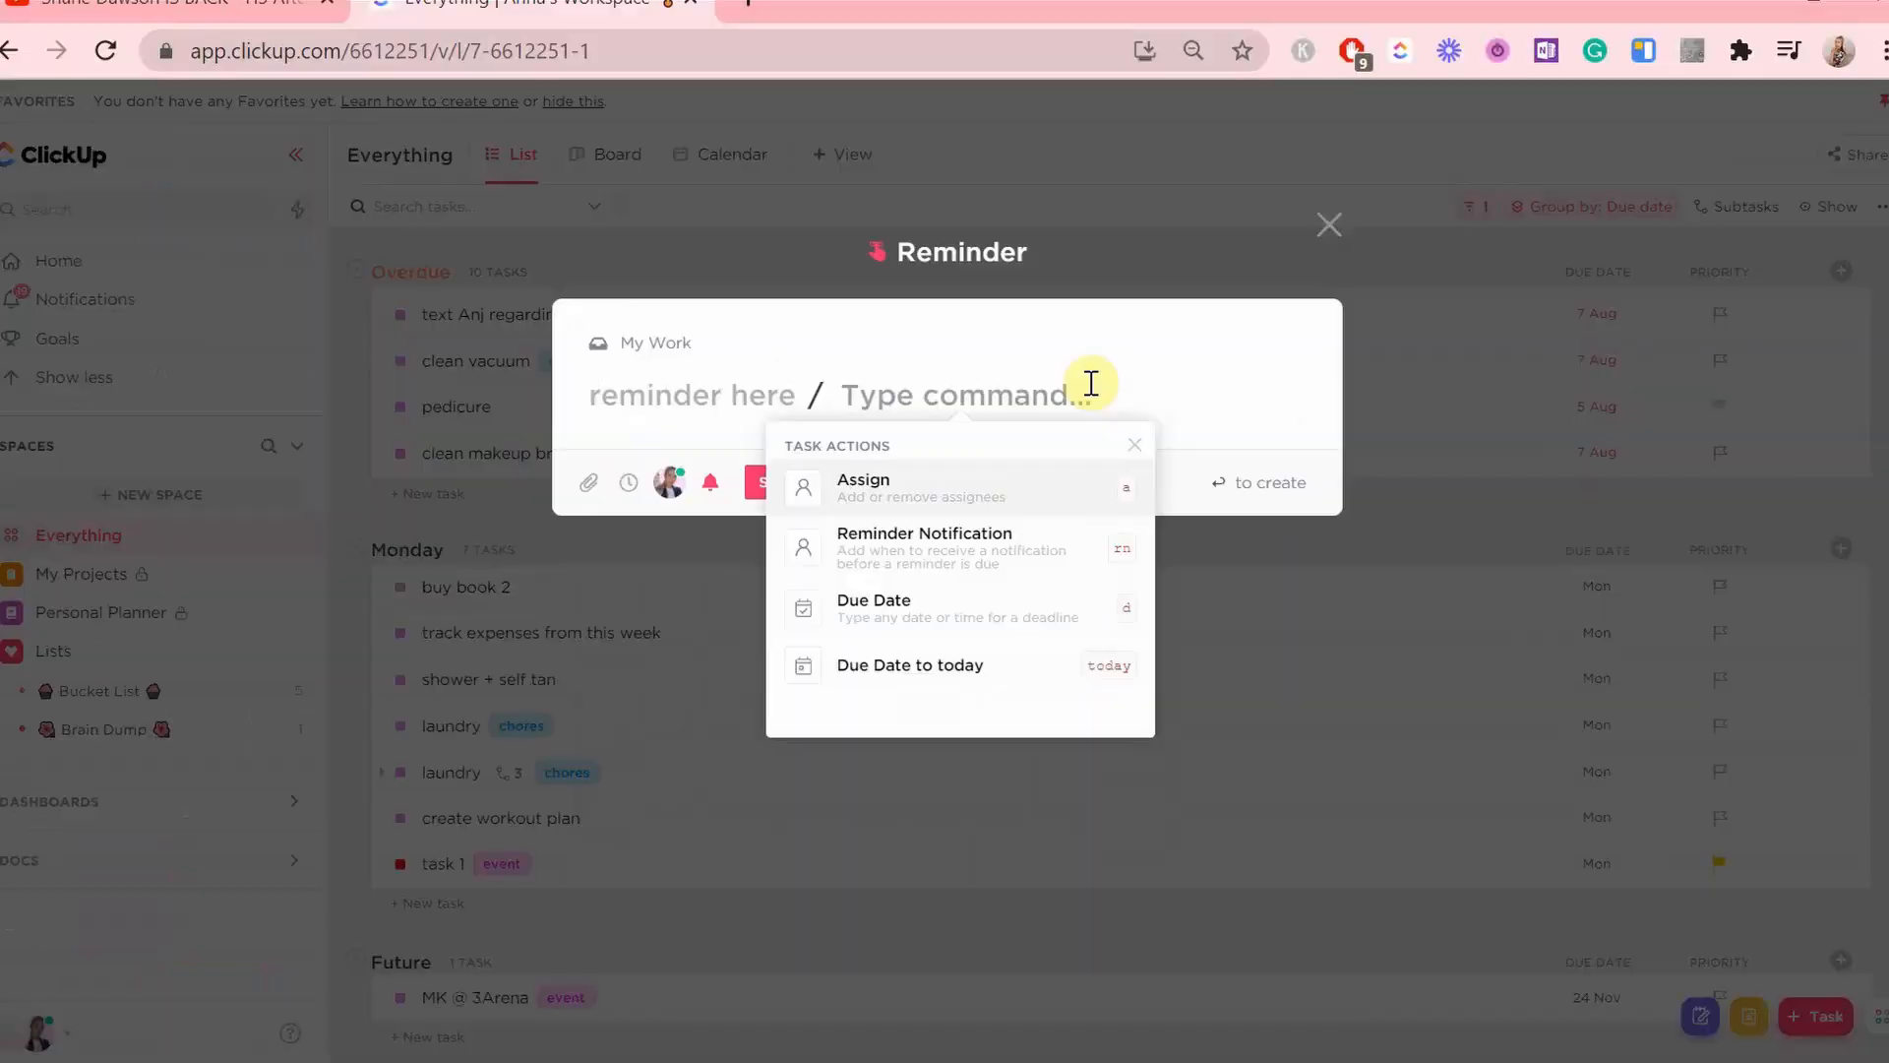
{"action": "type", "text": "rn"}
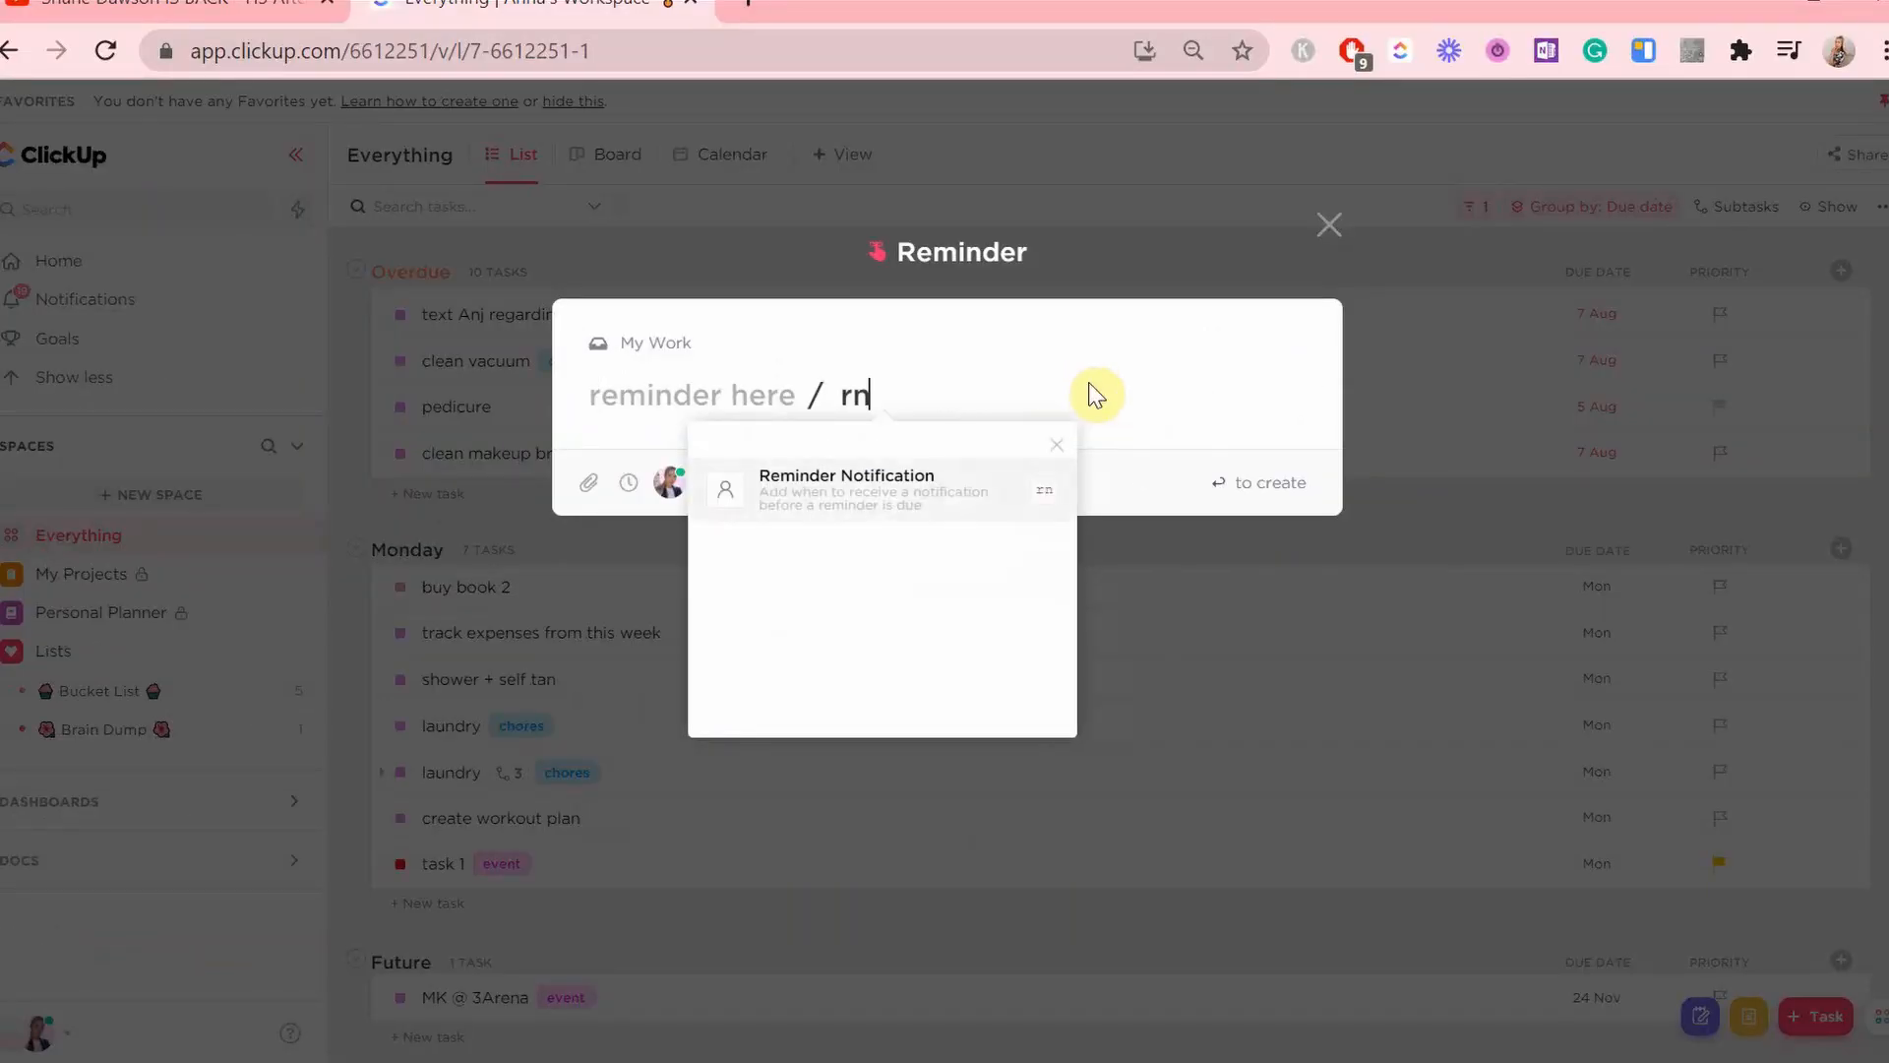
{"action": "key", "text": "BackSpace"}
{"action": "key", "text": "BackSpace"}
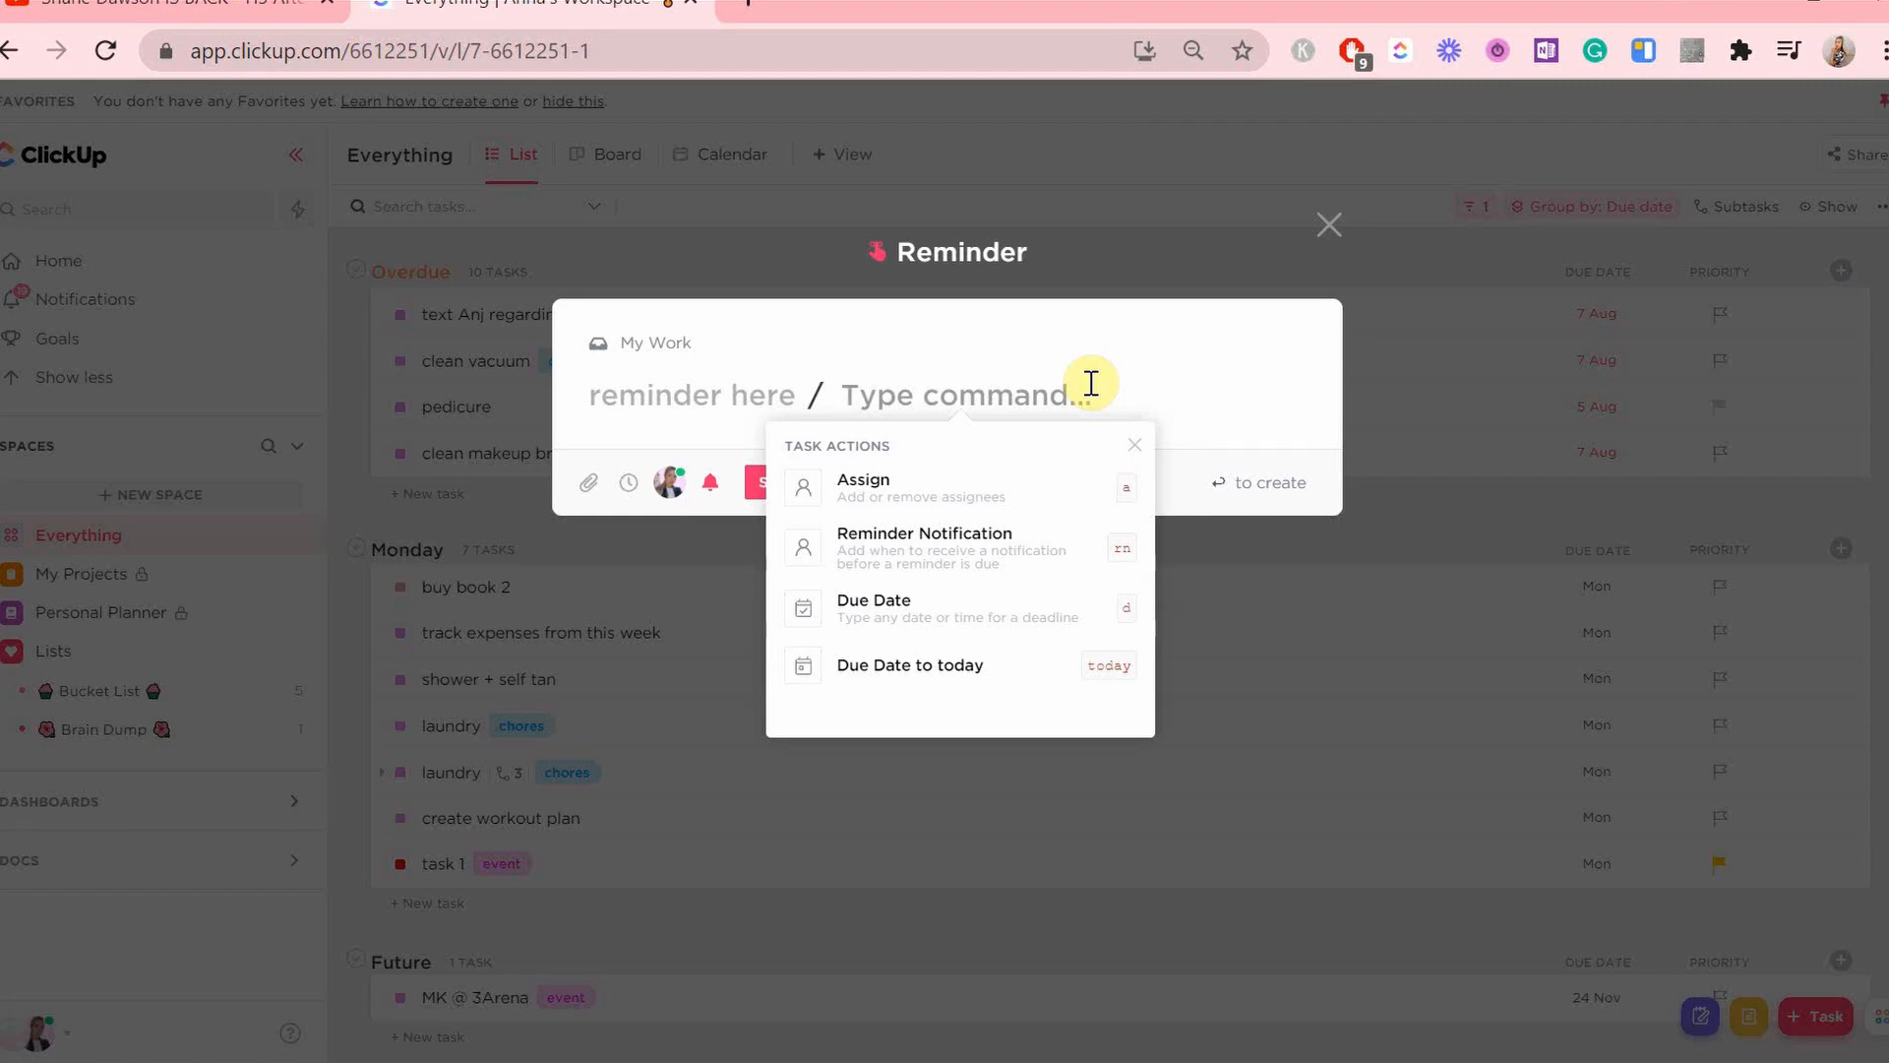
{"action": "type", "text": "rn"}
{"action": "key", "text": "Return"}
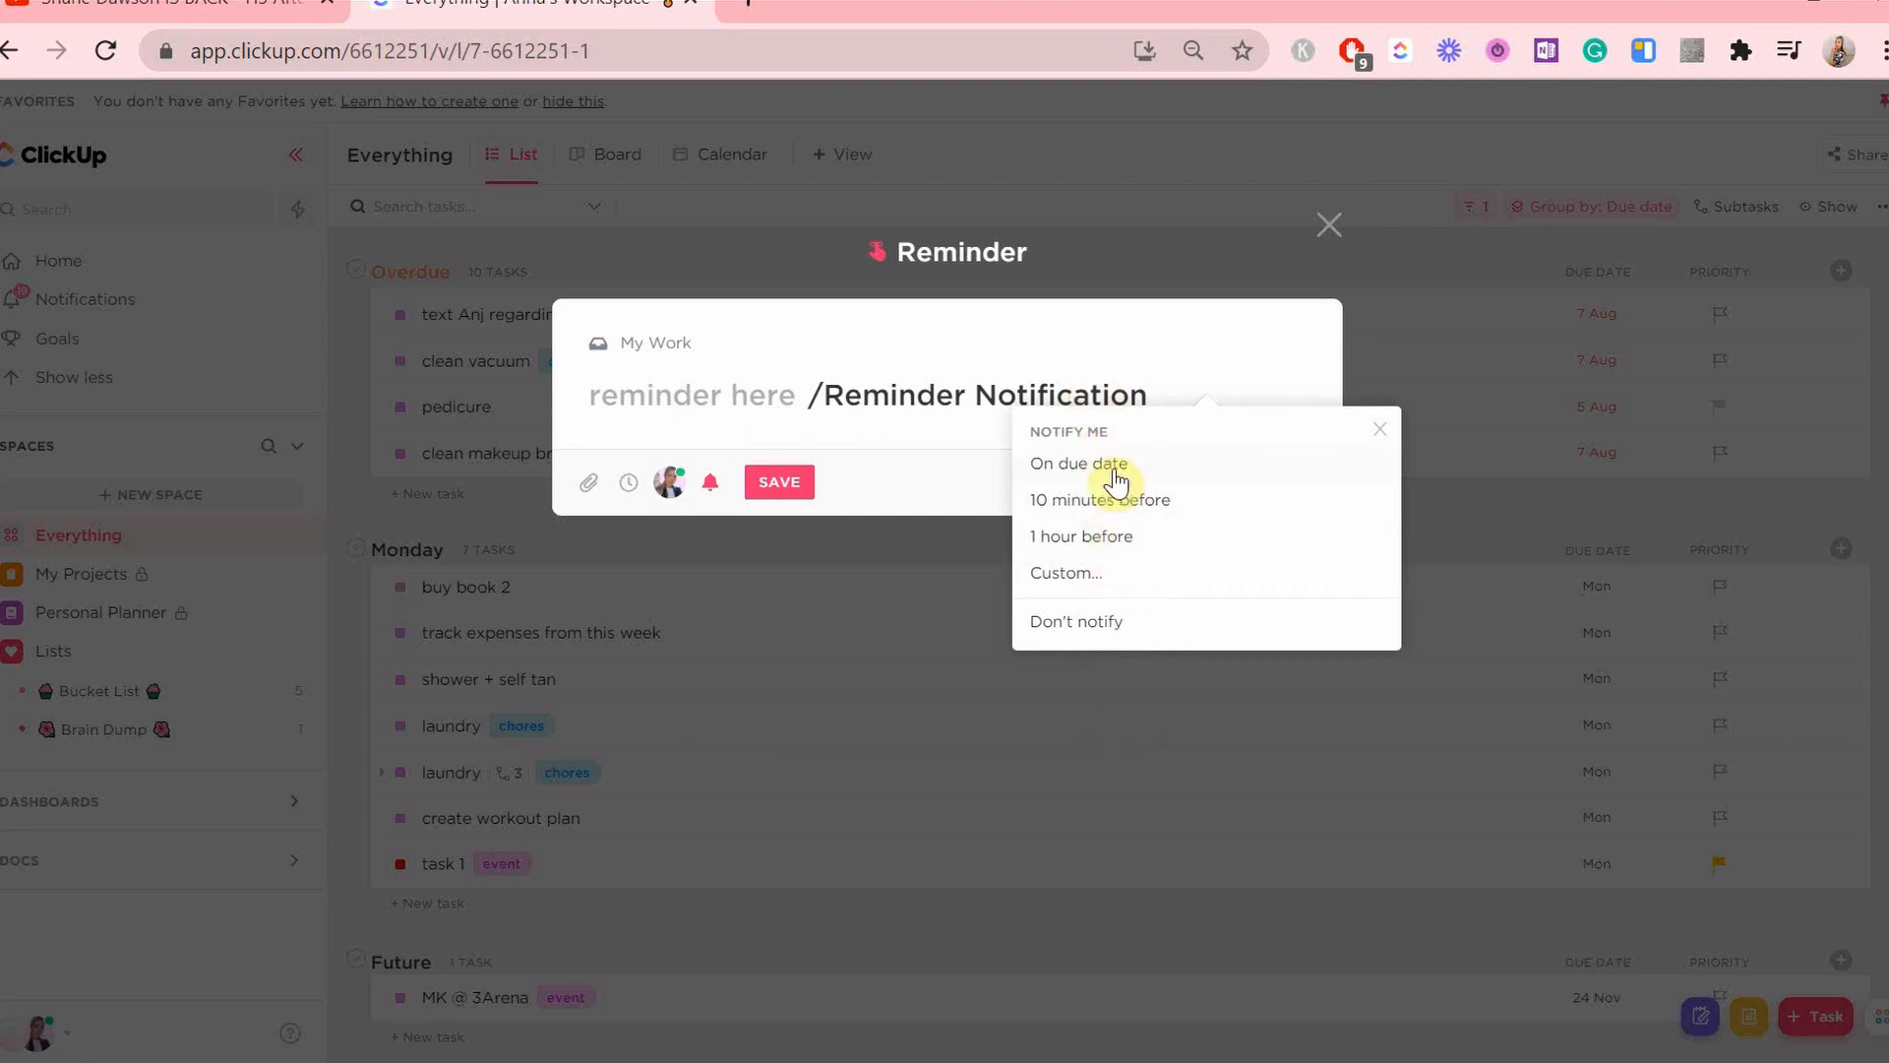
{"action": "left_click", "coordinate": [1123, 501]}
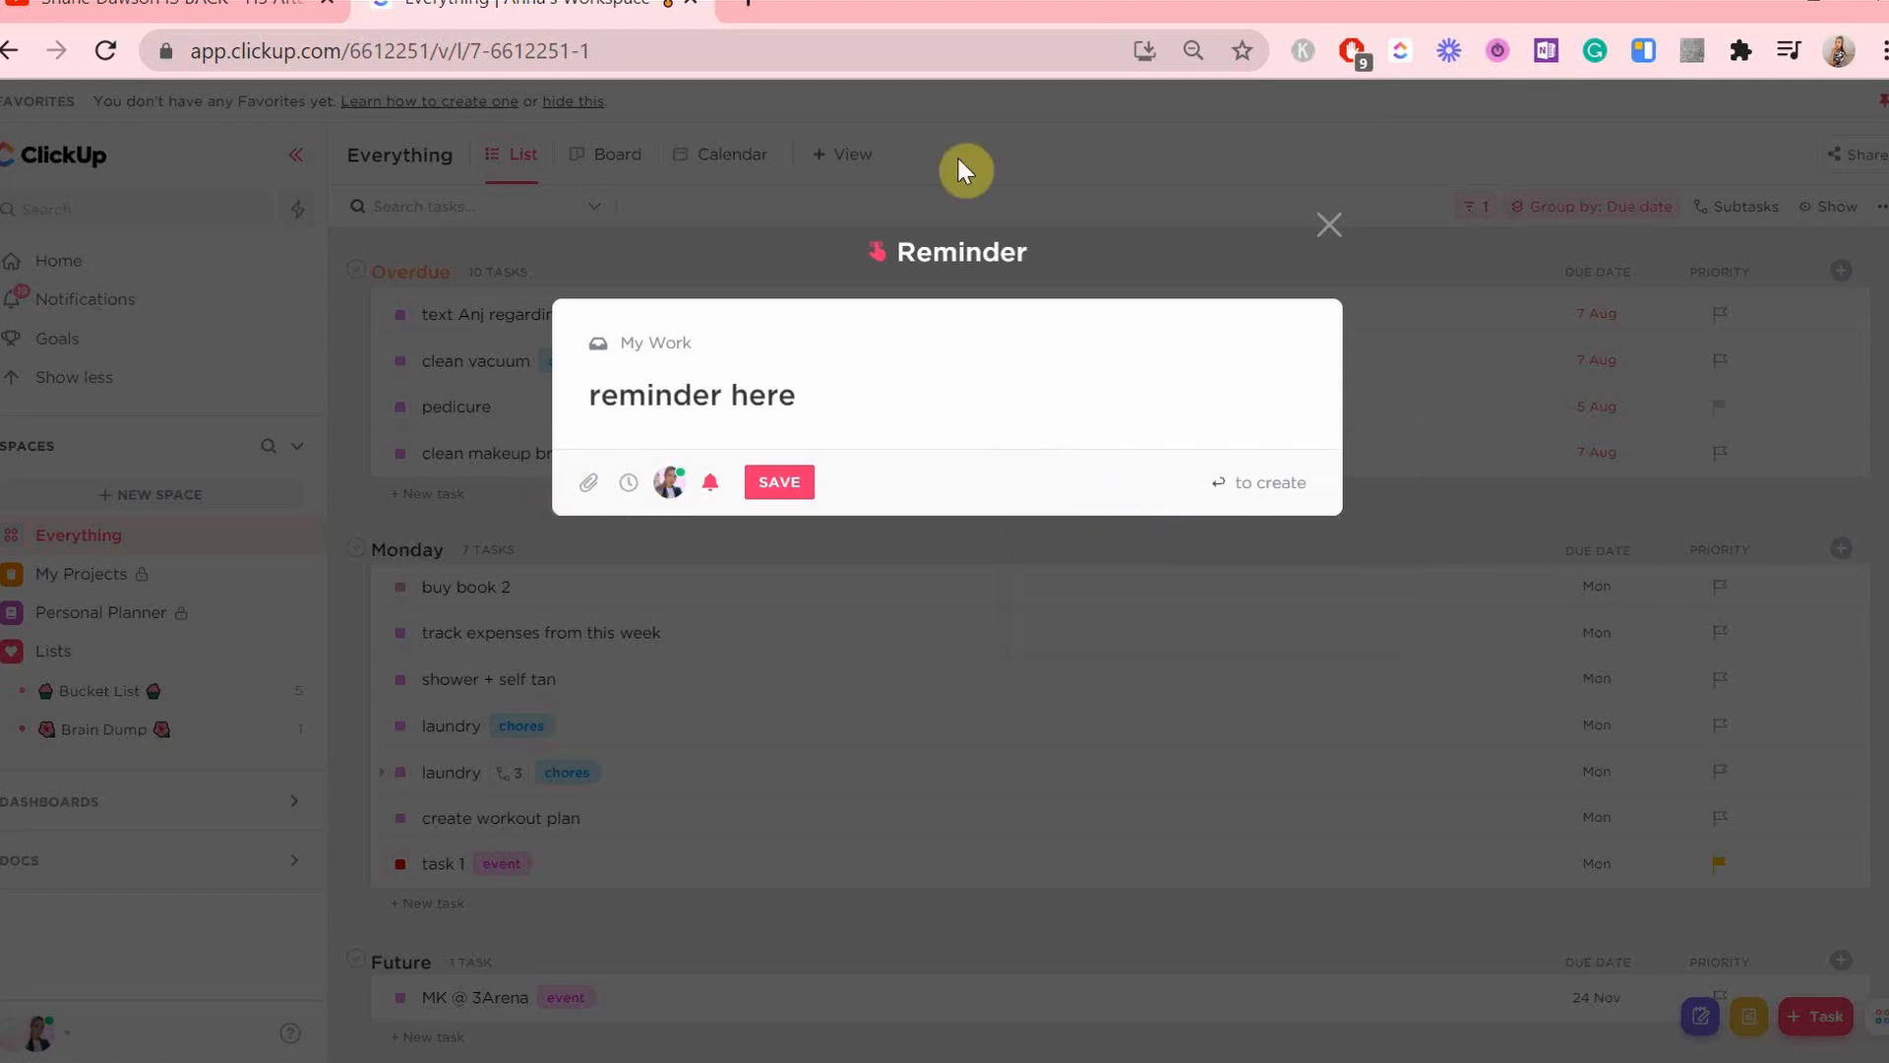
{"action": "key", "text": "Return"}
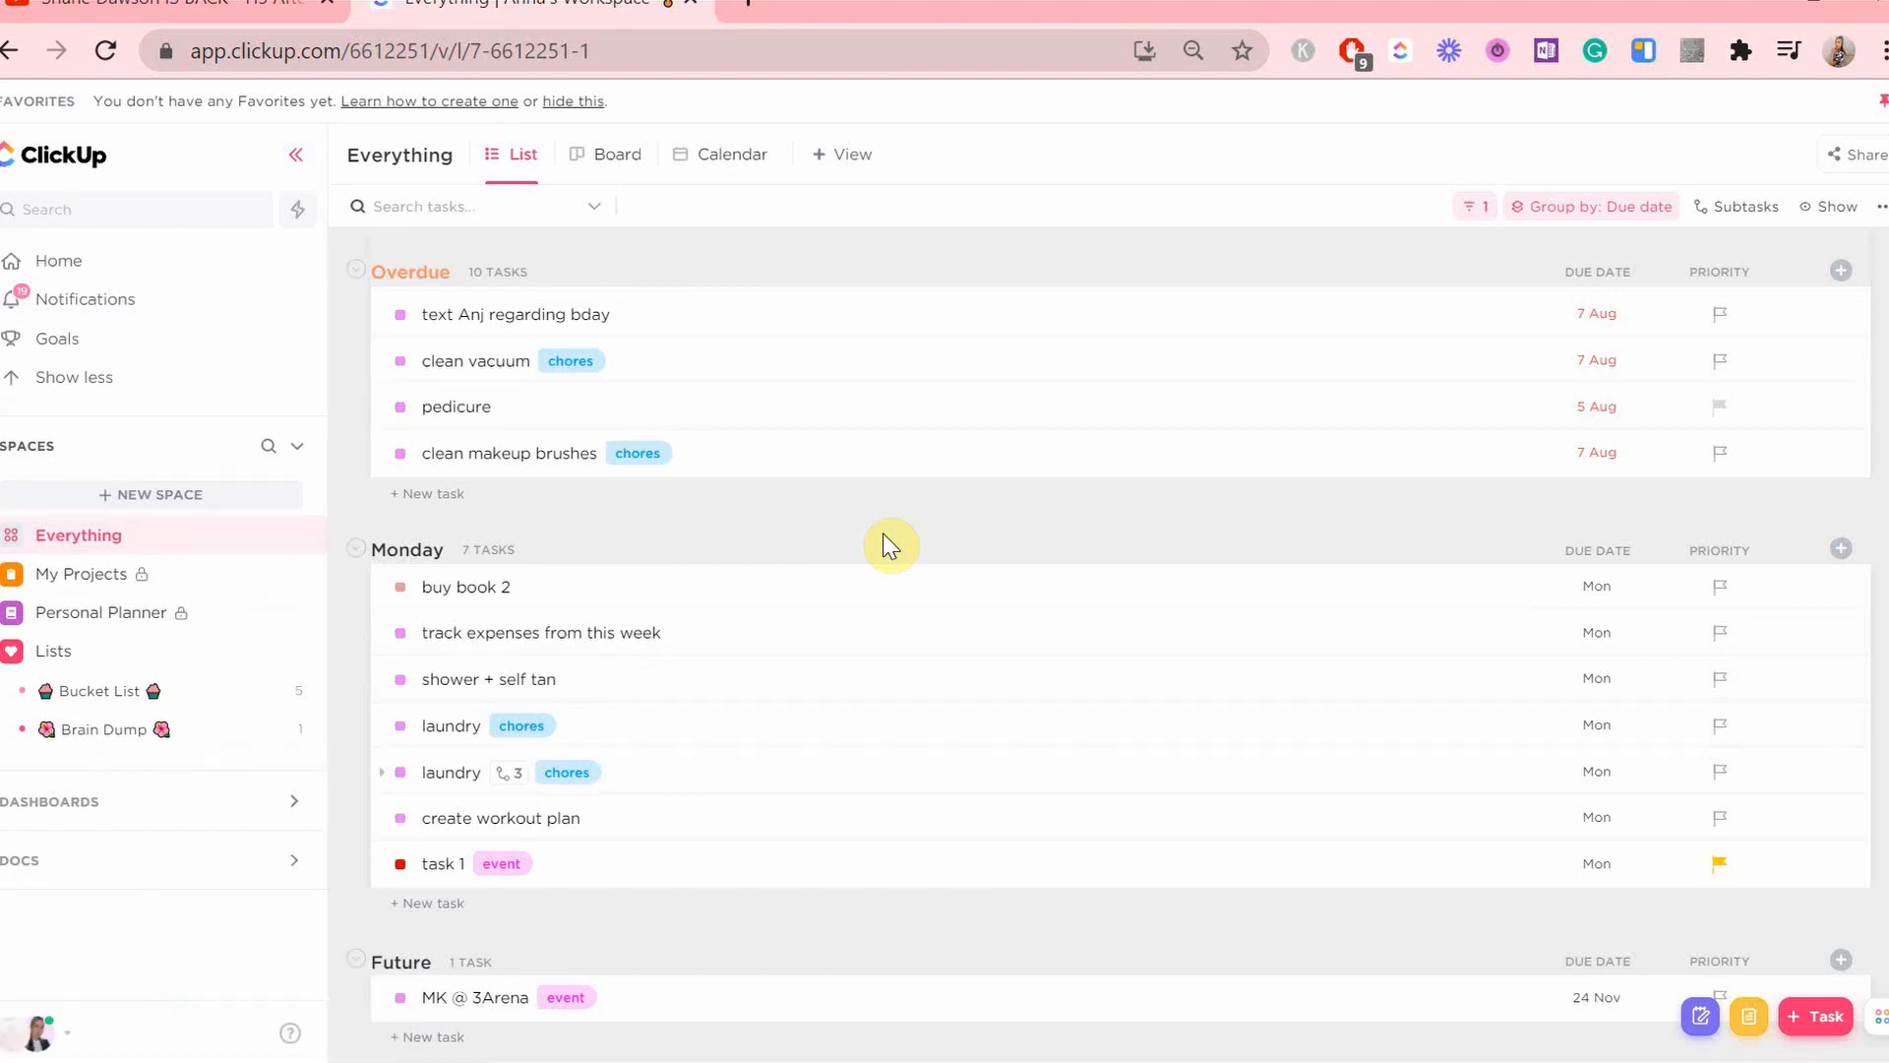
- Search the workspace for "pedicure", open the matching task from Week at a Glance and close it again
{"action": "key", "text": "q"}
{"action": "key", "text": "s"}
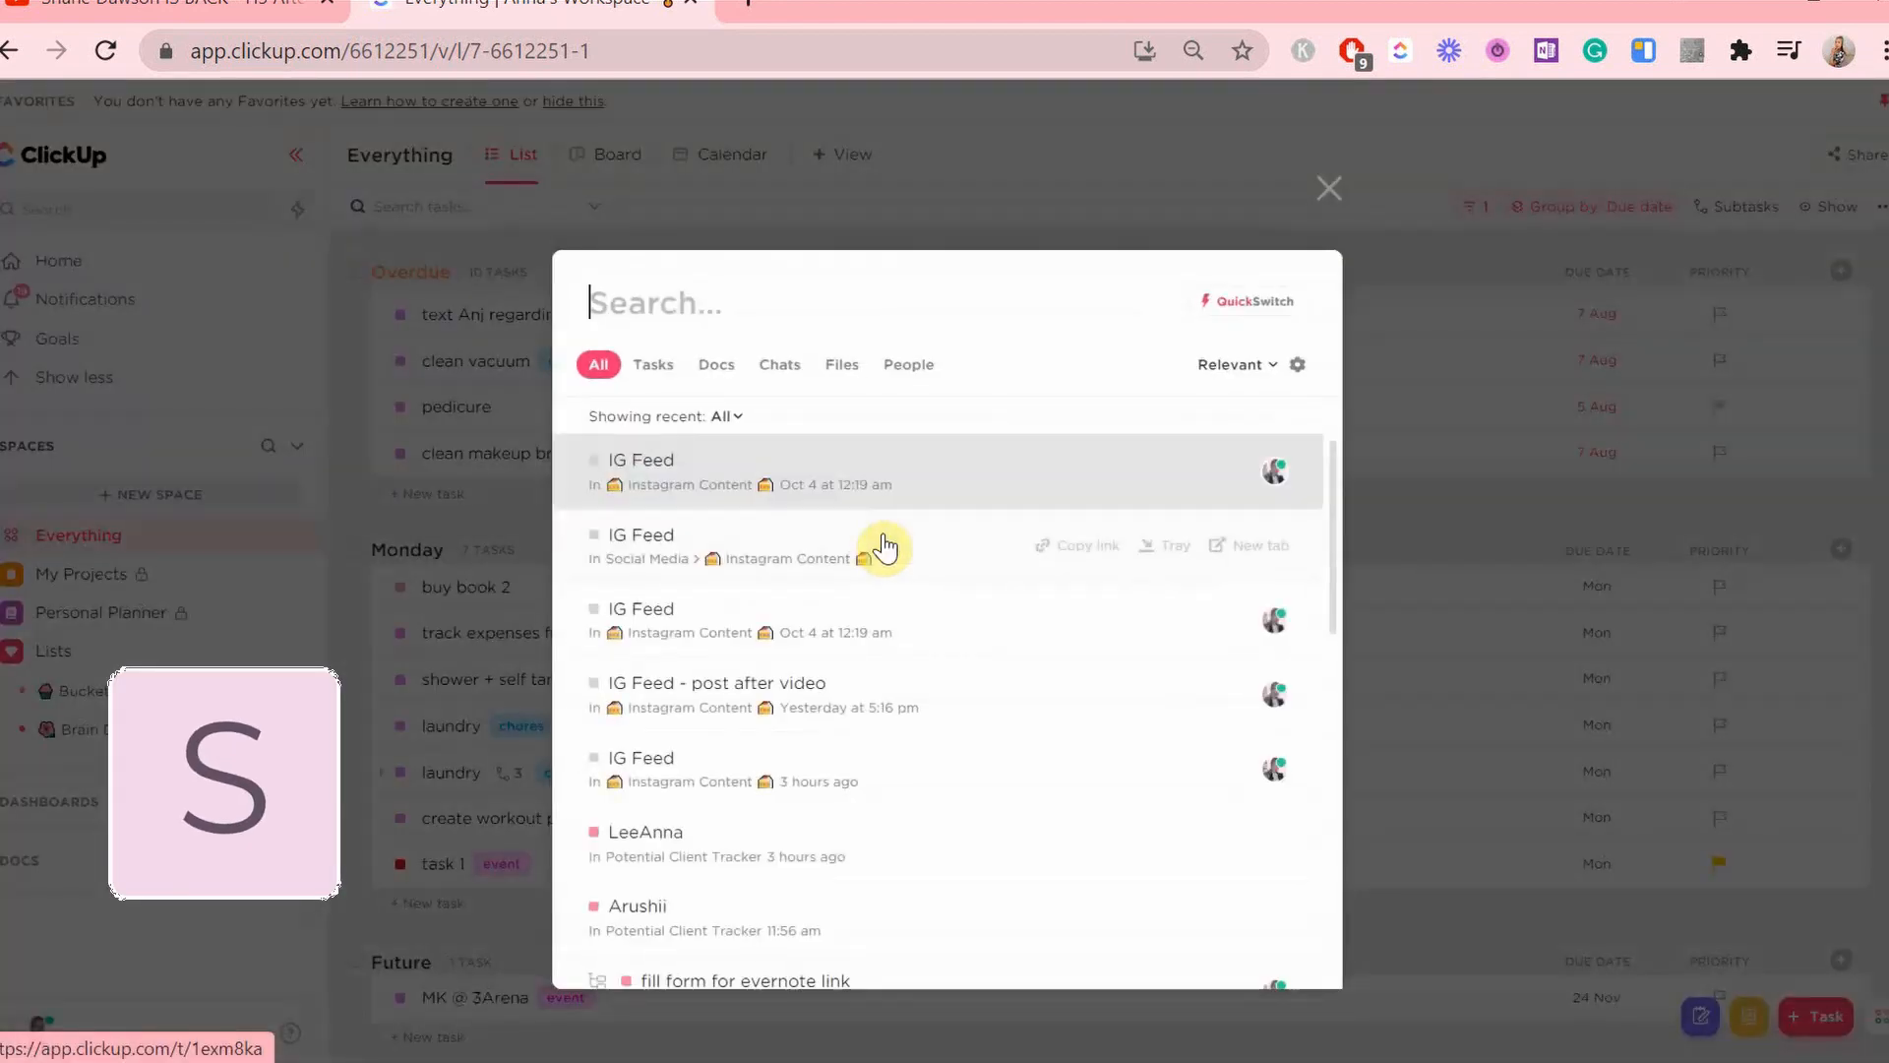
{"action": "type", "text": "pedicure"}
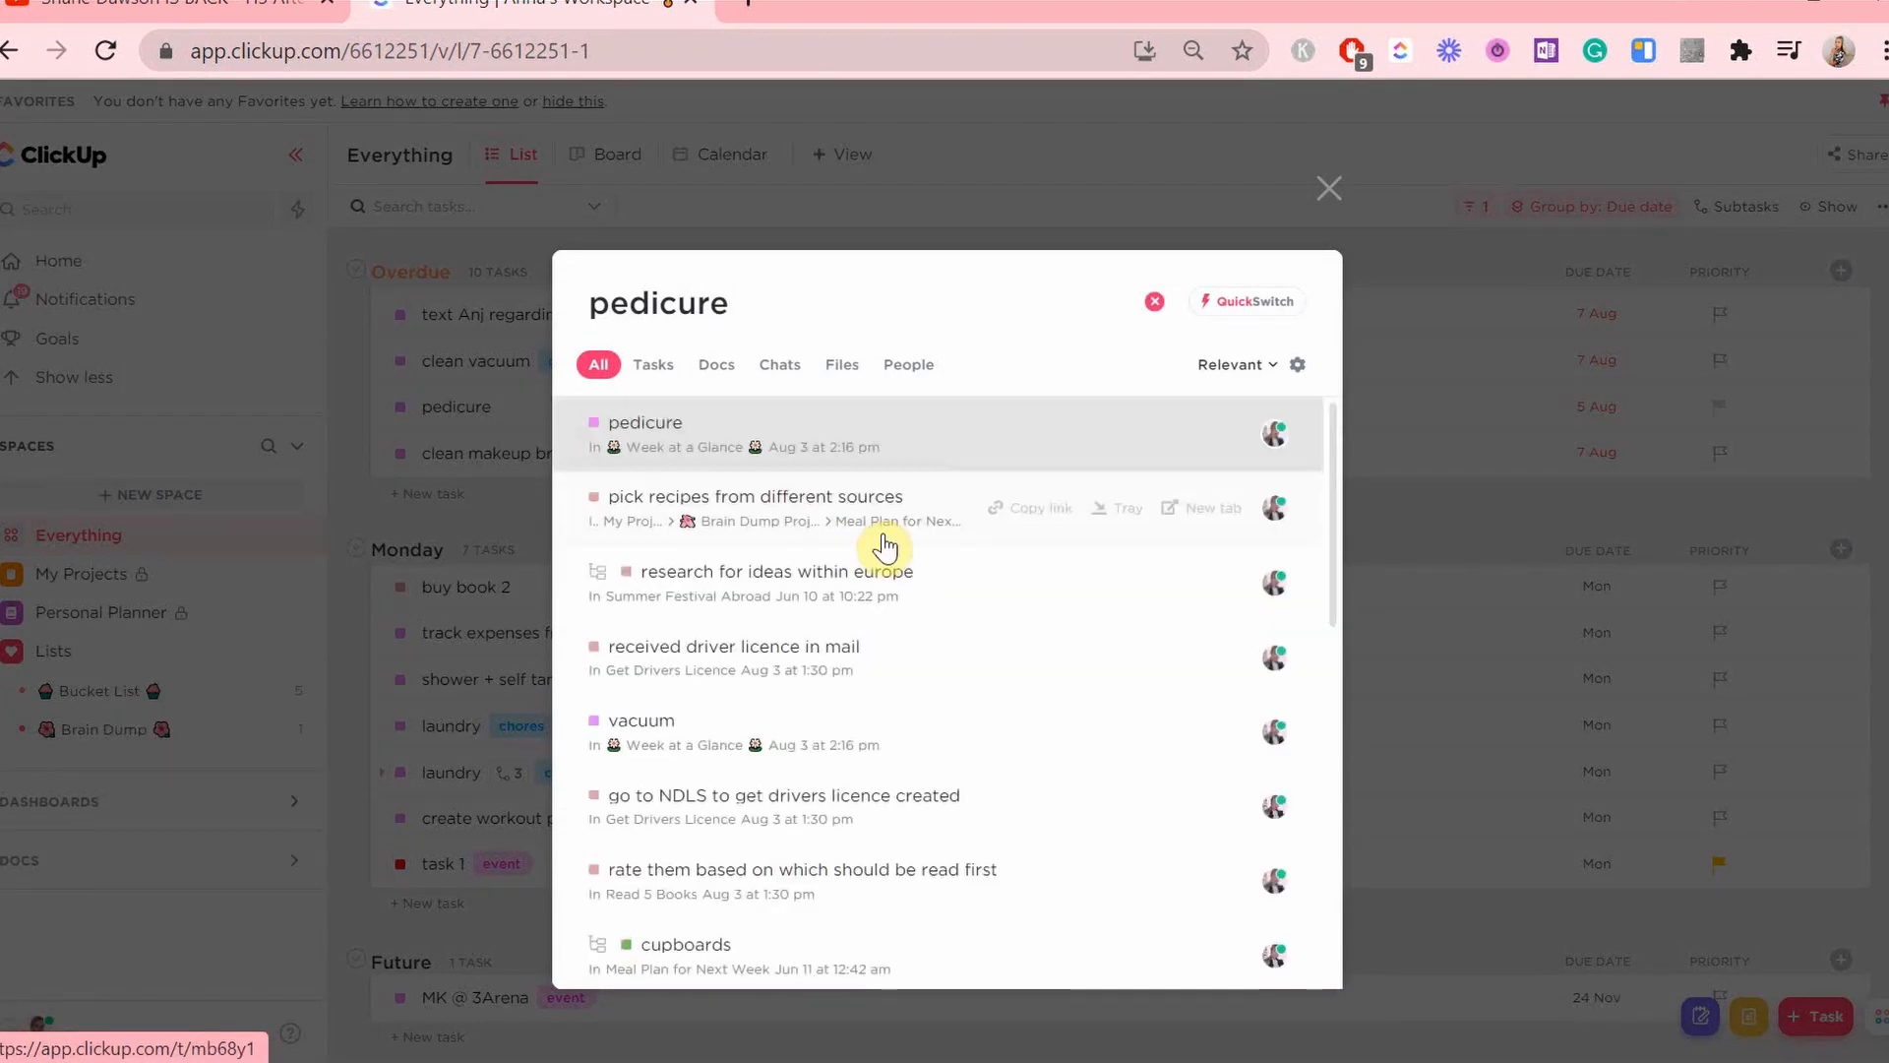
{"action": "left_click", "coordinate": [869, 461]}
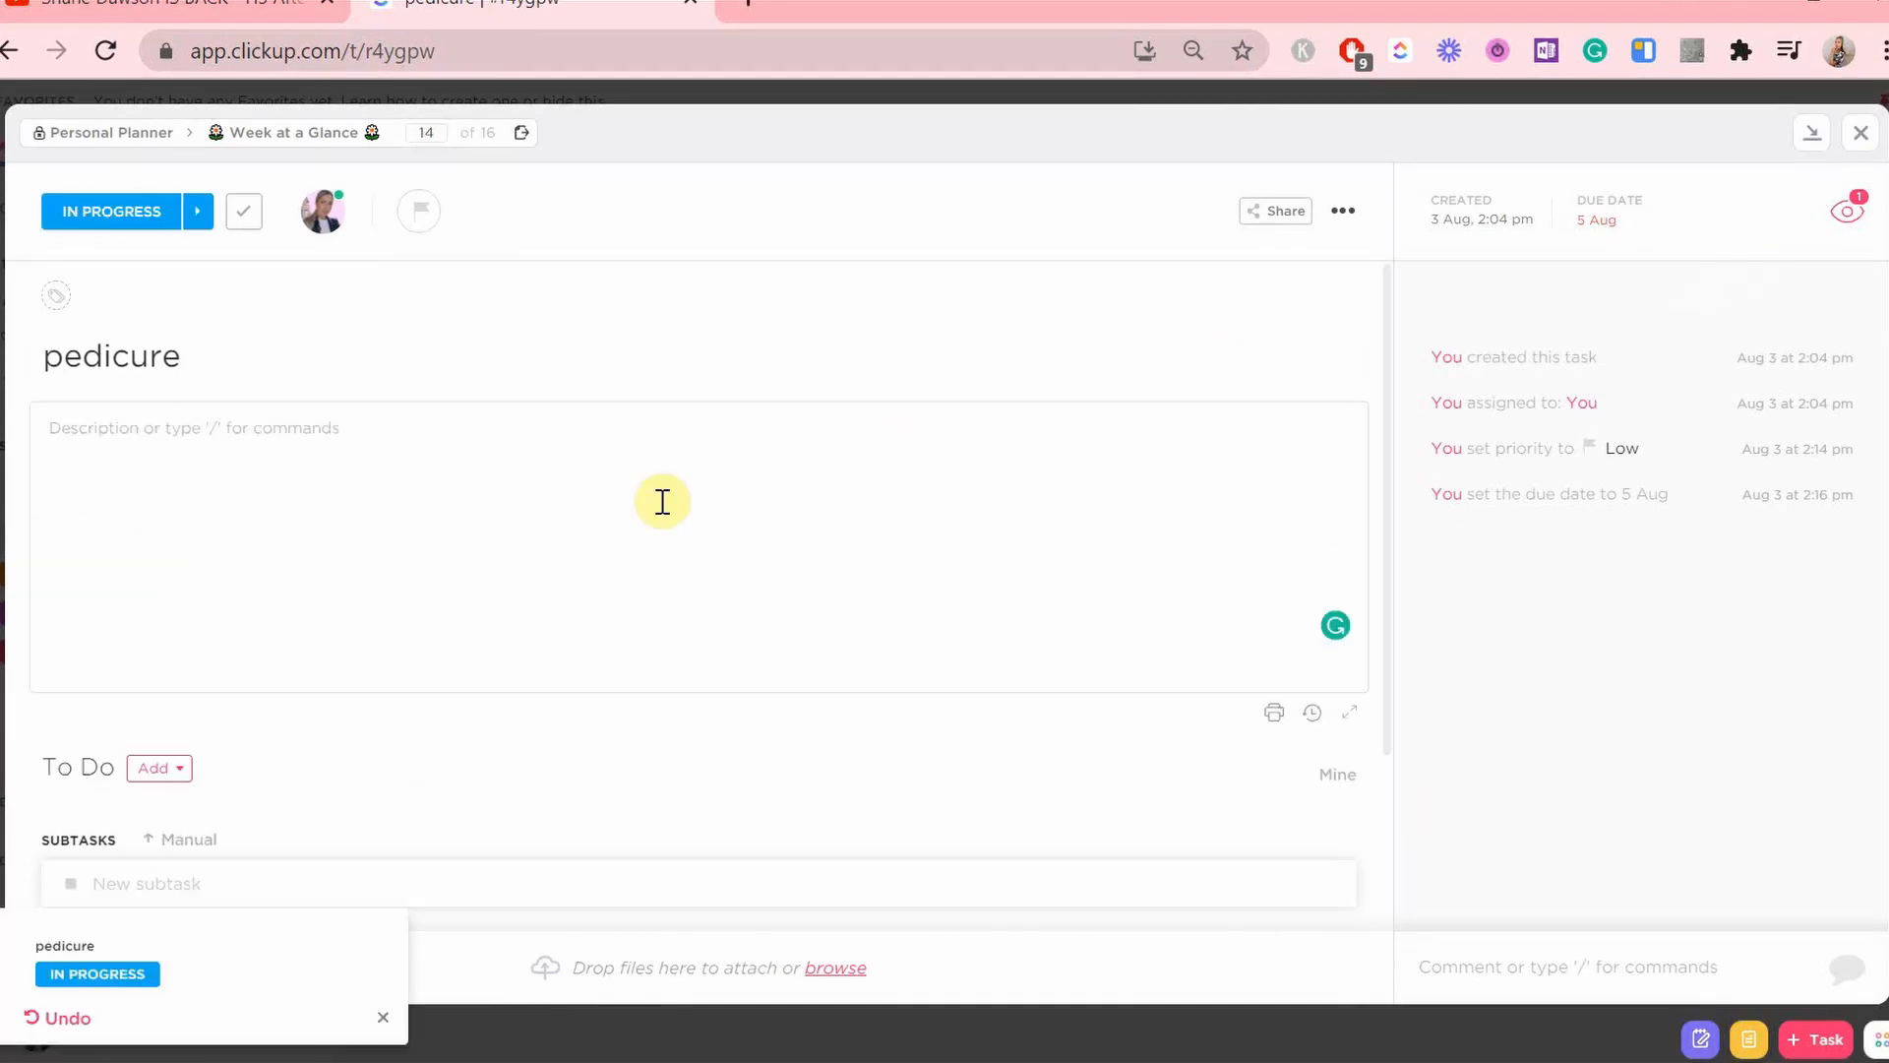
{"action": "key", "text": "Escape"}
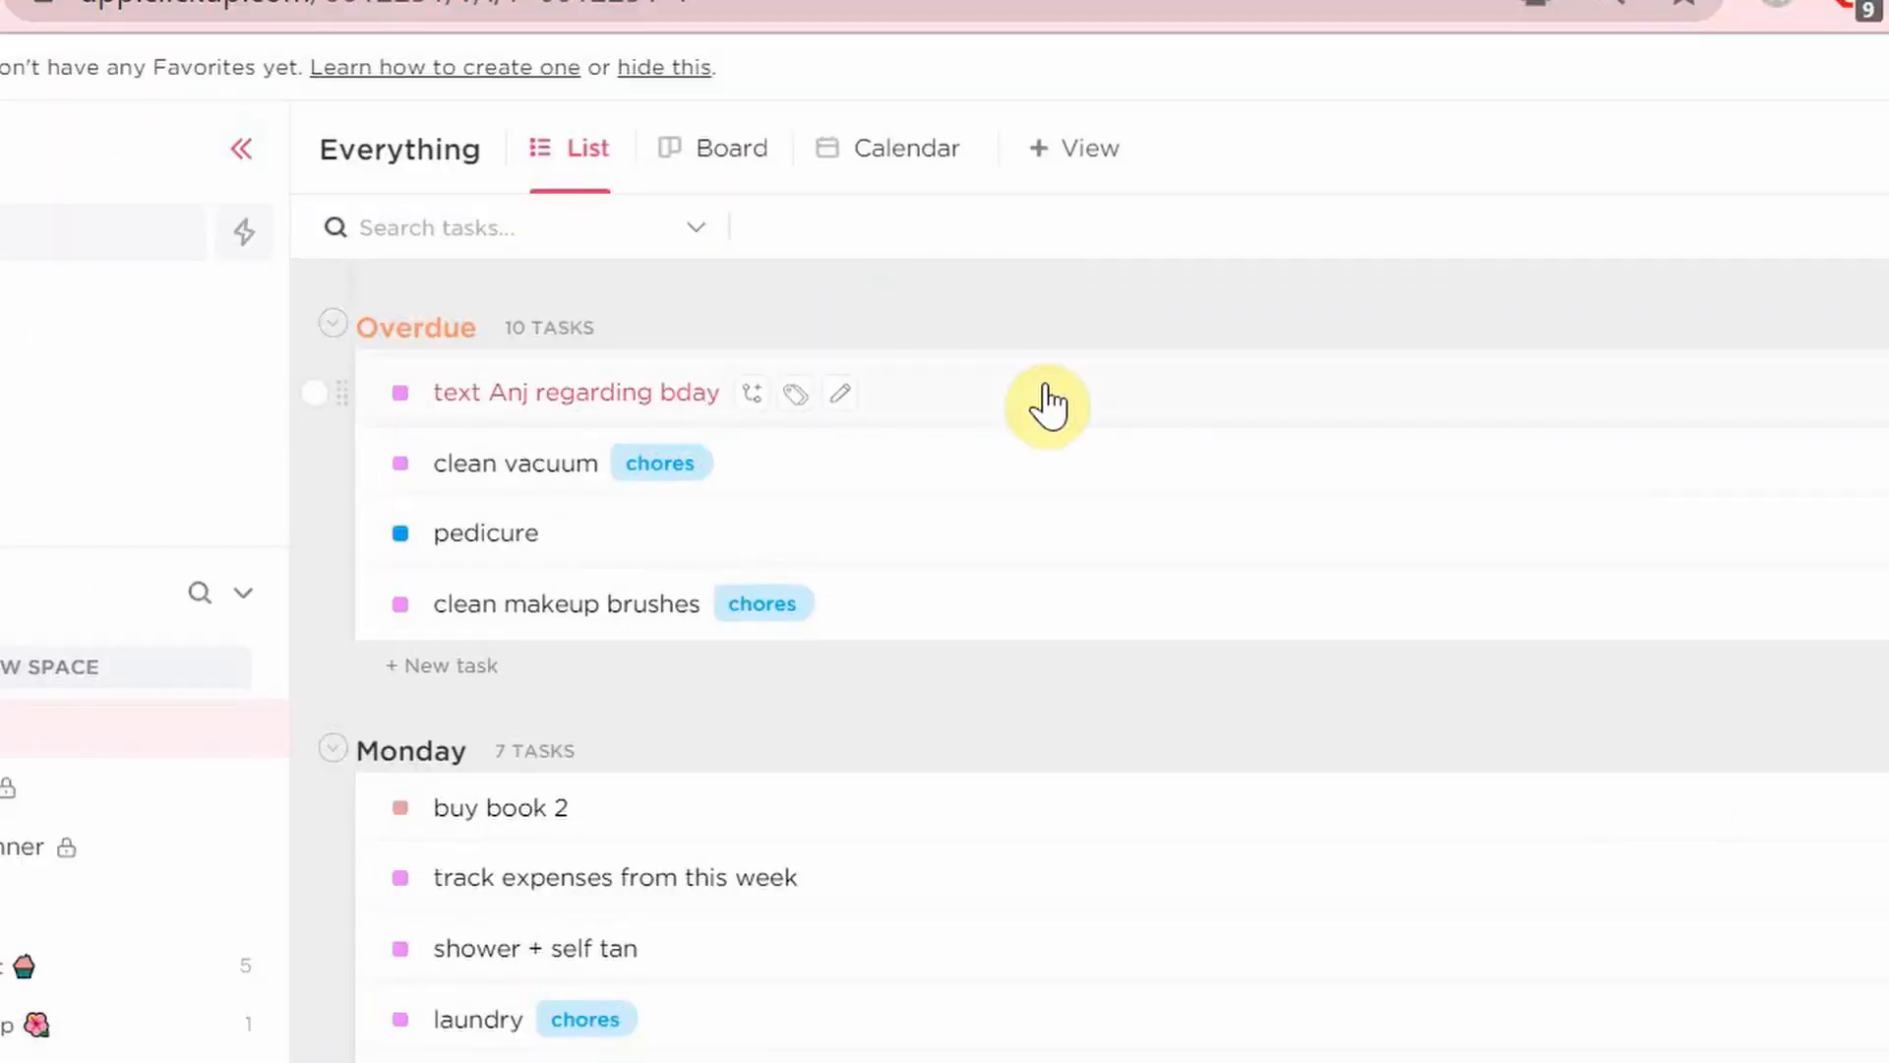
- View the Everything tasks as a Board, as a Calendar, as a Board again and return to the List view
{"action": "left_click", "coordinate": [712, 148]}
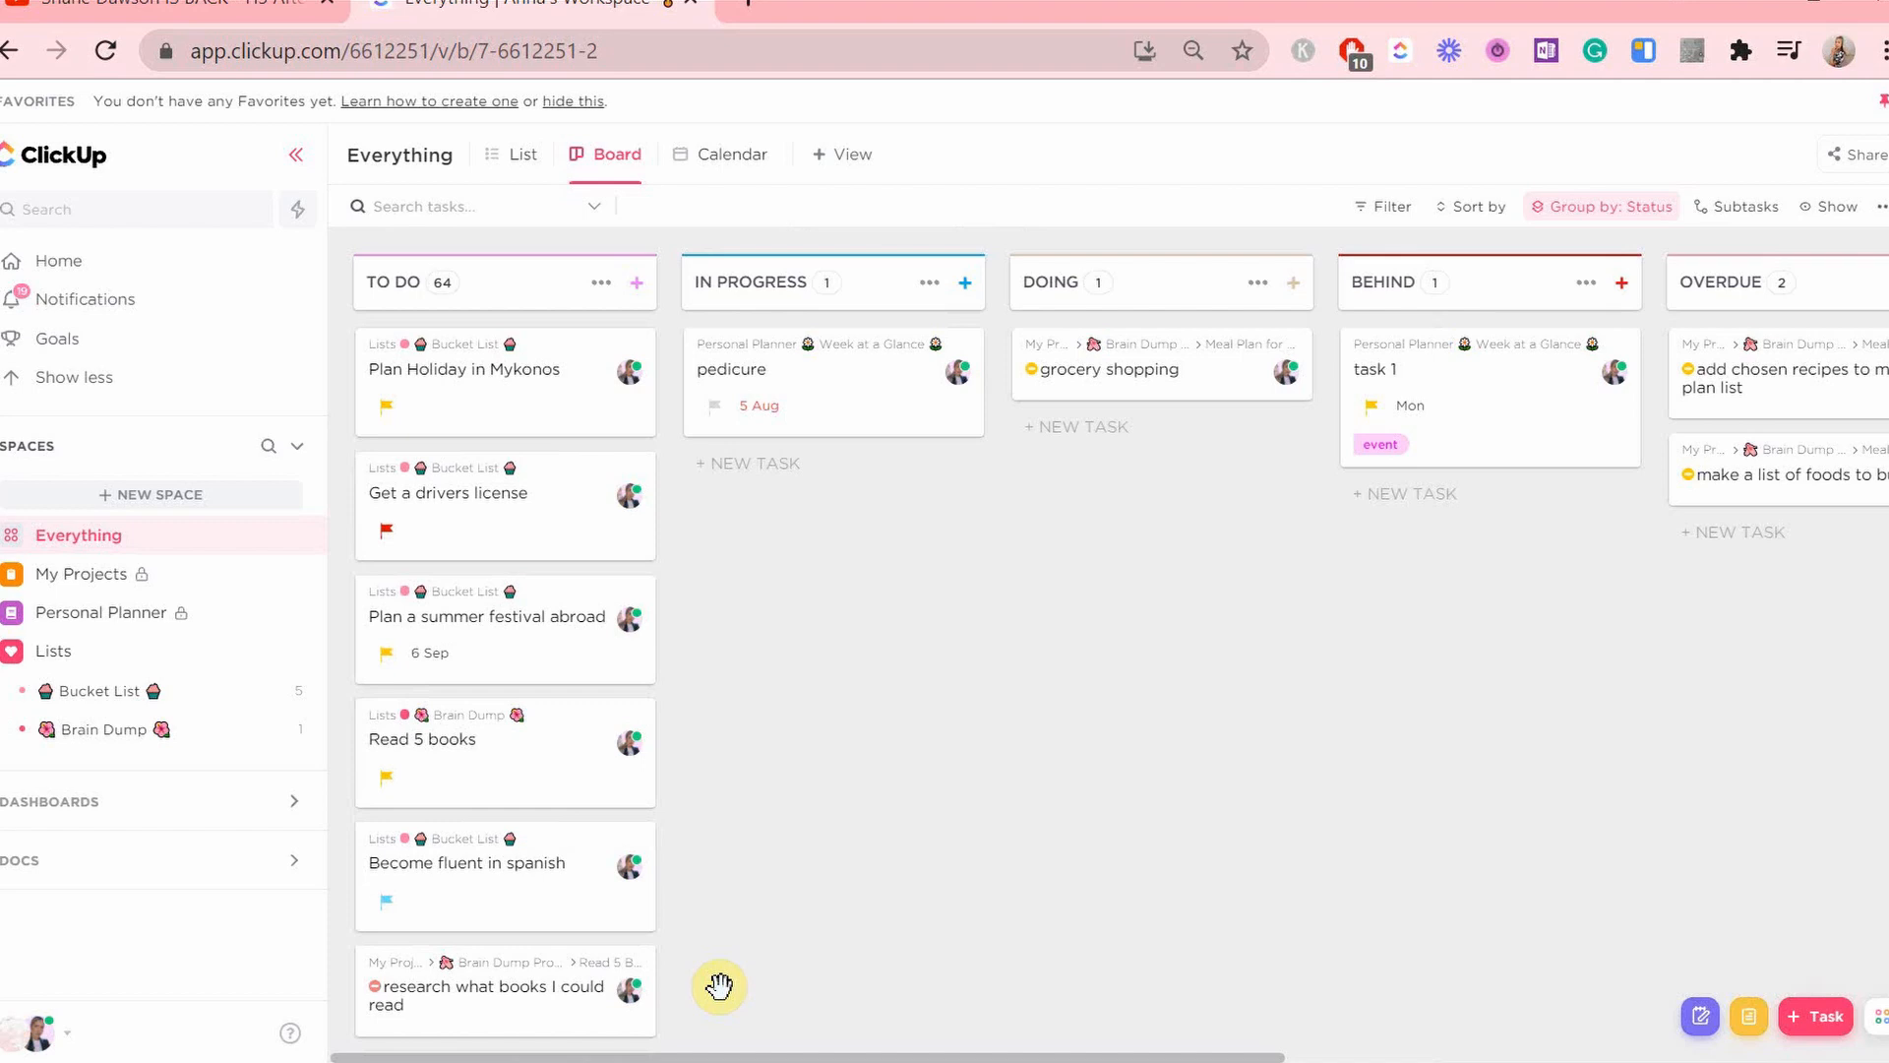
{"action": "key", "text": "c"}
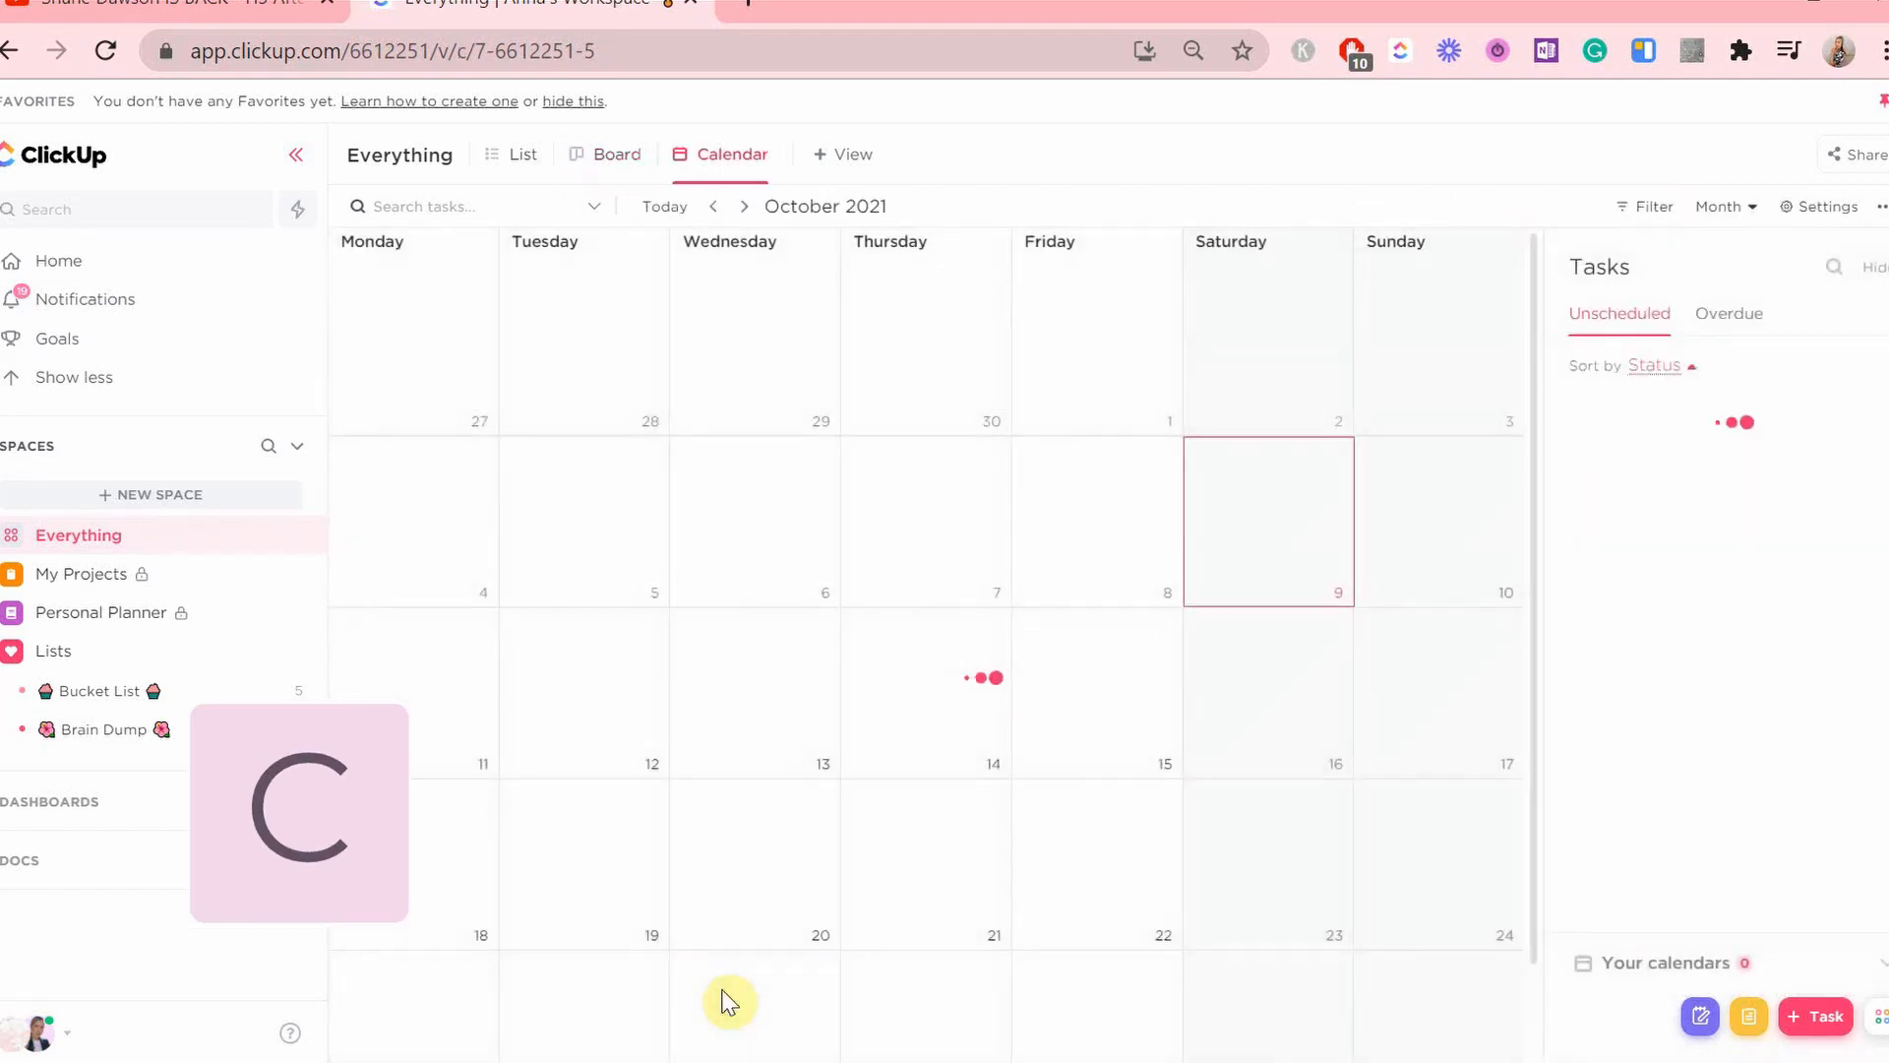
{"action": "key", "text": "b"}
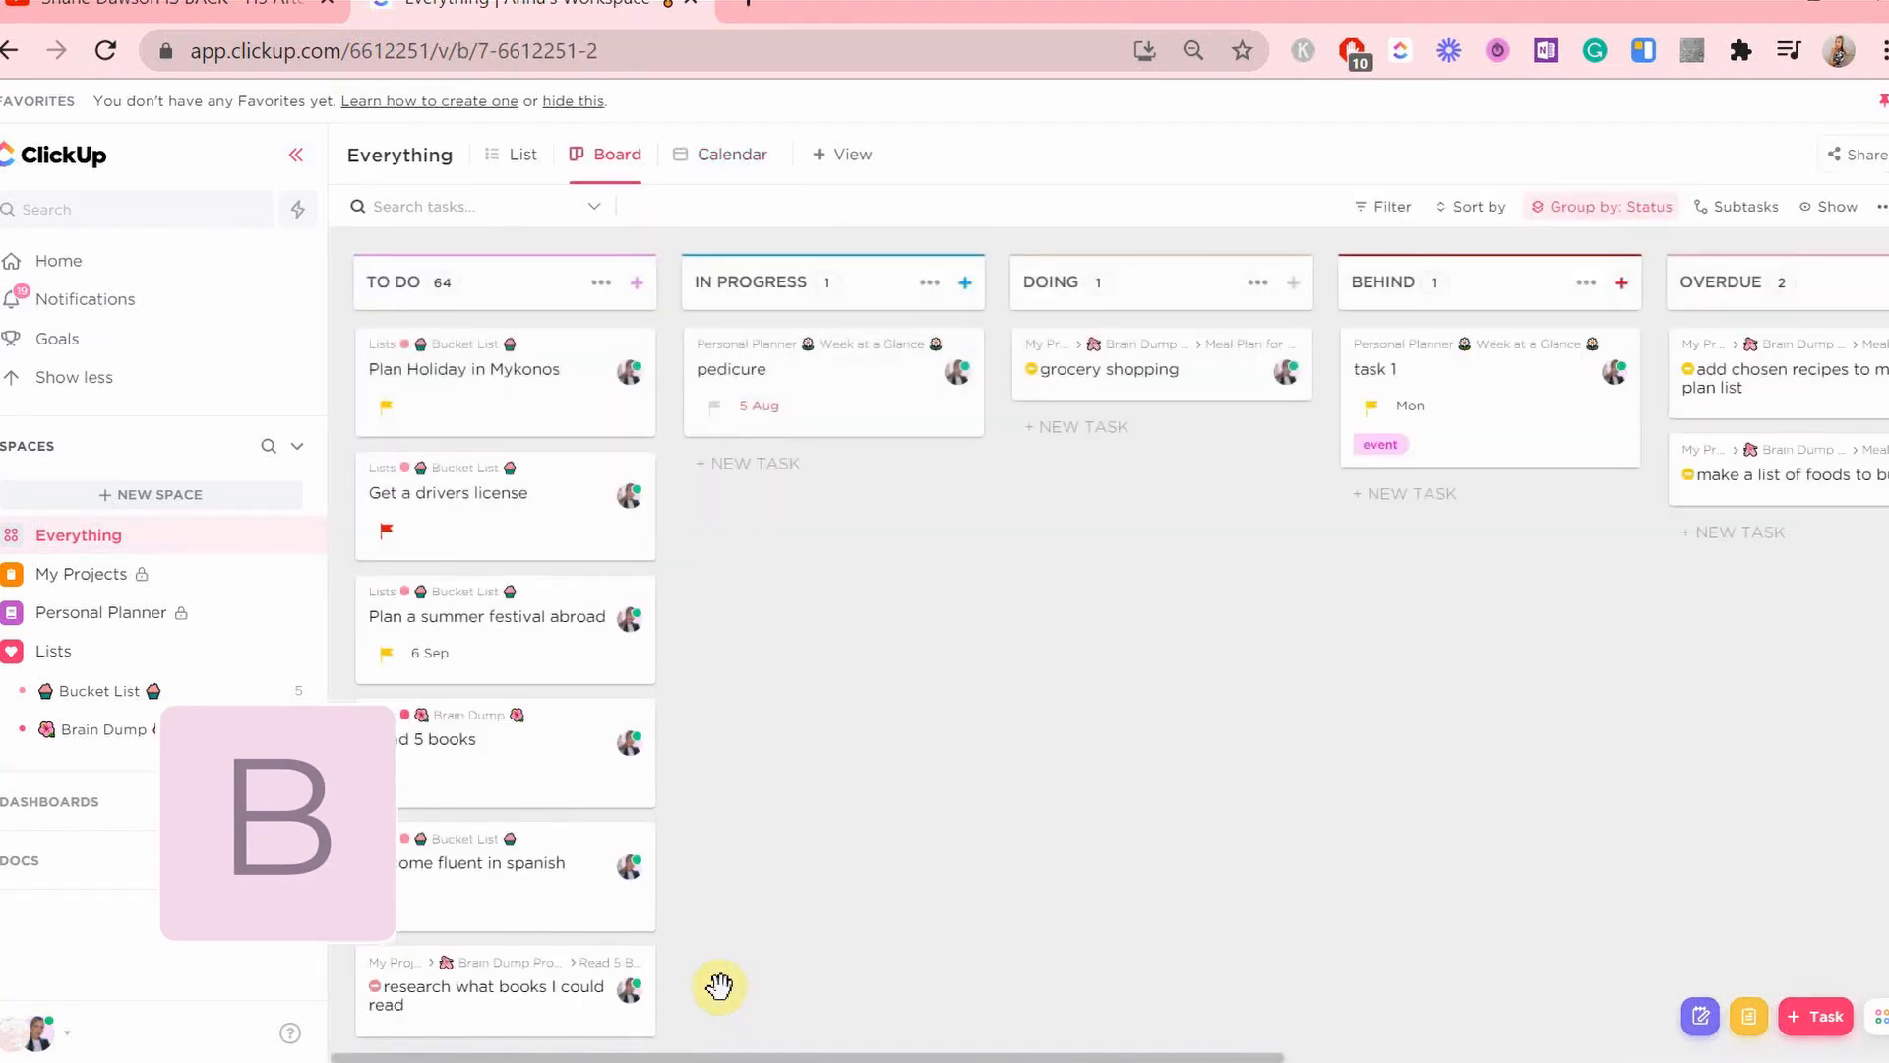
{"action": "key", "text": "l"}
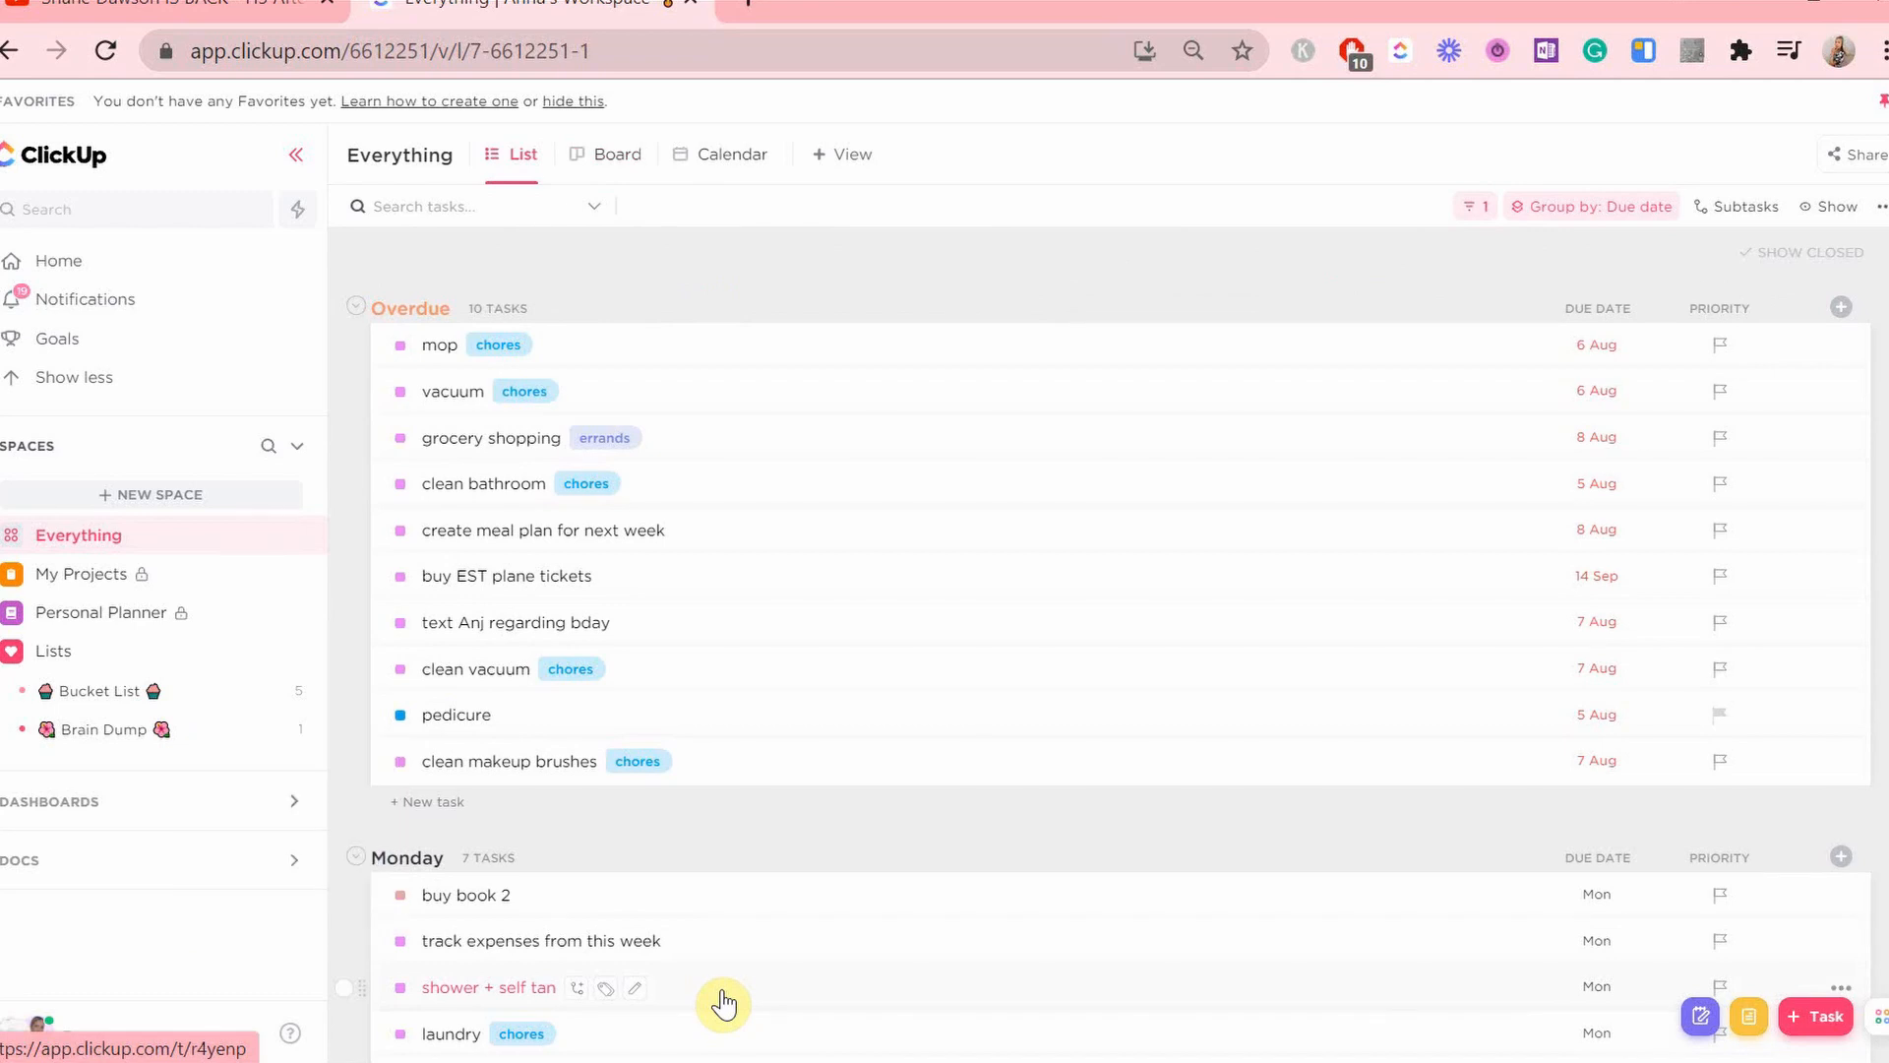
{"action": "key", "text": "x"}
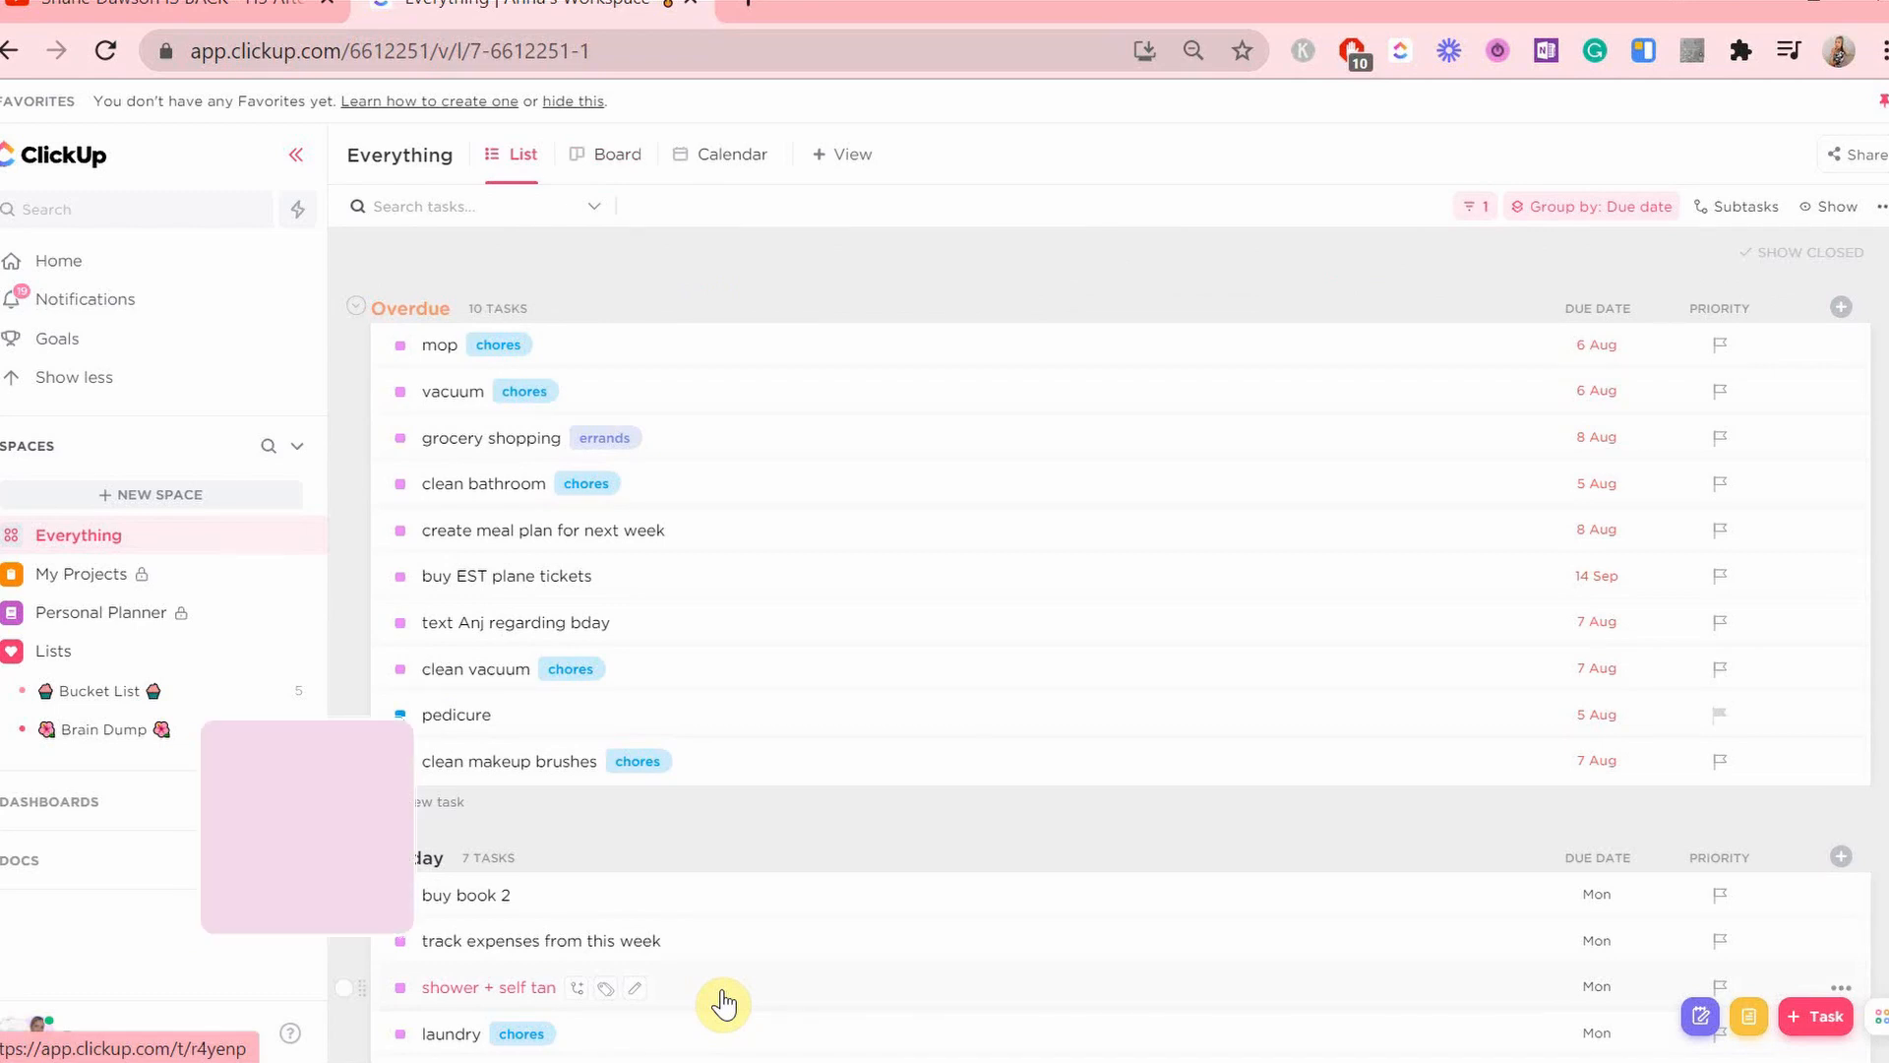
- Examine the view types that can be added to Everything, preview Box and leave without adding a view
{"action": "left_click", "coordinate": [839, 154]}
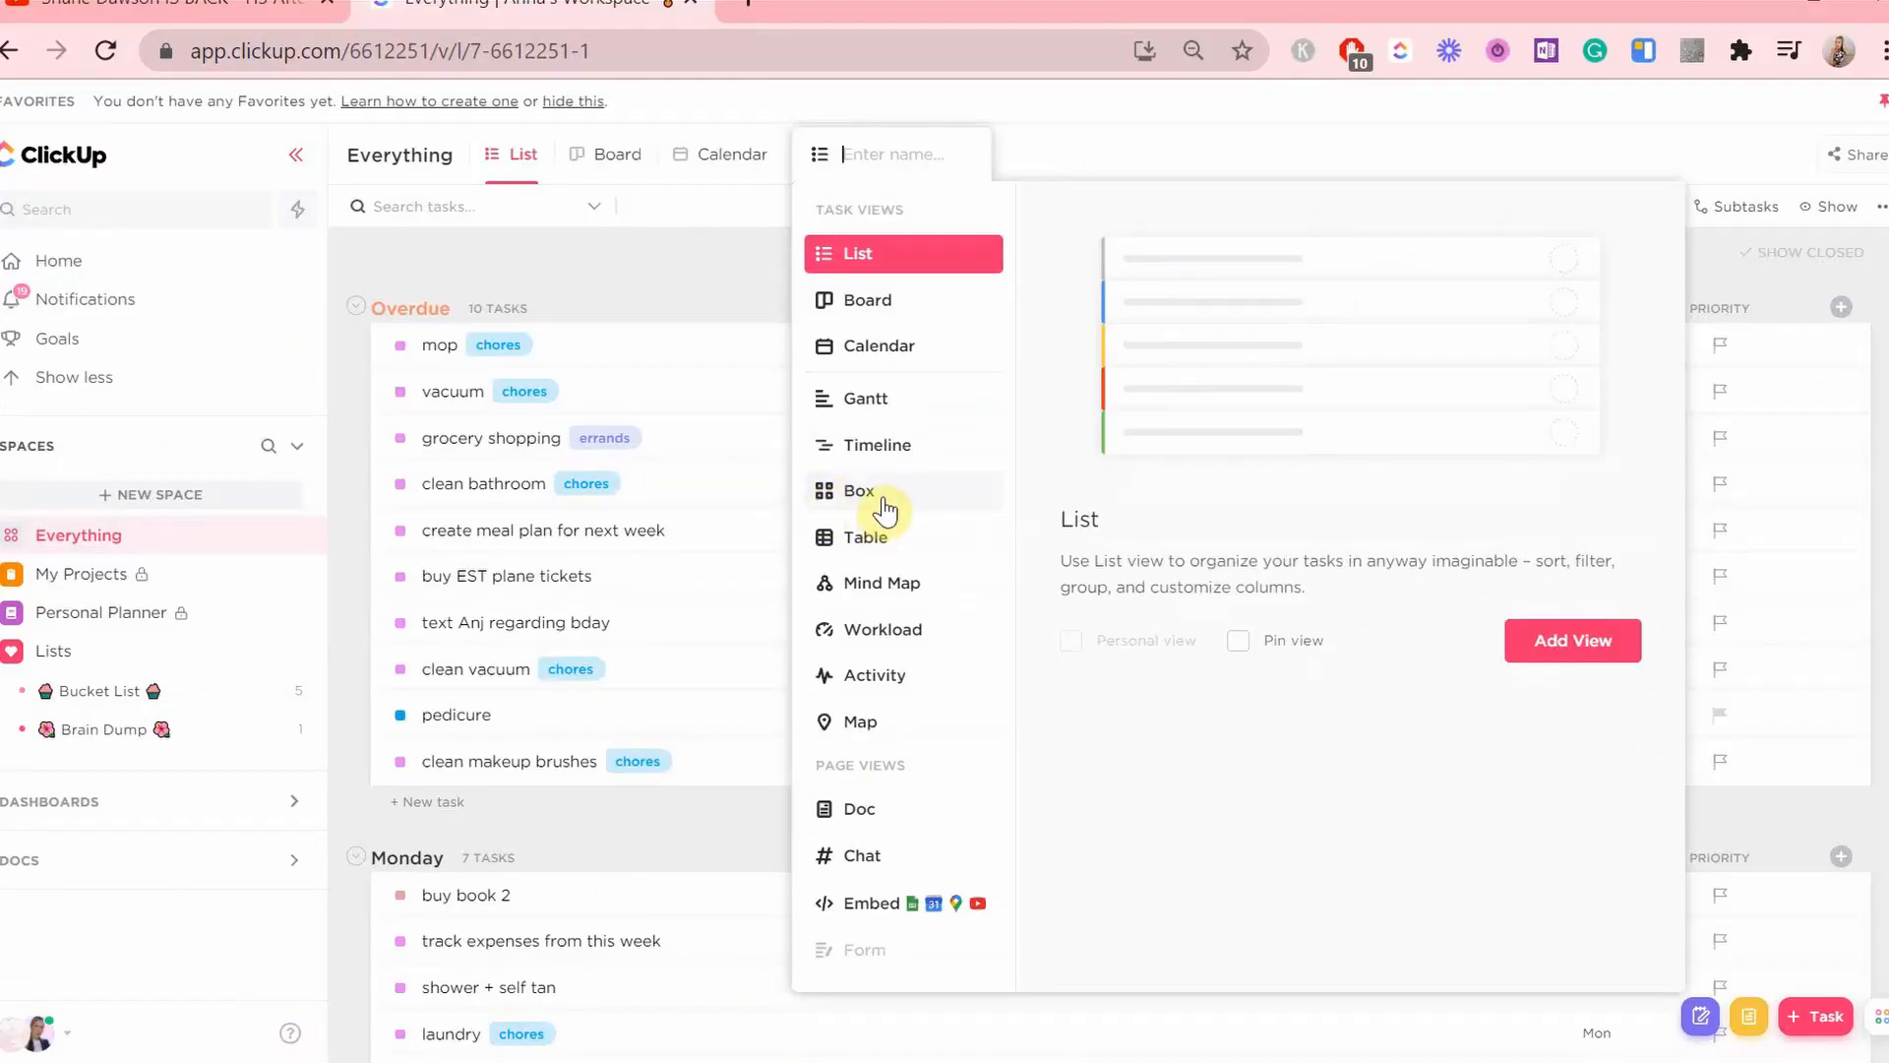
{"action": "left_click", "coordinate": [887, 507]}
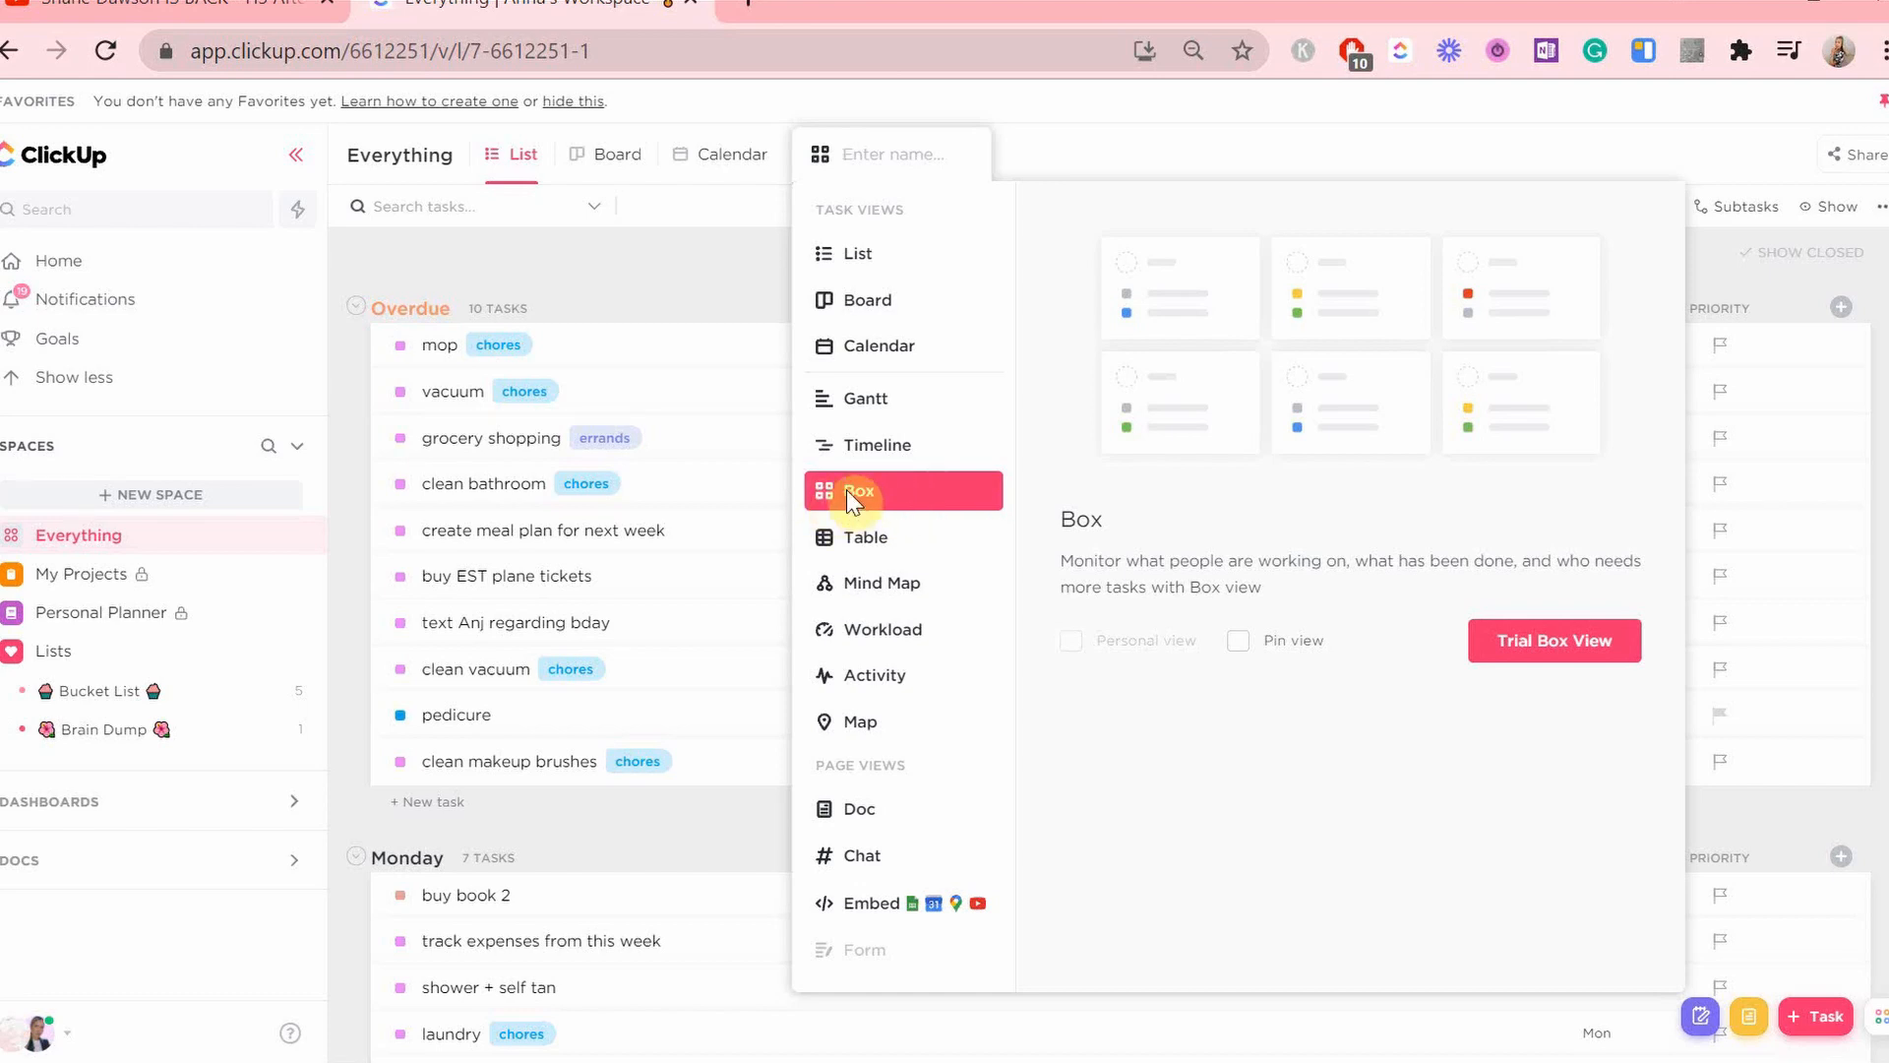
{"action": "left_click", "coordinate": [691, 280]}
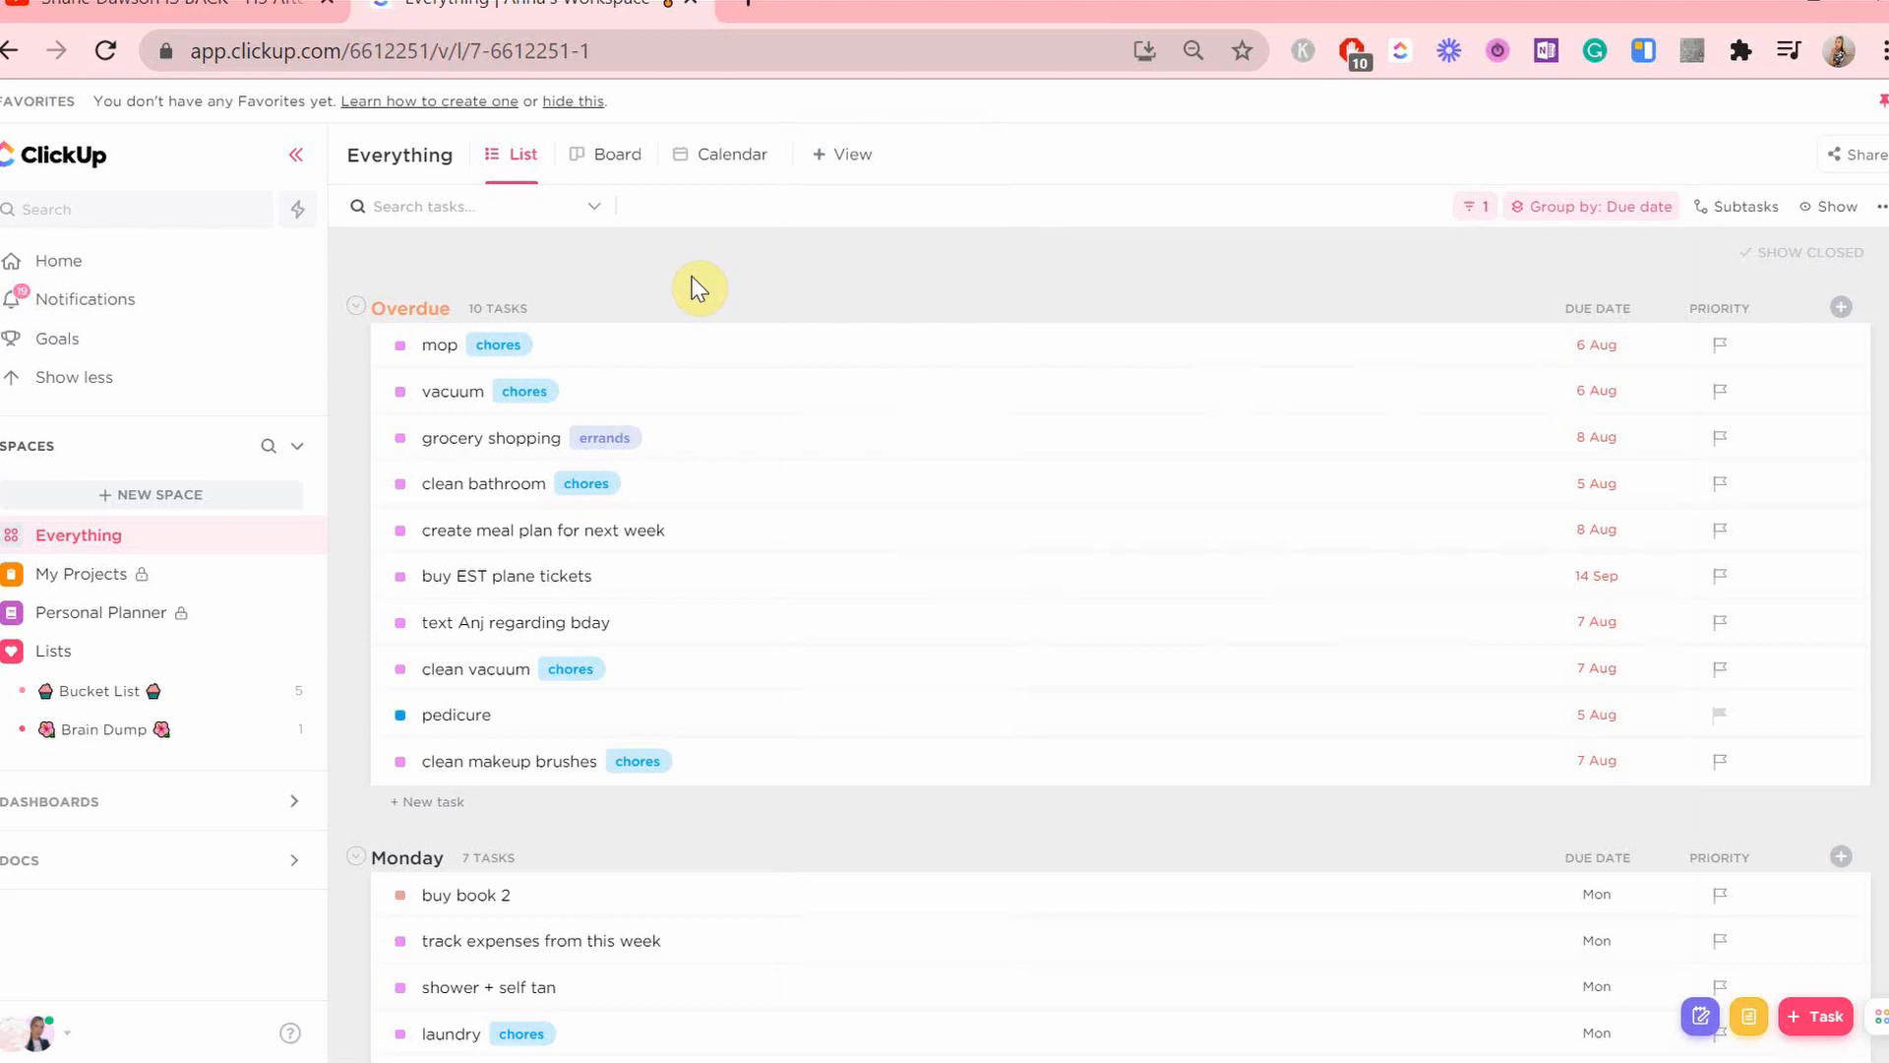
- Open the task "track expenses from this week", look through the slash commands available in its description, and remove the slash
{"action": "scroll", "coordinate": [632, 603], "scroll_direction": "down", "scroll_amount": 4}
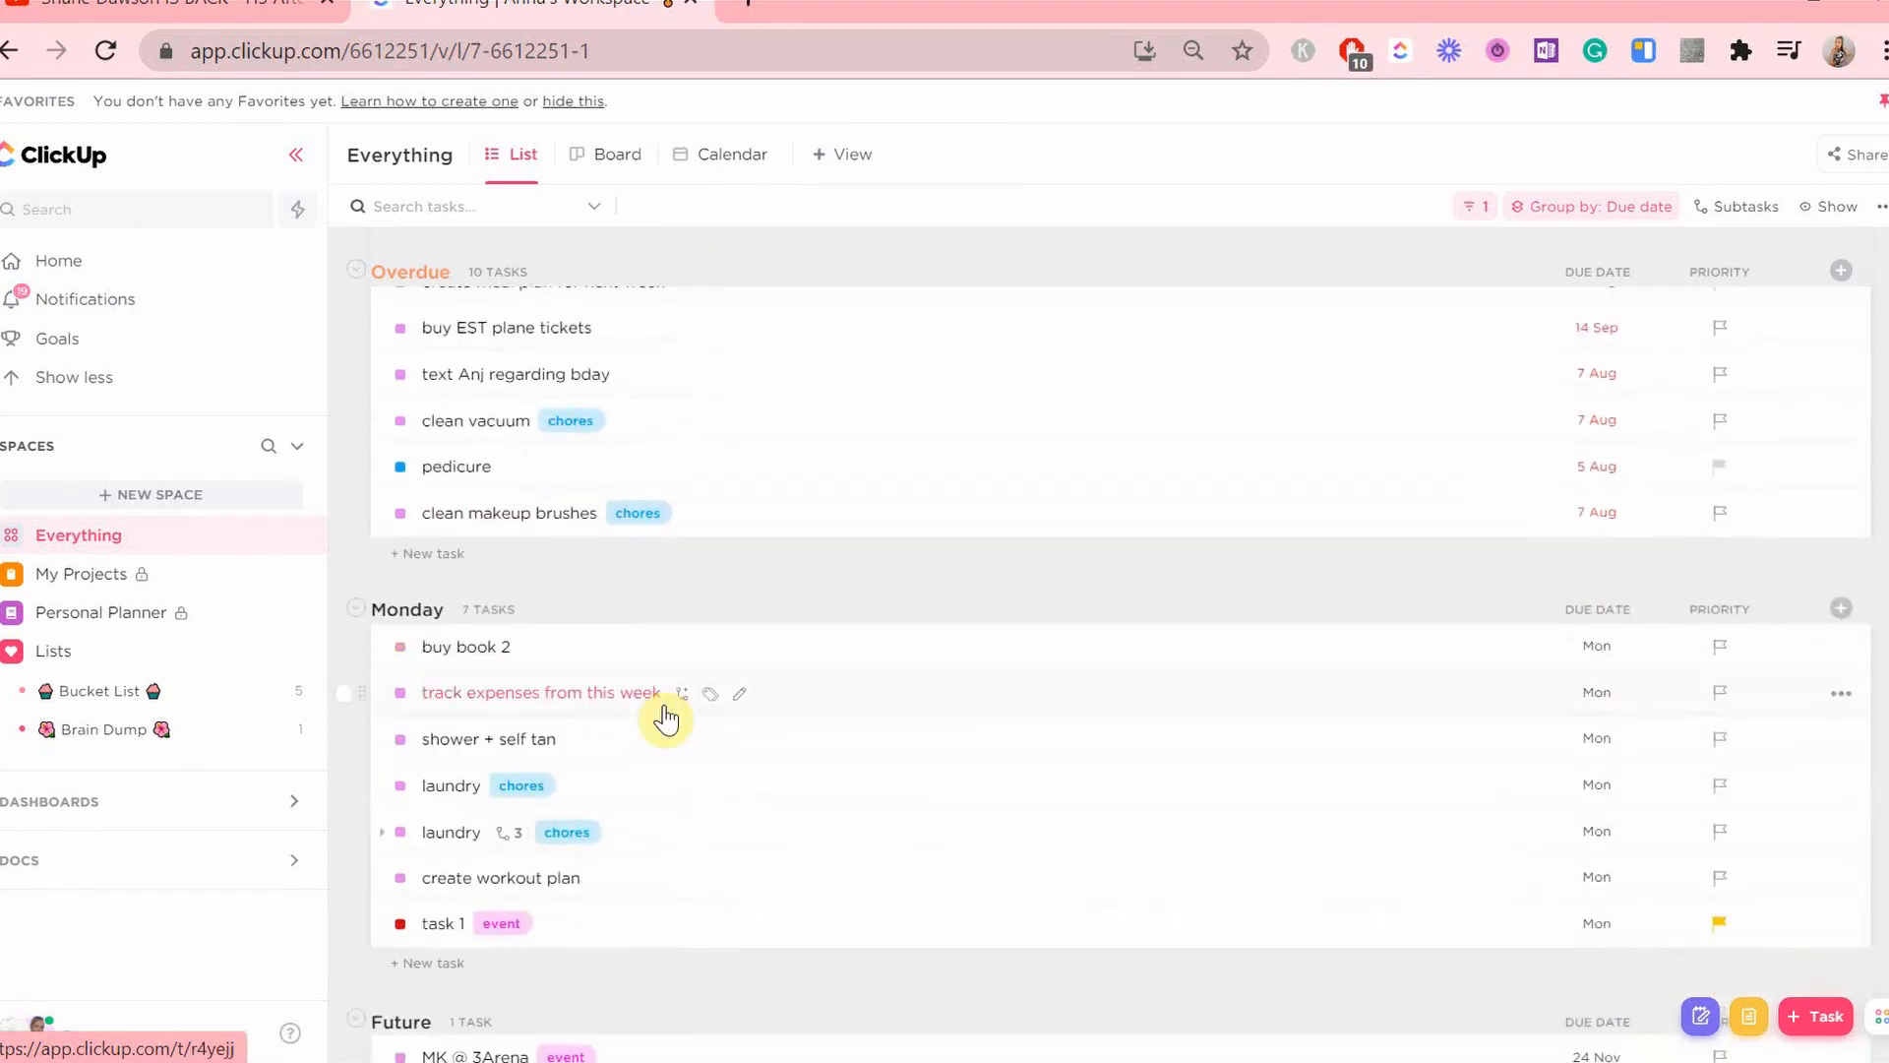
{"action": "left_click", "coordinate": [546, 593]}
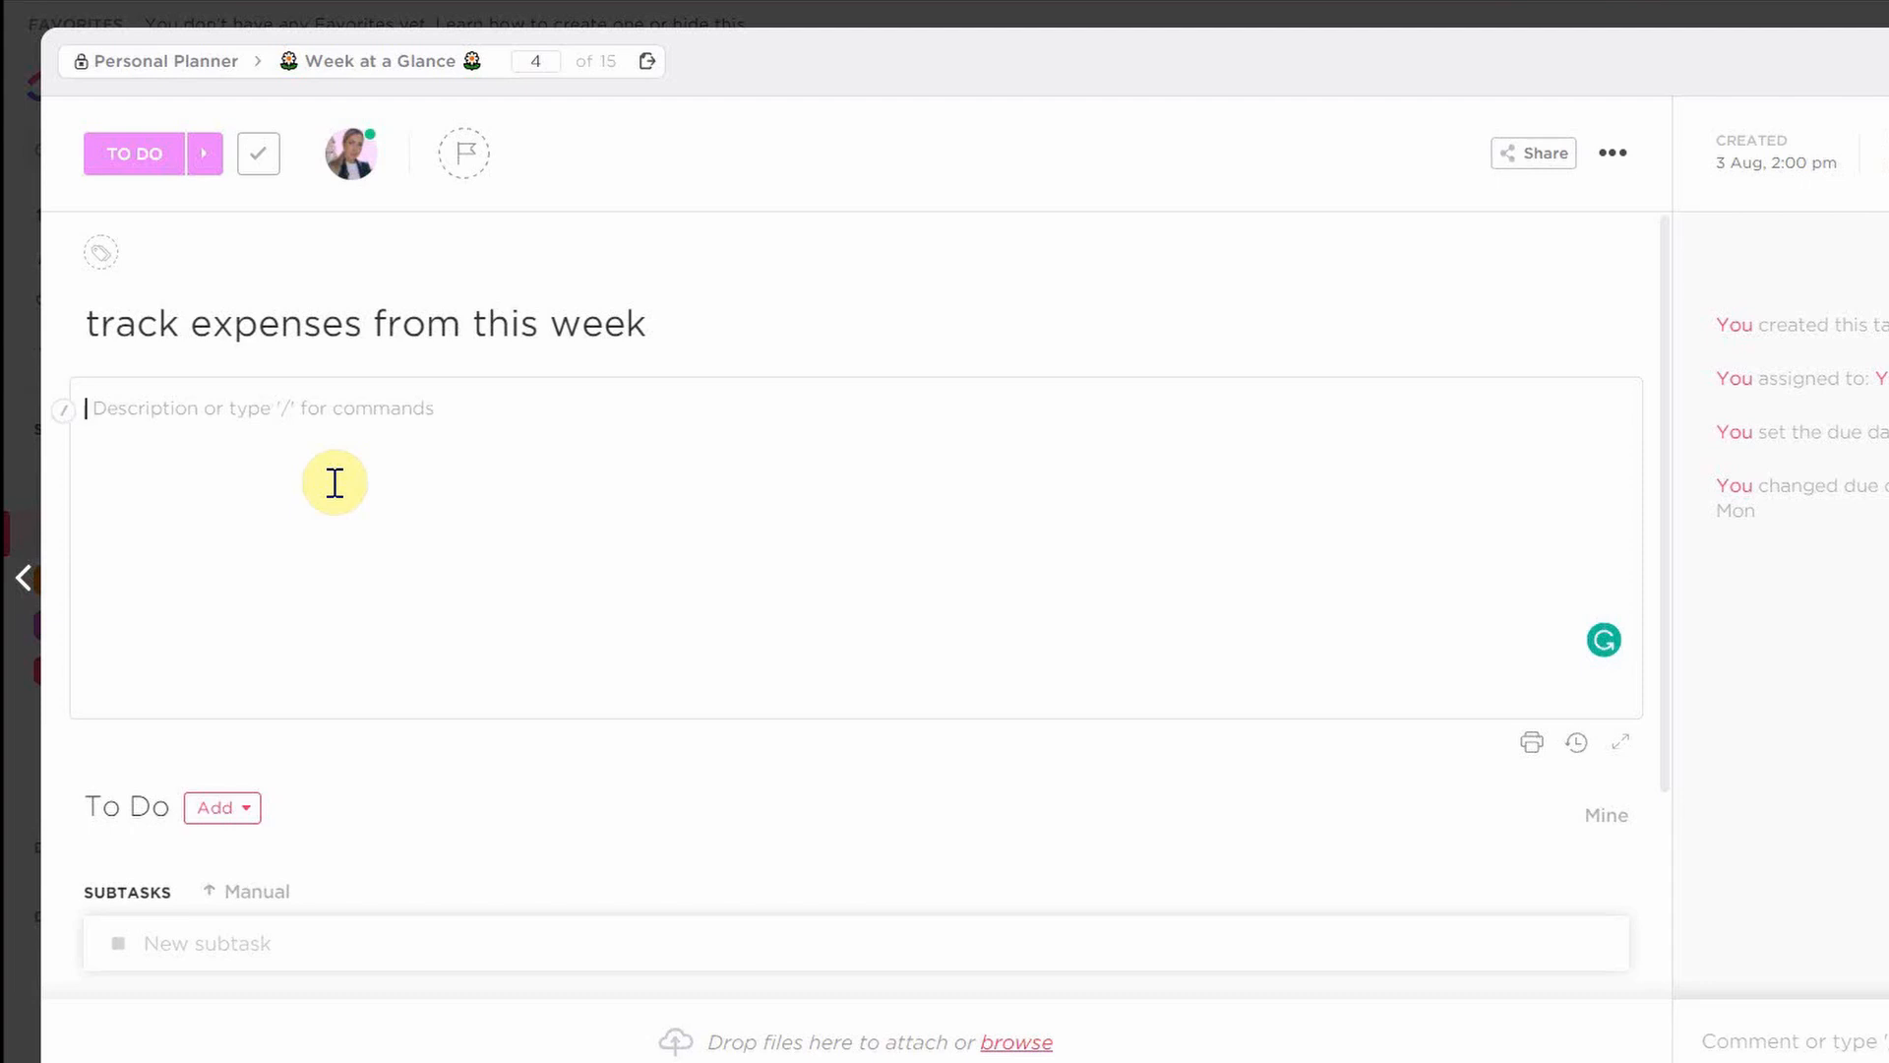
{"action": "type", "text": "/"}
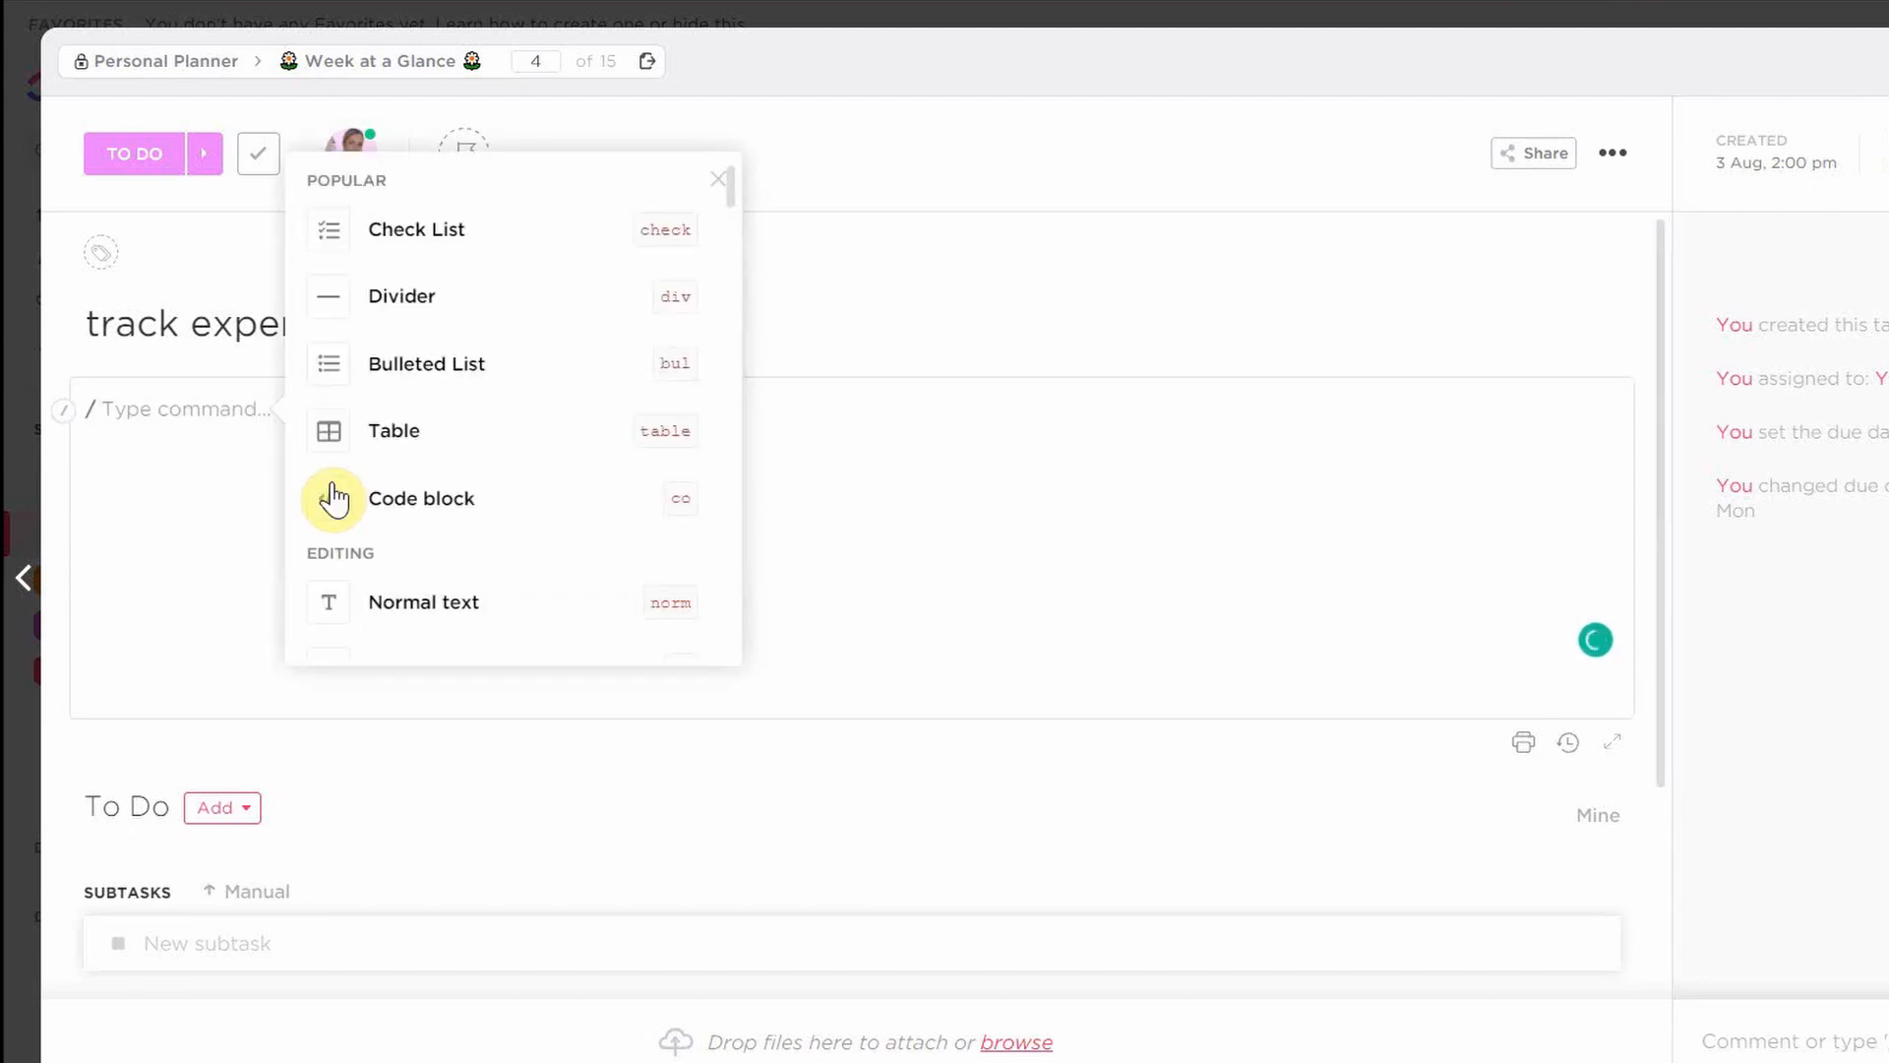
{"action": "scroll", "coordinate": [445, 387], "scroll_direction": "down", "scroll_amount": 5}
{"action": "scroll", "coordinate": [445, 387], "scroll_direction": "down", "scroll_amount": 1}
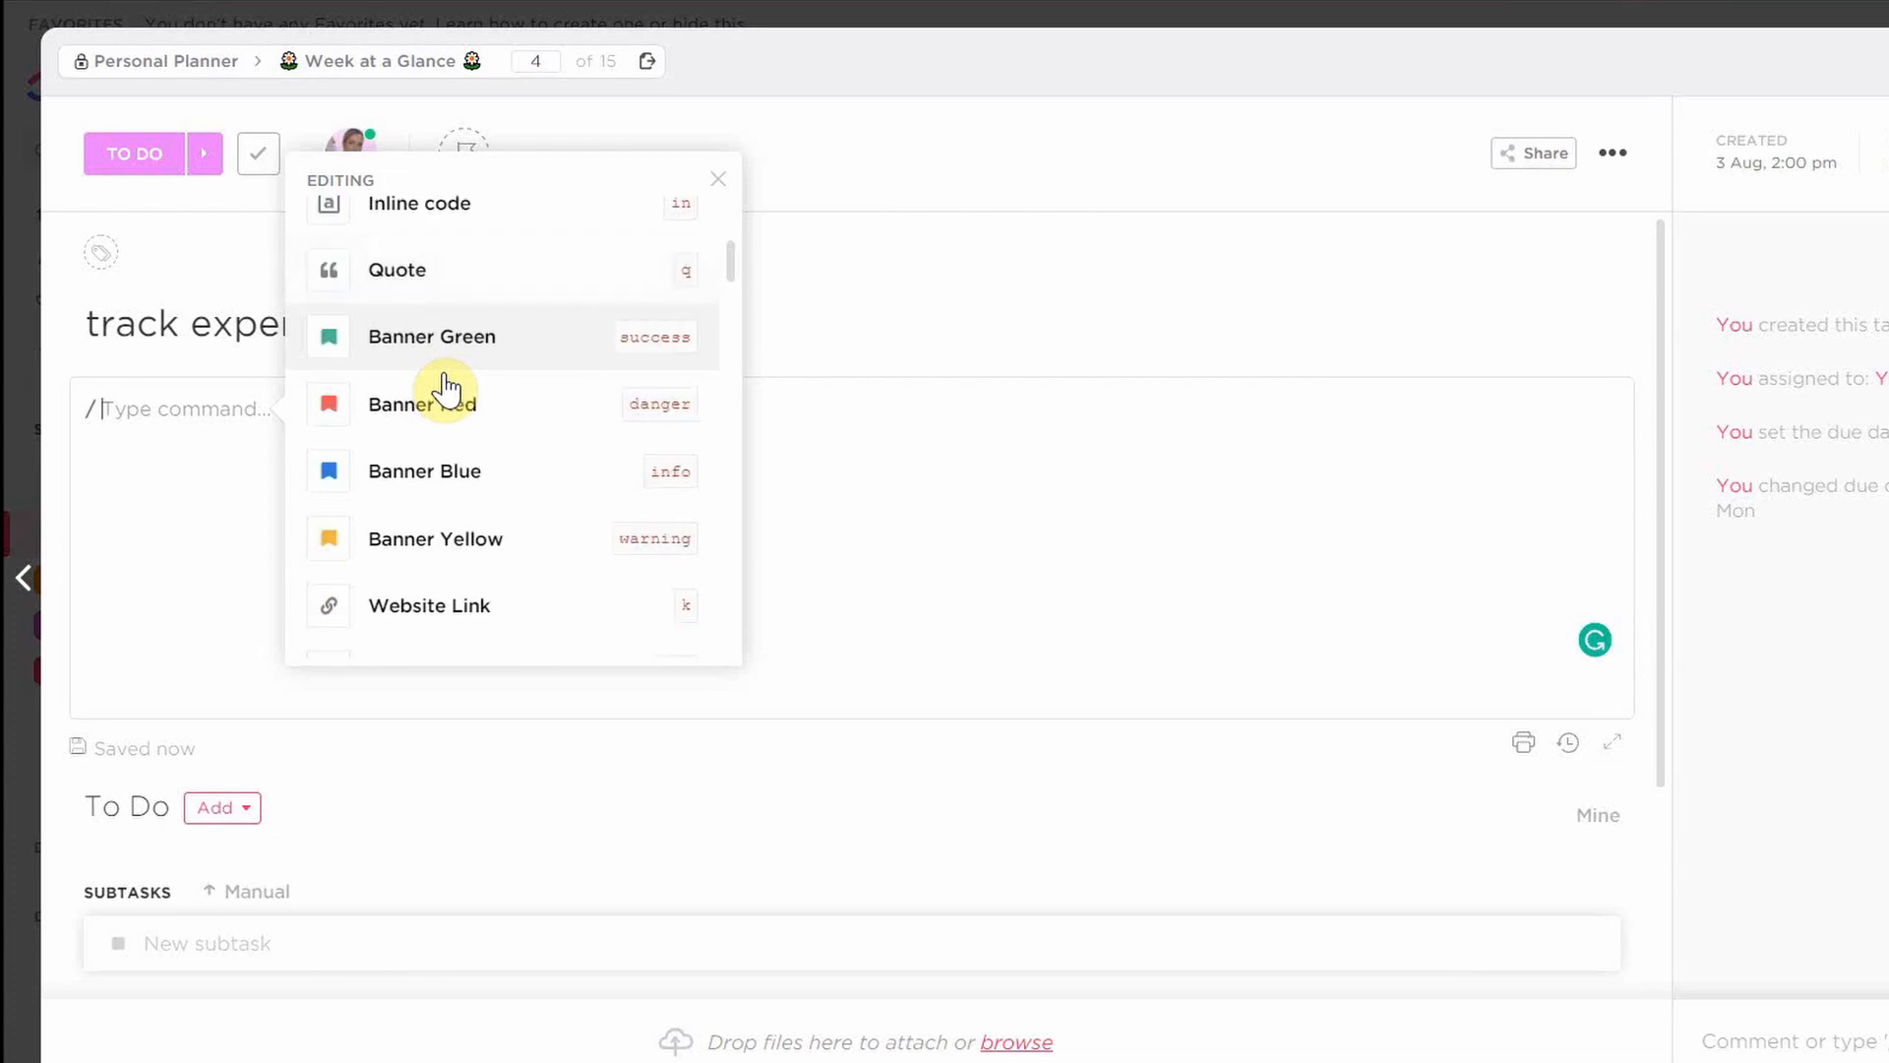
{"action": "scroll", "coordinate": [445, 386], "scroll_direction": "down", "scroll_amount": 10}
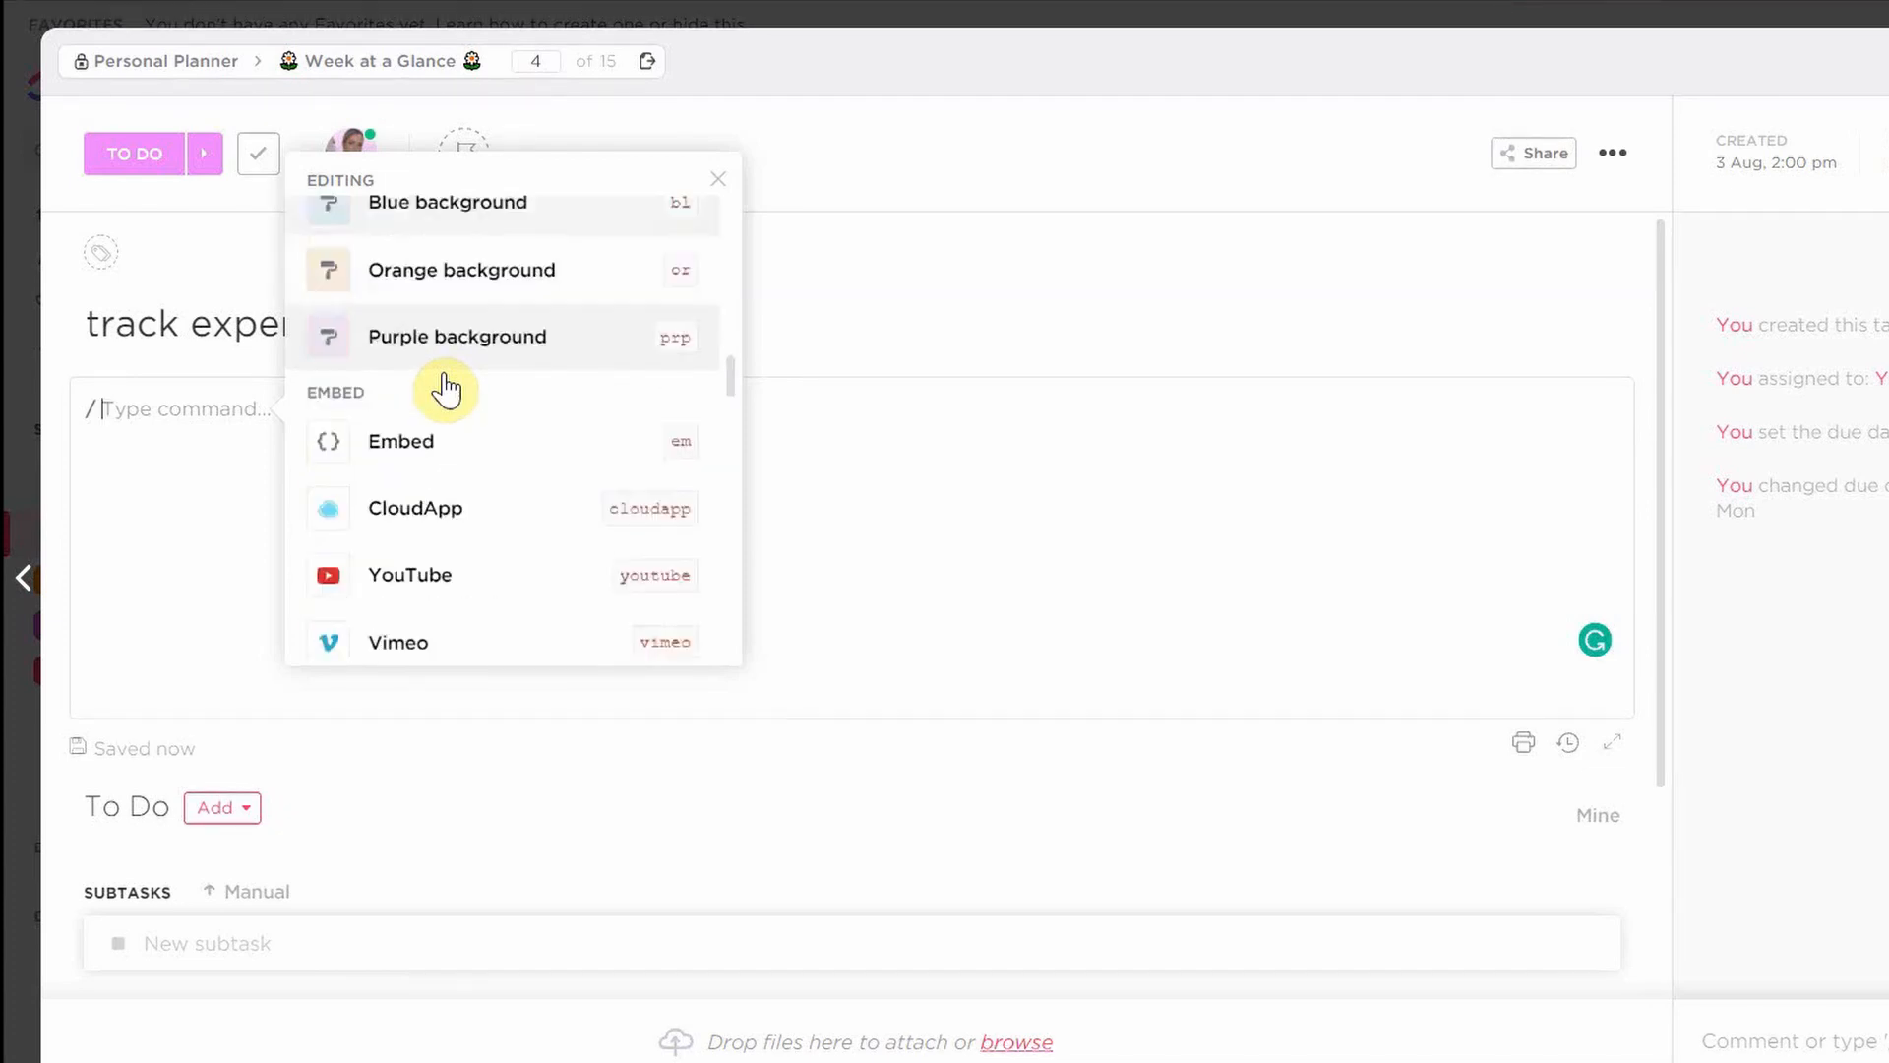
{"action": "scroll", "coordinate": [445, 387], "scroll_direction": "down", "scroll_amount": 10}
{"action": "scroll", "coordinate": [445, 386], "scroll_direction": "up", "scroll_amount": 20}
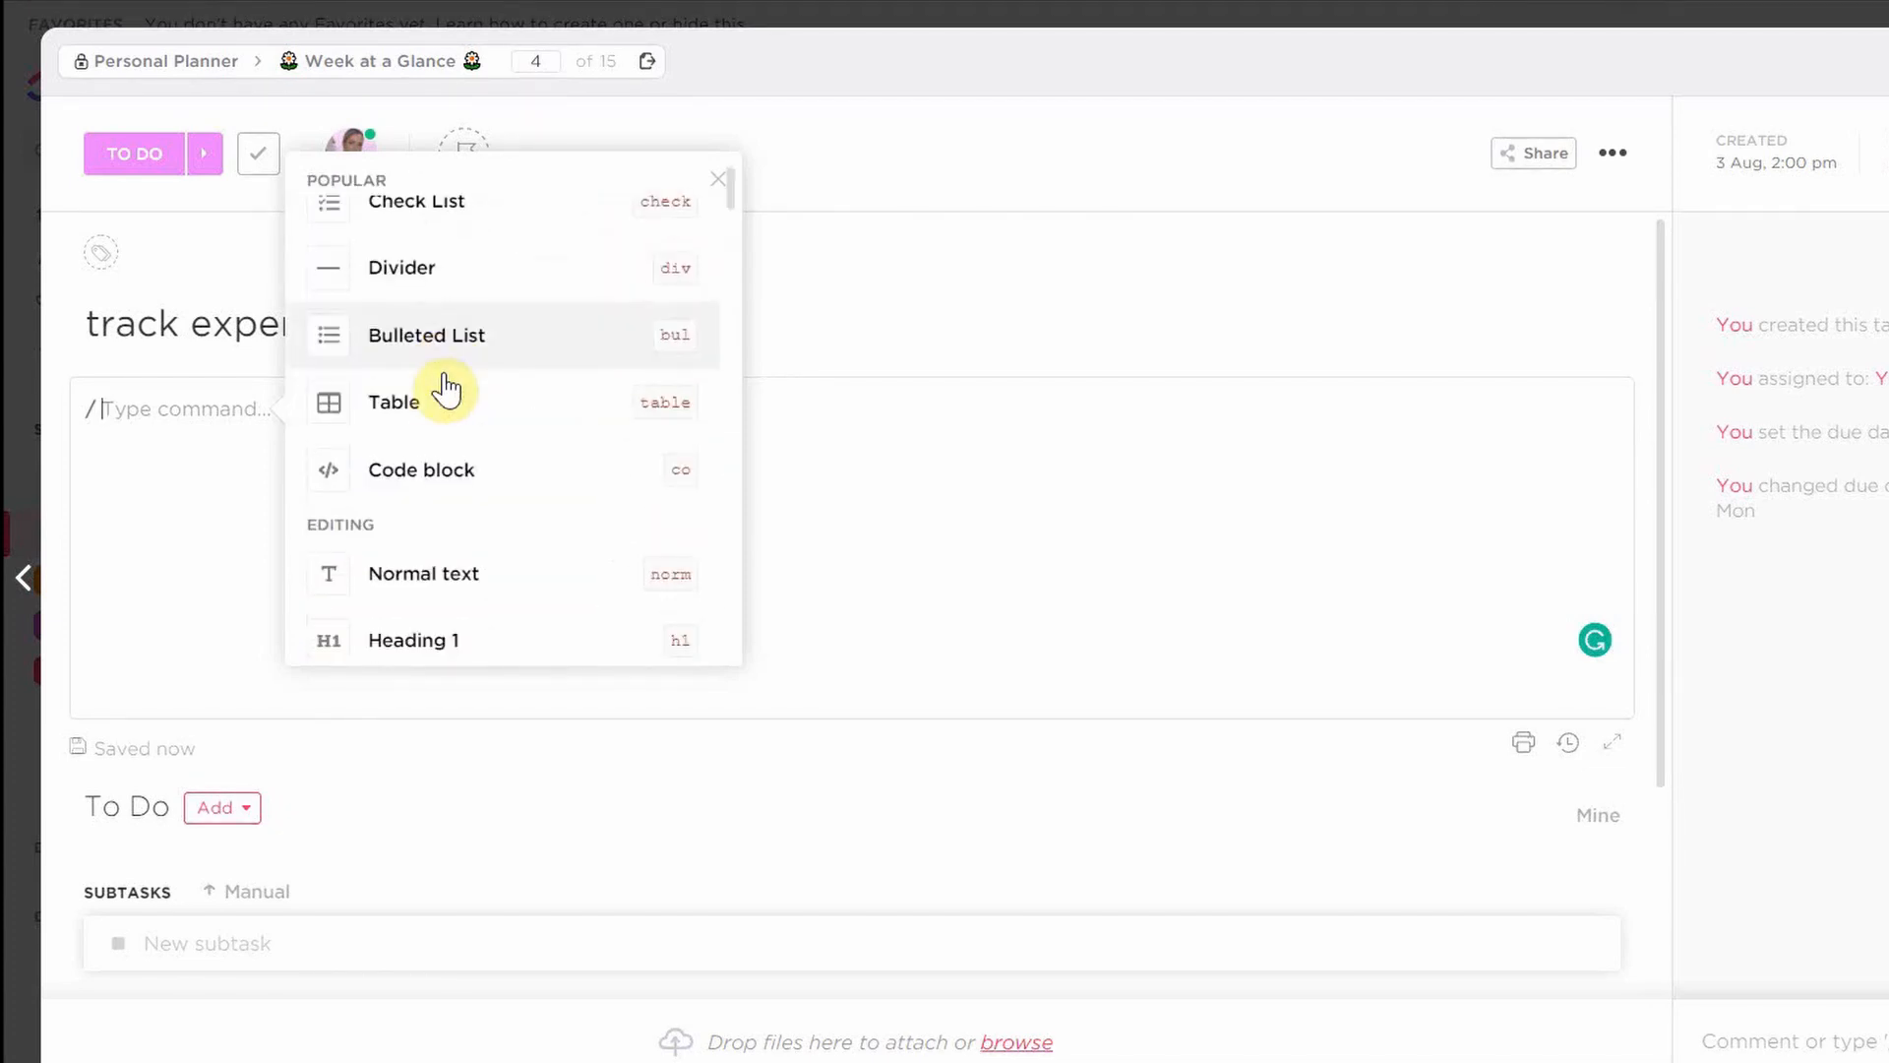
{"action": "scroll", "coordinate": [444, 387], "scroll_direction": "up", "scroll_amount": 1}
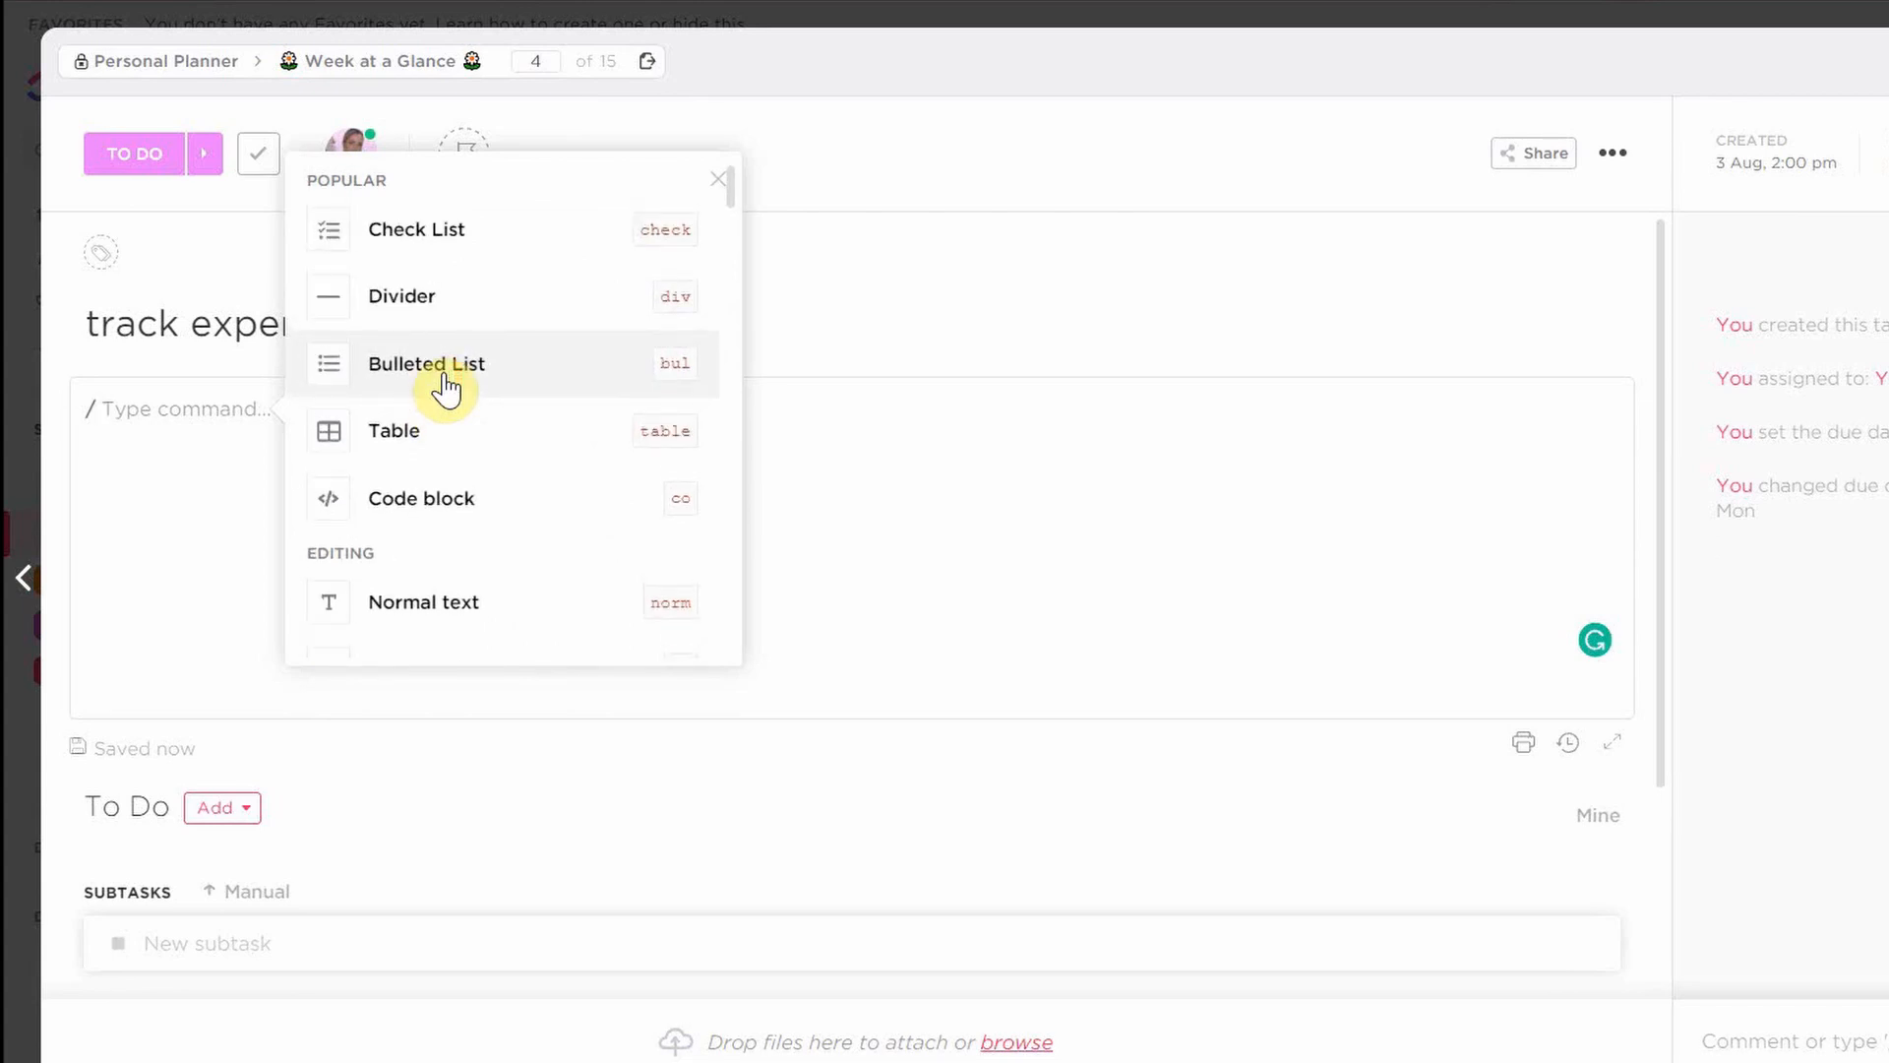
{"action": "key", "text": "BackSpace"}
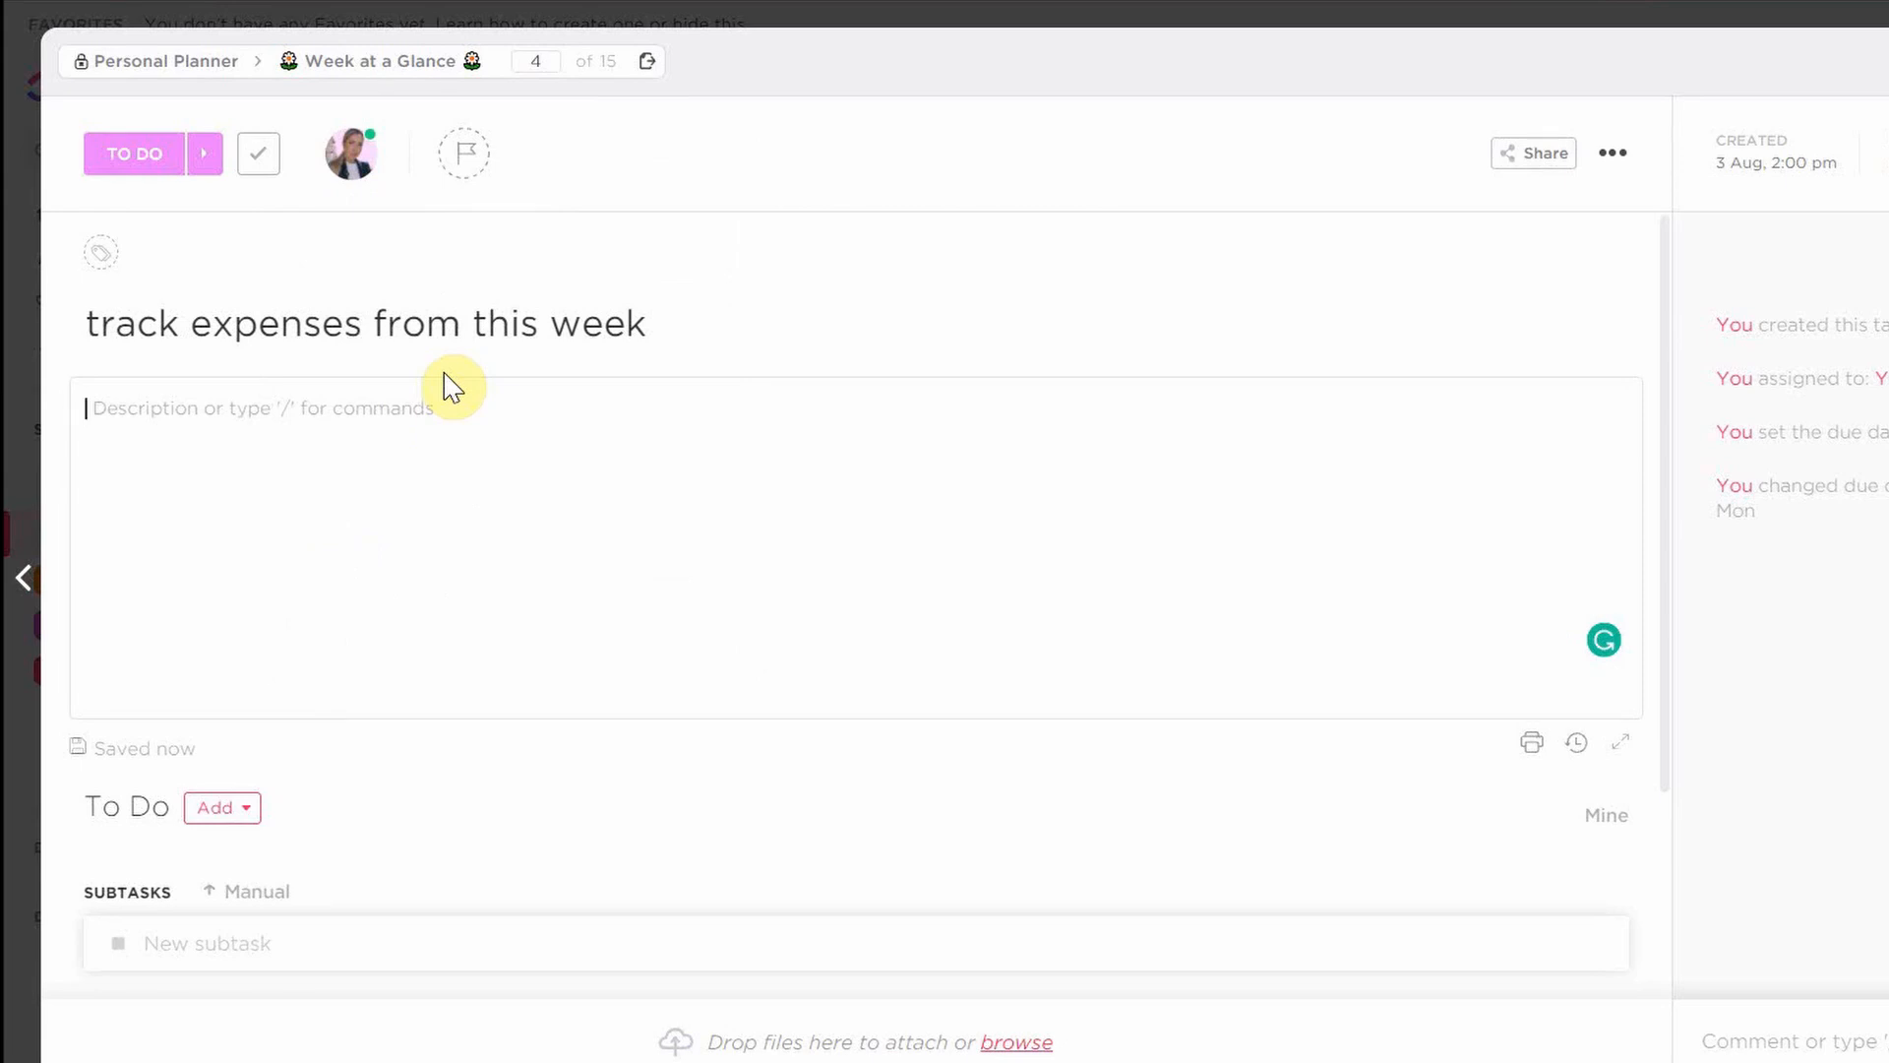
- Write "rnjferjfner" in the task description and make it italic by enclosing it in underscores, ending the line
{"action": "type", "text": "rnjferjfner_"}
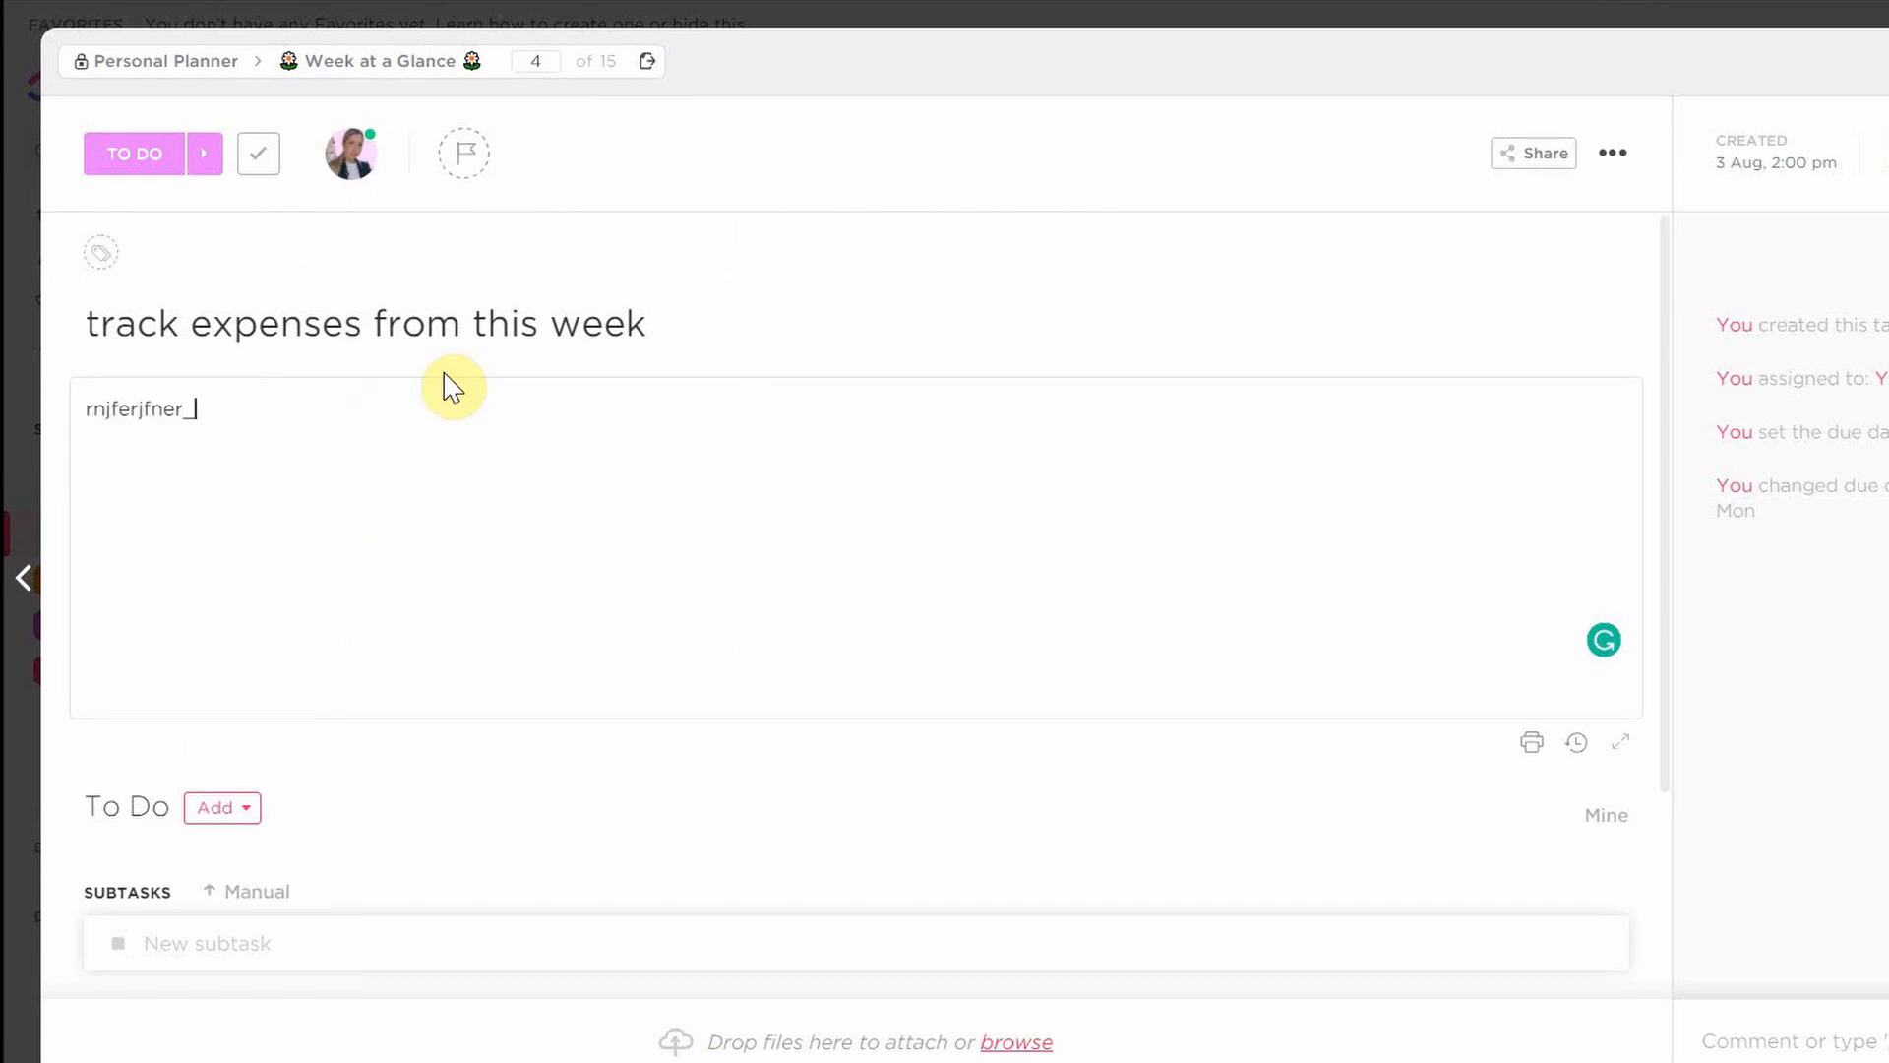
{"action": "key", "text": "Home"}
{"action": "type", "text": "_"}
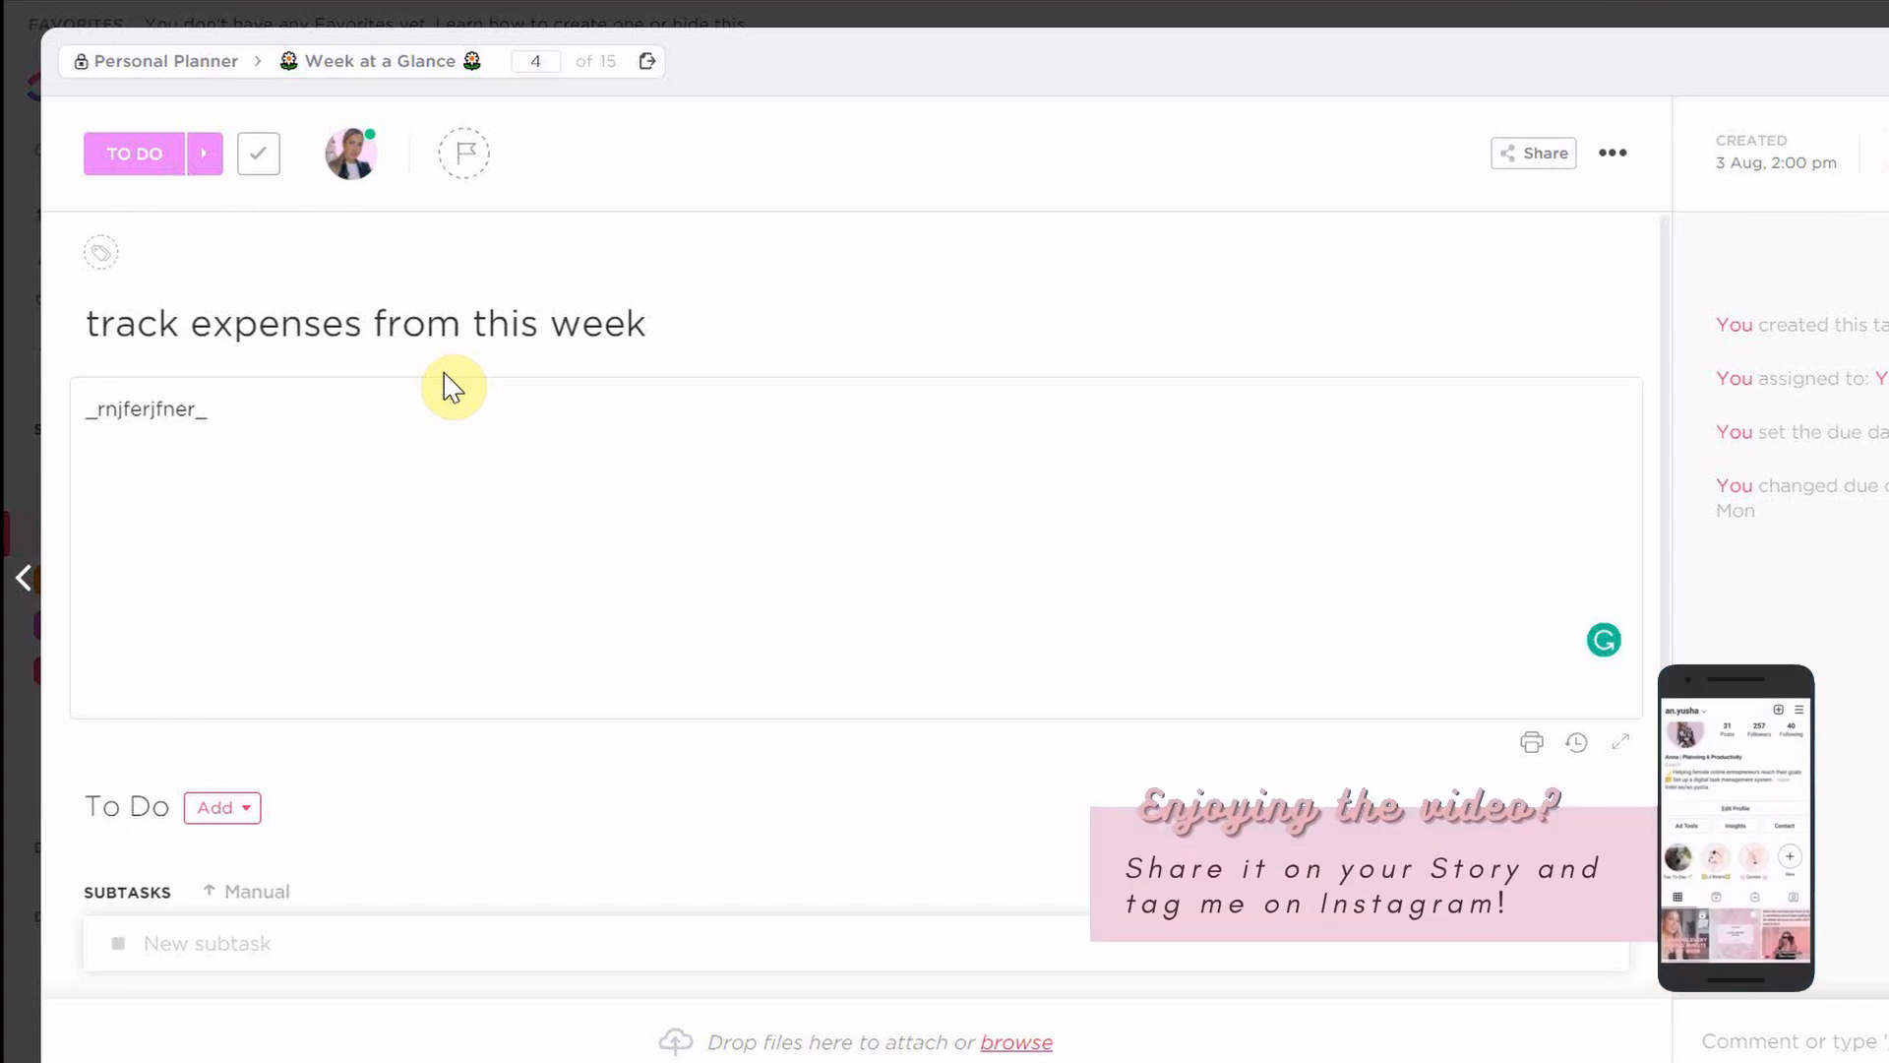
{"action": "key", "text": "Right"}
{"action": "key", "text": "Right"}
{"action": "key", "text": "Right"}
{"action": "key", "text": "Right"}
{"action": "key", "text": "Right"}
{"action": "key", "text": "Right"}
{"action": "key", "text": "Right"}
{"action": "key", "text": "Right"}
{"action": "key", "text": "Right"}
{"action": "key", "text": "Right"}
{"action": "key", "text": "Right"}
{"action": "key", "text": "Right"}
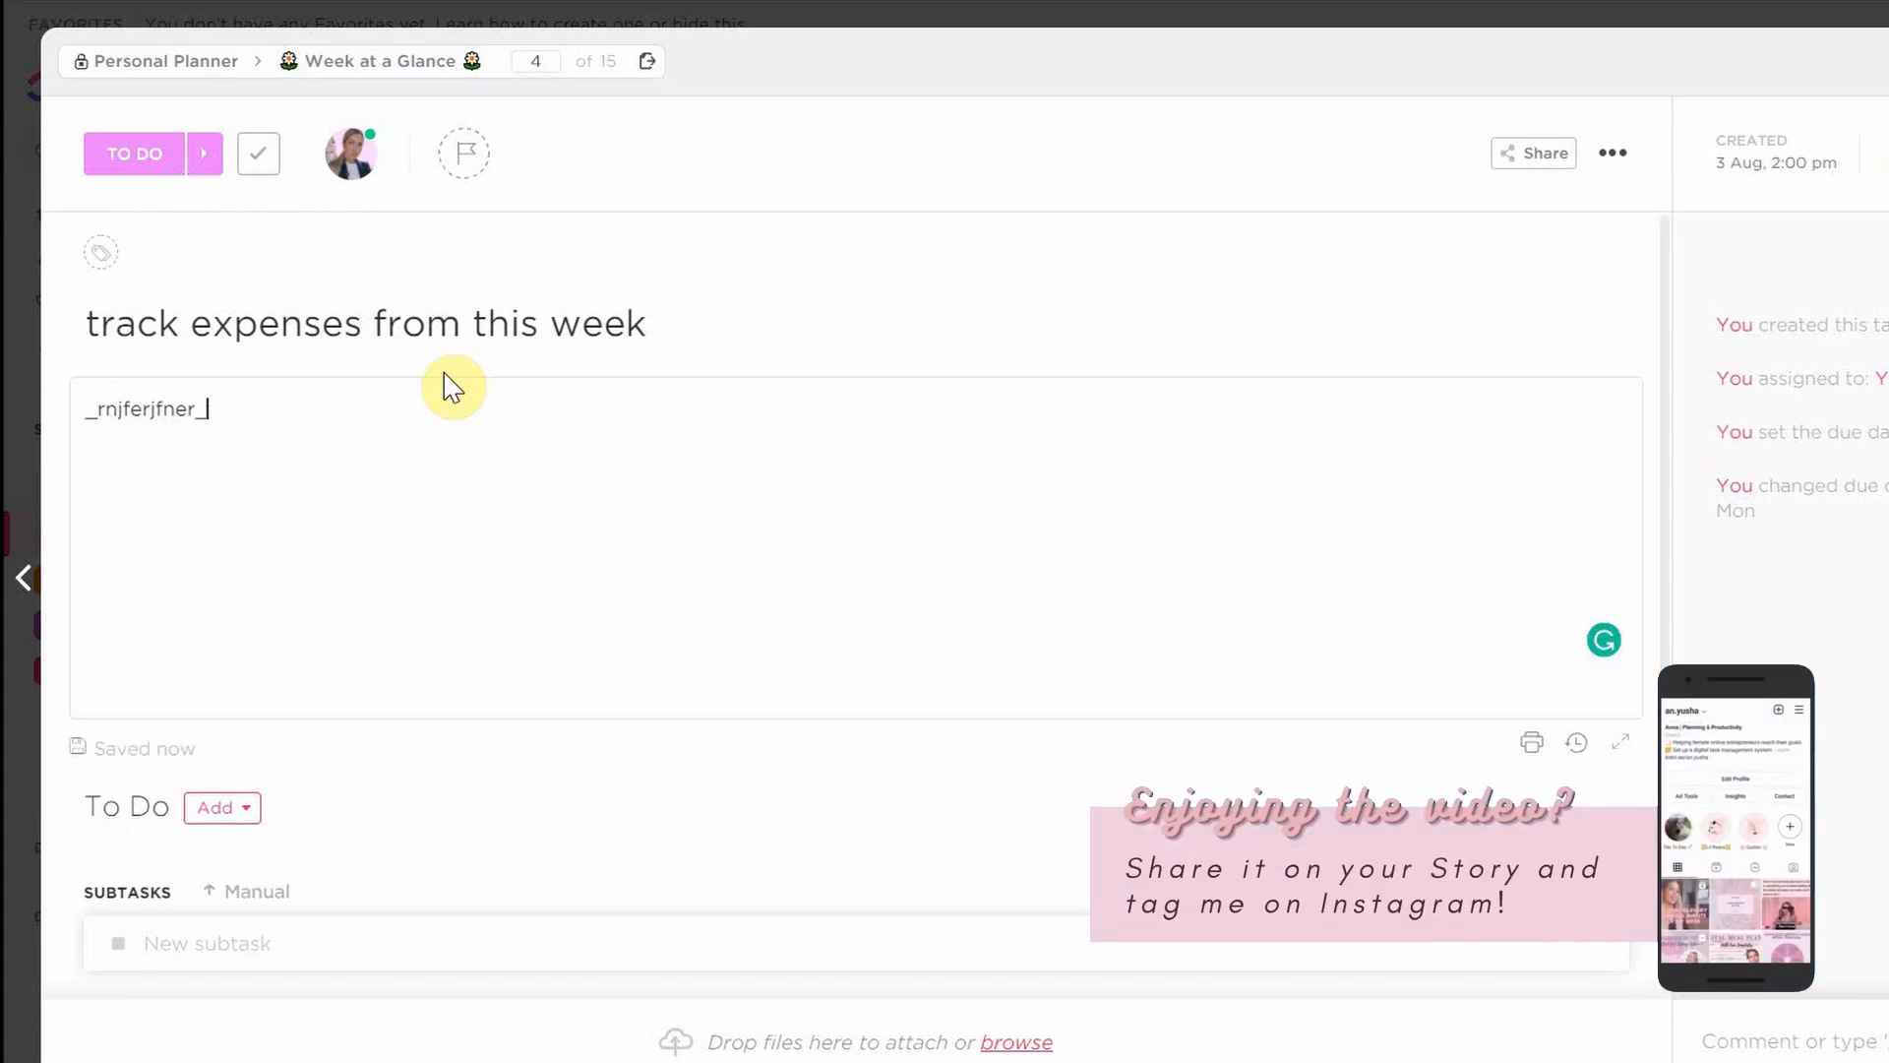
{"action": "key", "text": "Return"}
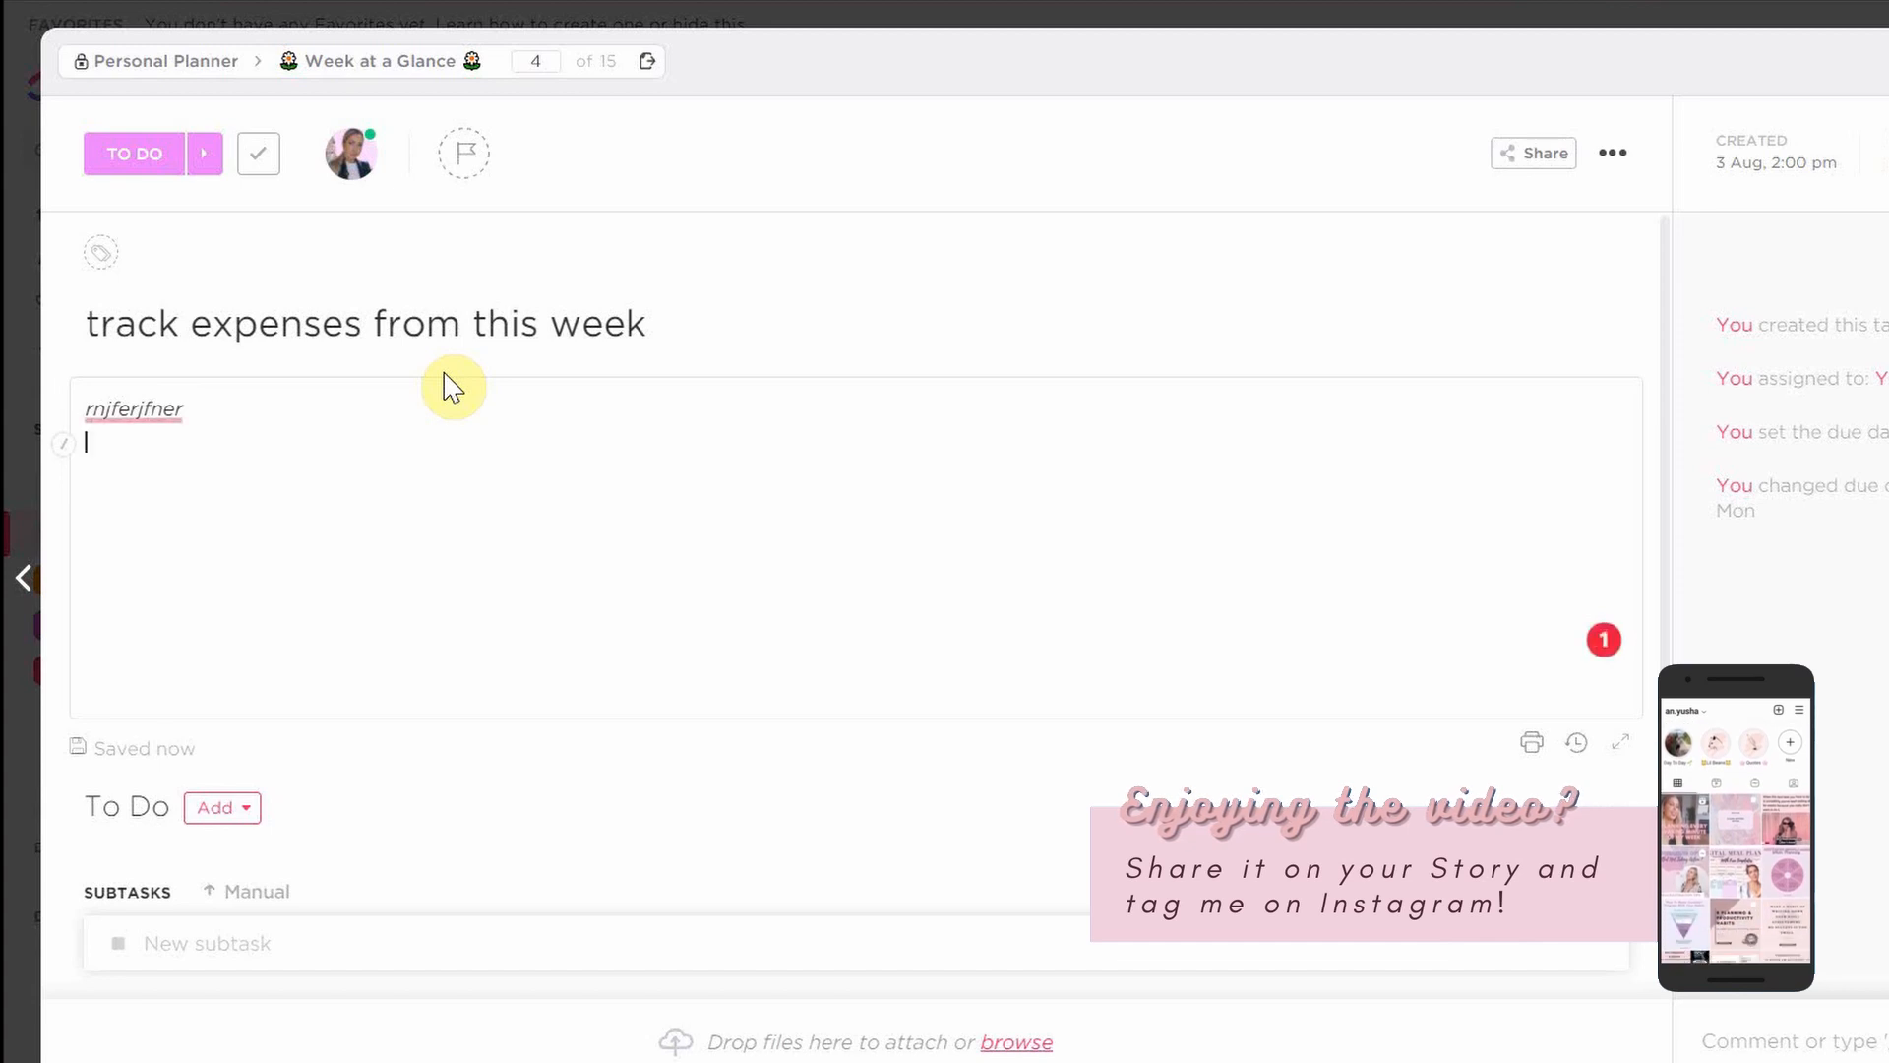
- Add a second description line "ehfefik" and make it bold by enclosing it in asterisks
{"action": "type", "text": "*ehfefik"}
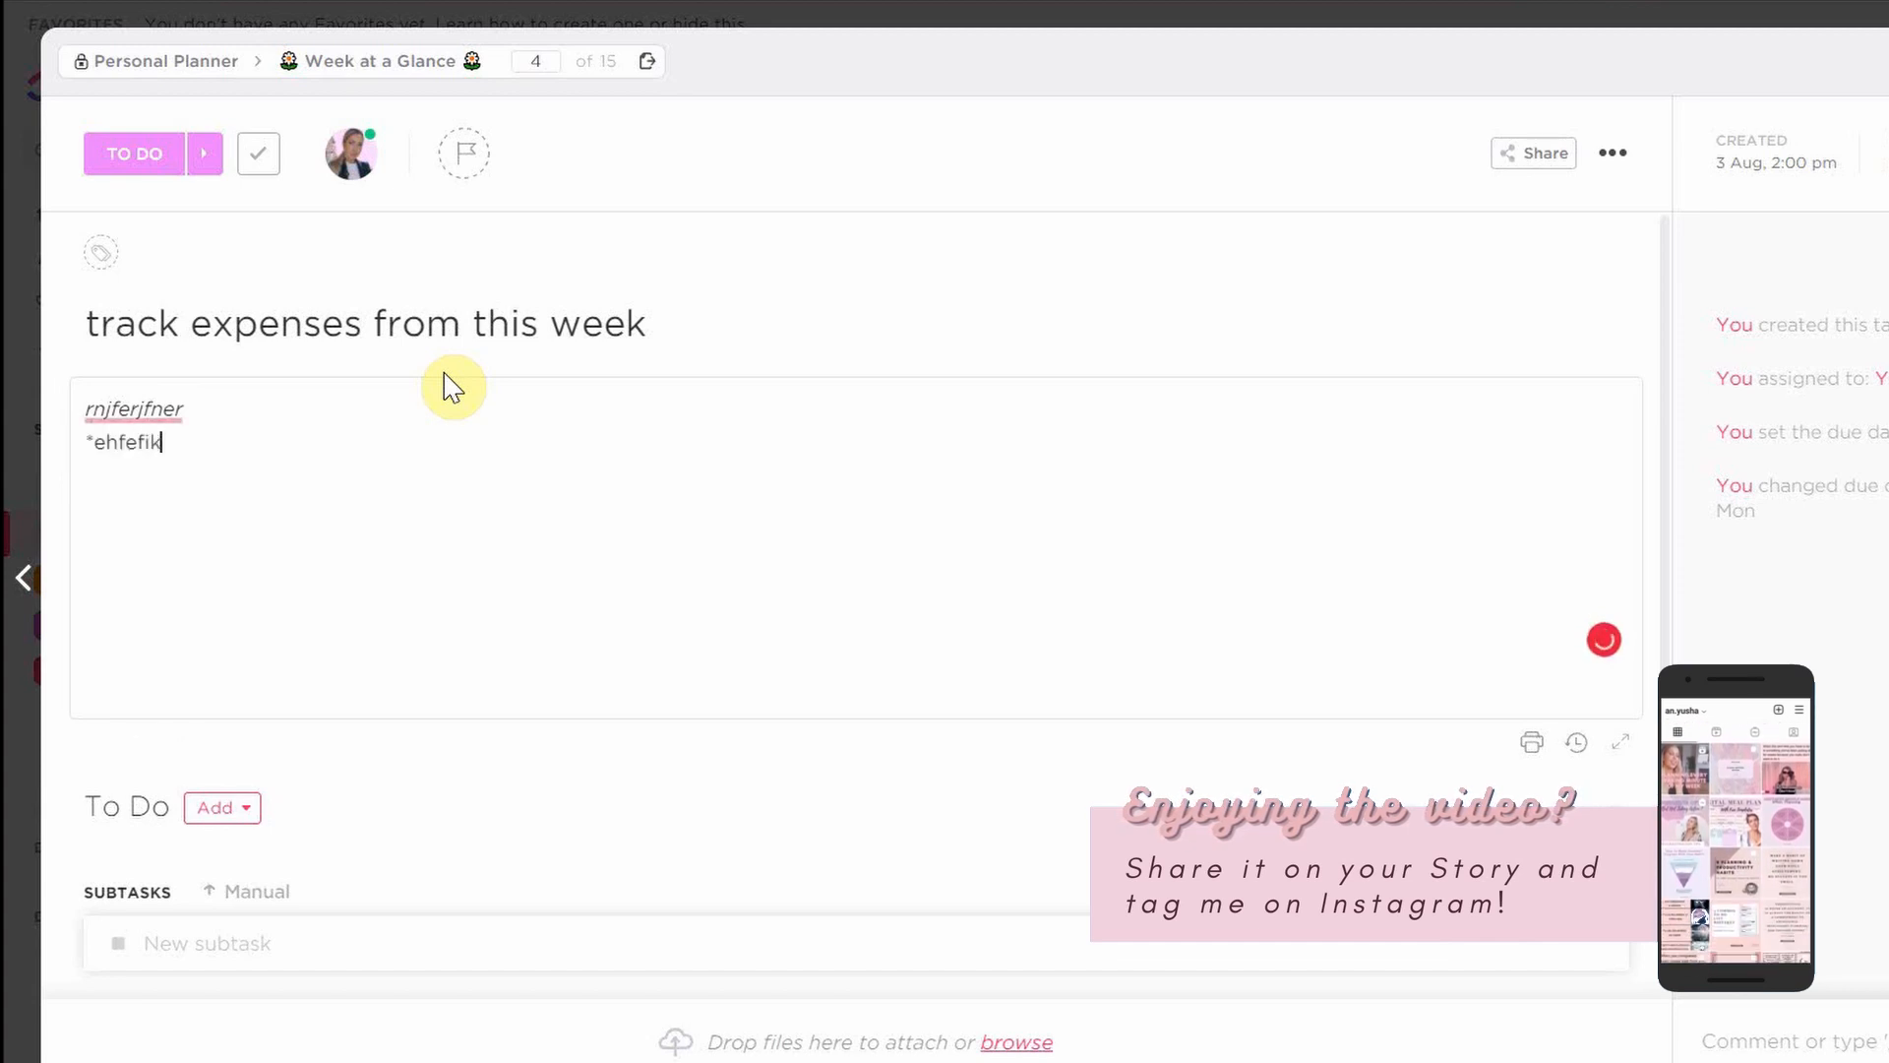
{"action": "type", "text": "*"}
{"action": "key", "text": "Return"}
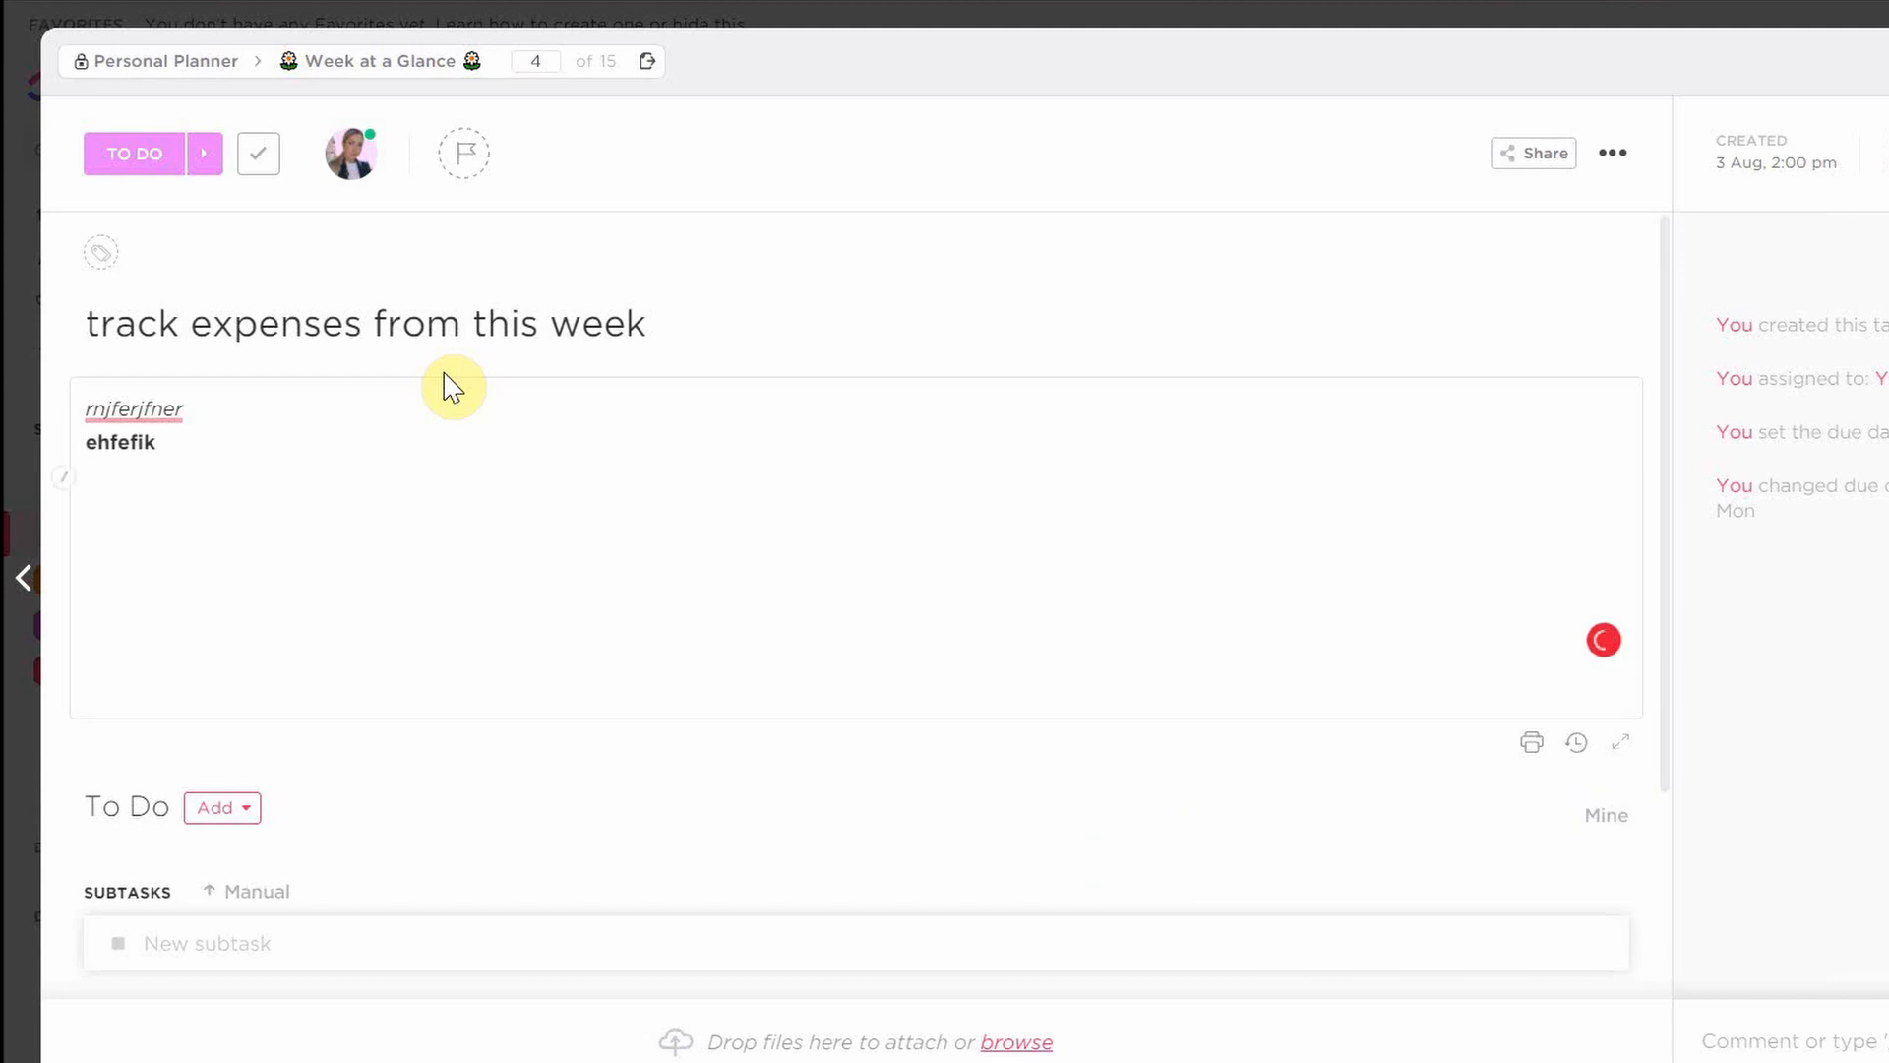
- Add a markdown bulleted list with the items "iedjewdo" and "hewohd" below the bold description line, ending the list
{"action": "key", "text": "BackSpace"}
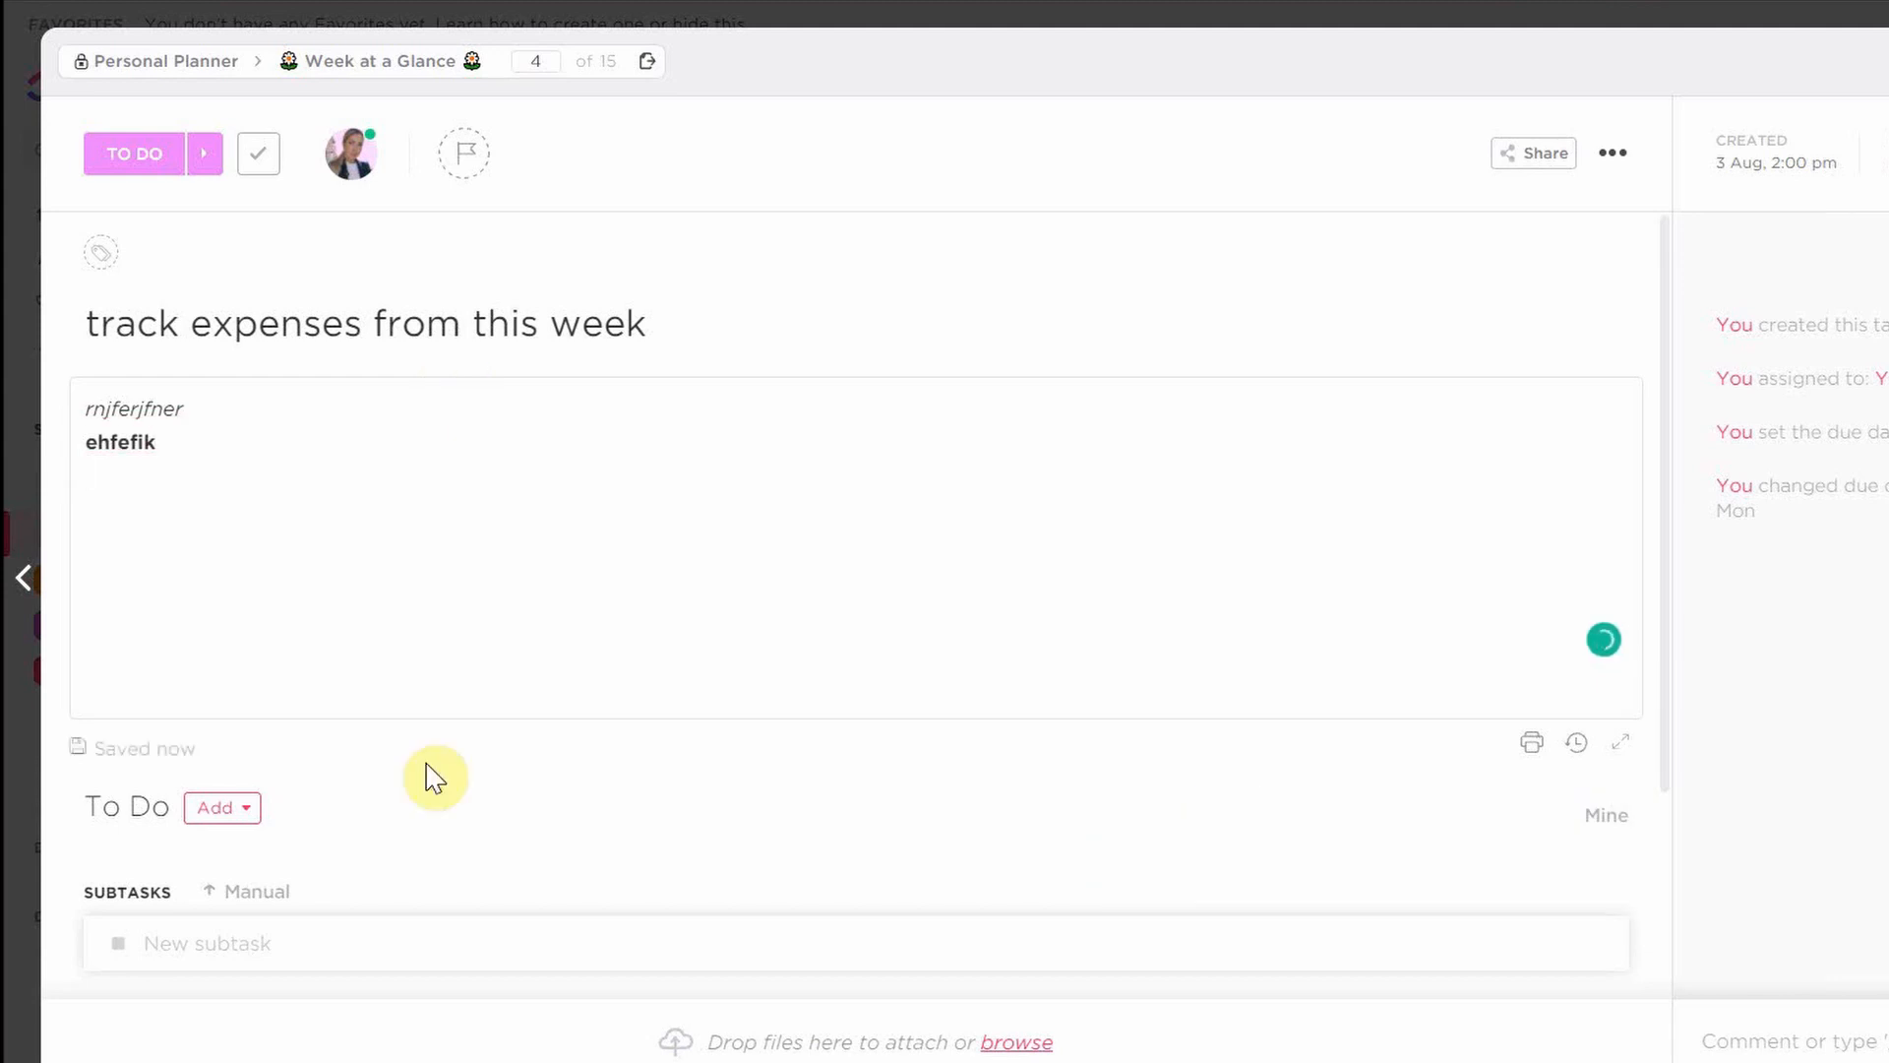
{"action": "key", "text": "Return"}
{"action": "type", "text": "- "}
{"action": "type", "text": "iedjewdo"}
{"action": "key", "text": "Return"}
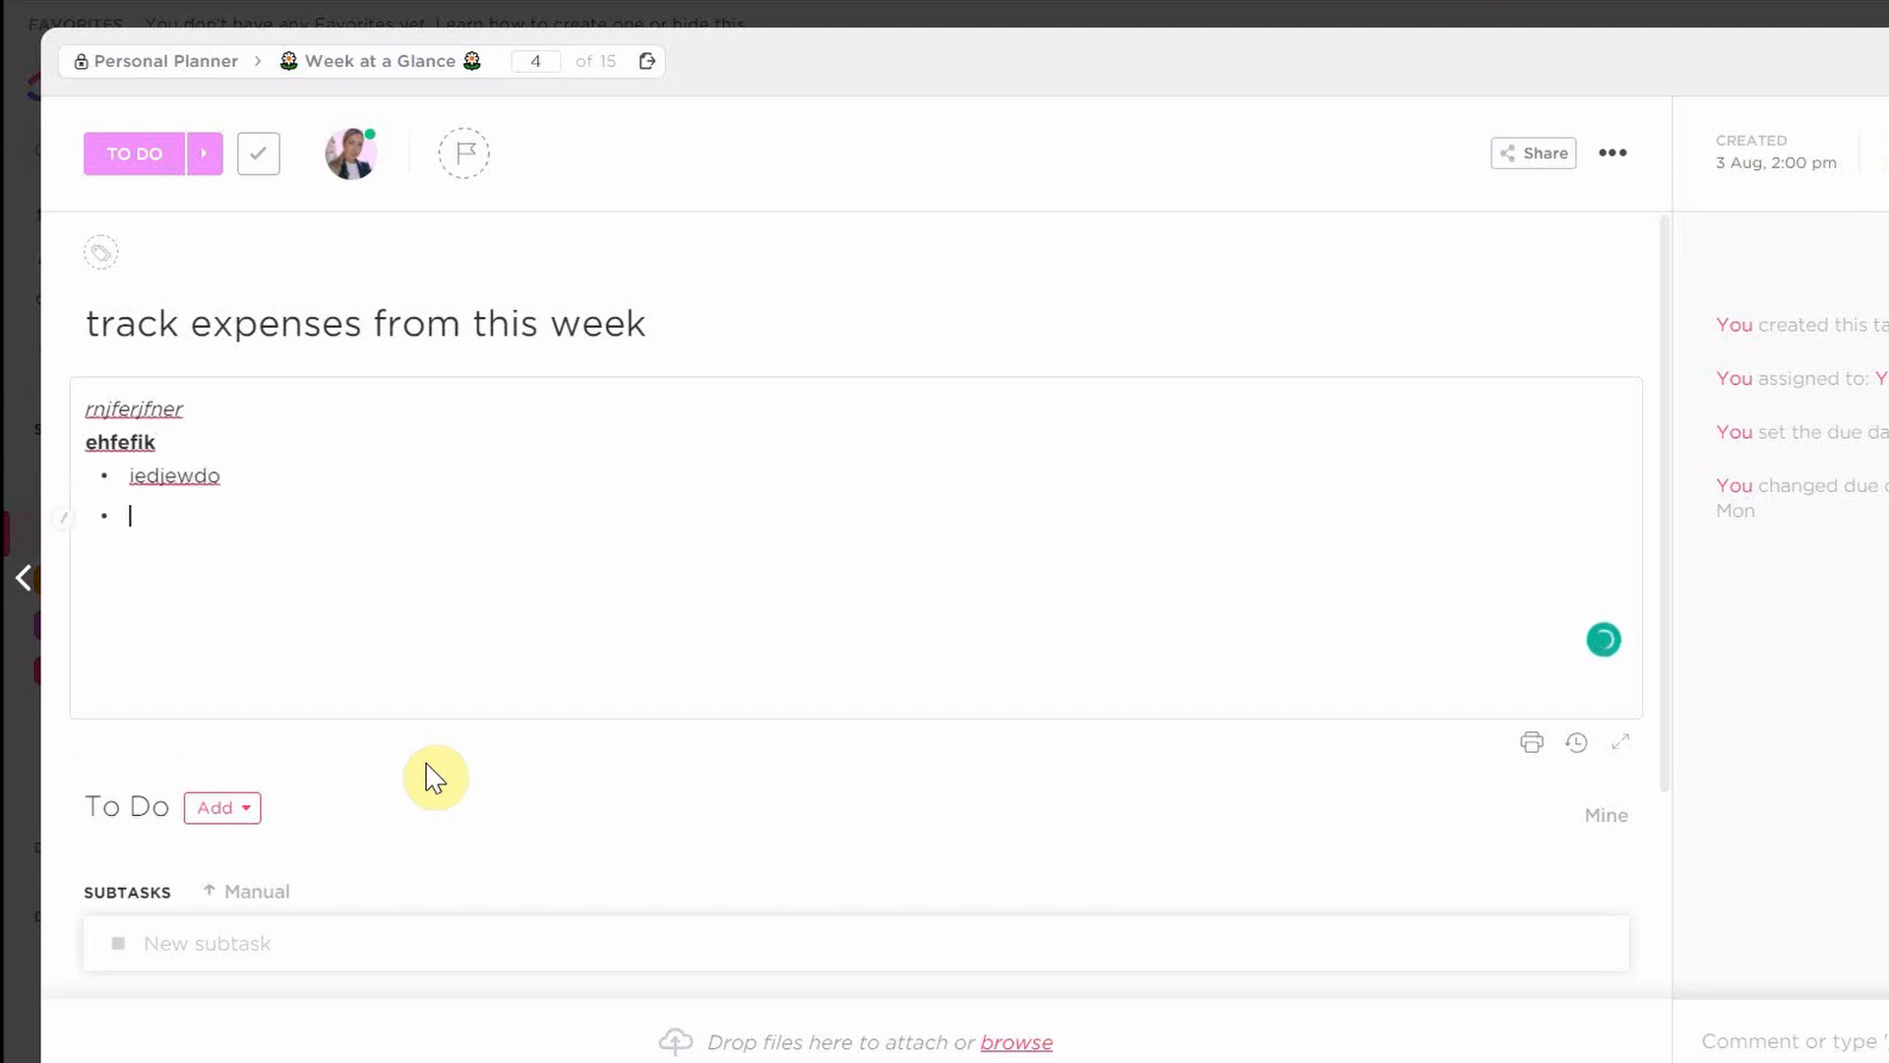
{"action": "key", "text": "Return"}
{"action": "type", "text": "- "}
{"action": "type", "text": "hewohd"}
{"action": "key", "text": "Return"}
{"action": "key", "text": "Return"}
- Add a markdown numbered list with the items "ifdj", "ddf" and "fd" below the bullets, ending the list
{"action": "type", "text": "1. "}
{"action": "type", "text": "ifd"}
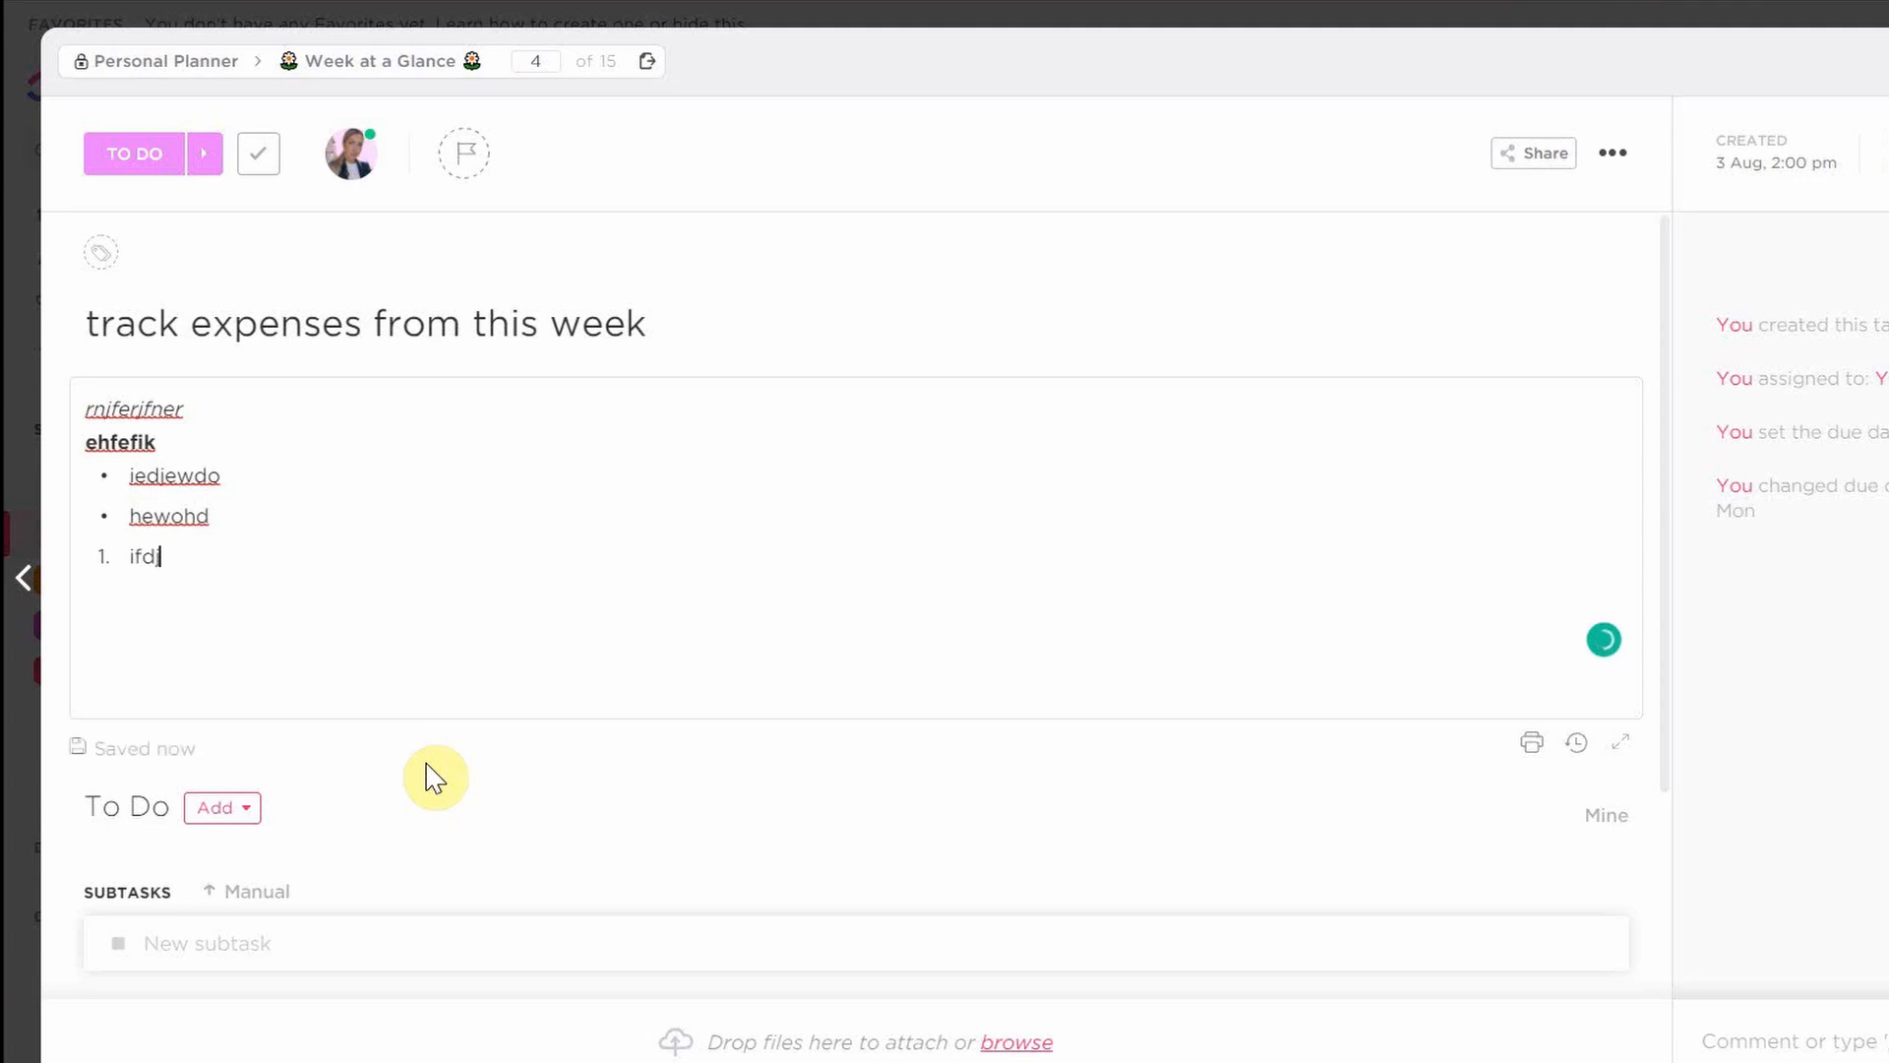
{"action": "type", "text": "j"}
{"action": "key", "text": "Tab"}
{"action": "key", "text": "BackSpace"}
{"action": "key", "text": "Return"}
{"action": "type", "text": "ddf"}
{"action": "key", "text": "Return"}
{"action": "type", "text": "fd"}
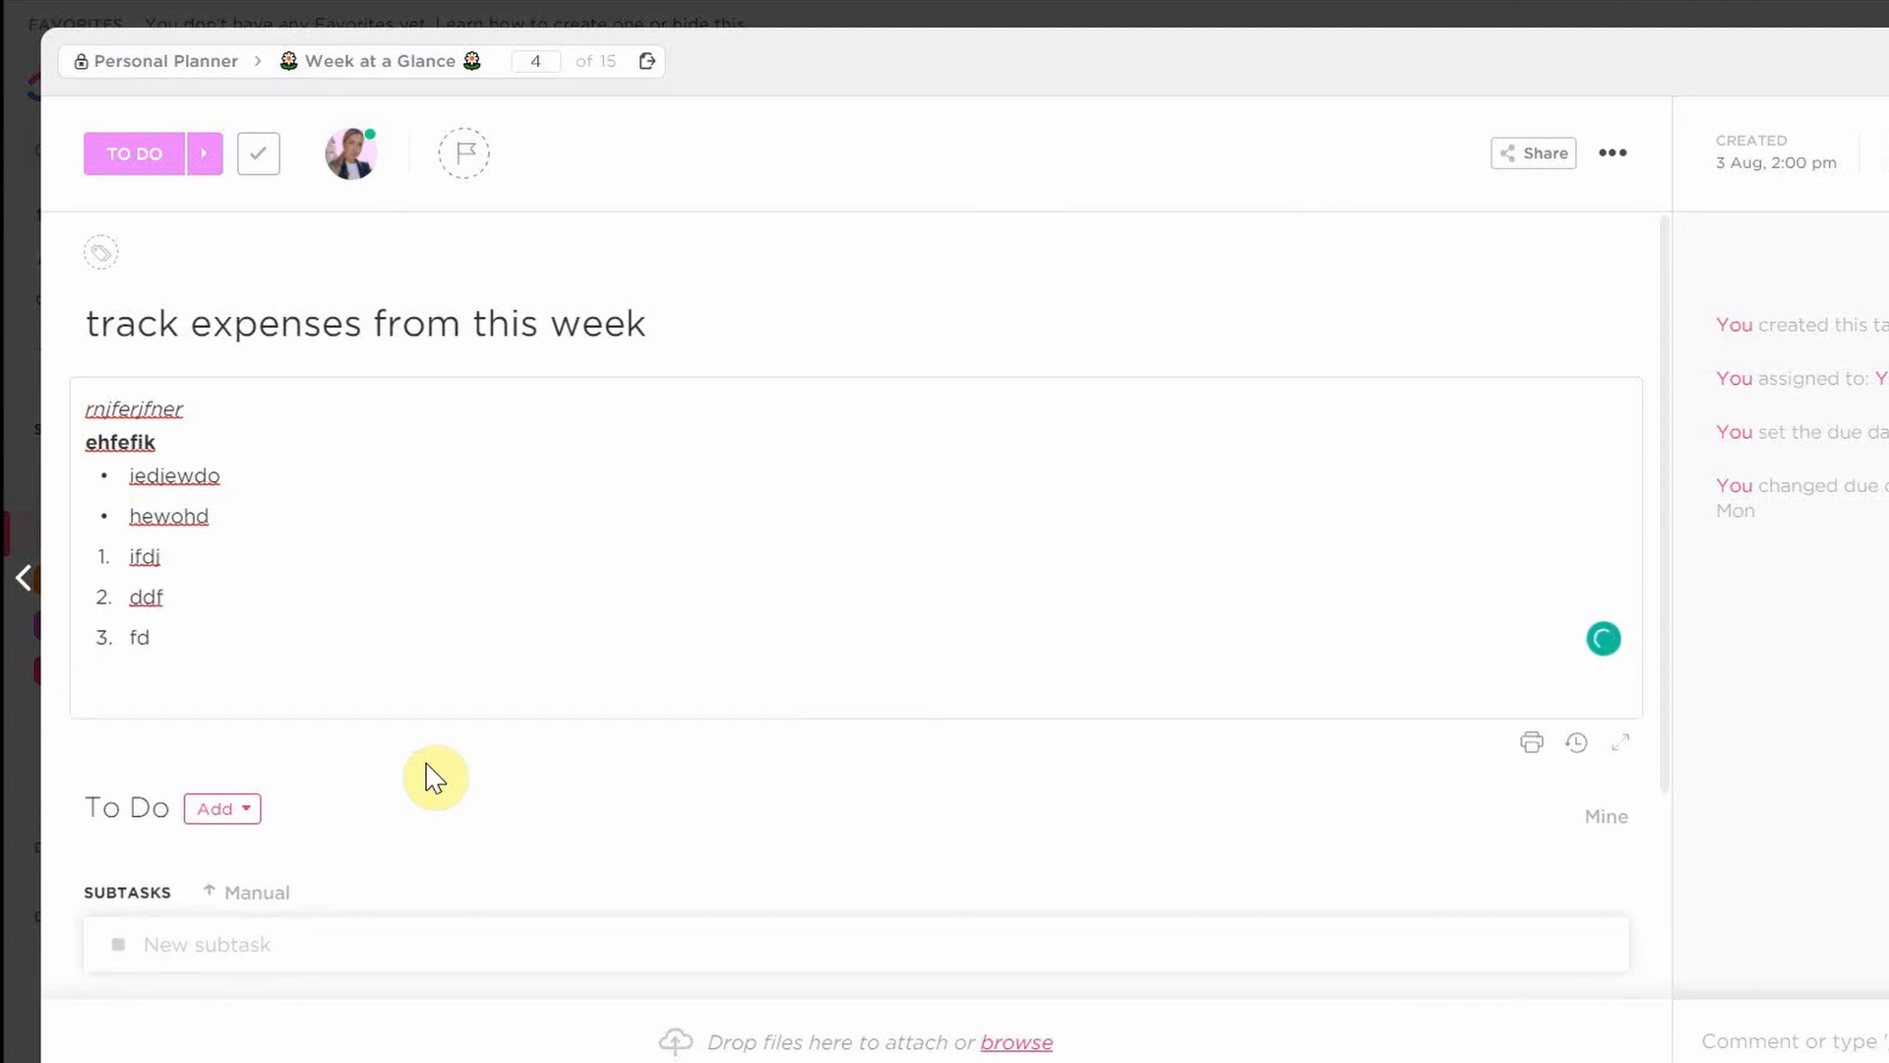
{"action": "key", "text": "Return"}
{"action": "key", "text": "Return"}
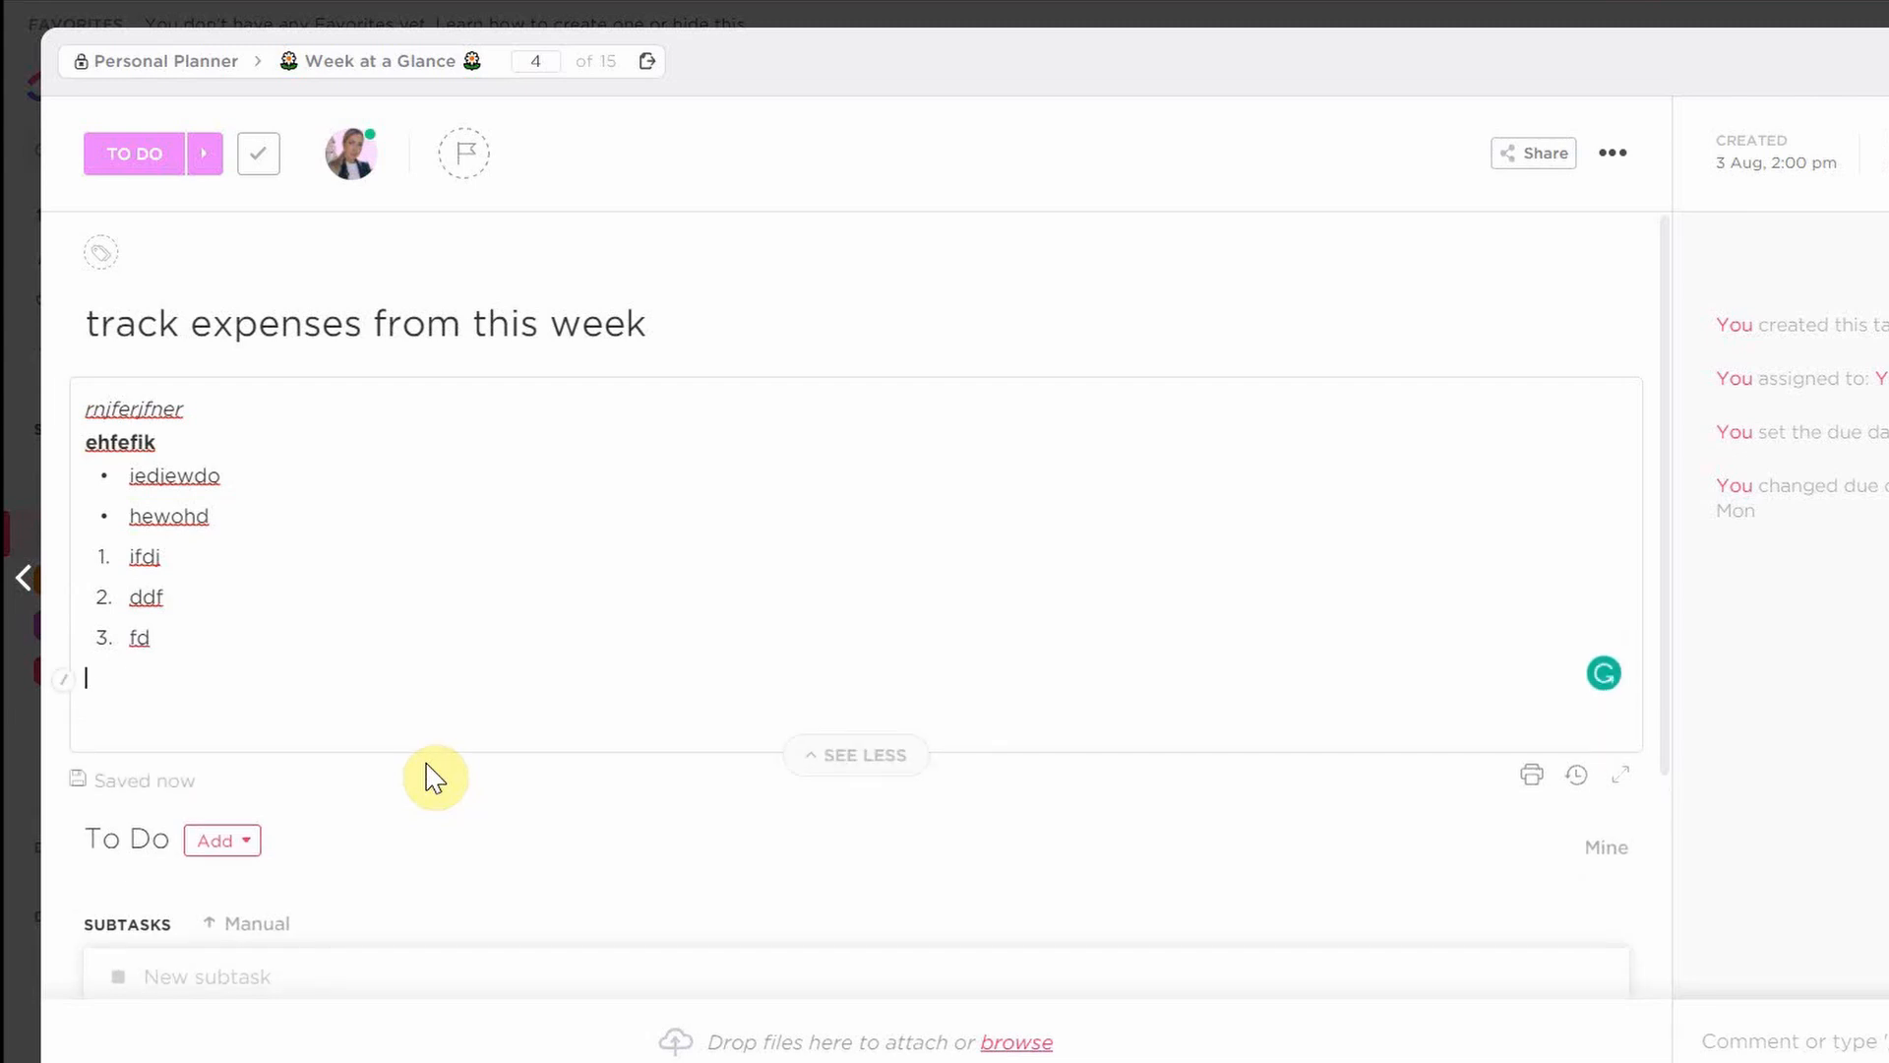
- Insert a markdown divider below the numbered list and add the Heading 1 line "ufchewifhew" with the /h1 slash command
{"action": "type", "text": "---"}
{"action": "key", "text": "Return"}
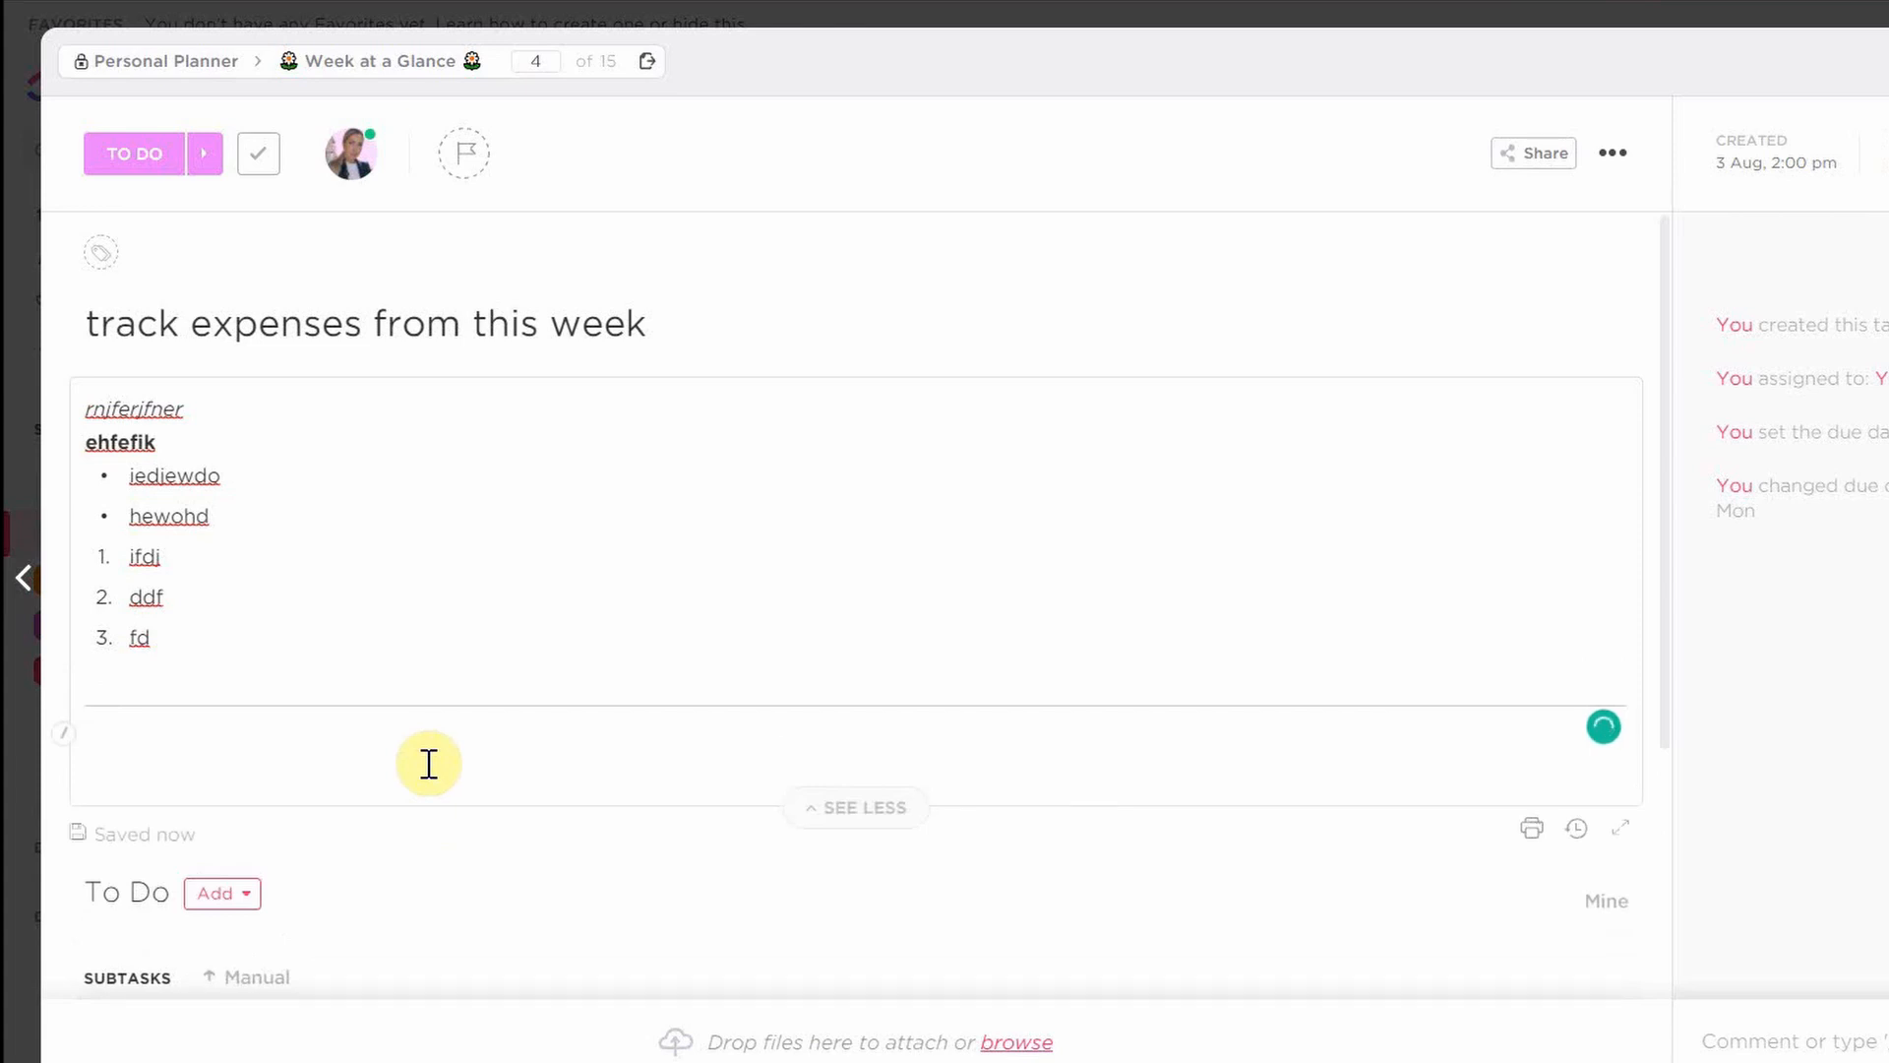
{"action": "scroll", "coordinate": [630, 752], "scroll_direction": "down", "scroll_amount": 1}
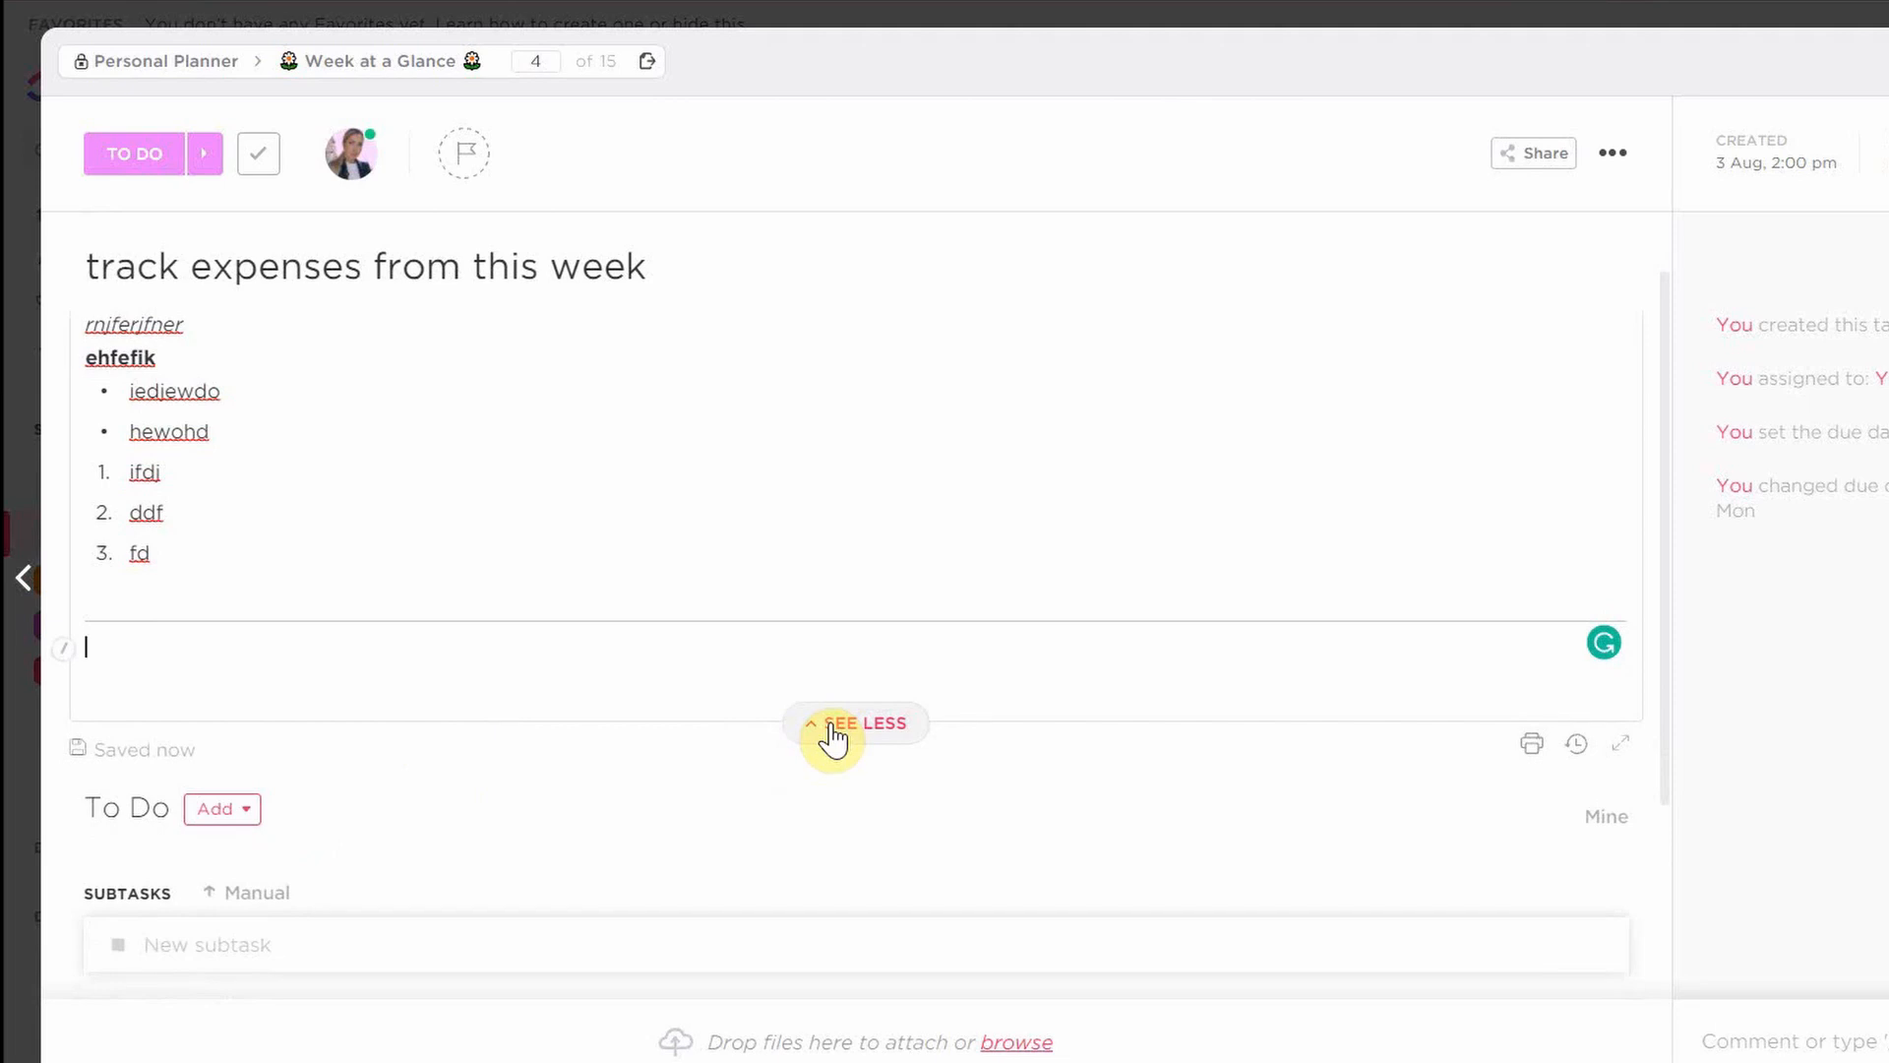
{"action": "type", "text": "/"}
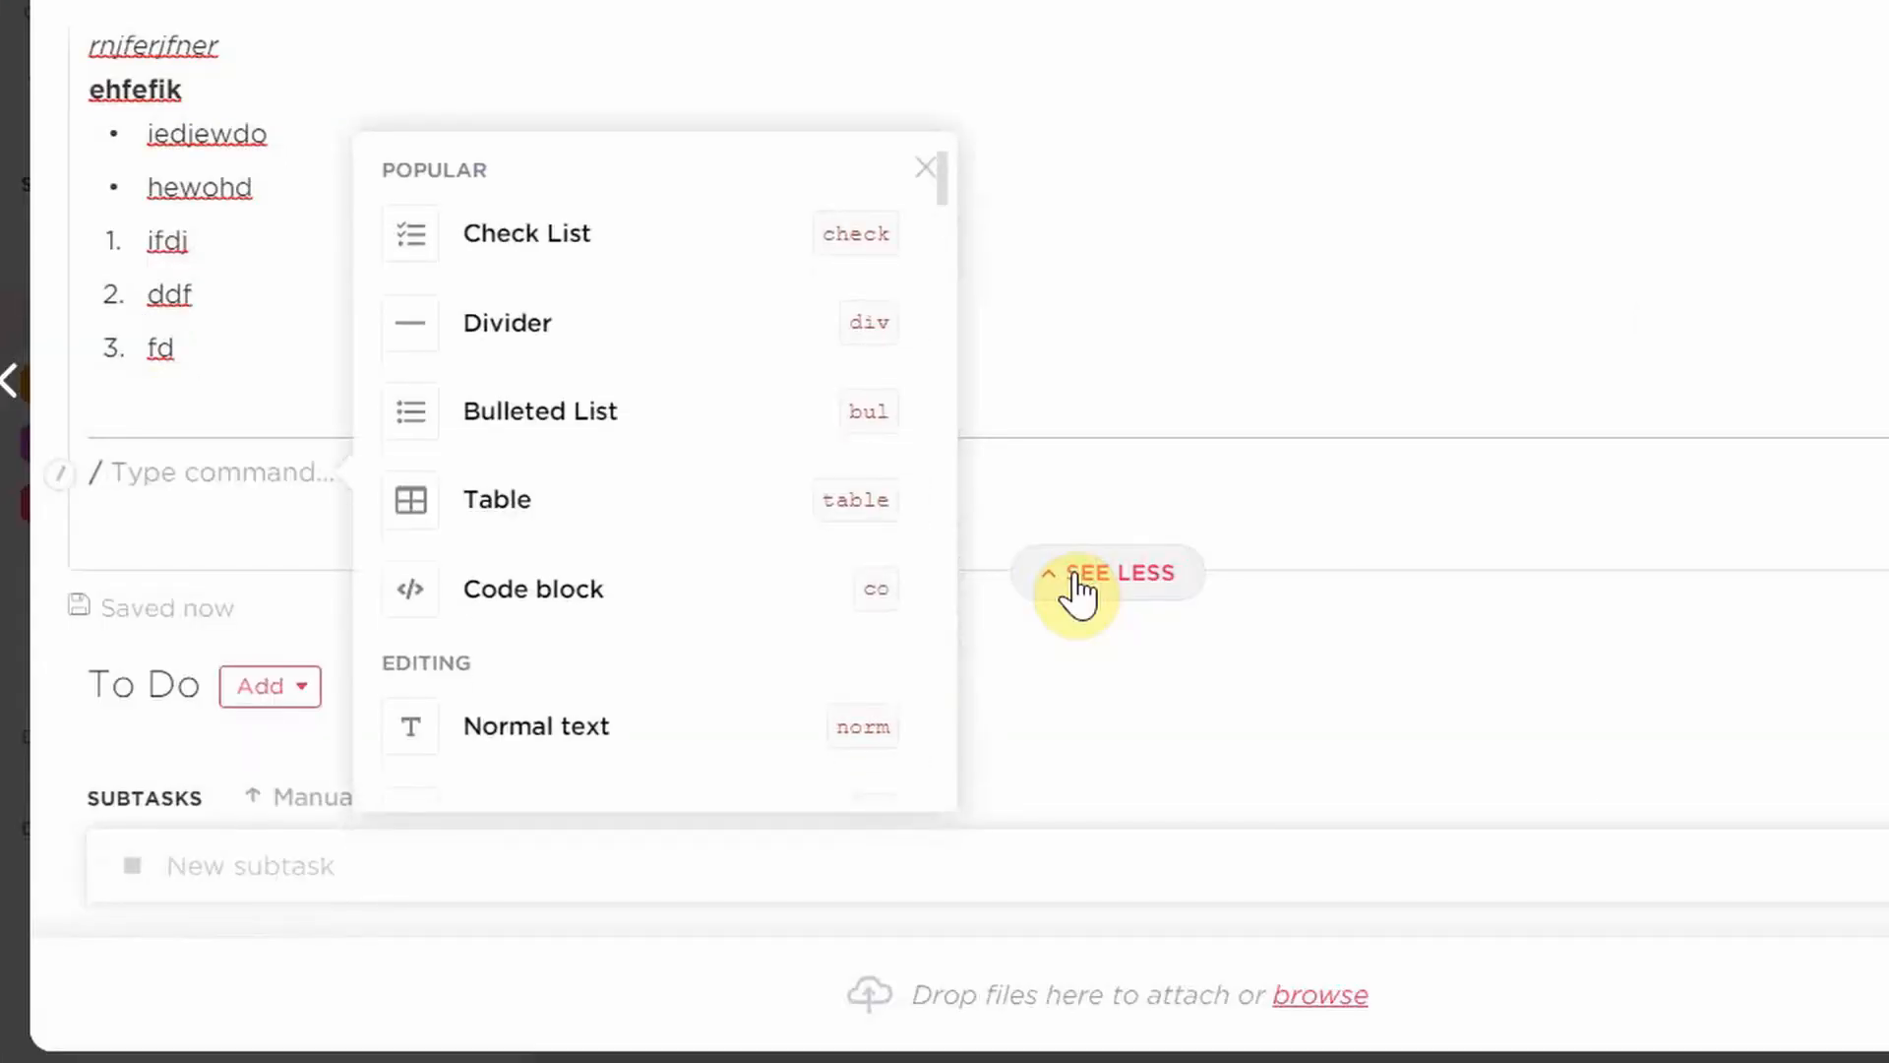
{"action": "type", "text": "h1"}
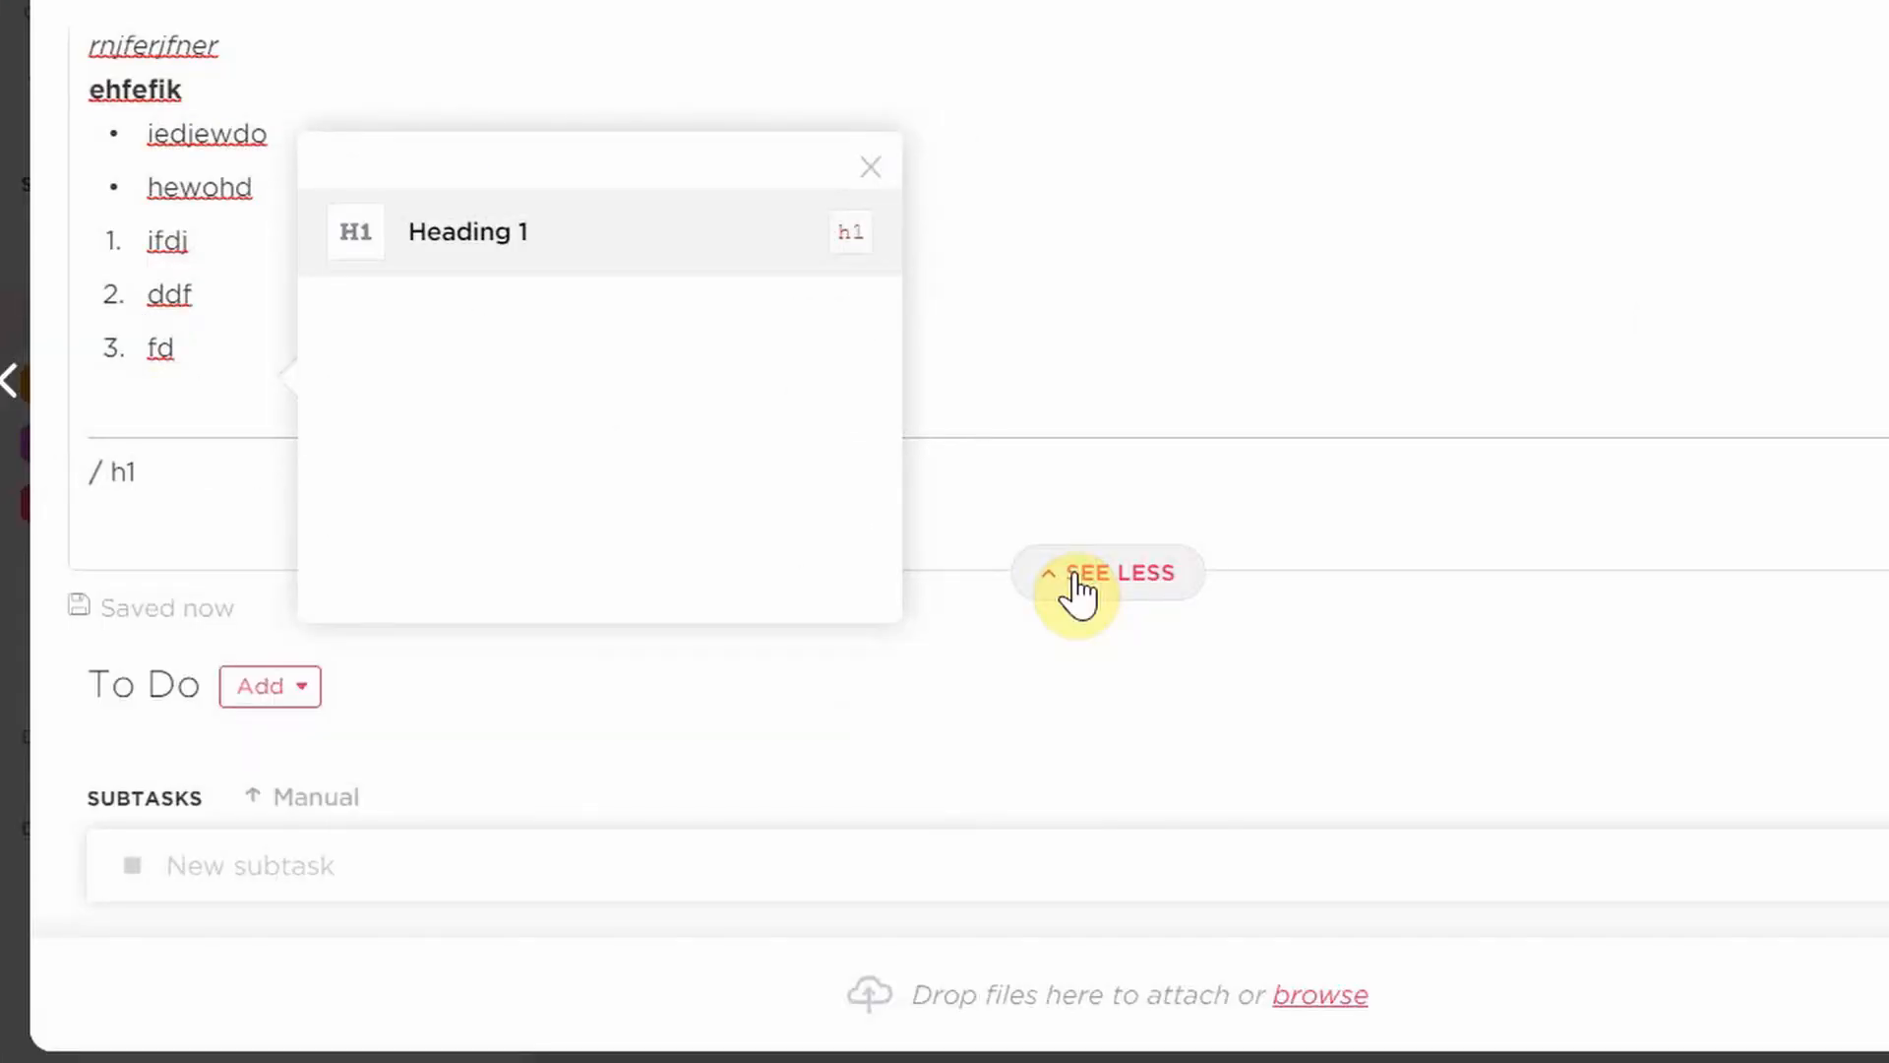
{"action": "key", "text": "Return"}
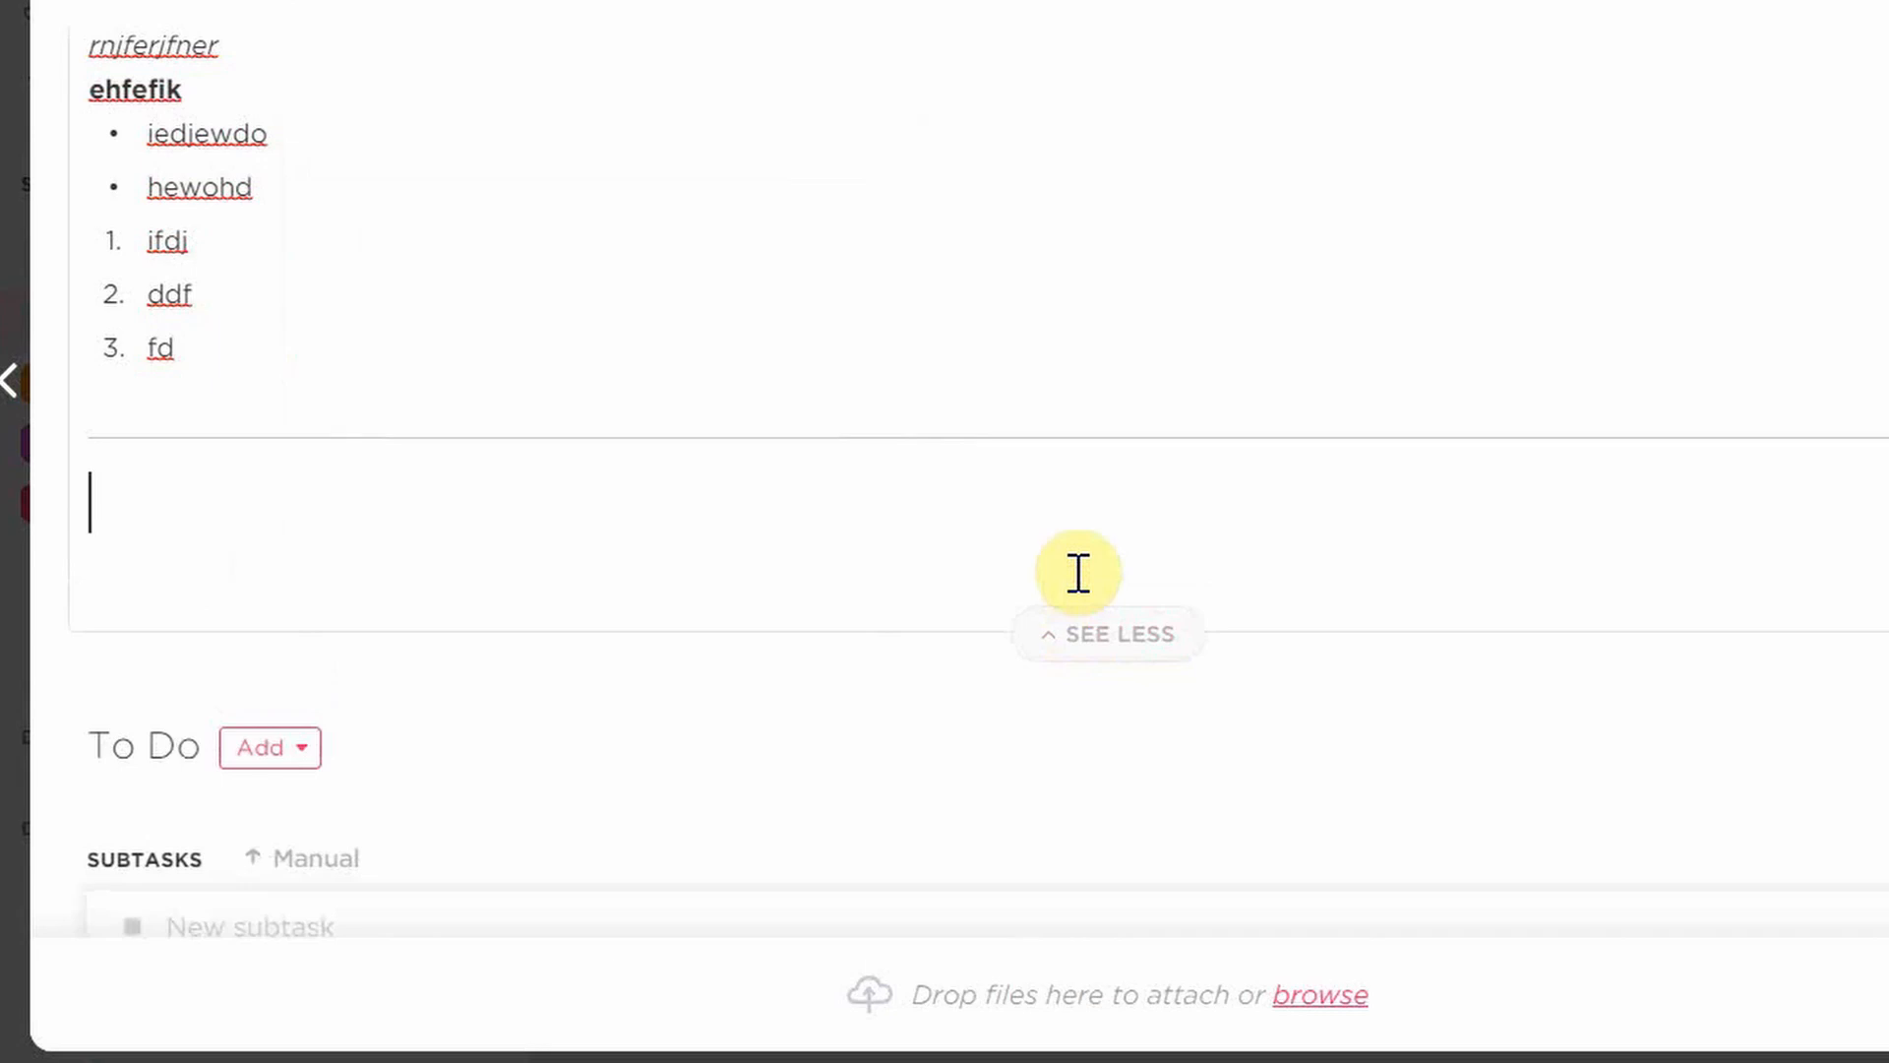
{"action": "type", "text": "ufchewifhew"}
{"action": "key", "text": "Return"}
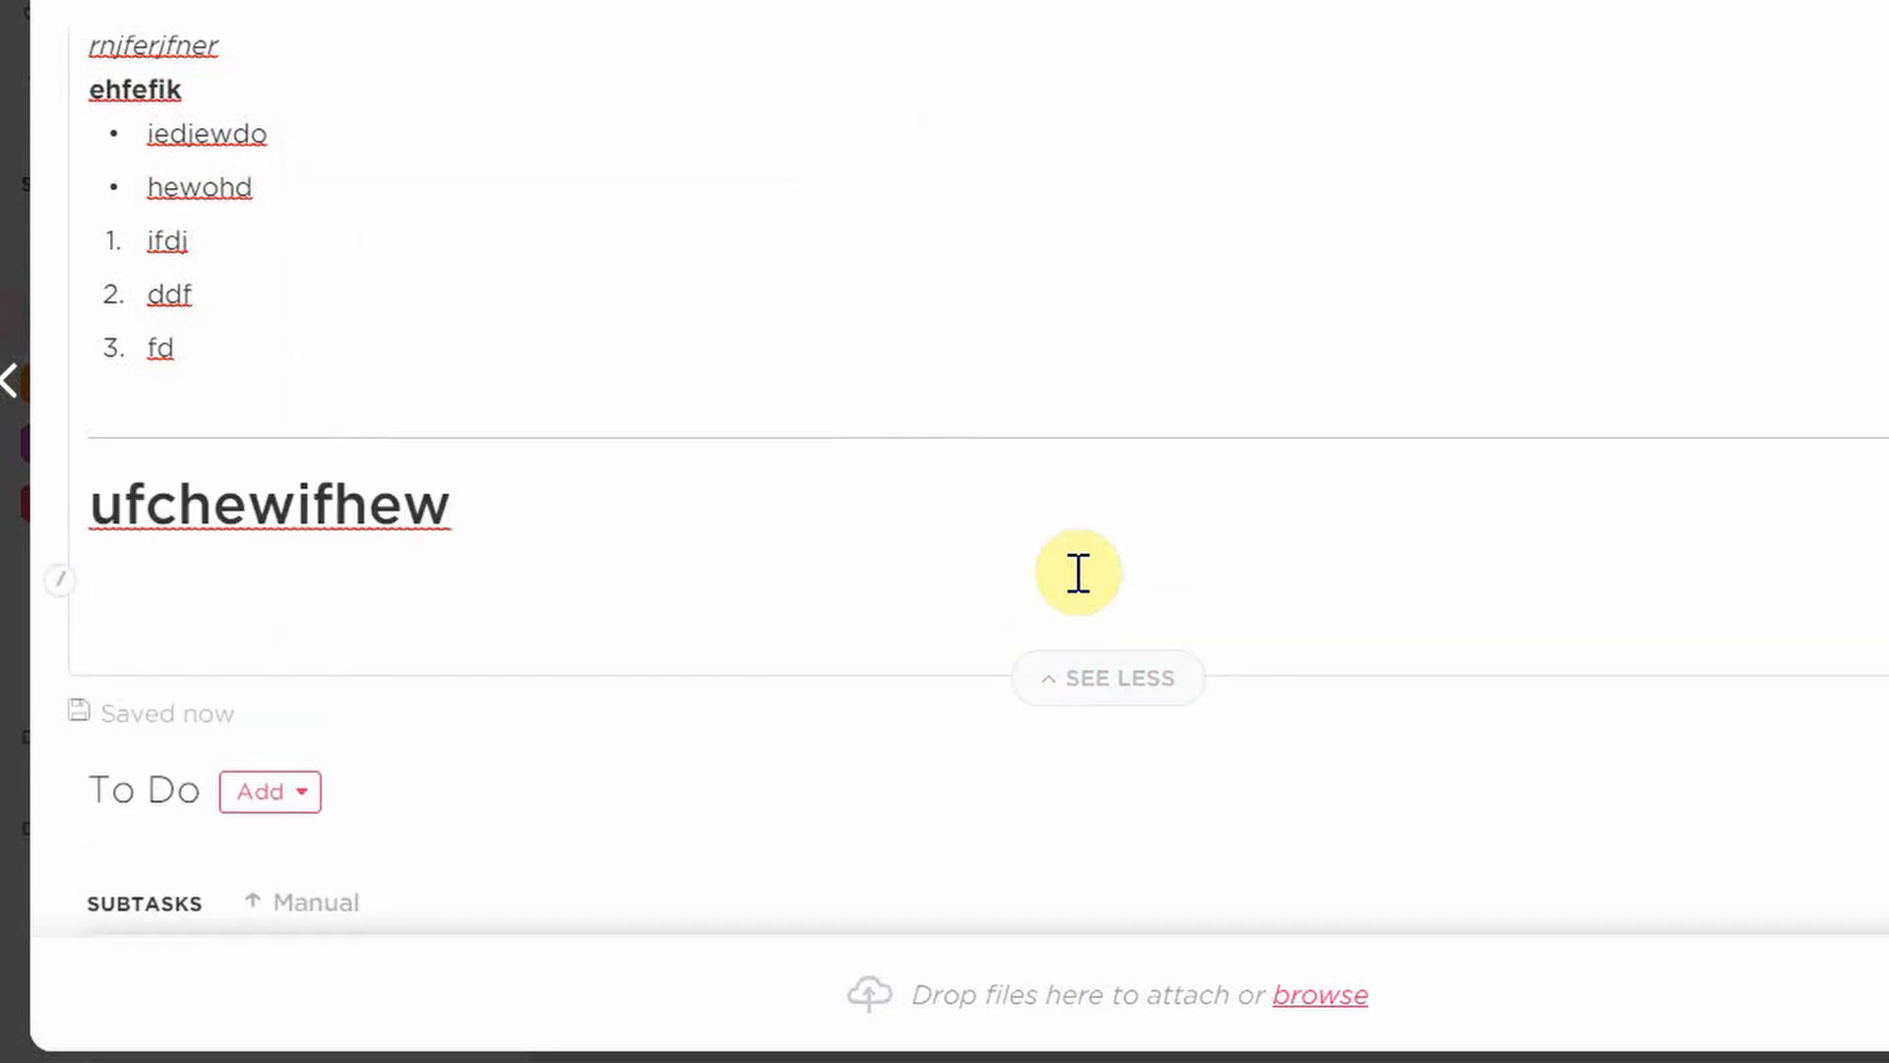
- Add the line "fefewf" as a Heading 2 with the /h2 slash command
{"action": "type", "text": "/h2"}
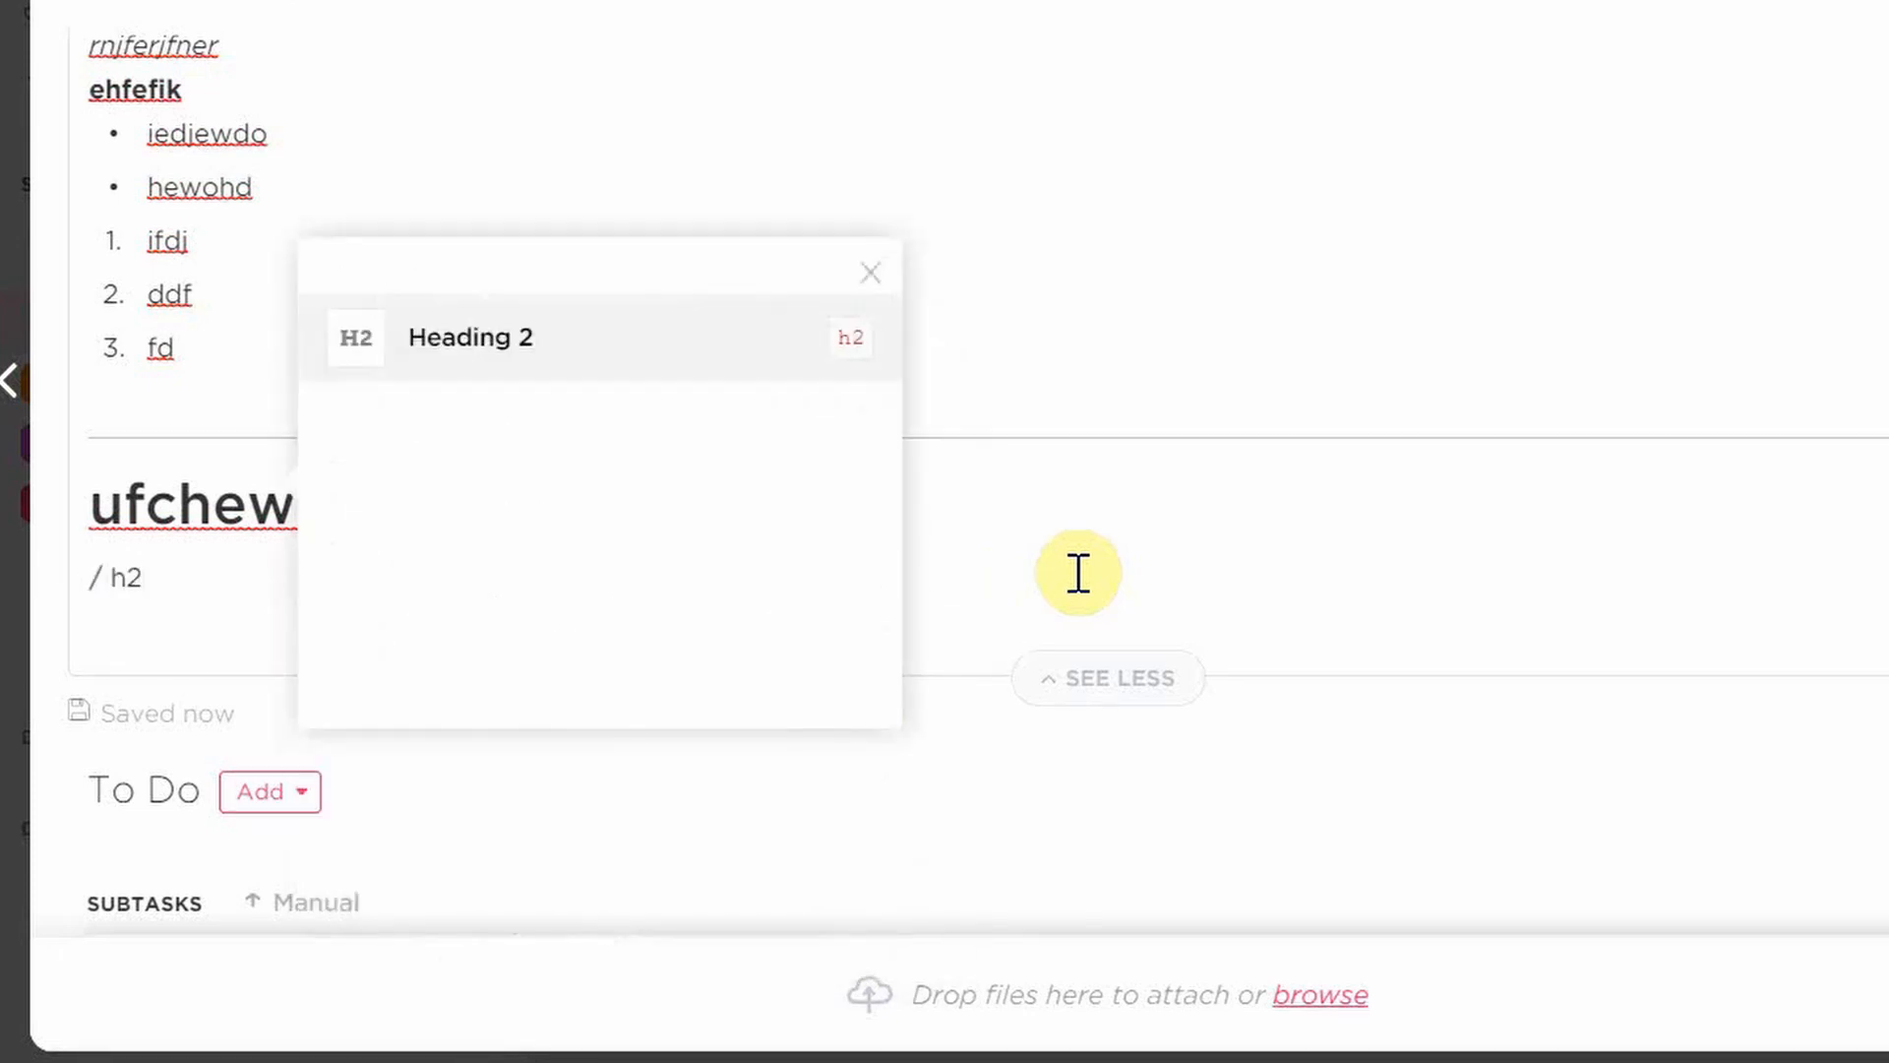
{"action": "key", "text": "Return"}
{"action": "type", "text": "fefewf"}
{"action": "key", "text": "Return"}
- Add the line "ifojerfijoe" as a Heading 3 with the /h3 slash command
{"action": "type", "text": "/"}
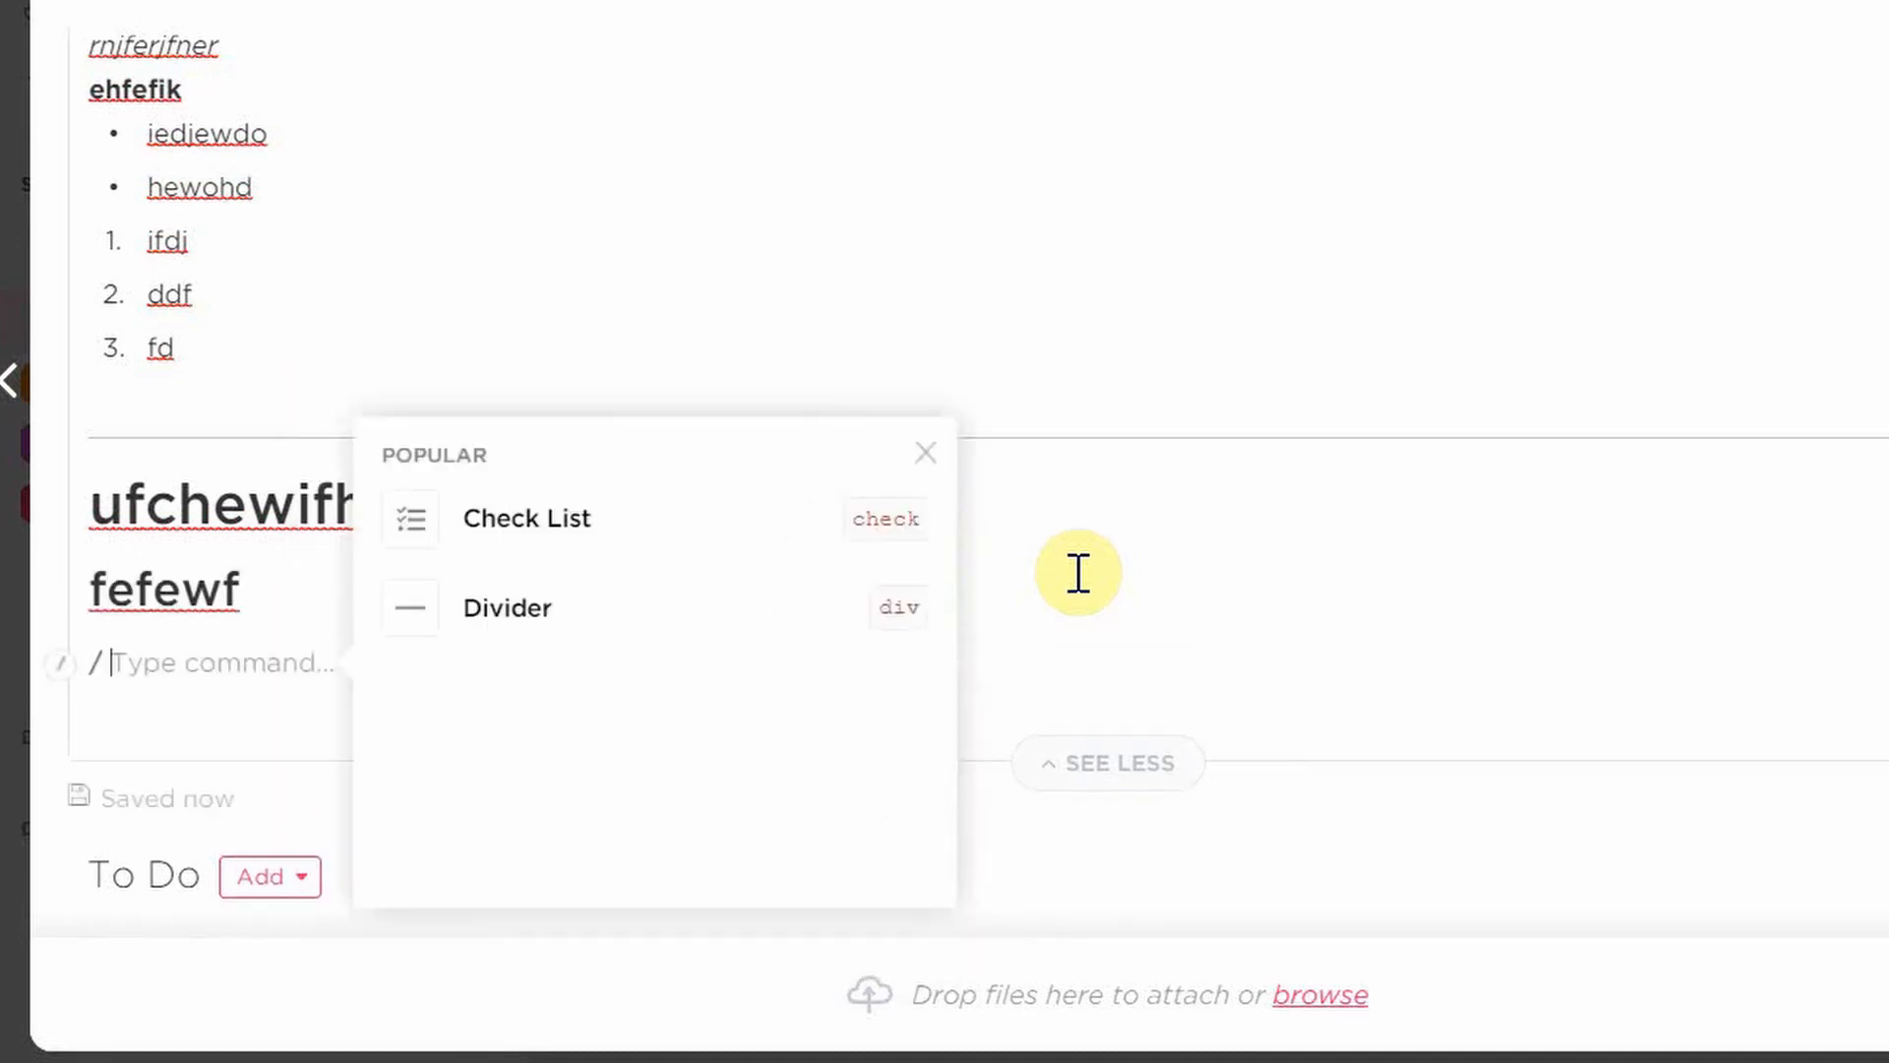
{"action": "type", "text": "h3"}
{"action": "key", "text": "Return"}
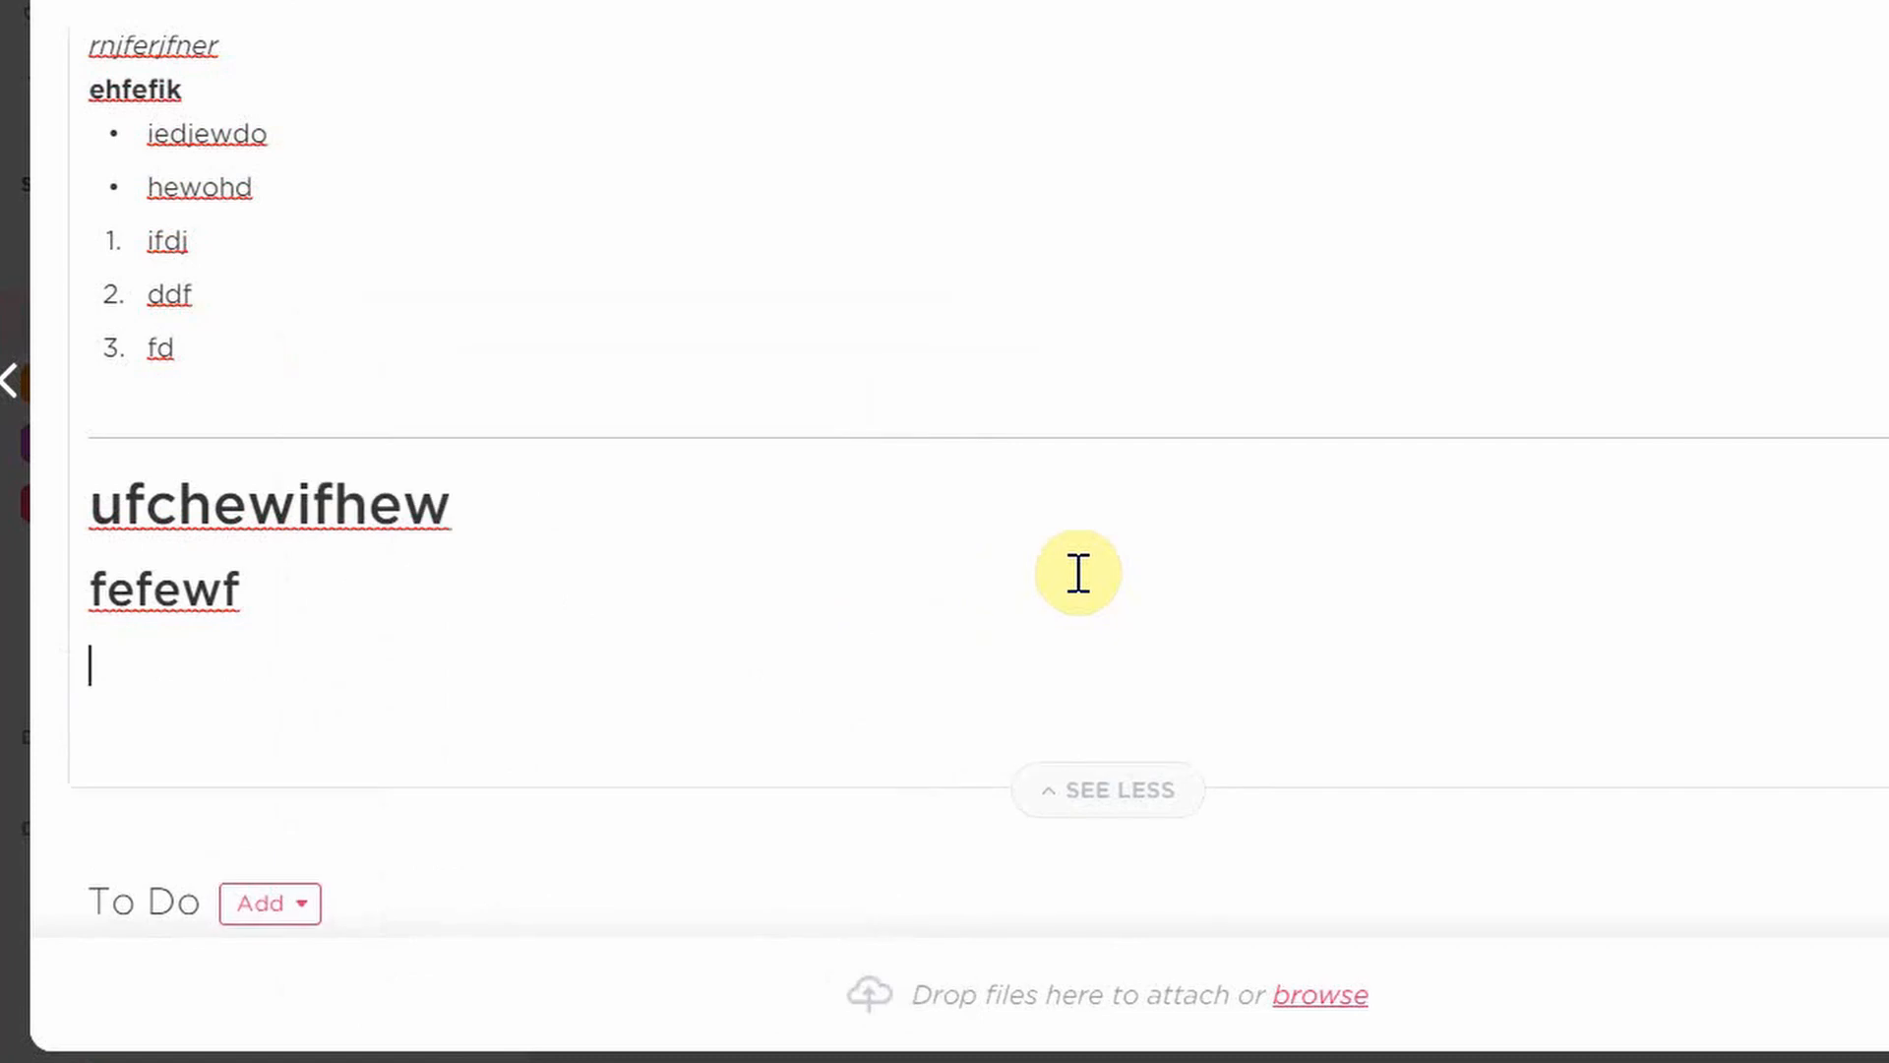
{"action": "type", "text": "ifojerfijoe"}
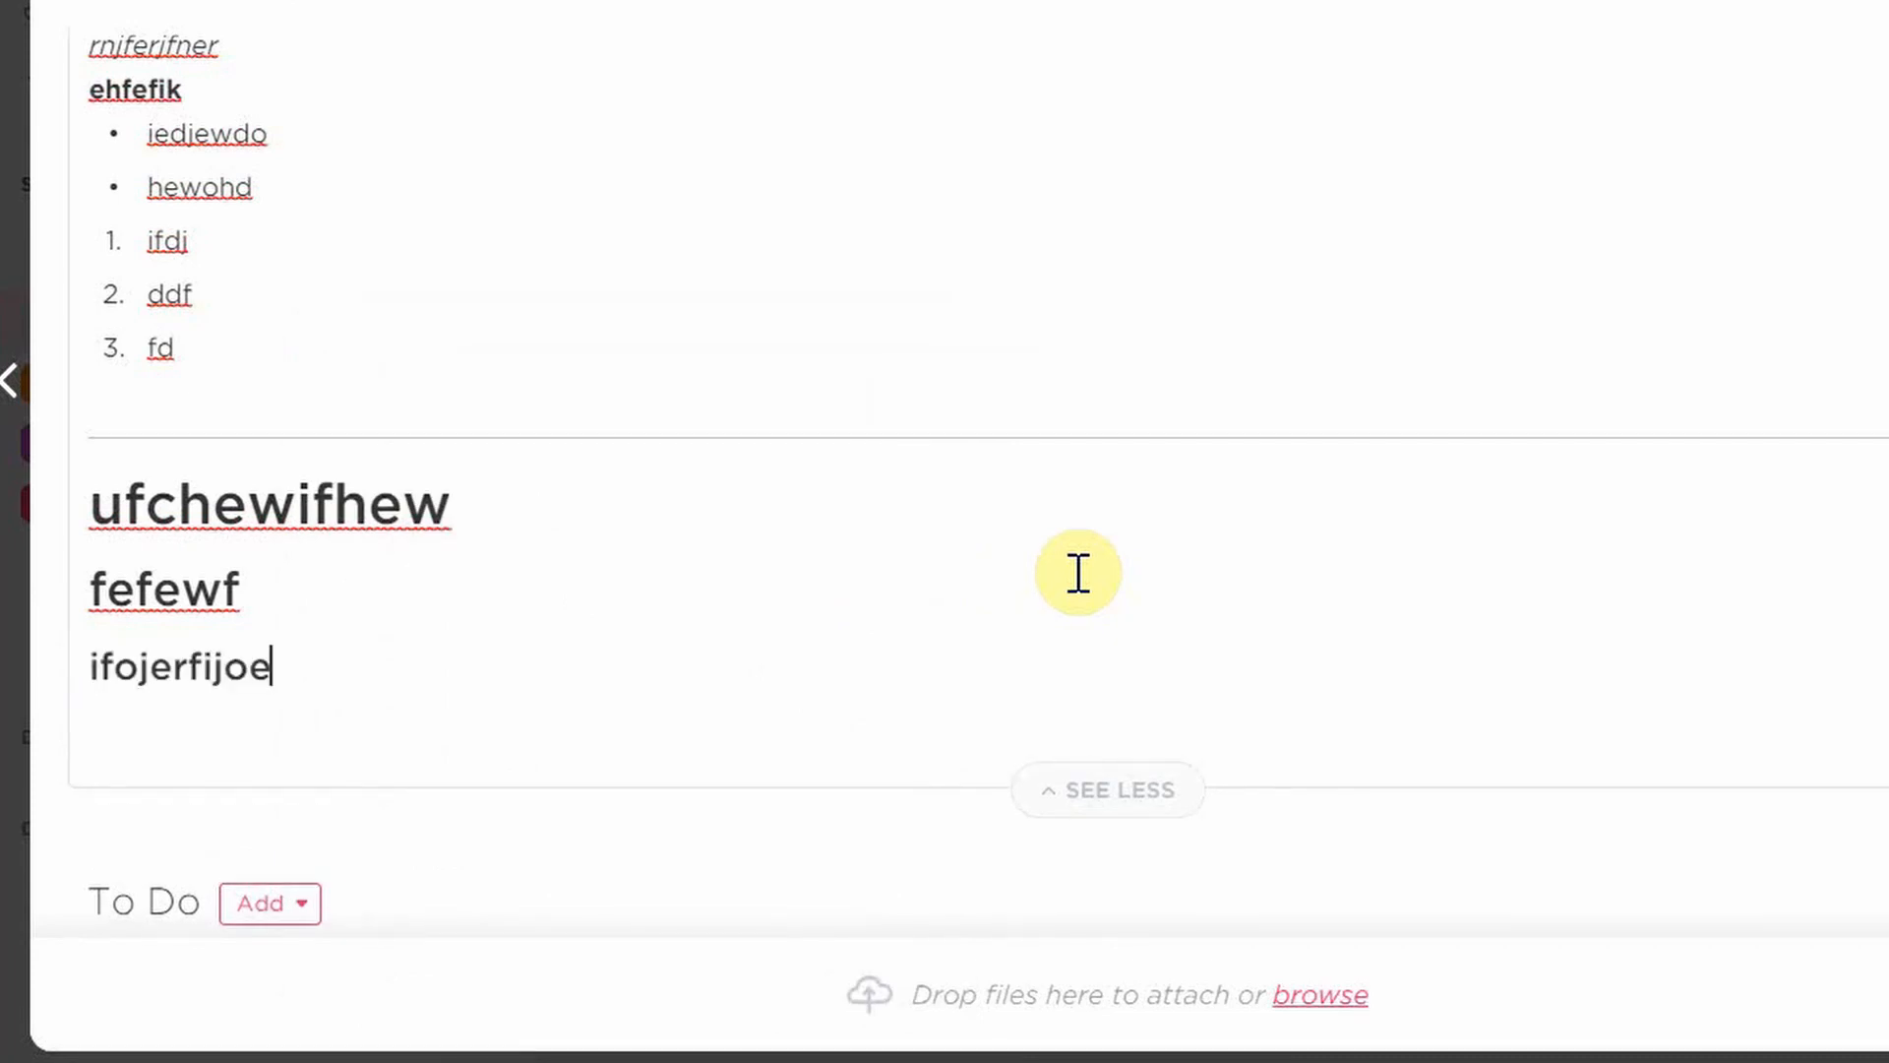
{"action": "key", "text": "Return"}
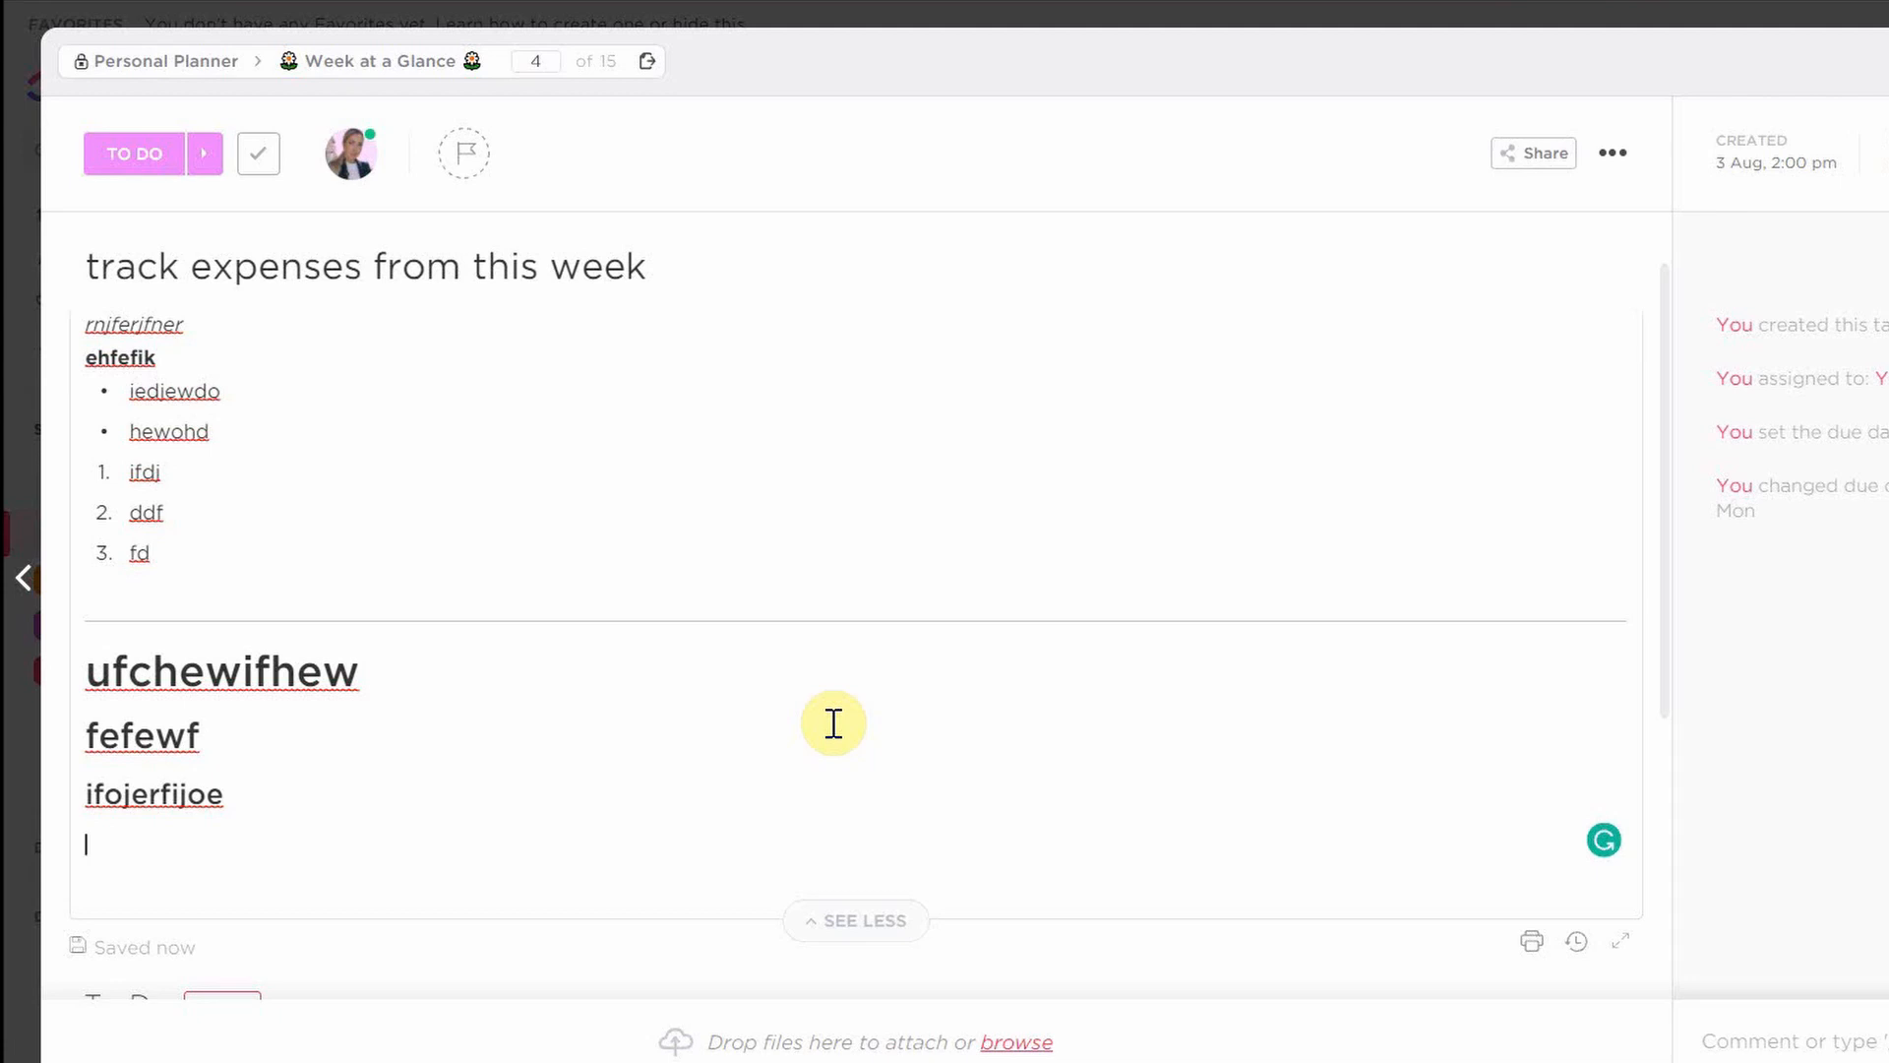
- Use background slash commands to add "irufhreifuerwi" with a yellow background and "ferfre" with a green background on separate lines
{"action": "type", "text": "/y"}
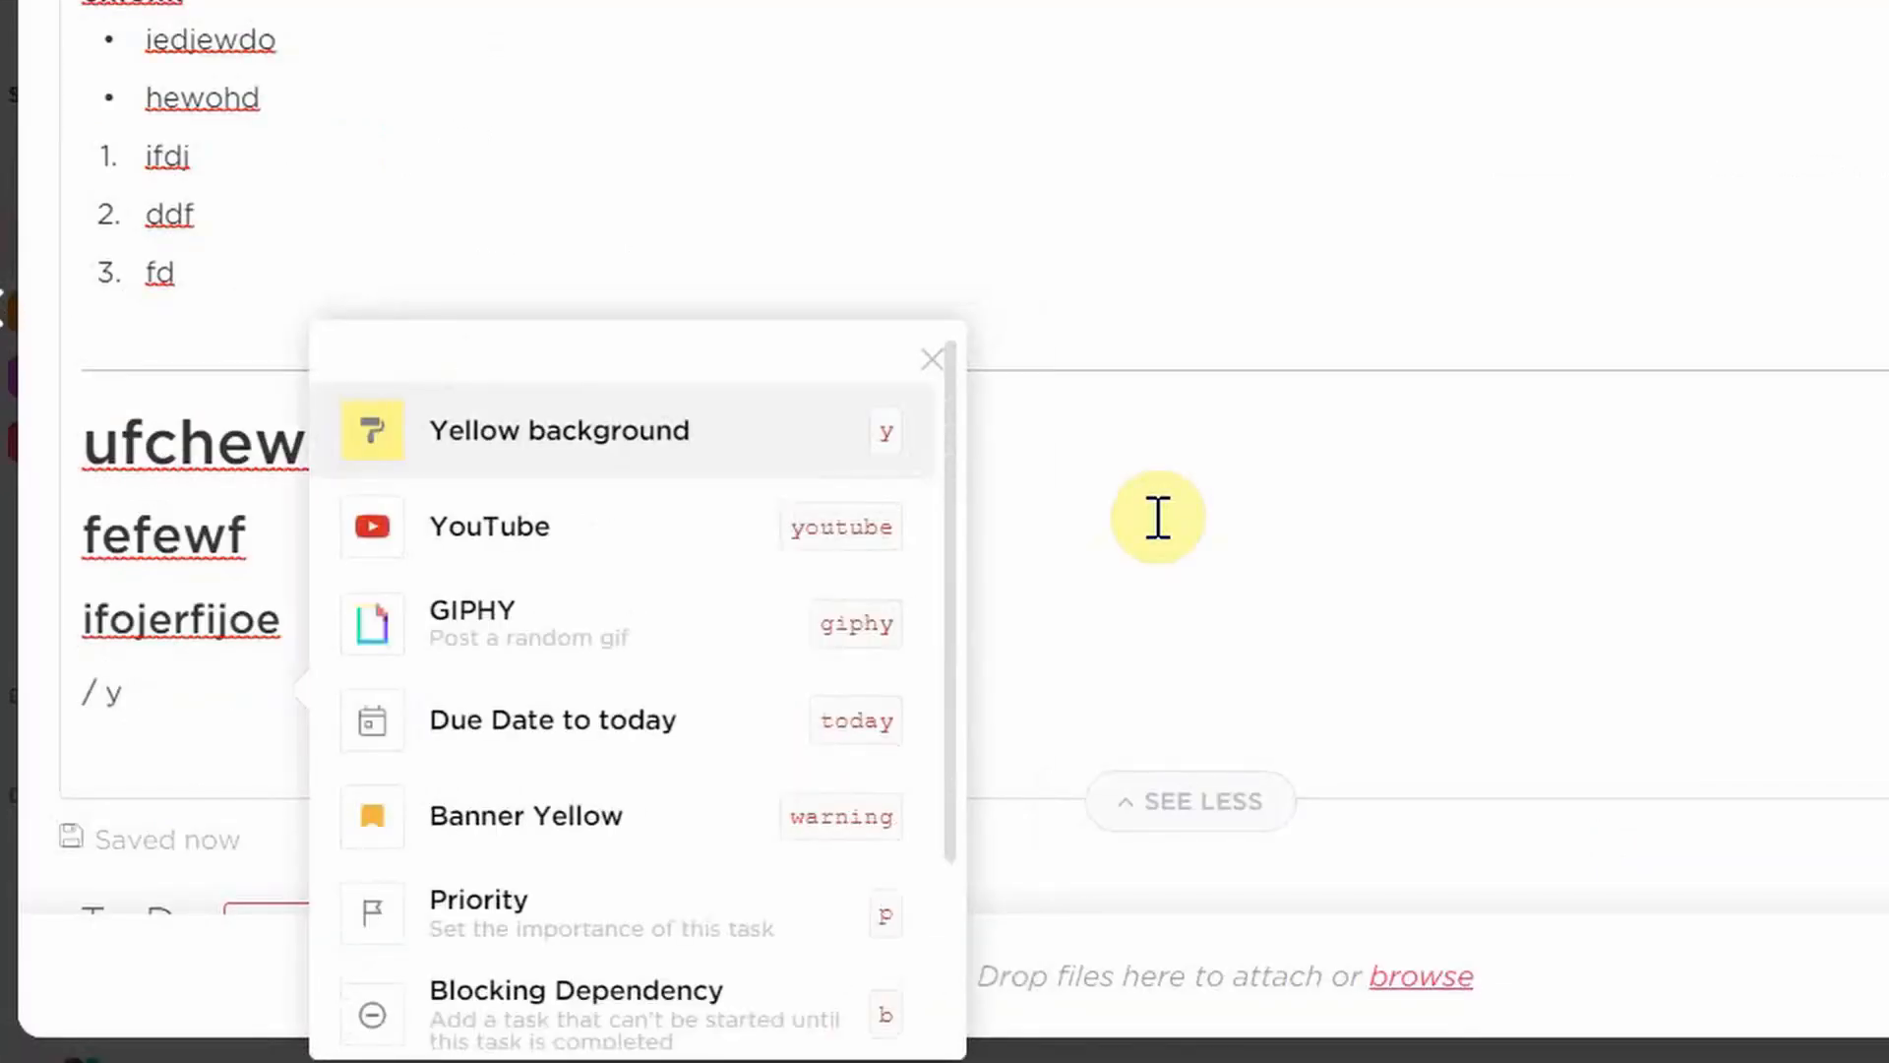
{"action": "key", "text": "Return"}
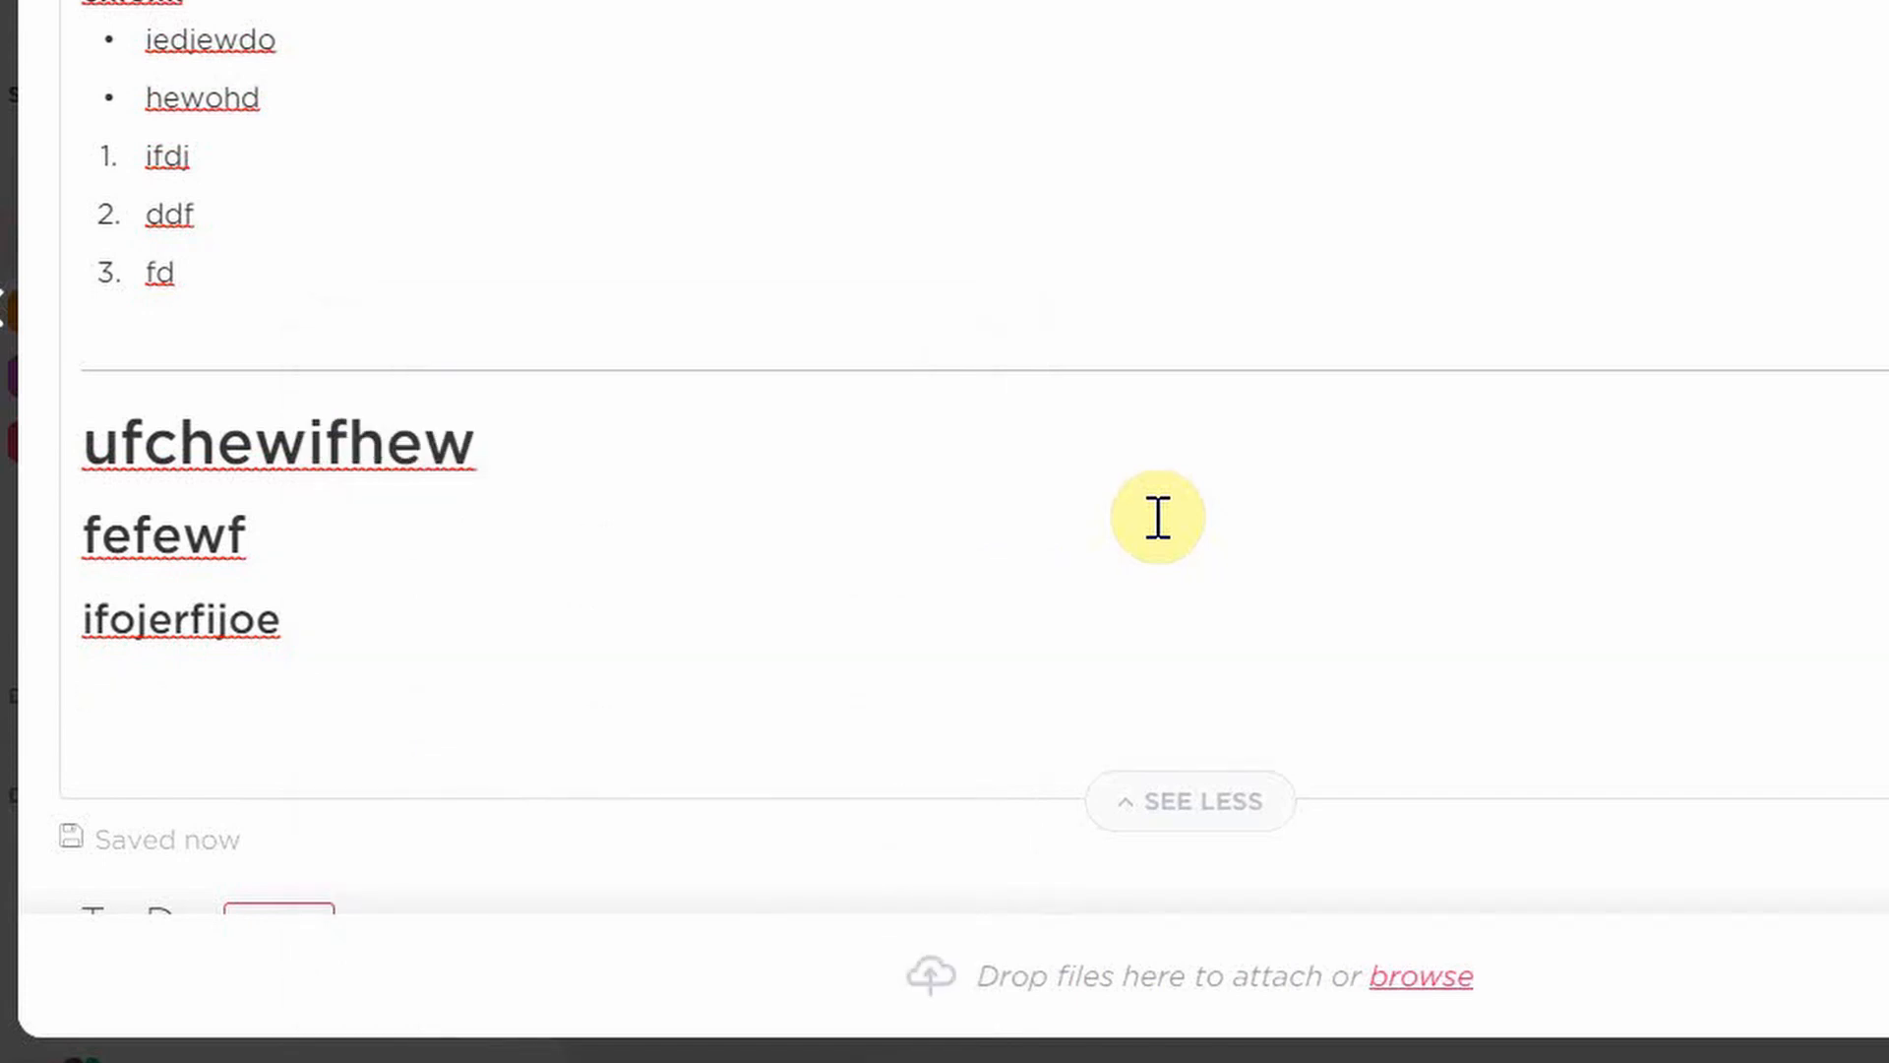
{"action": "type", "text": "irufhreifuerwi"}
{"action": "key", "text": "Return"}
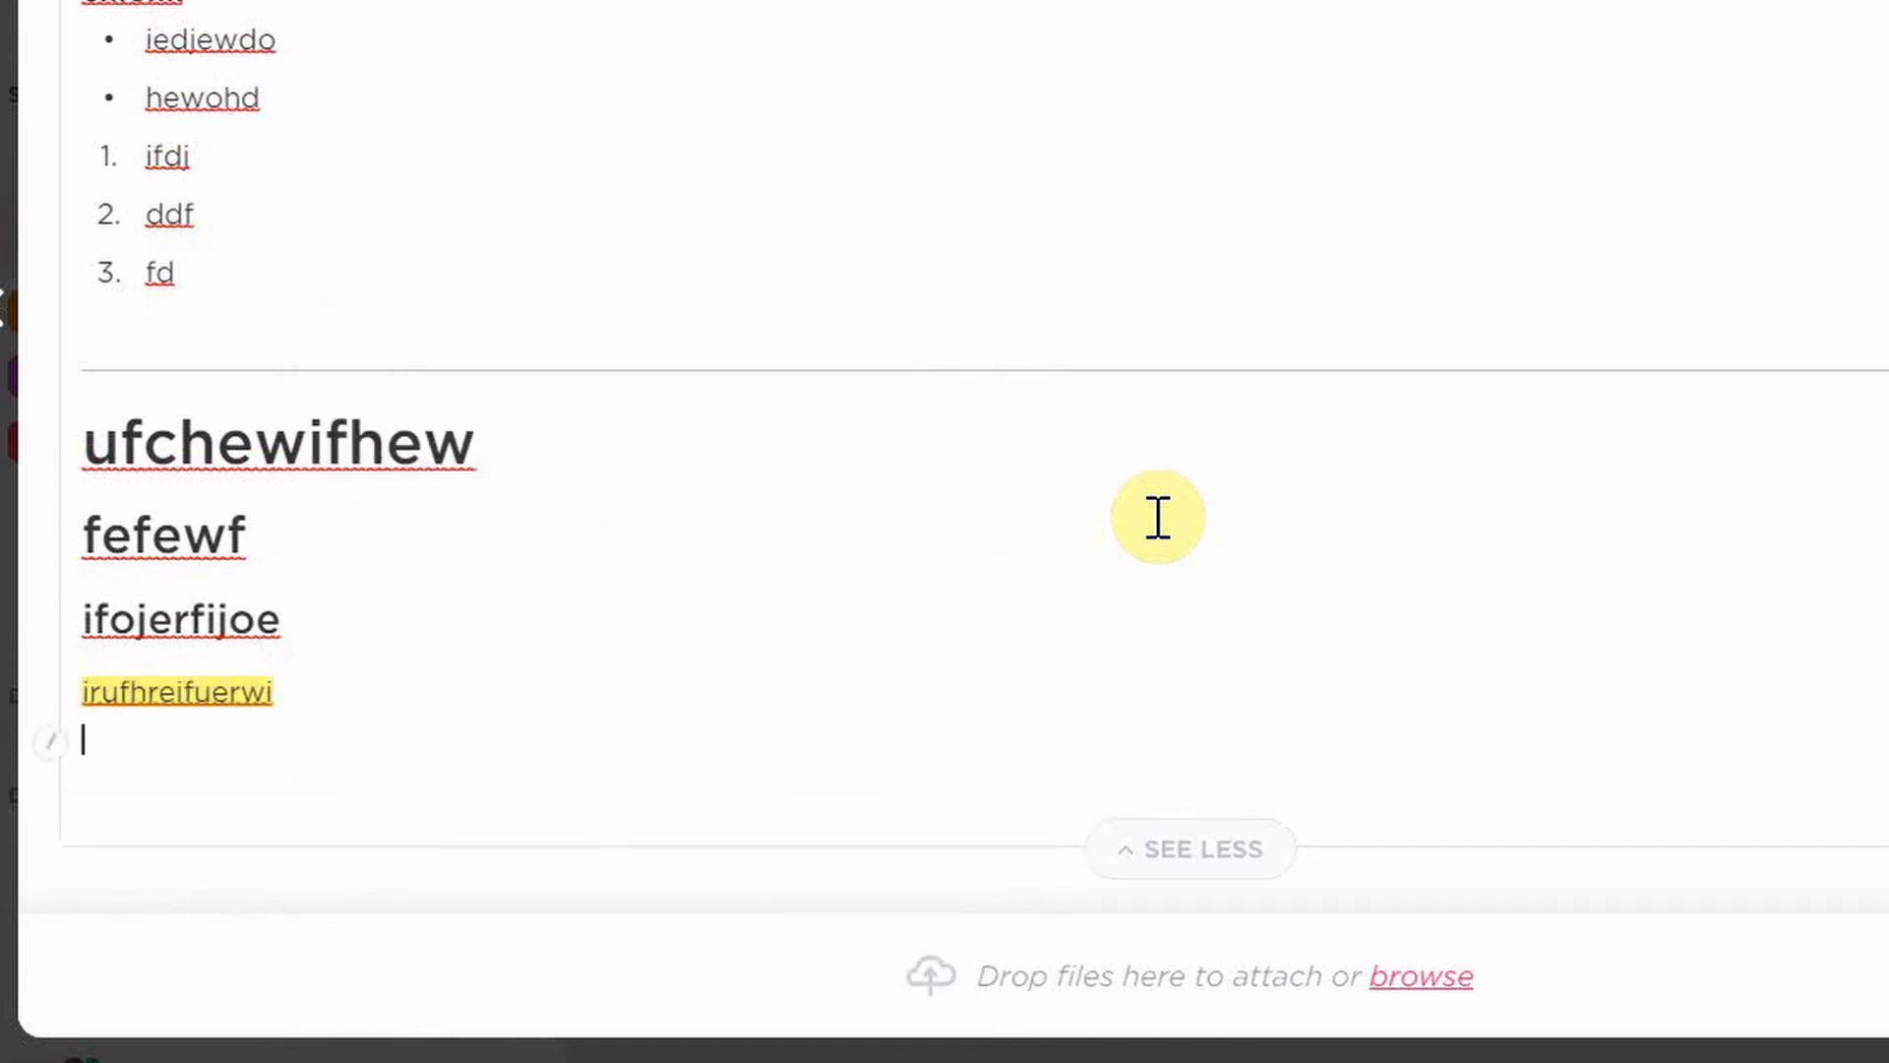
{"action": "type", "text": "/ g"}
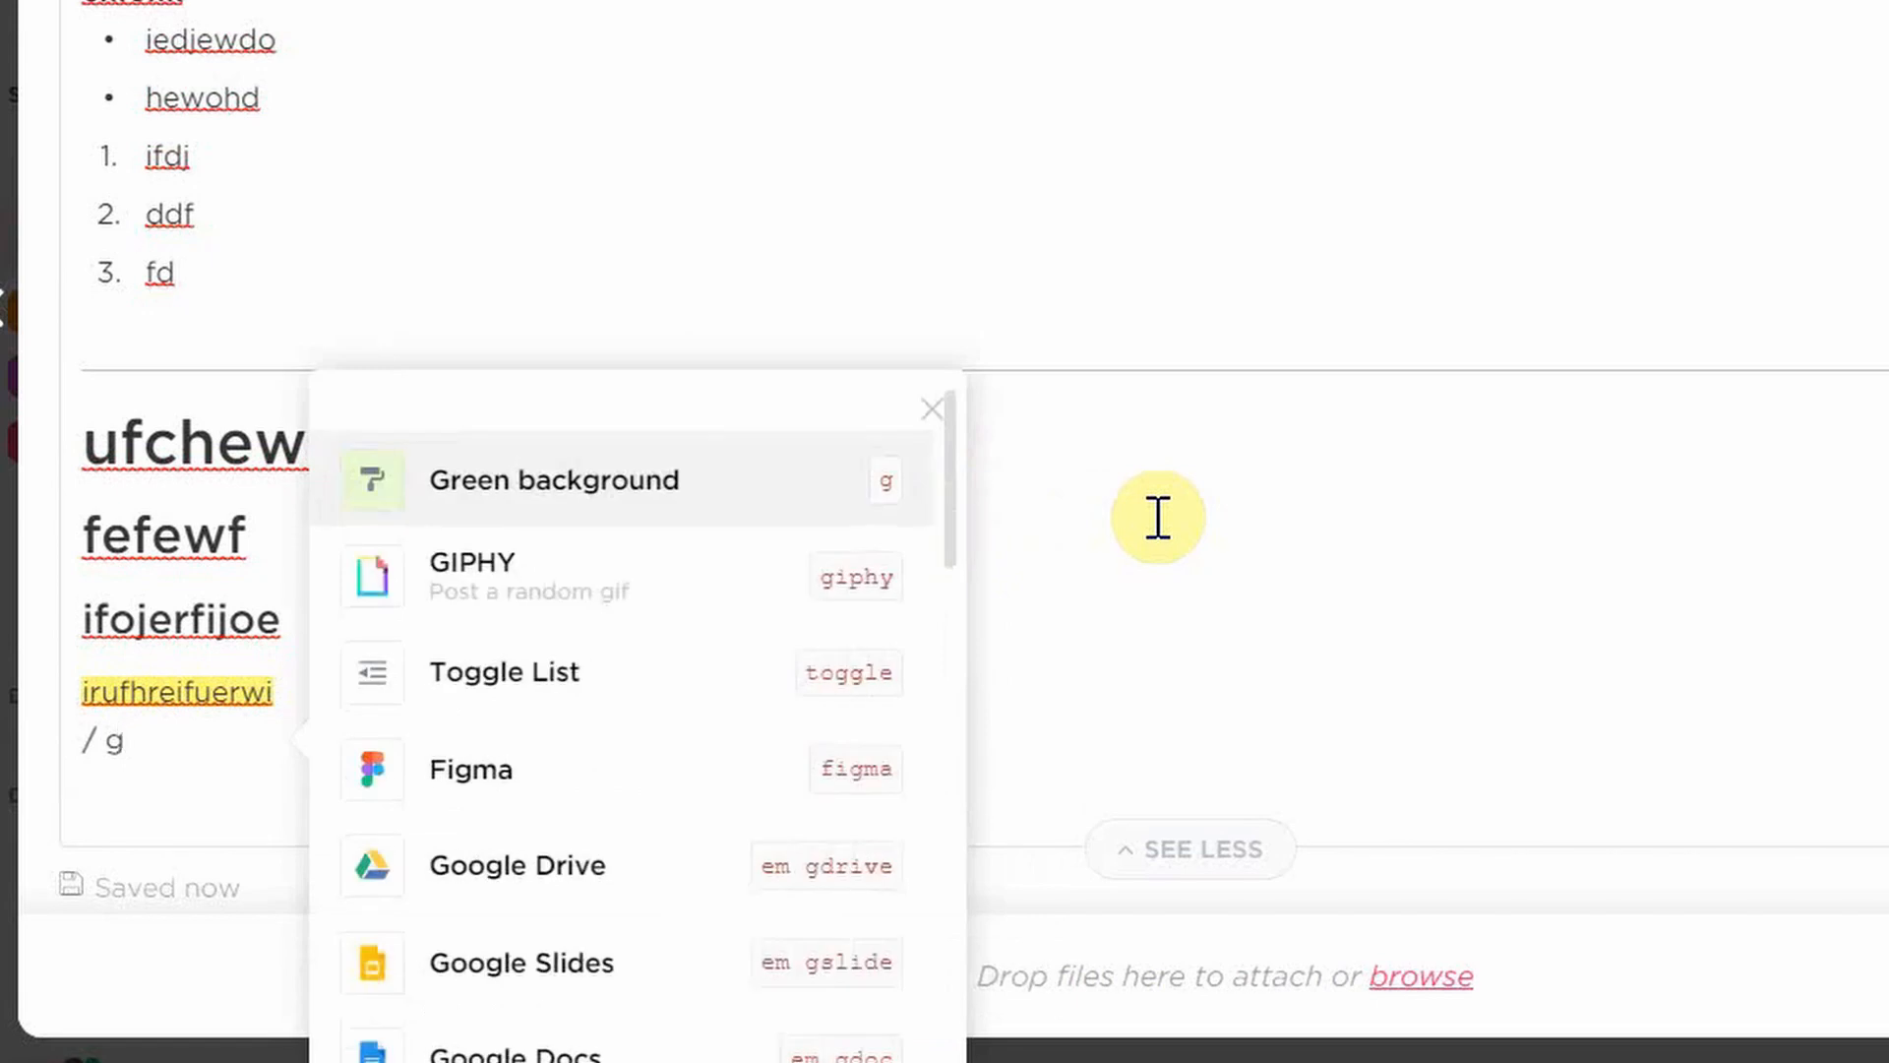
{"action": "key", "text": "Return"}
{"action": "type", "text": "ferfre"}
{"action": "key", "text": "Return"}
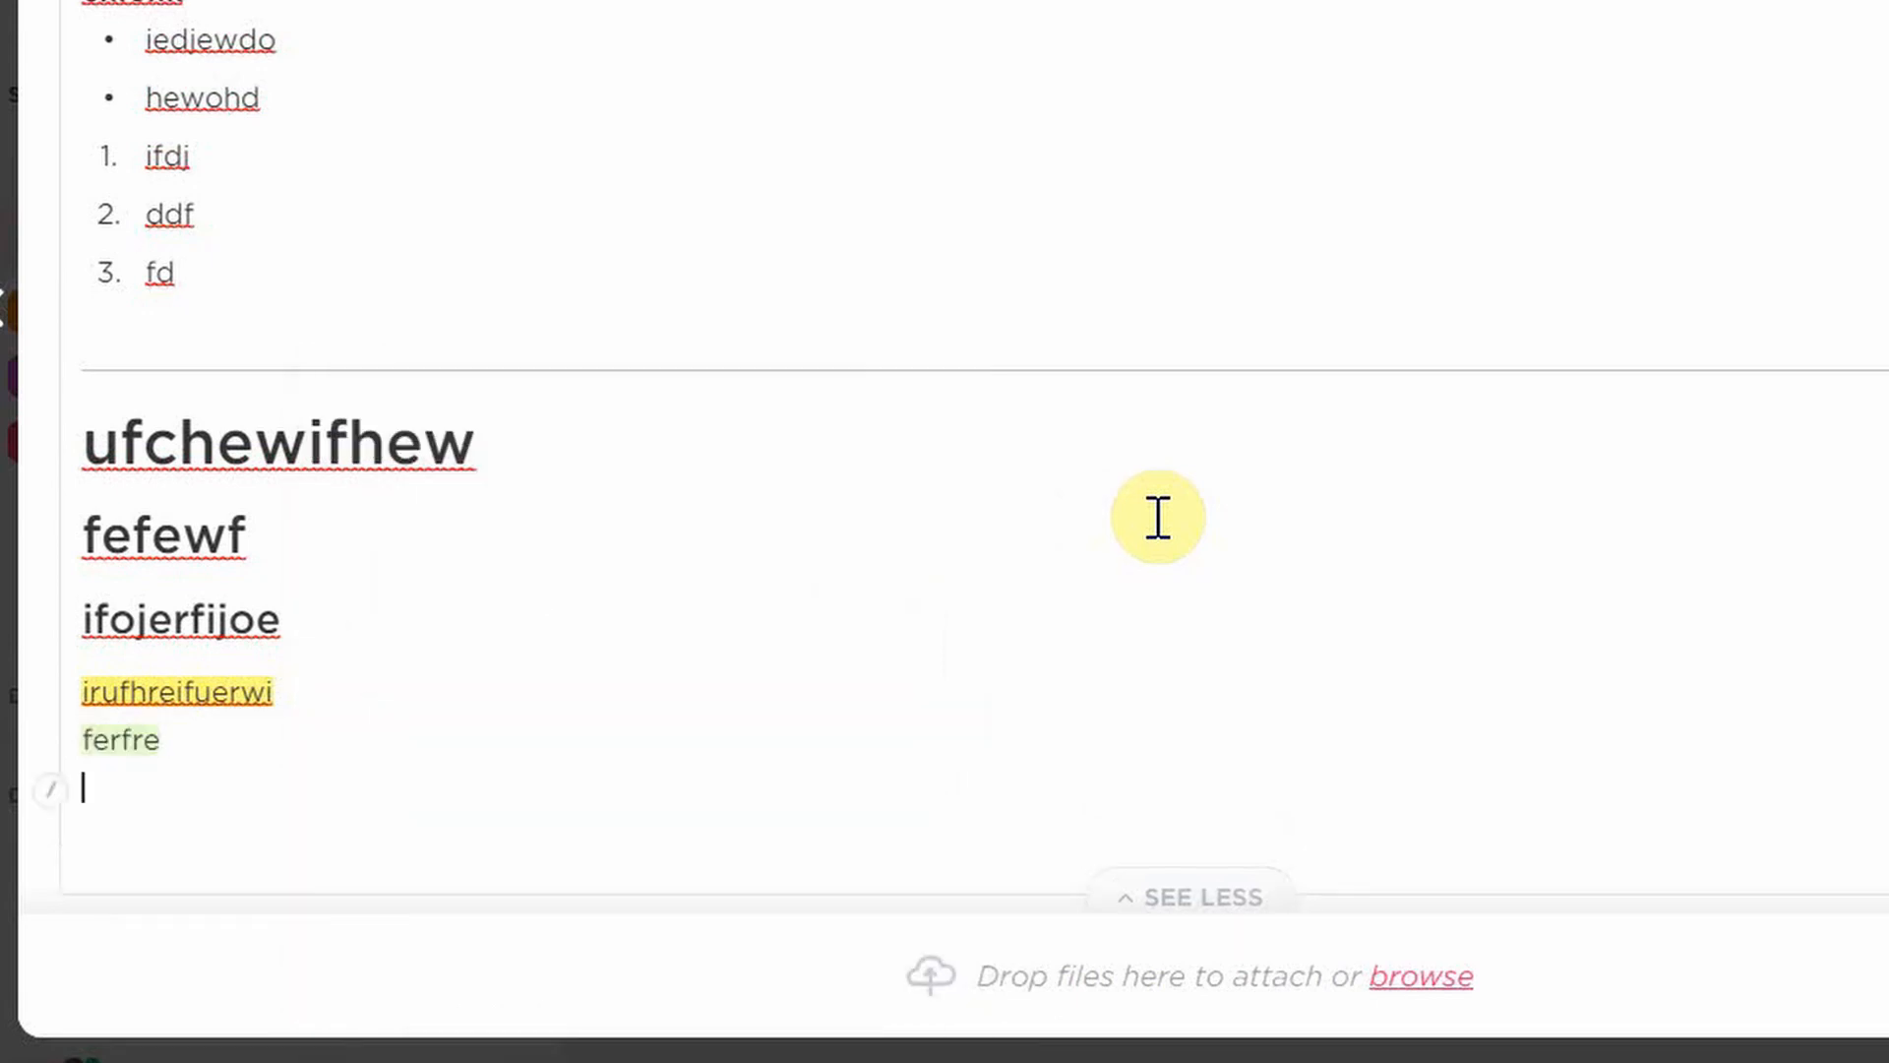
- Use background slash commands to add "edewfewwf" with a red background and "fedfedfe" with a blue background on separate lines
{"action": "type", "text": "/"}
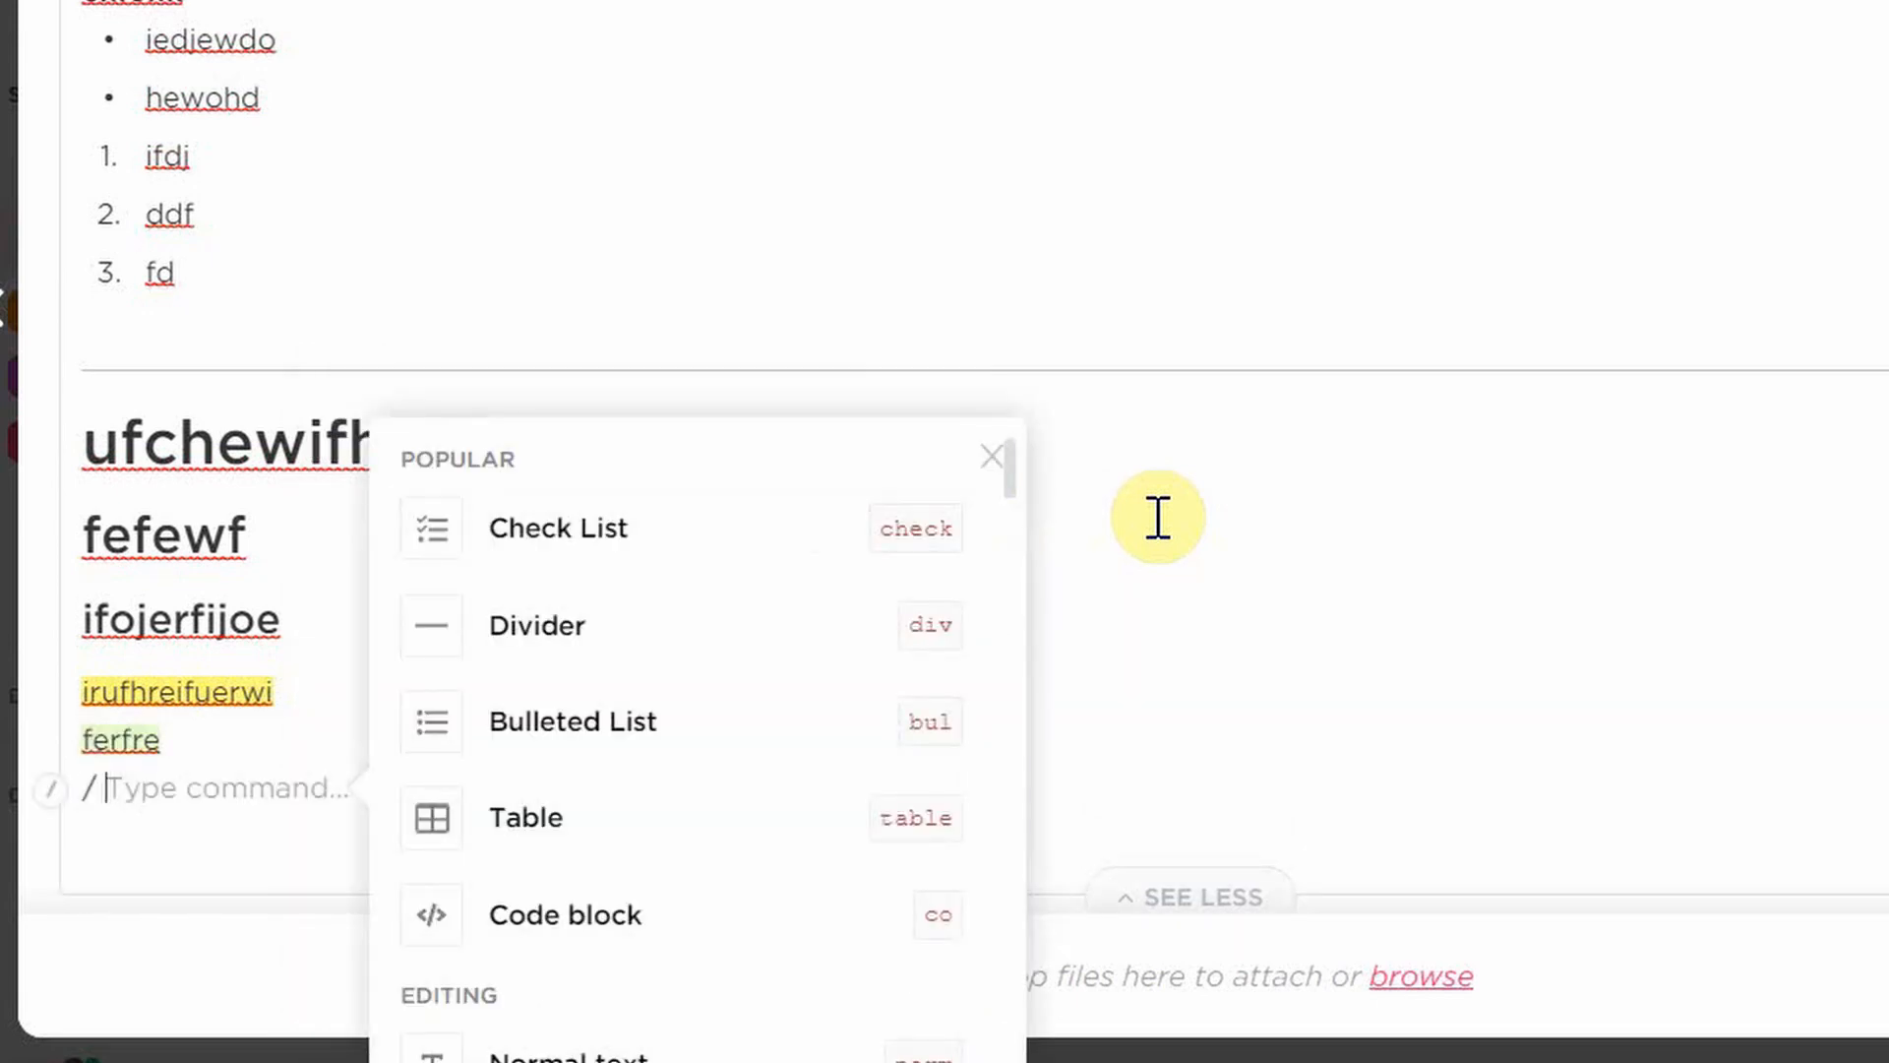
{"action": "type", "text": "r"}
{"action": "key", "text": "Return"}
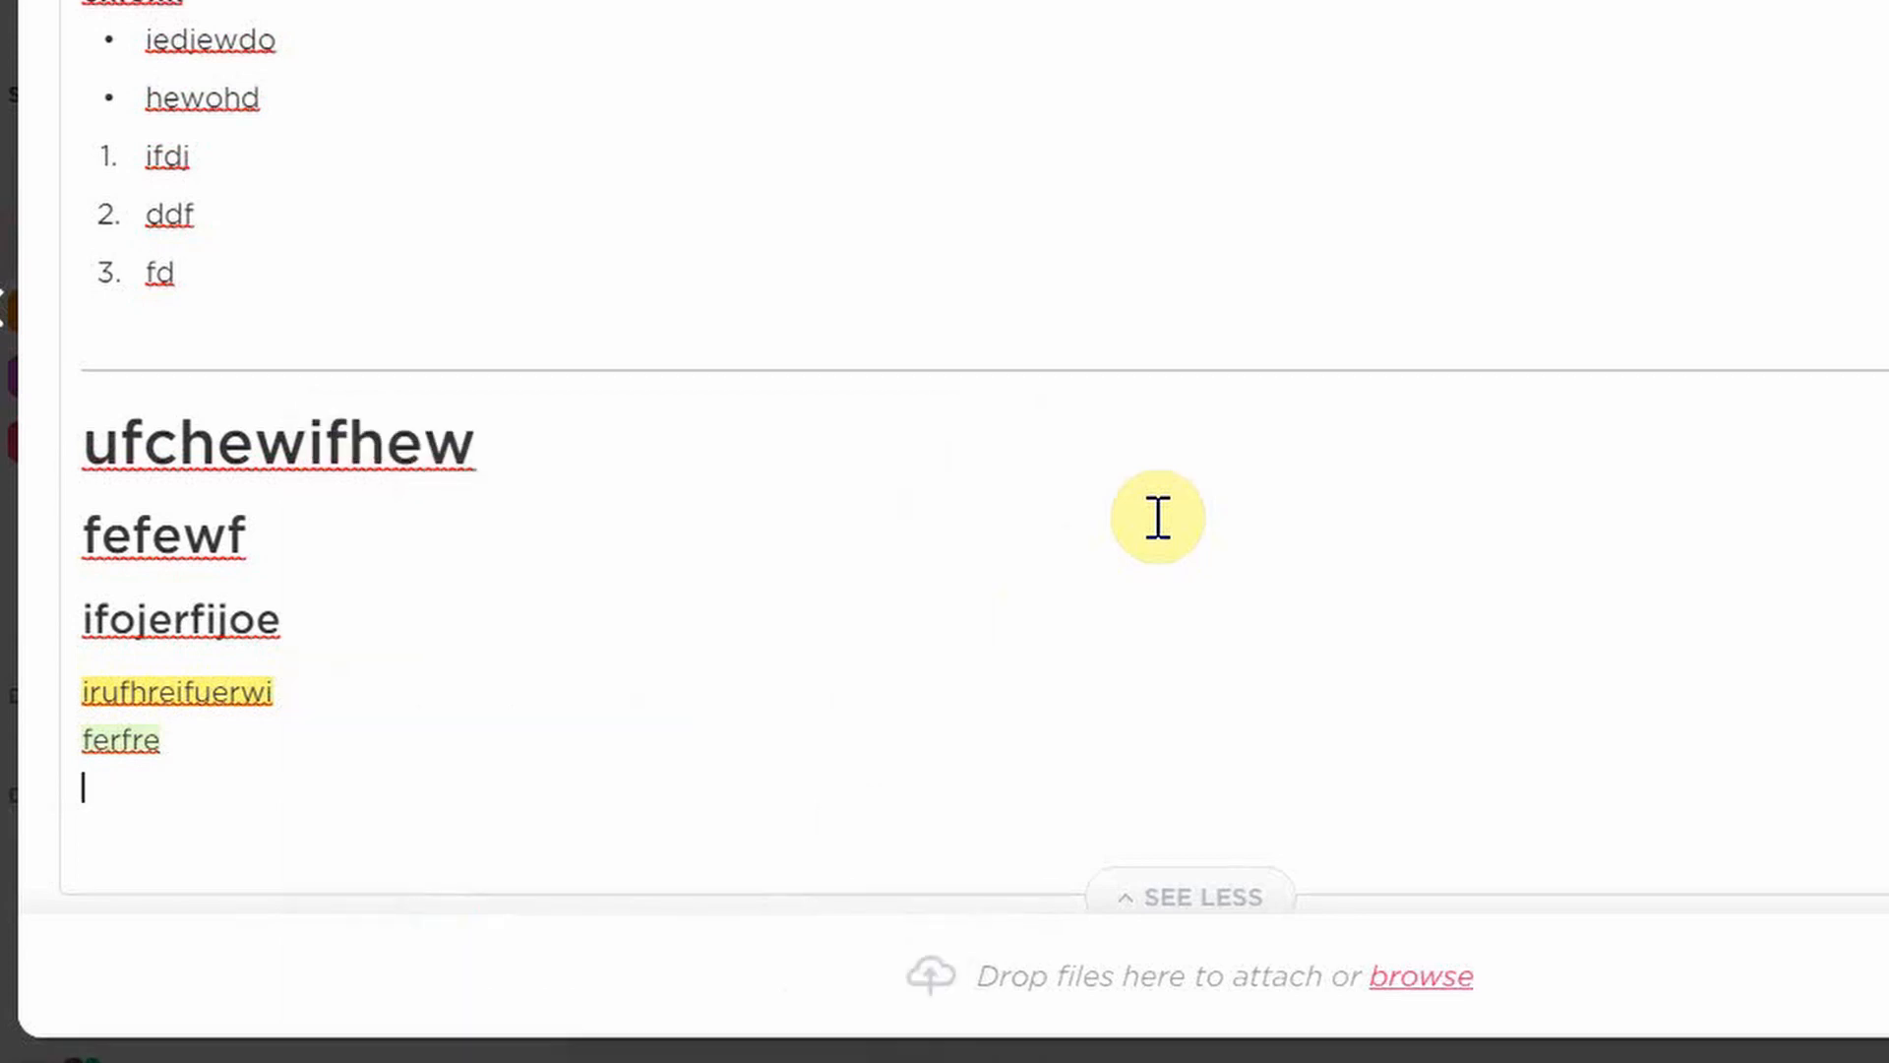
{"action": "type", "text": "edewfewwf"}
{"action": "key", "text": "Return"}
{"action": "type", "text": "/bl"}
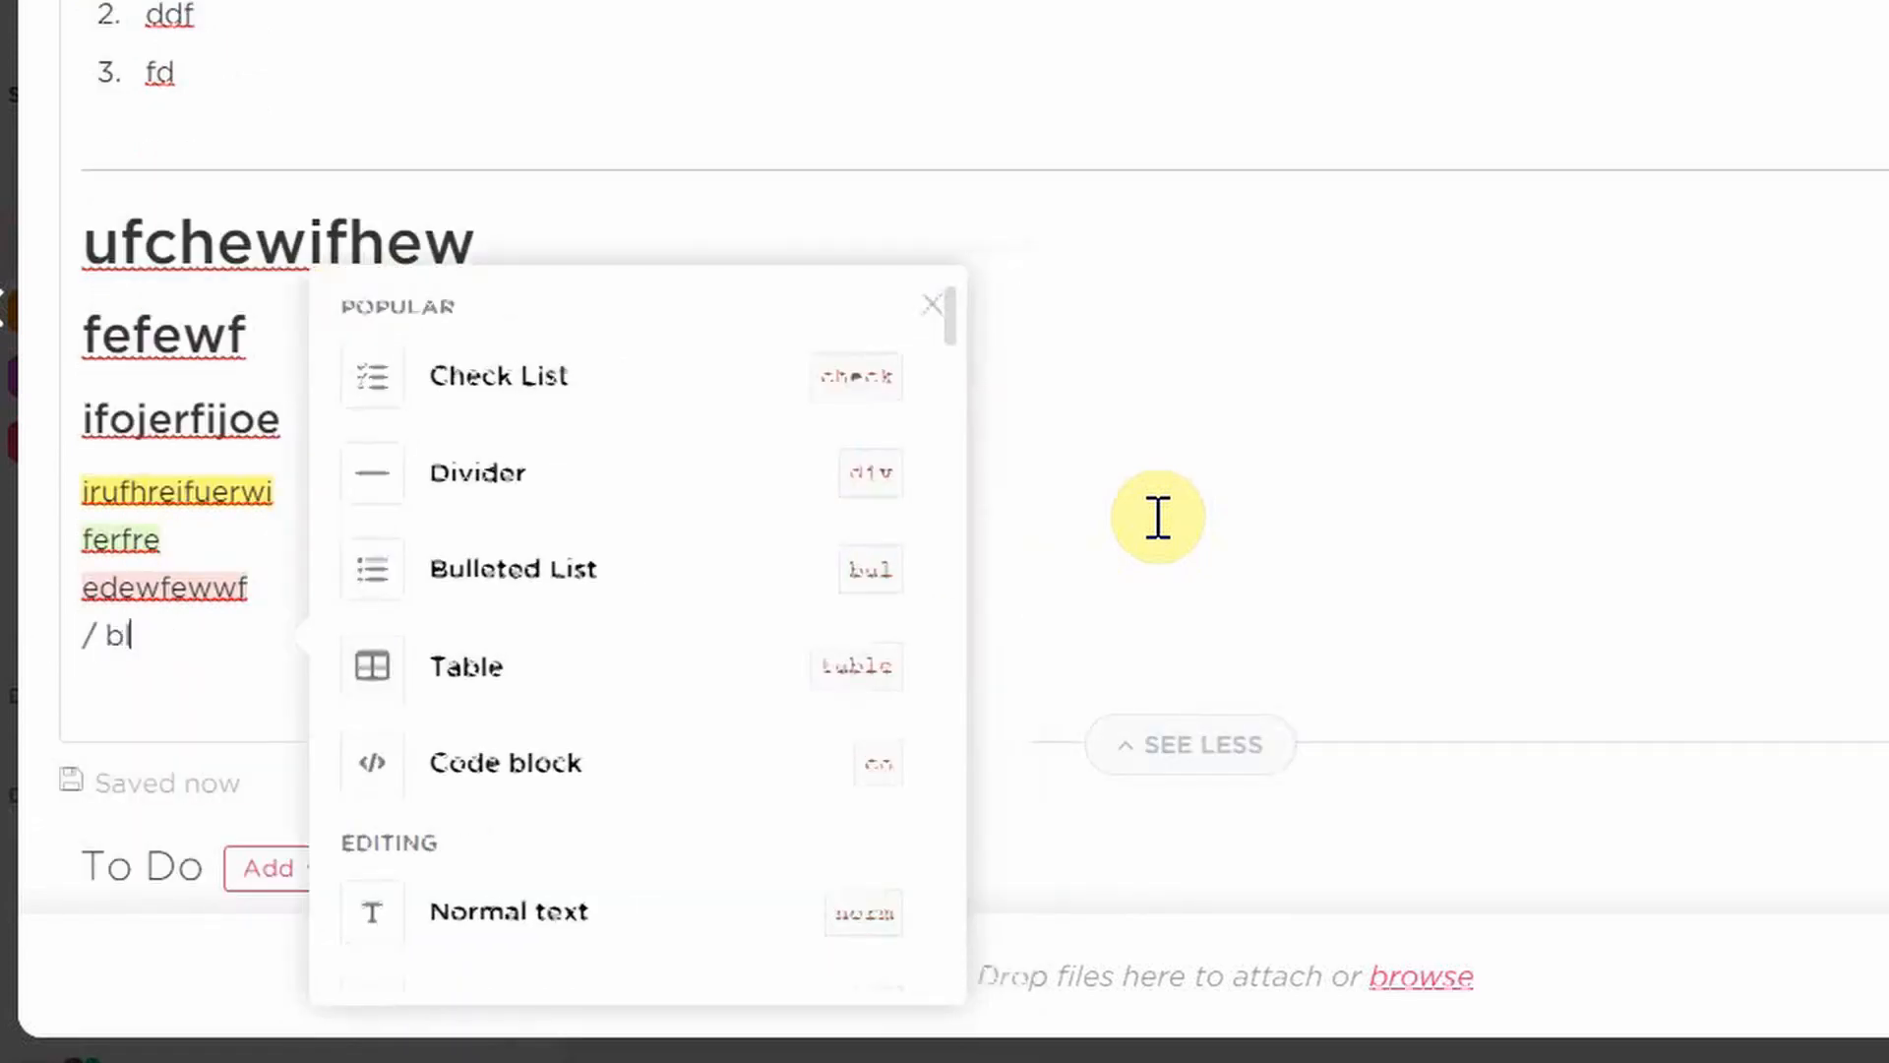
{"action": "key", "text": "Return"}
{"action": "type", "text": "fedfedfe"}
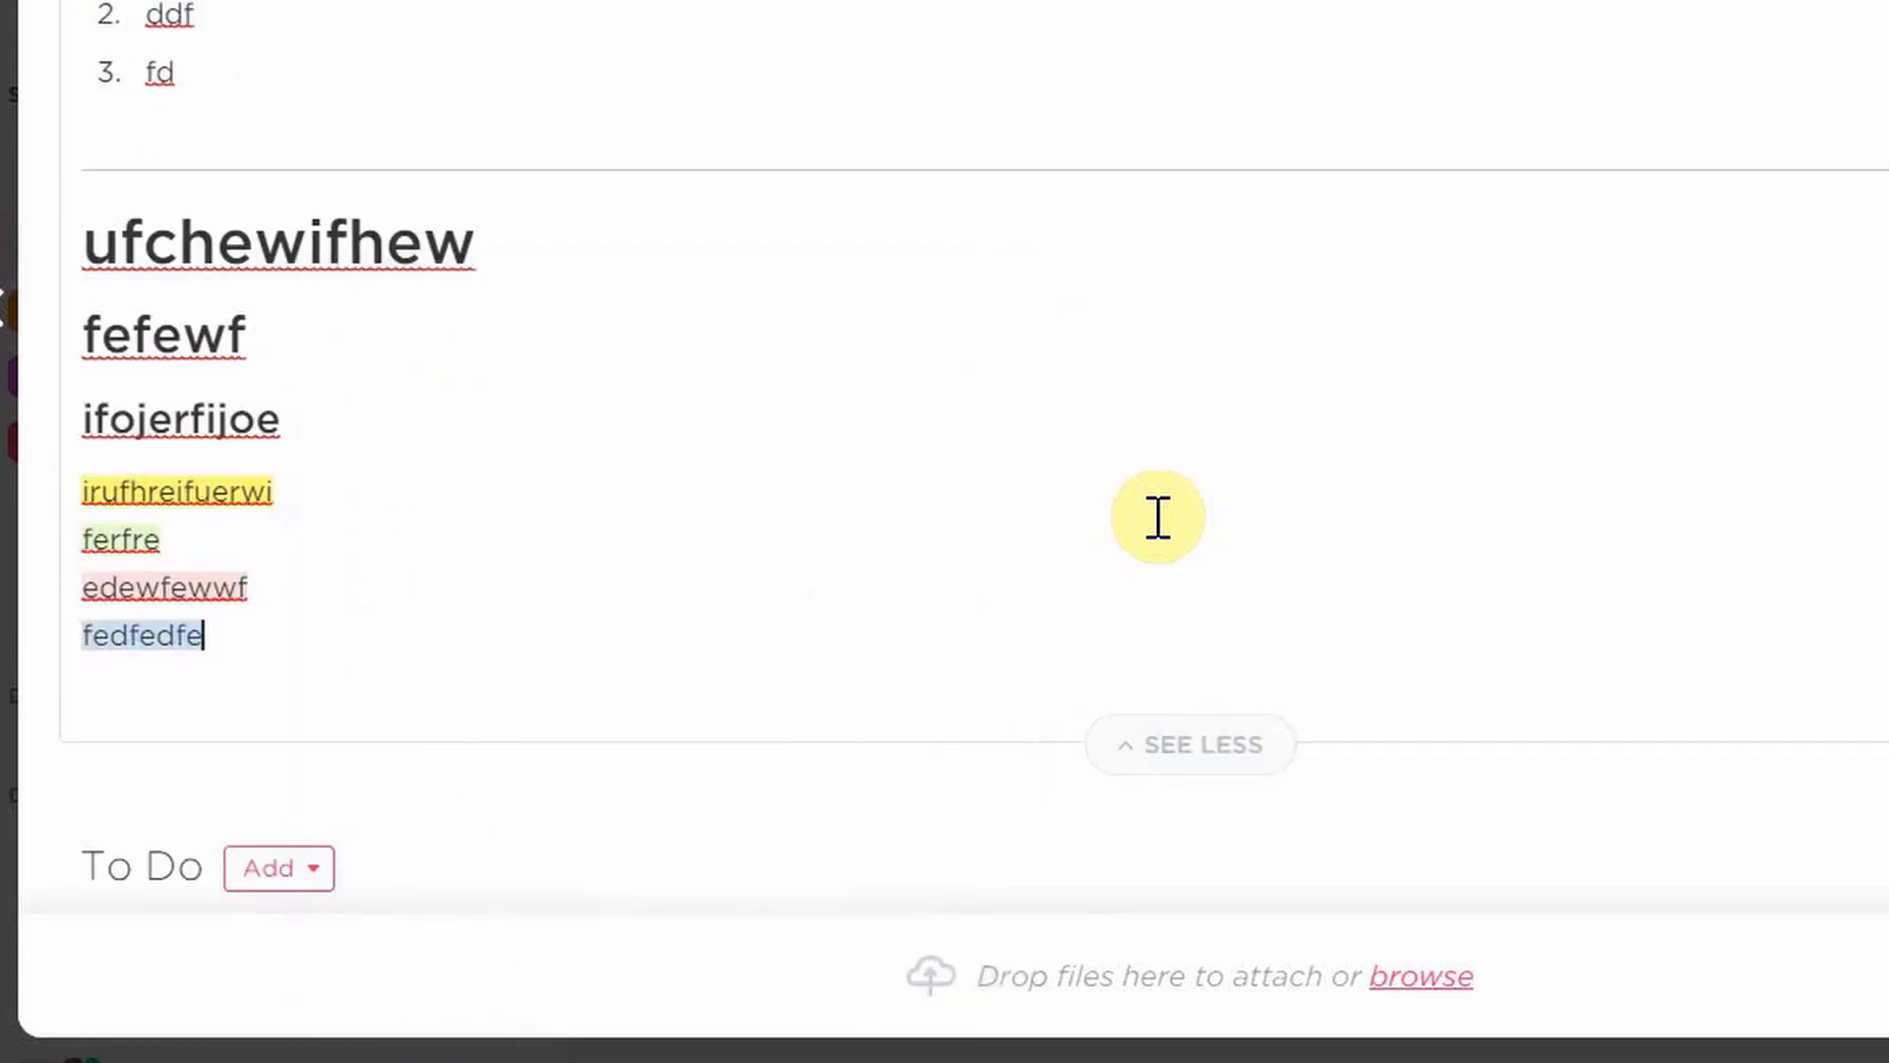
{"action": "key", "text": "Return"}
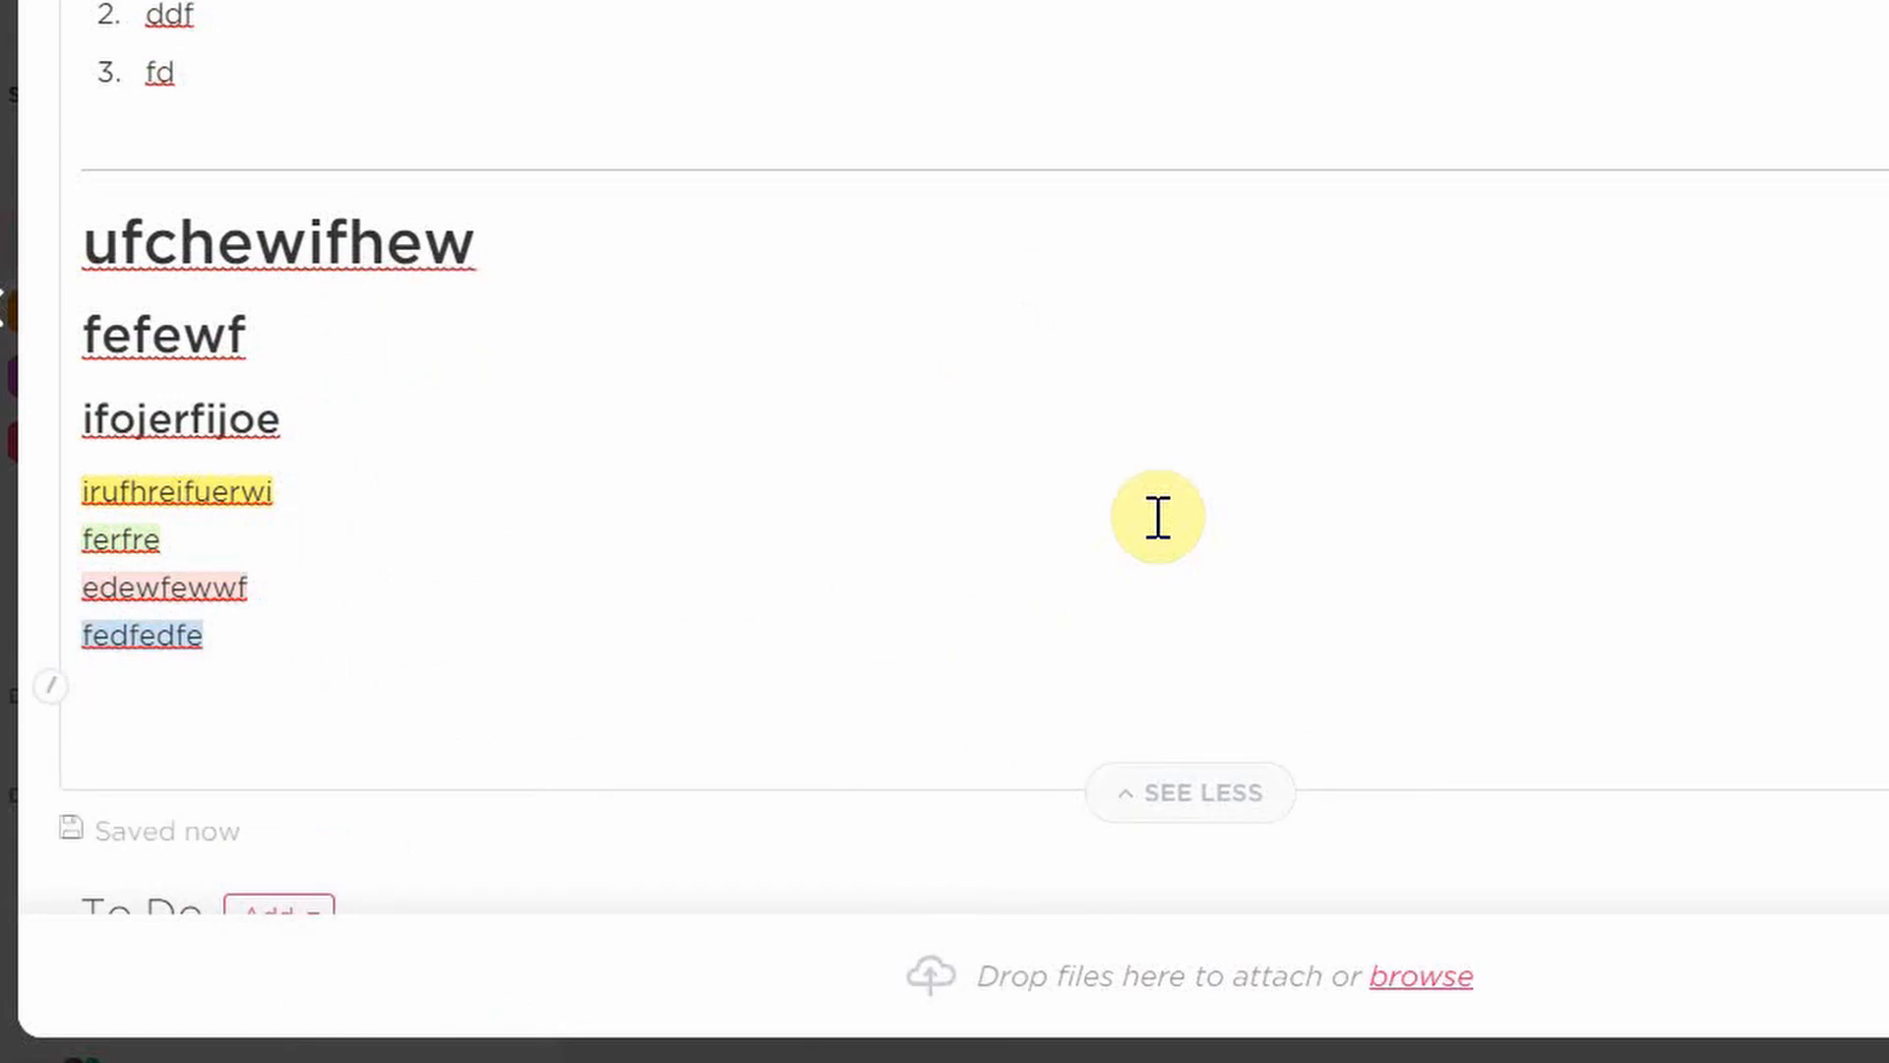
- Add the line "rferferf" with a purple background using the /prp slash command
{"action": "type", "text": "/ prp"}
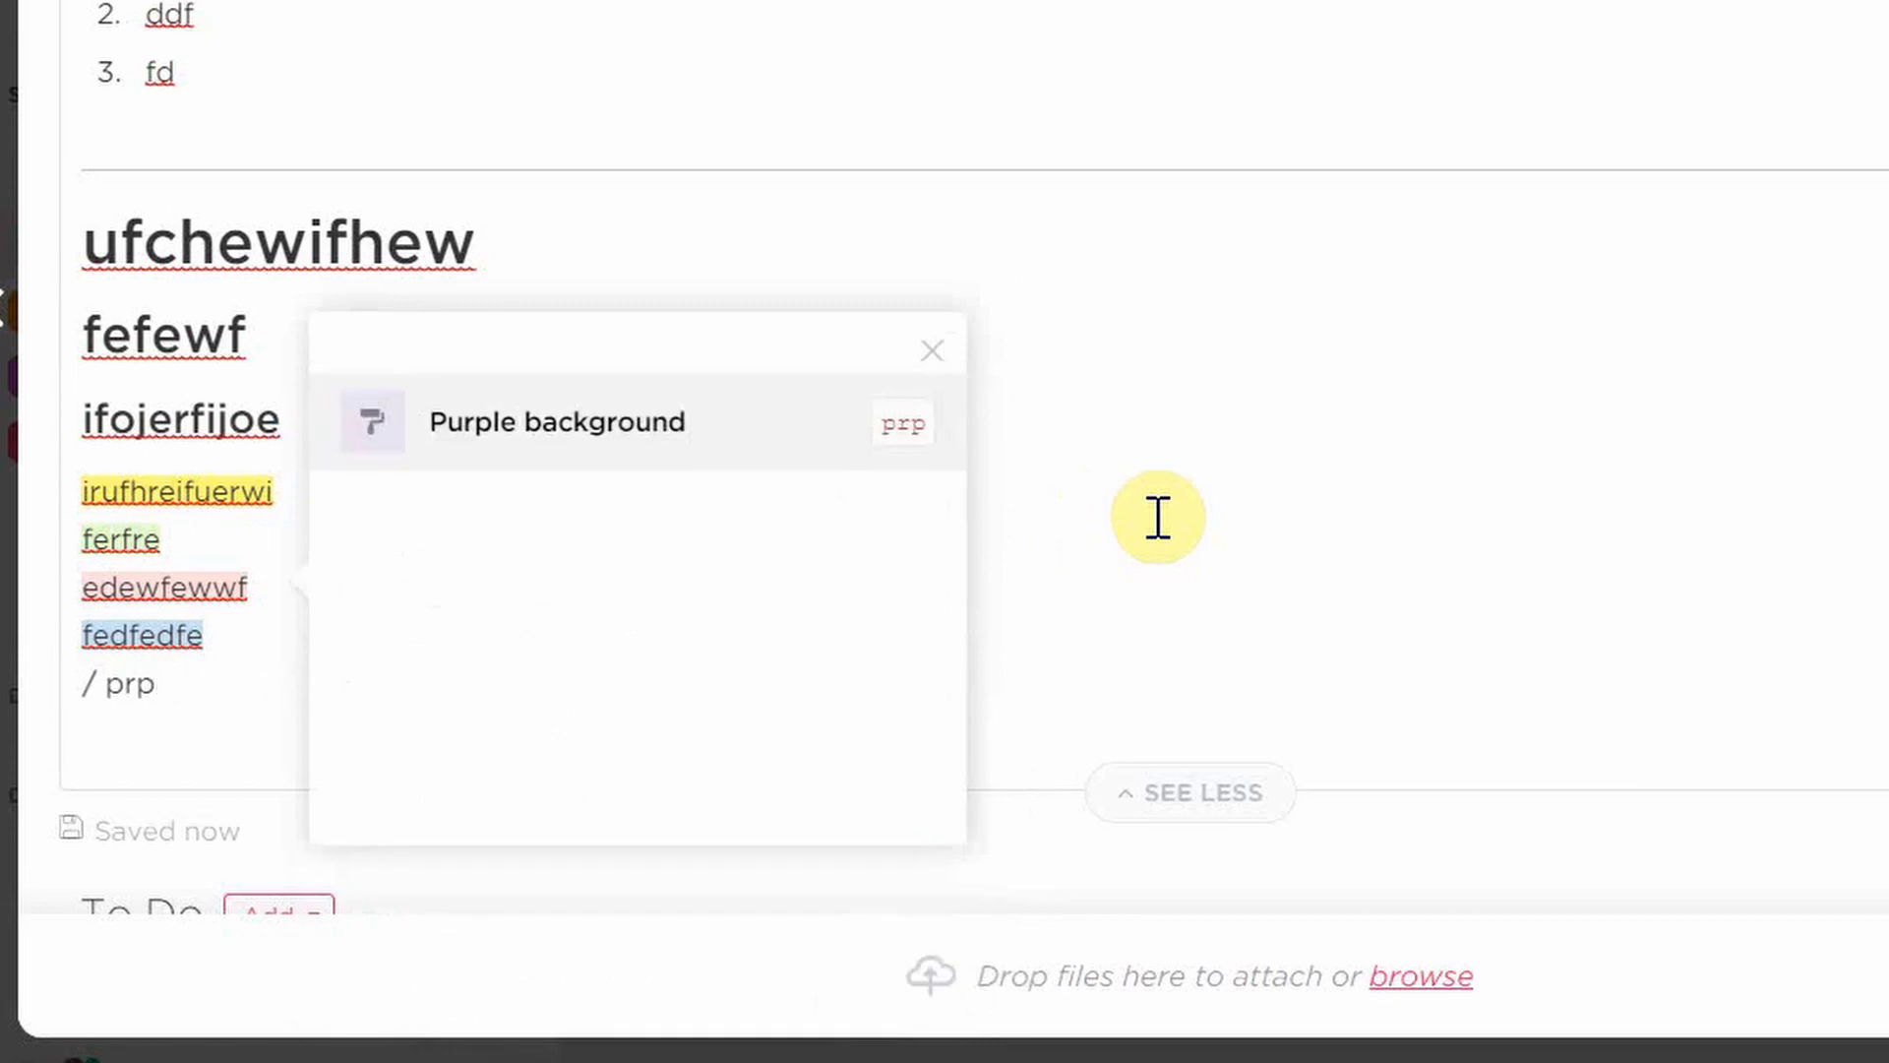
{"action": "key", "text": "Return"}
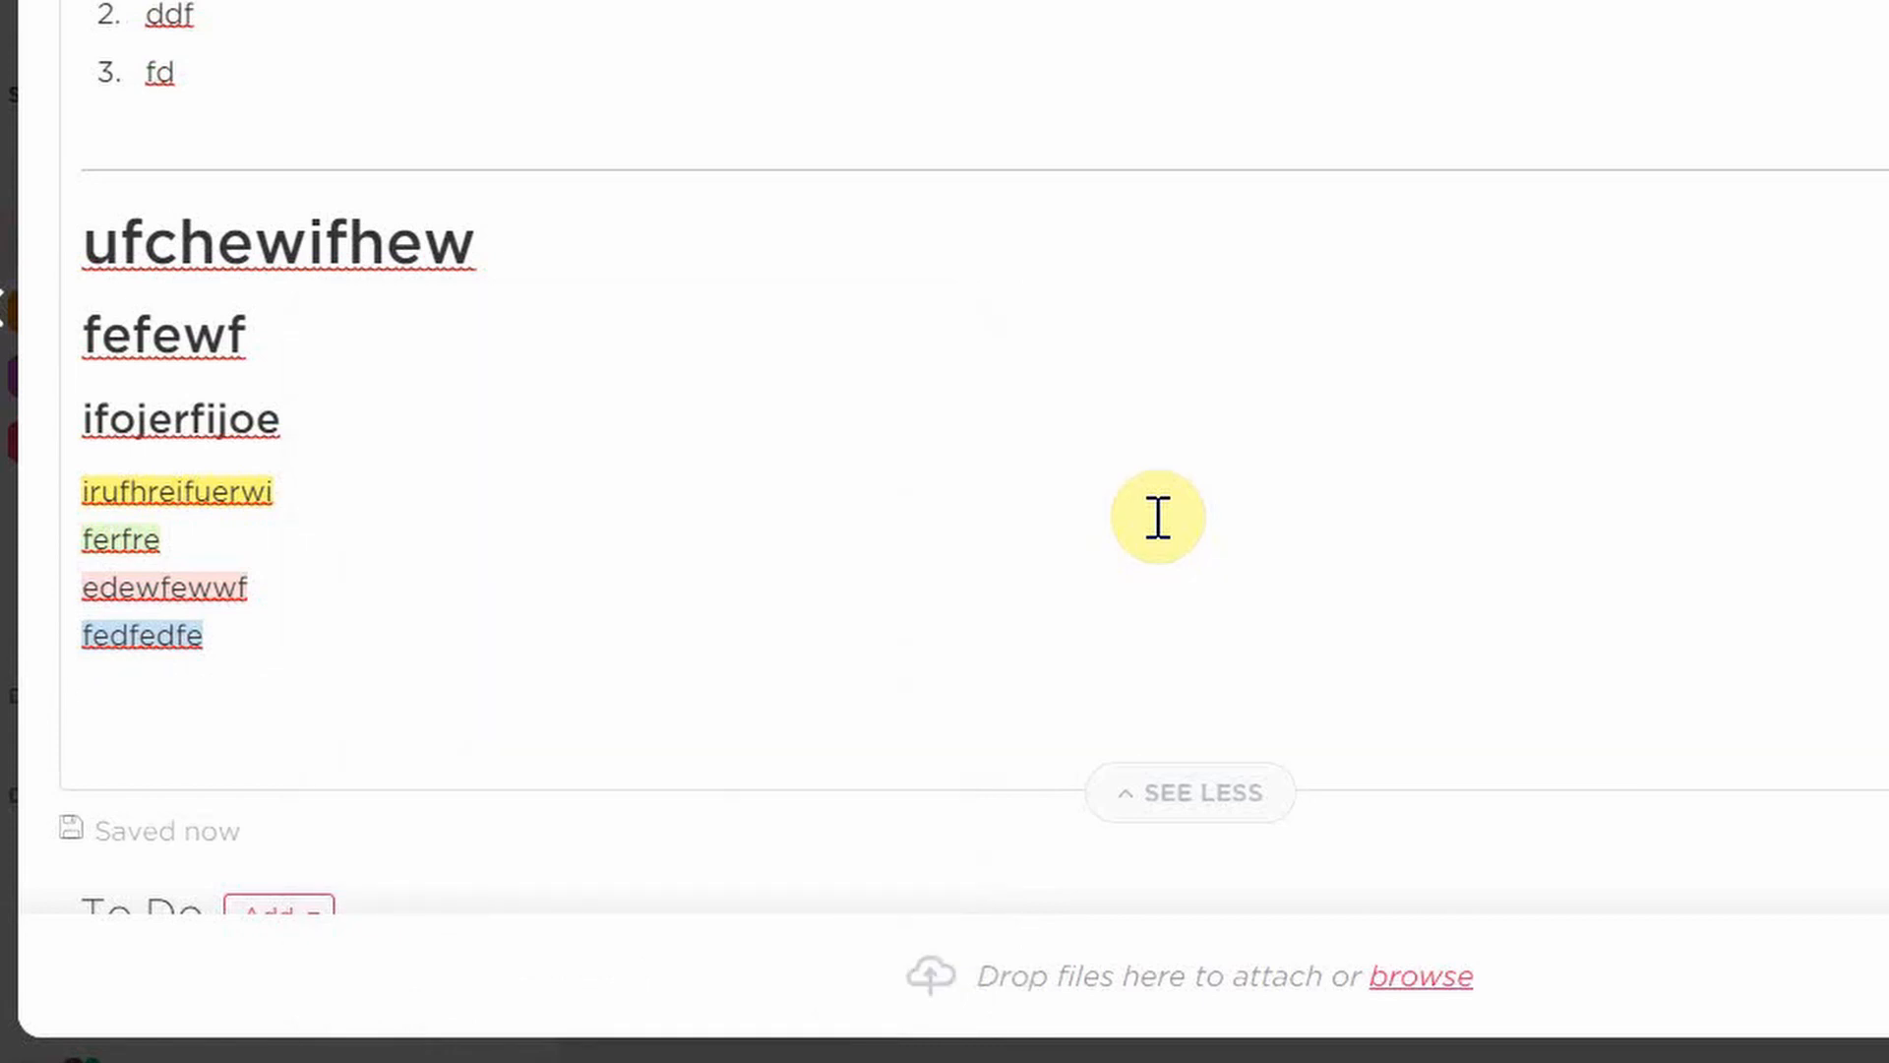
{"action": "type", "text": "rferferf"}
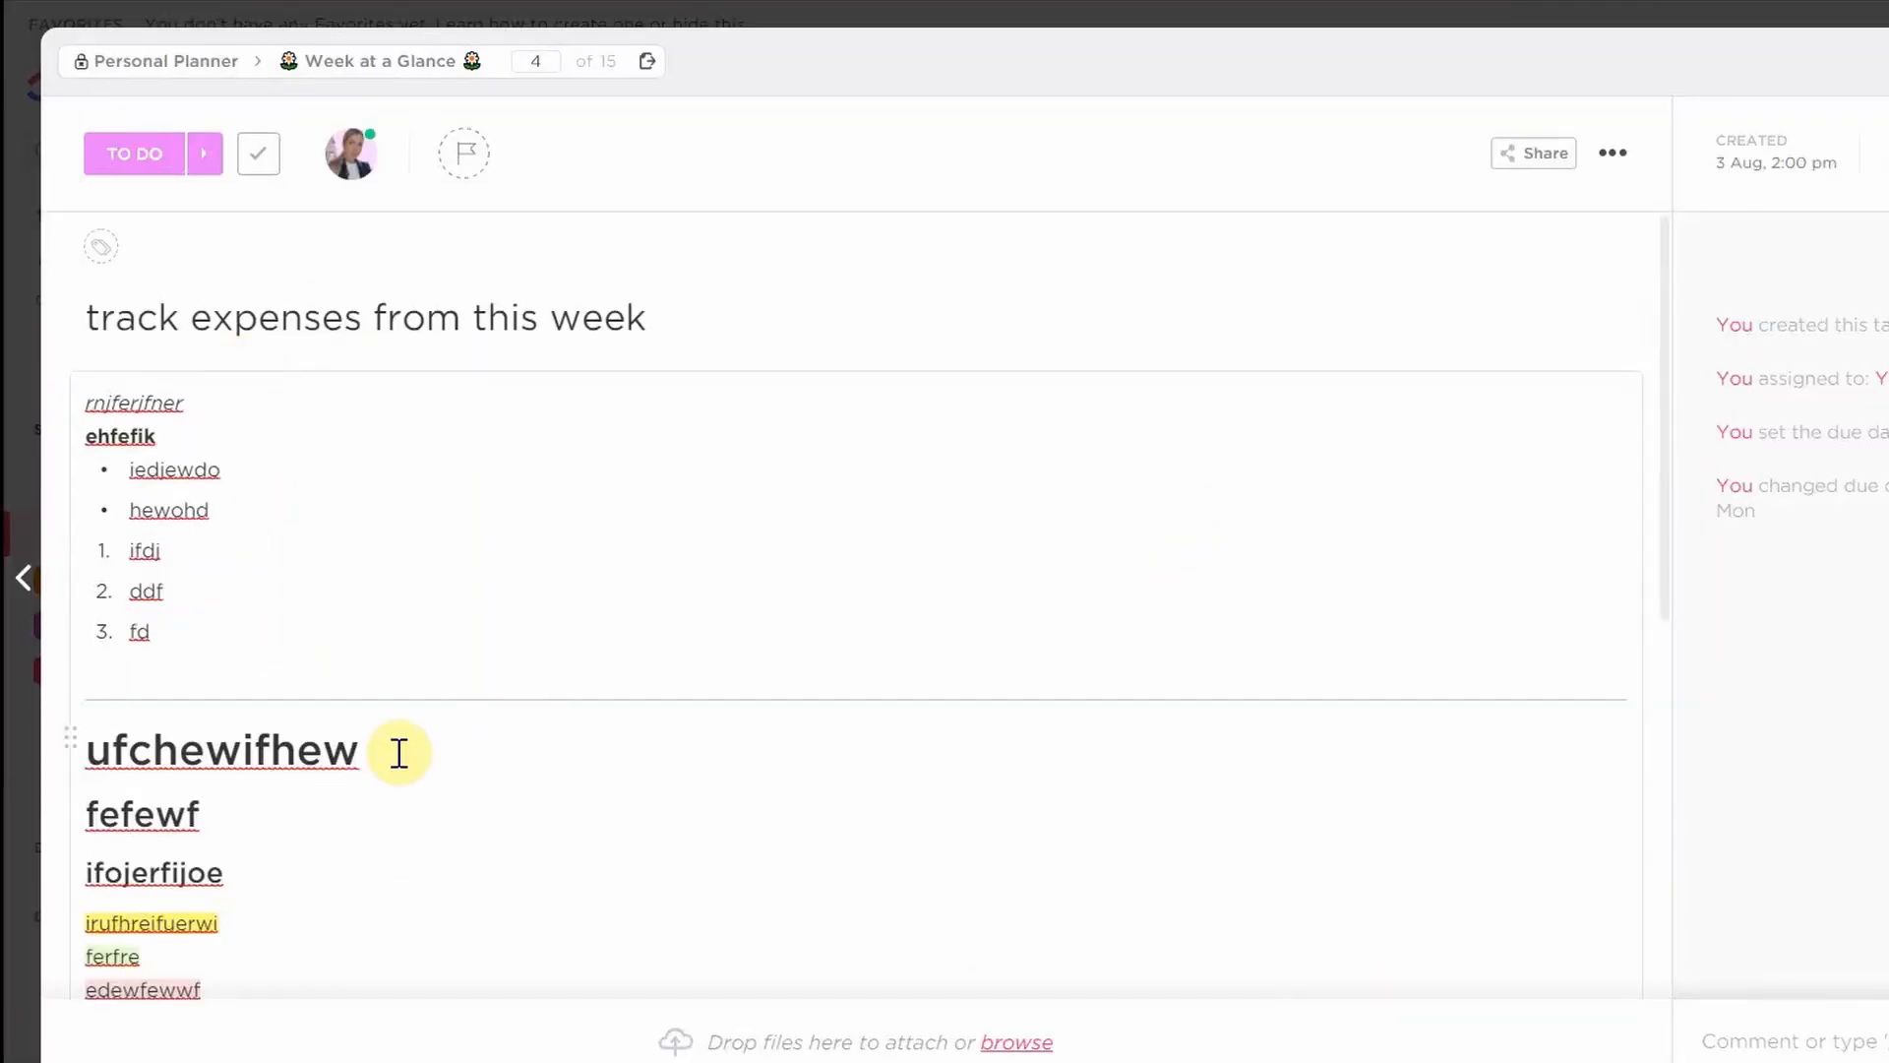
- Add the checklist item "ehyefhwhei" below the coloured background lines with the /check slash command
{"action": "scroll", "coordinate": [399, 752], "scroll_direction": "down", "scroll_amount": 2}
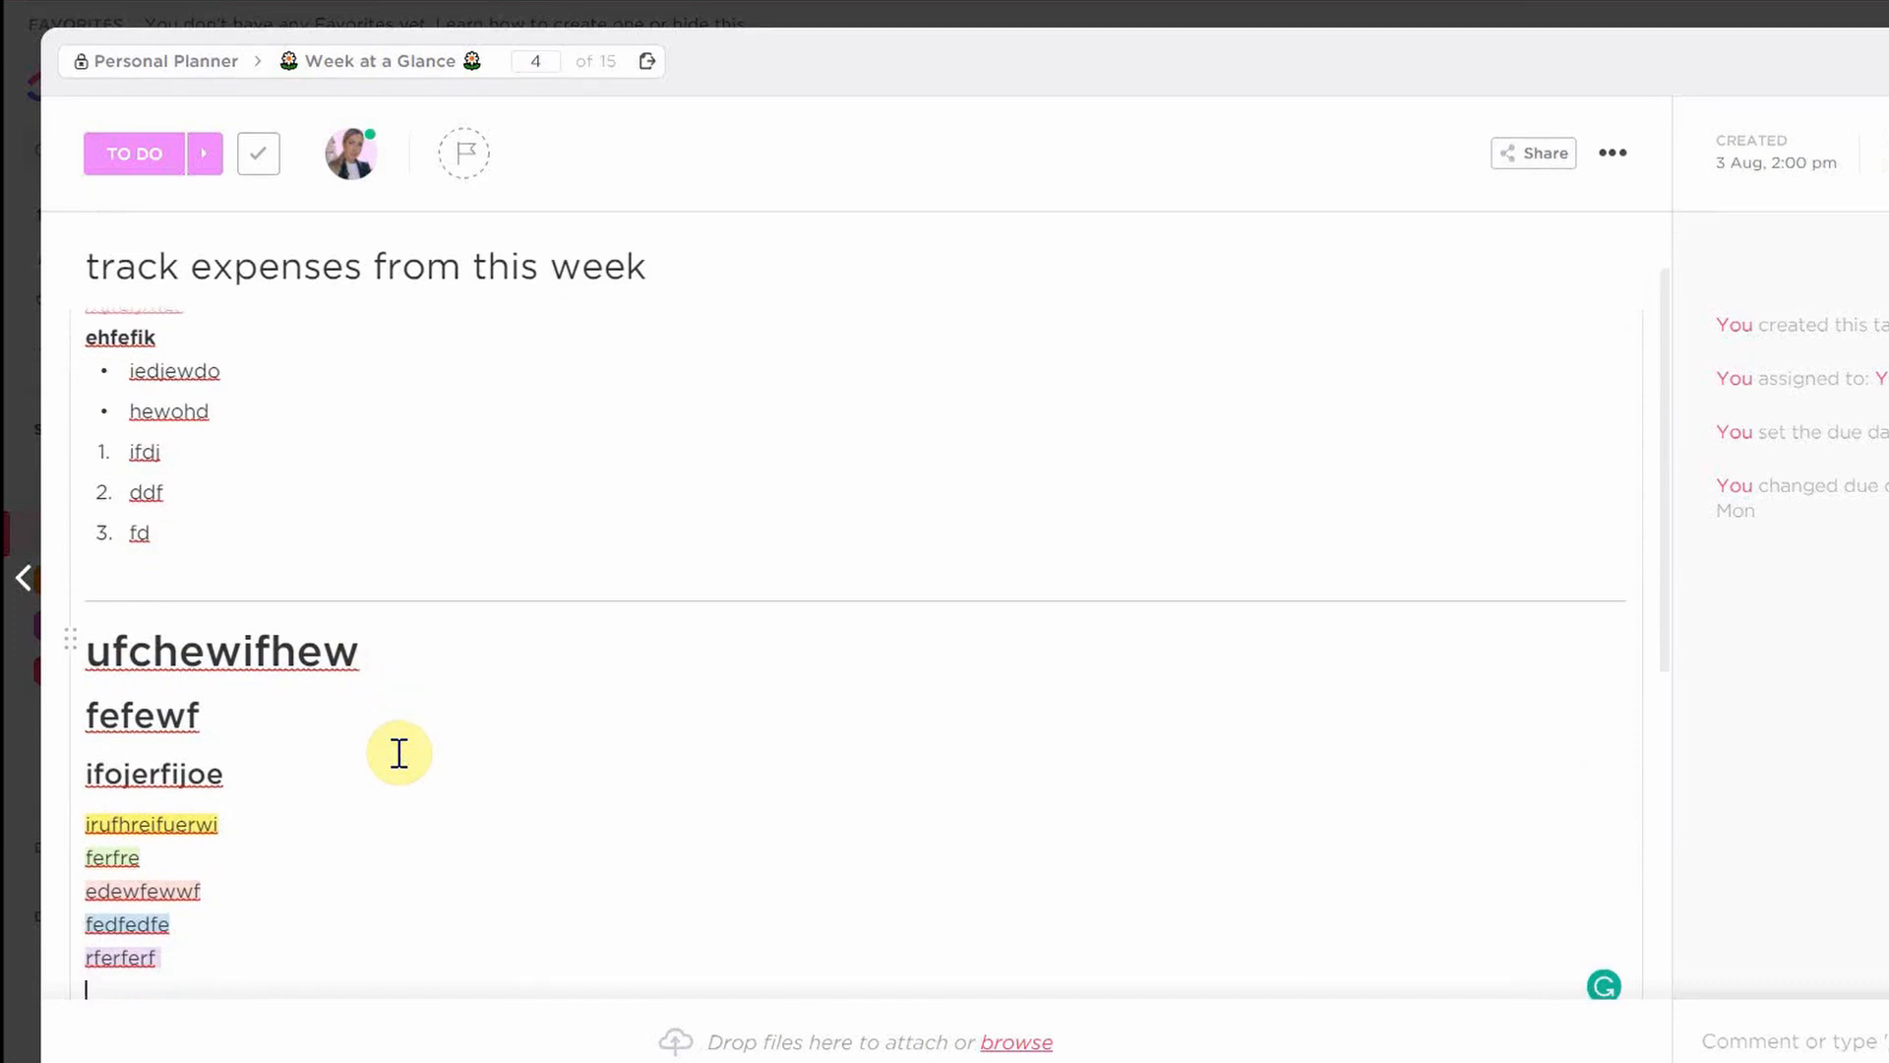
{"action": "scroll", "coordinate": [398, 753], "scroll_direction": "down", "scroll_amount": 3}
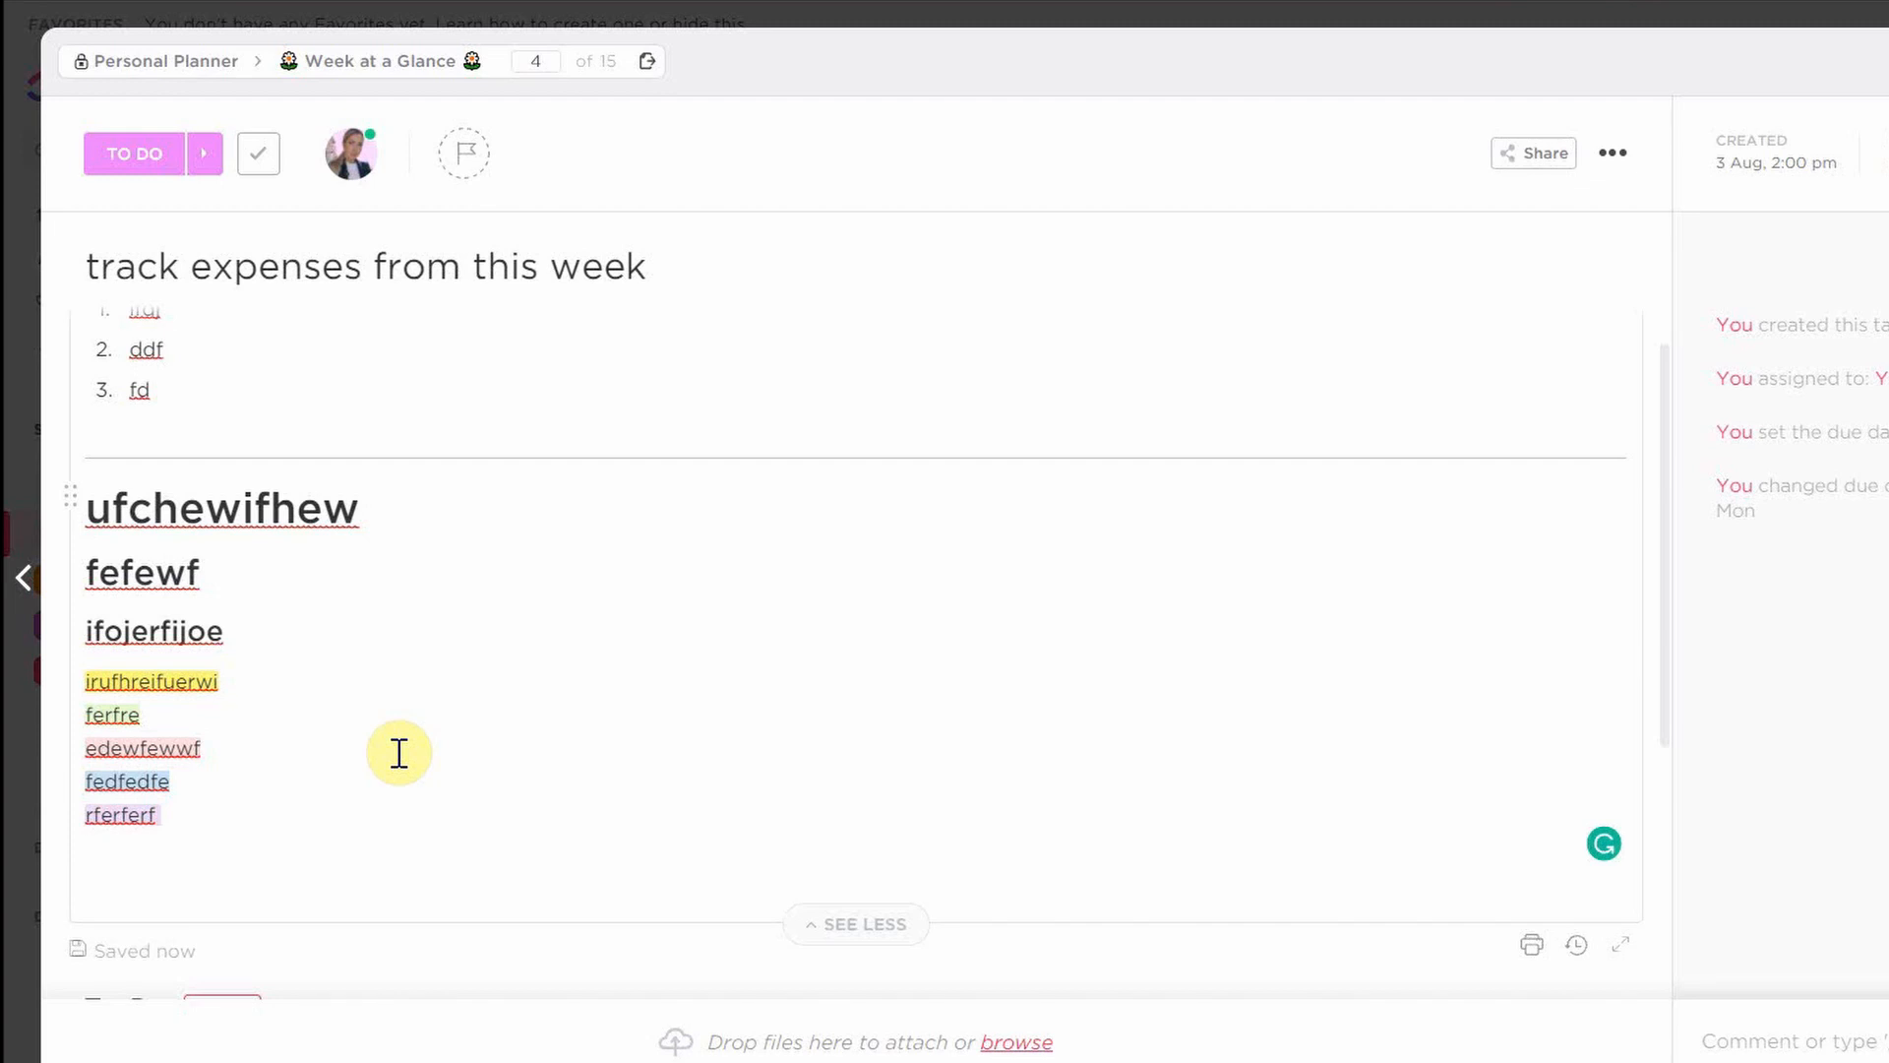
{"action": "scroll", "coordinate": [399, 753], "scroll_direction": "up", "scroll_amount": 3}
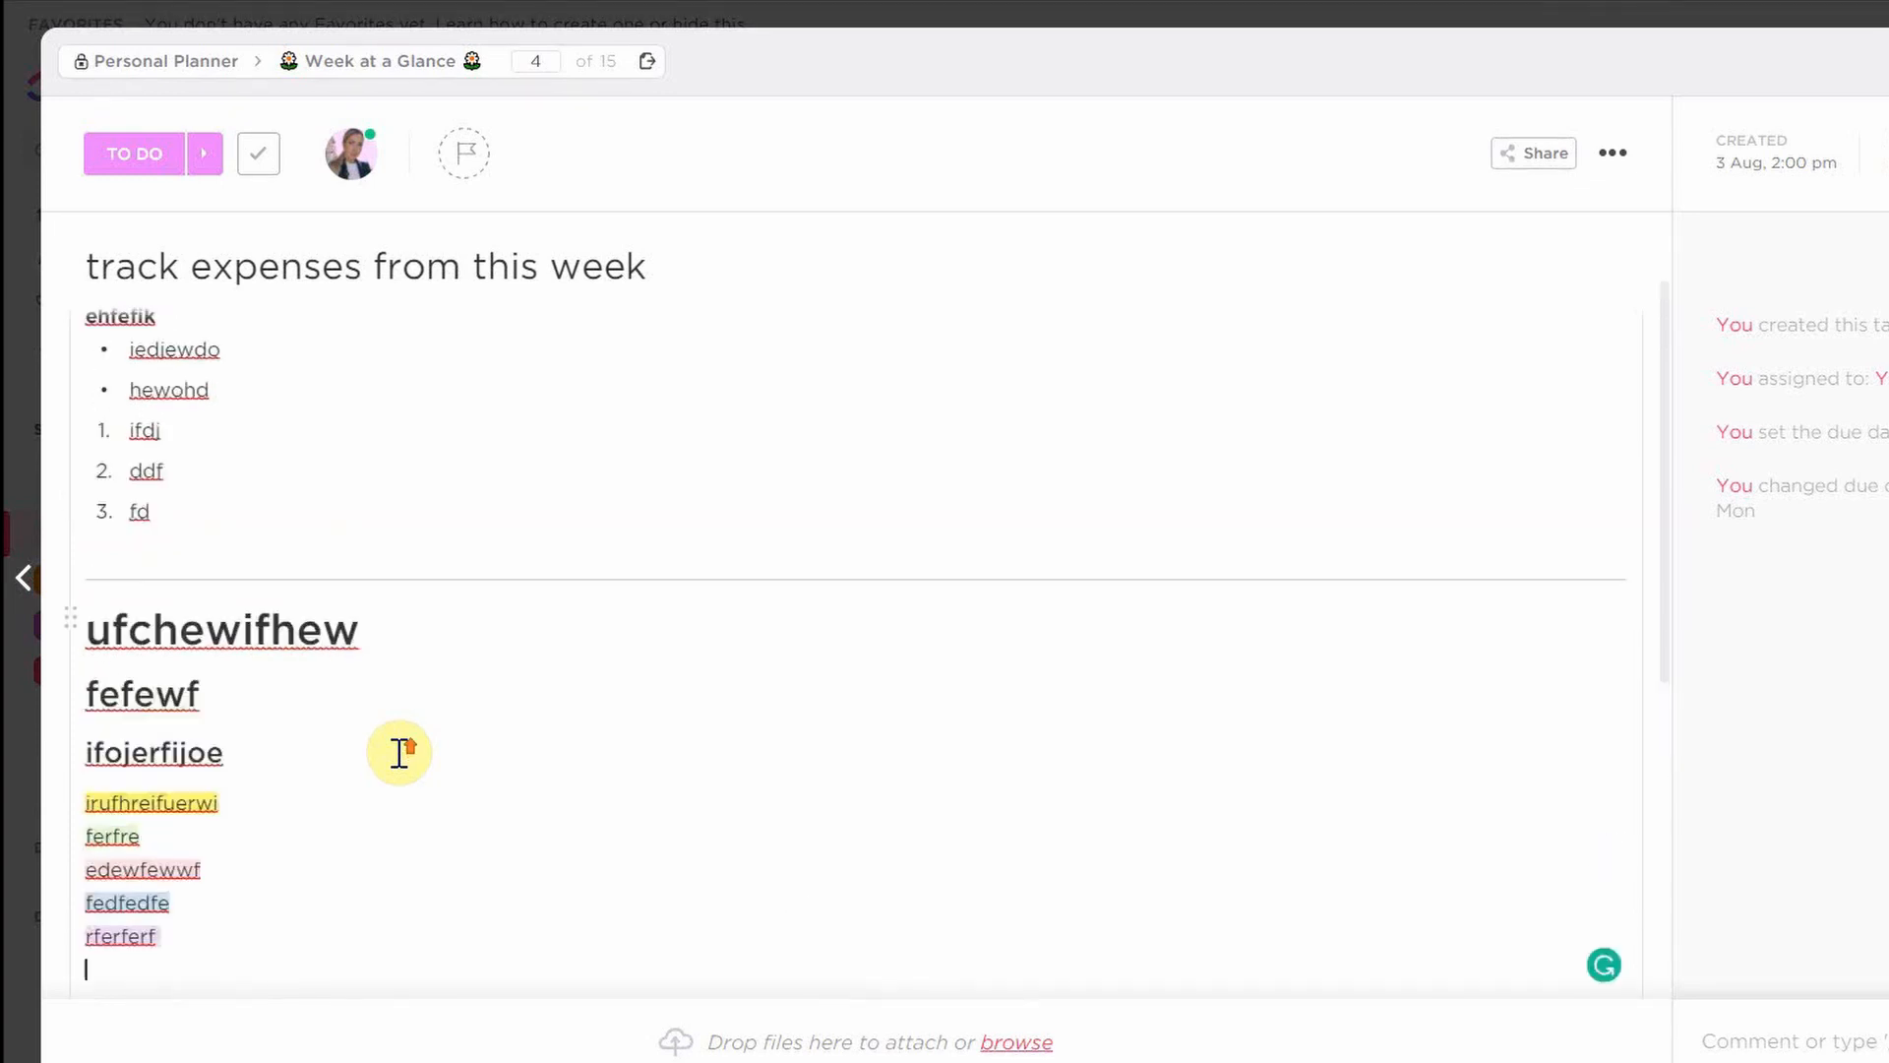
{"action": "scroll", "coordinate": [399, 753], "scroll_direction": "down", "scroll_amount": 3}
{"action": "left_click", "coordinate": [398, 748]}
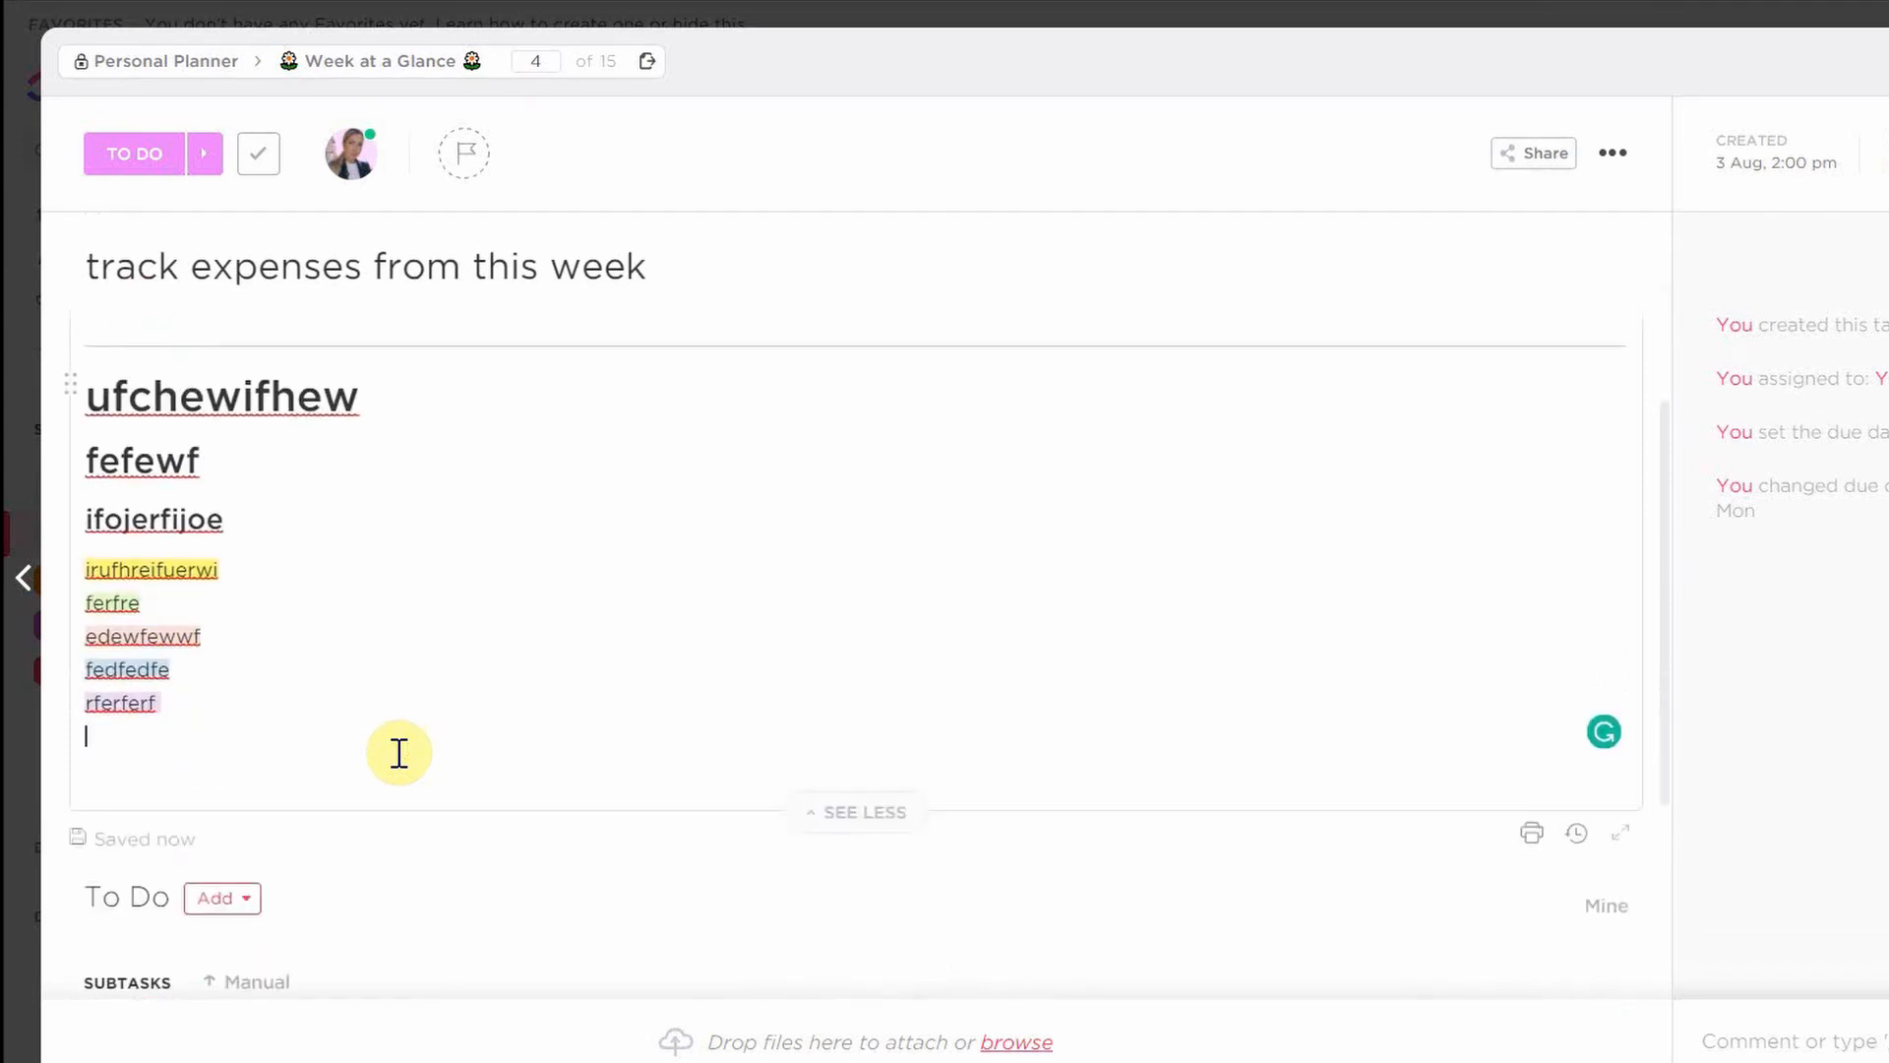
{"action": "type", "text": "/"}
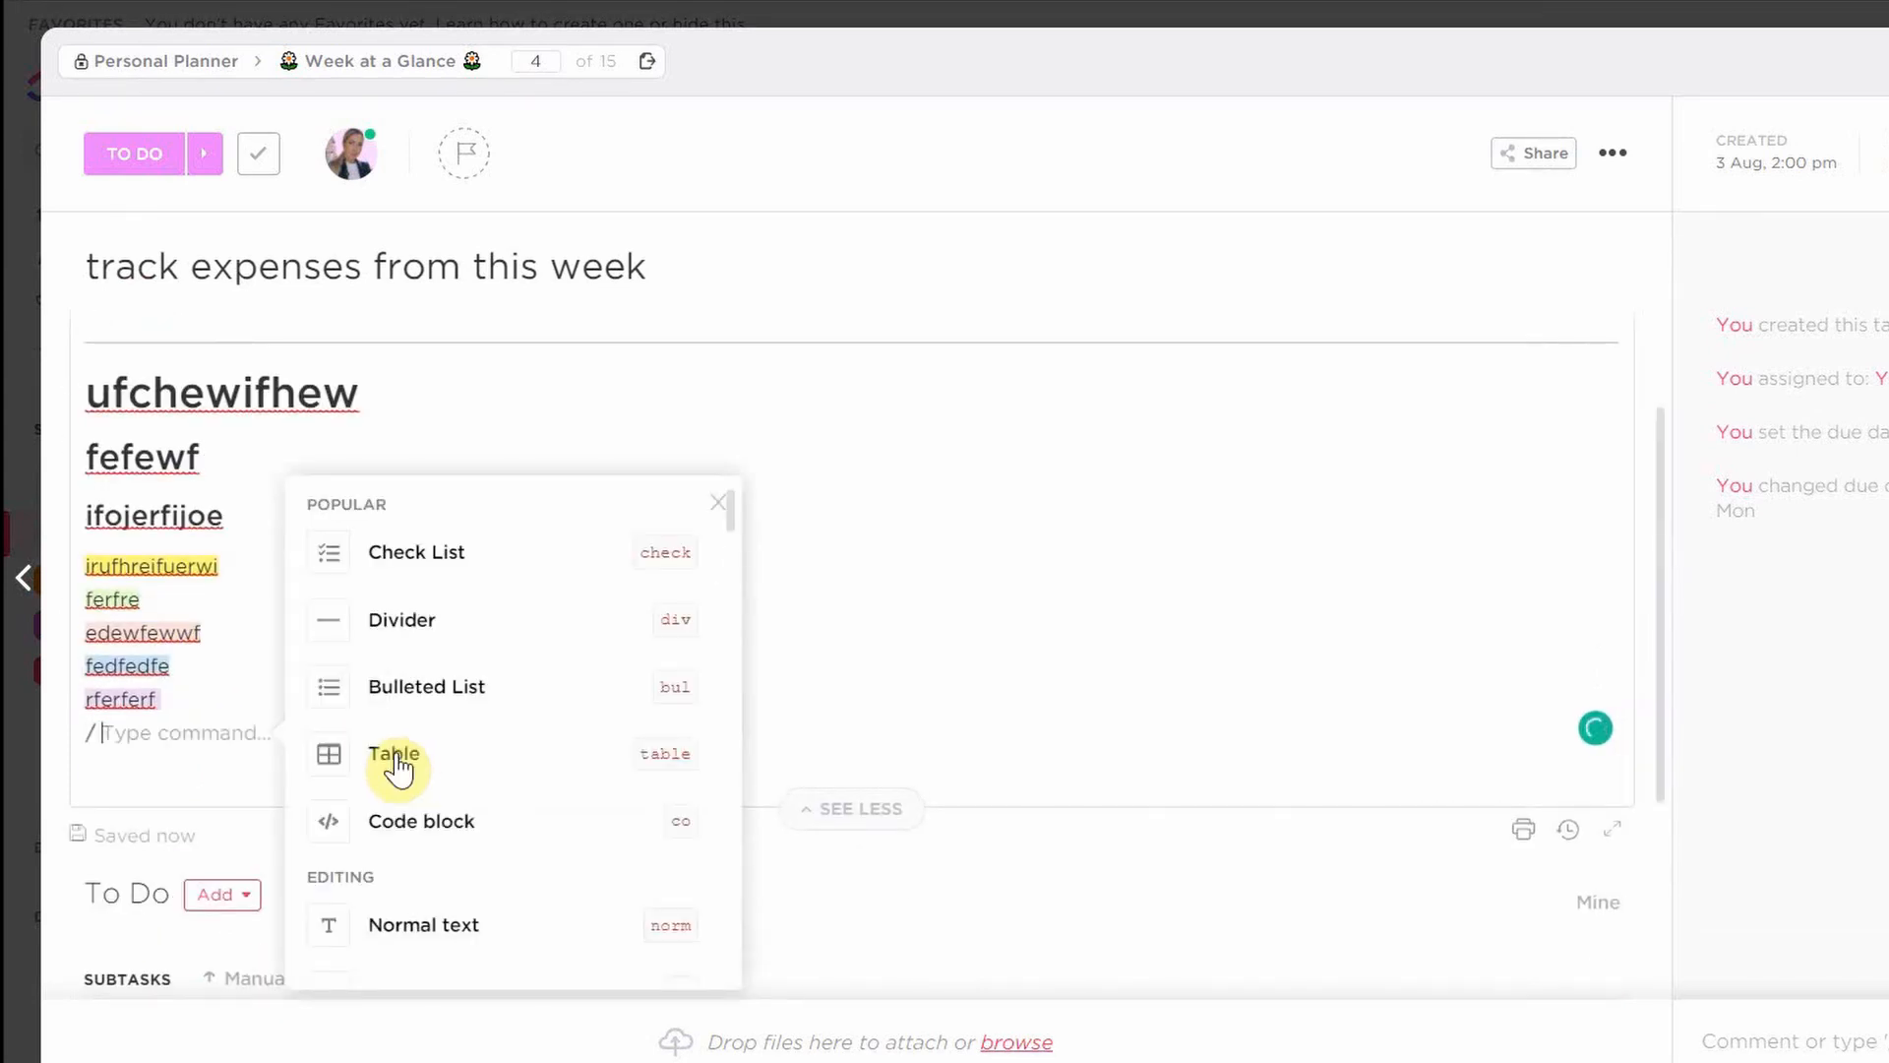
{"action": "type", "text": "d"}
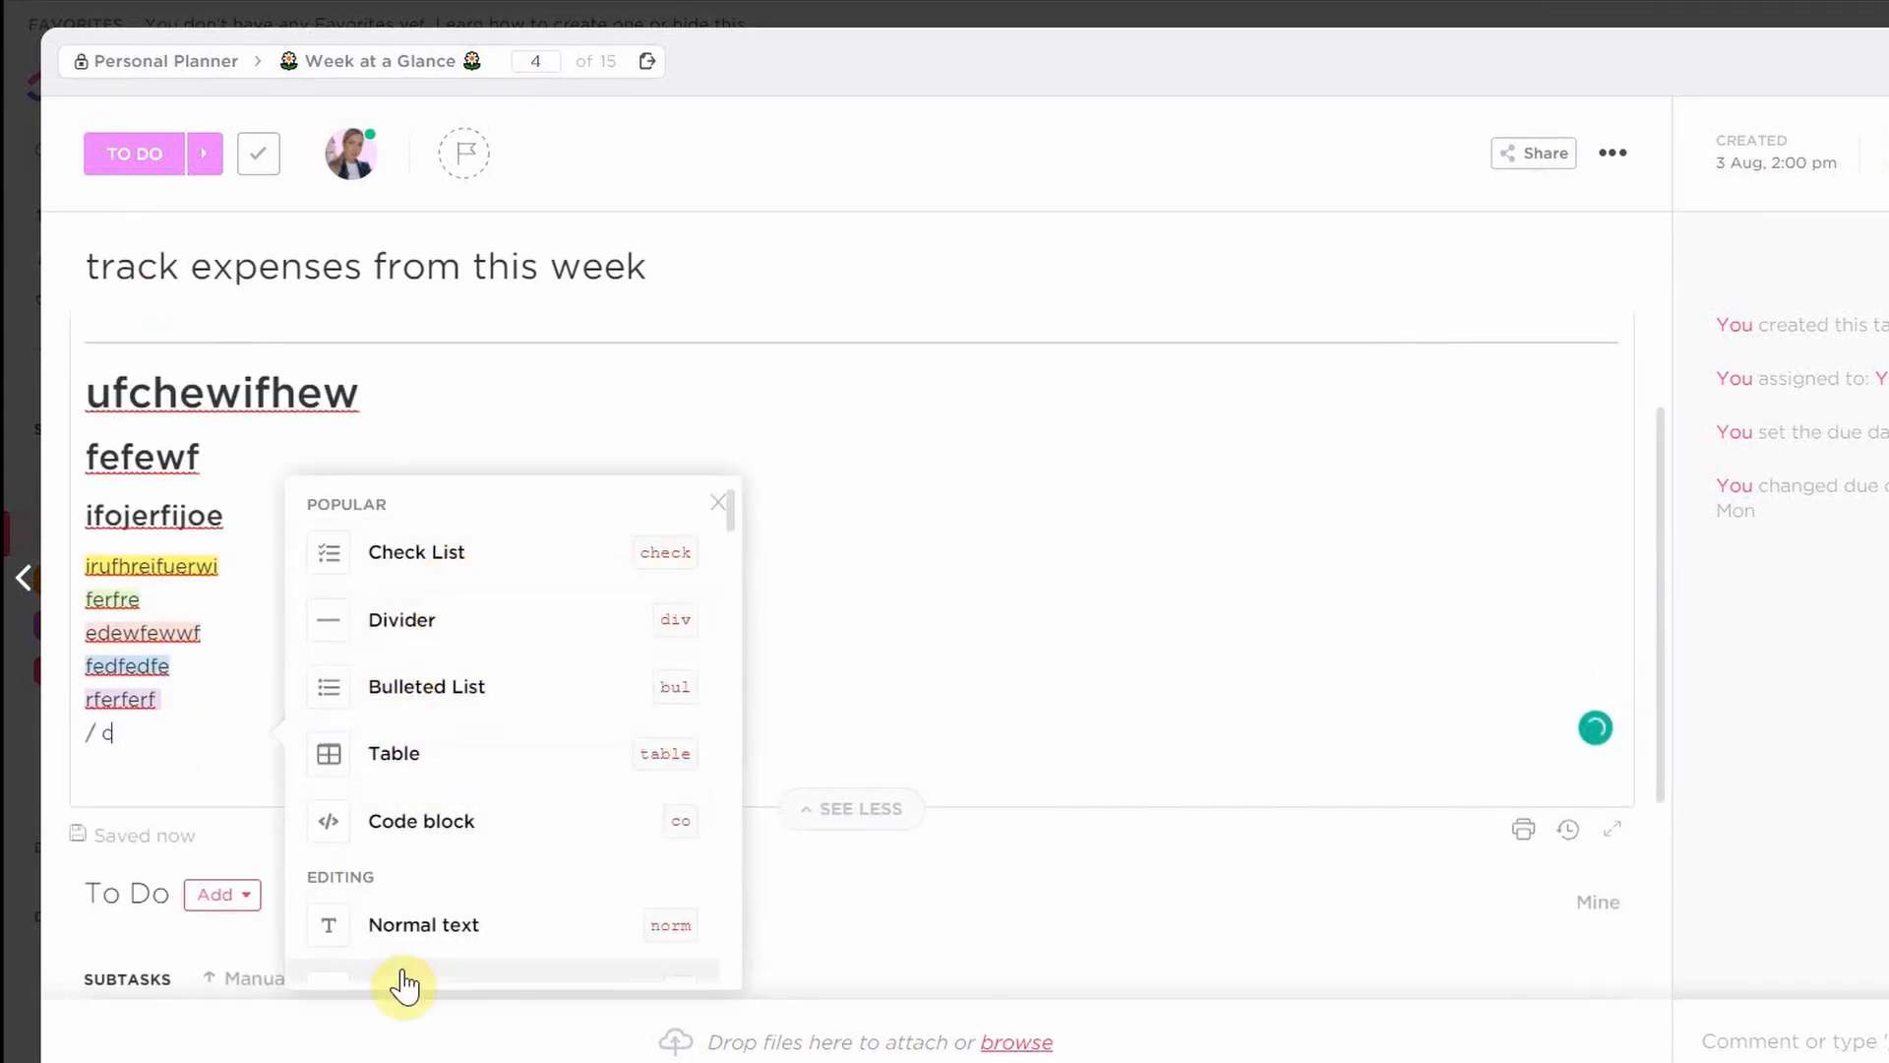
{"action": "type", "text": "heck"}
{"action": "key", "text": "Return"}
{"action": "type", "text": "ehye"}
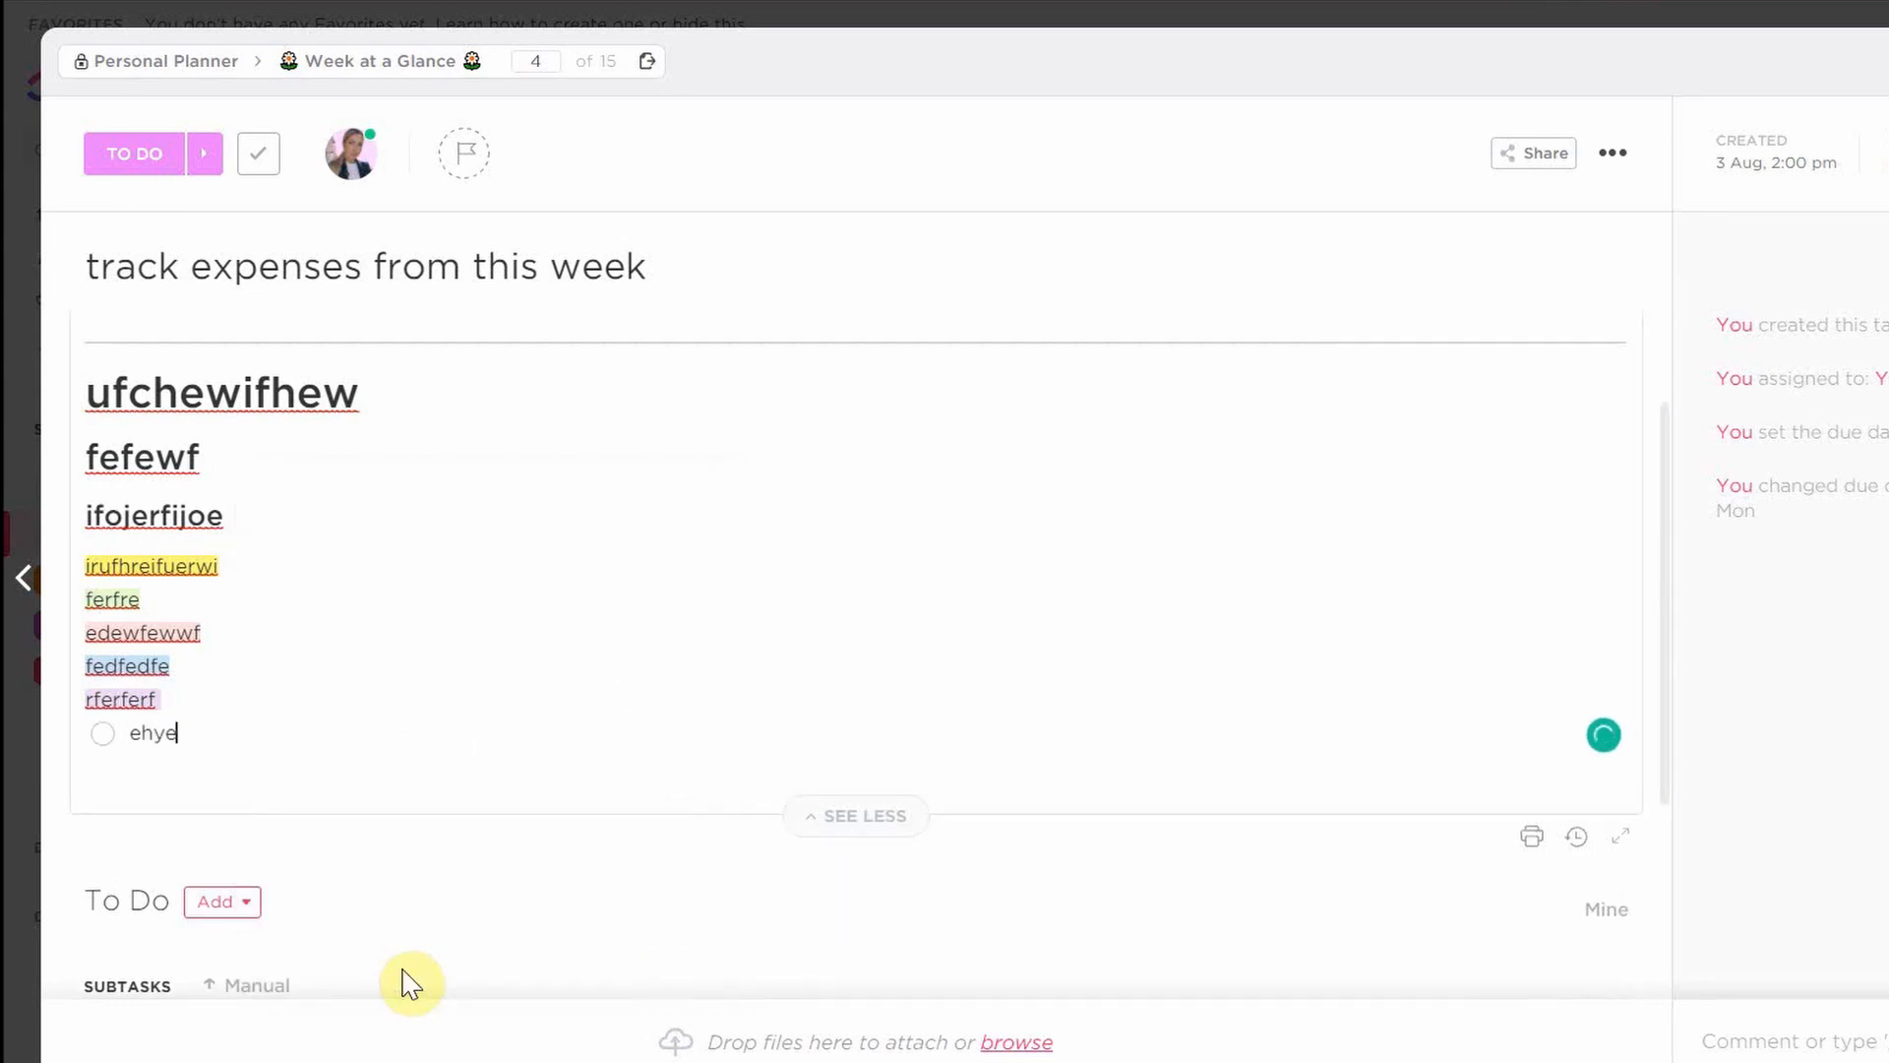
{"action": "type", "text": "fhwhei"}
{"action": "key", "text": "Return"}
- Add a red banner containing "uehfiuerfhie" below the checklist item with the /danger slash command
{"action": "type", "text": "/"}
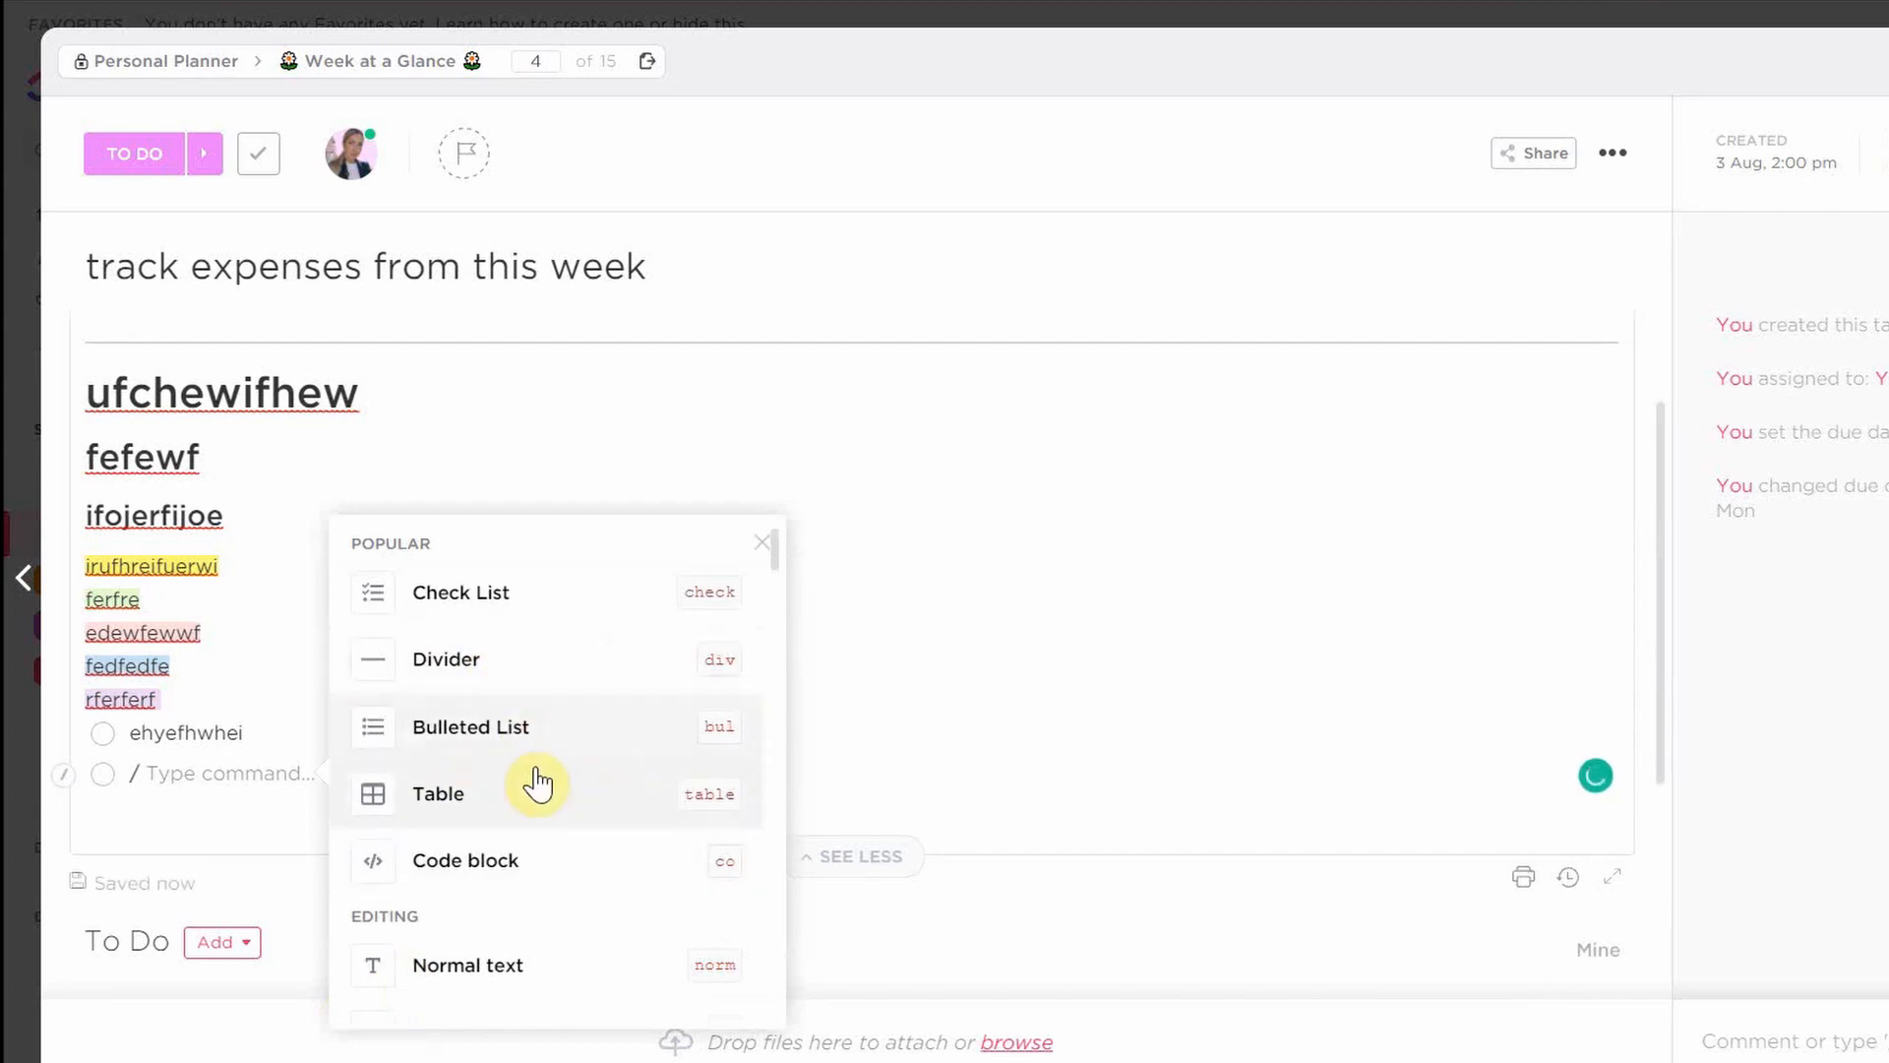
{"action": "scroll", "coordinate": [540, 772], "scroll_direction": "down", "scroll_amount": 2}
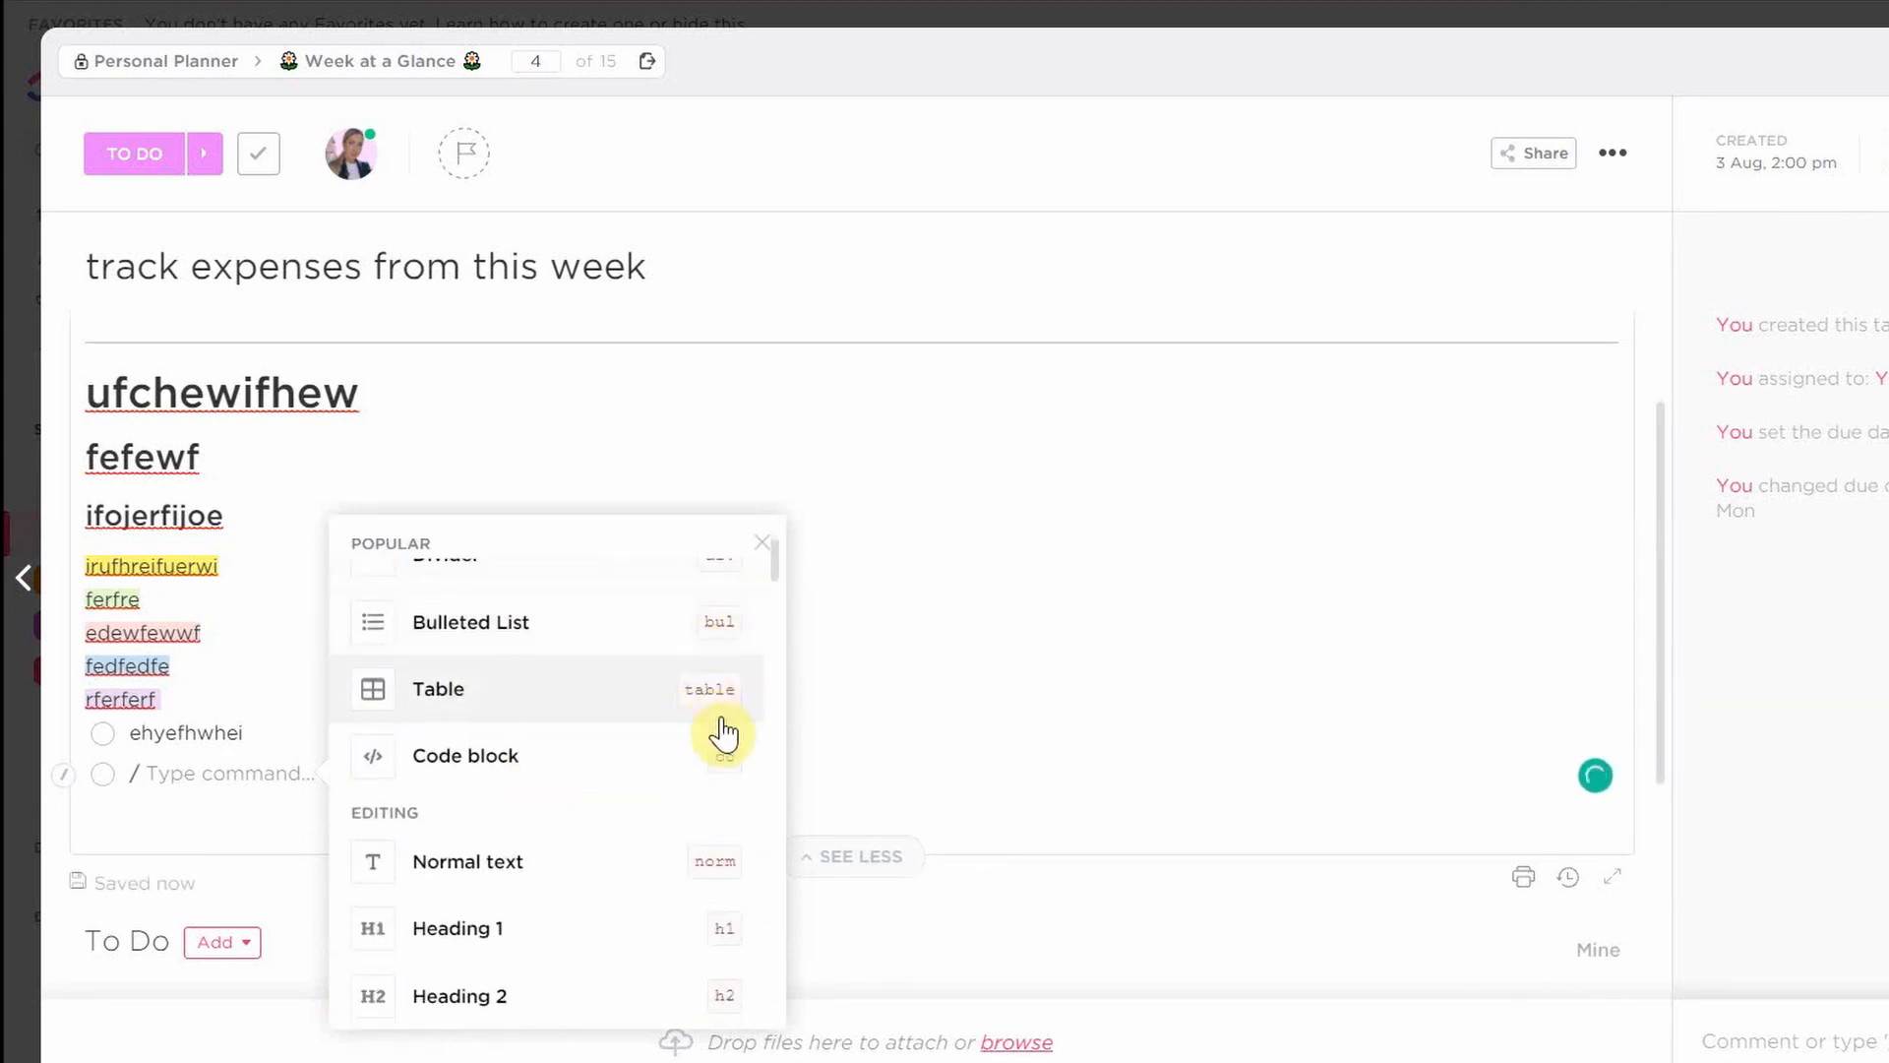
{"action": "scroll", "coordinate": [715, 734], "scroll_direction": "down", "scroll_amount": 5}
{"action": "scroll", "coordinate": [715, 738], "scroll_direction": "down", "scroll_amount": 1}
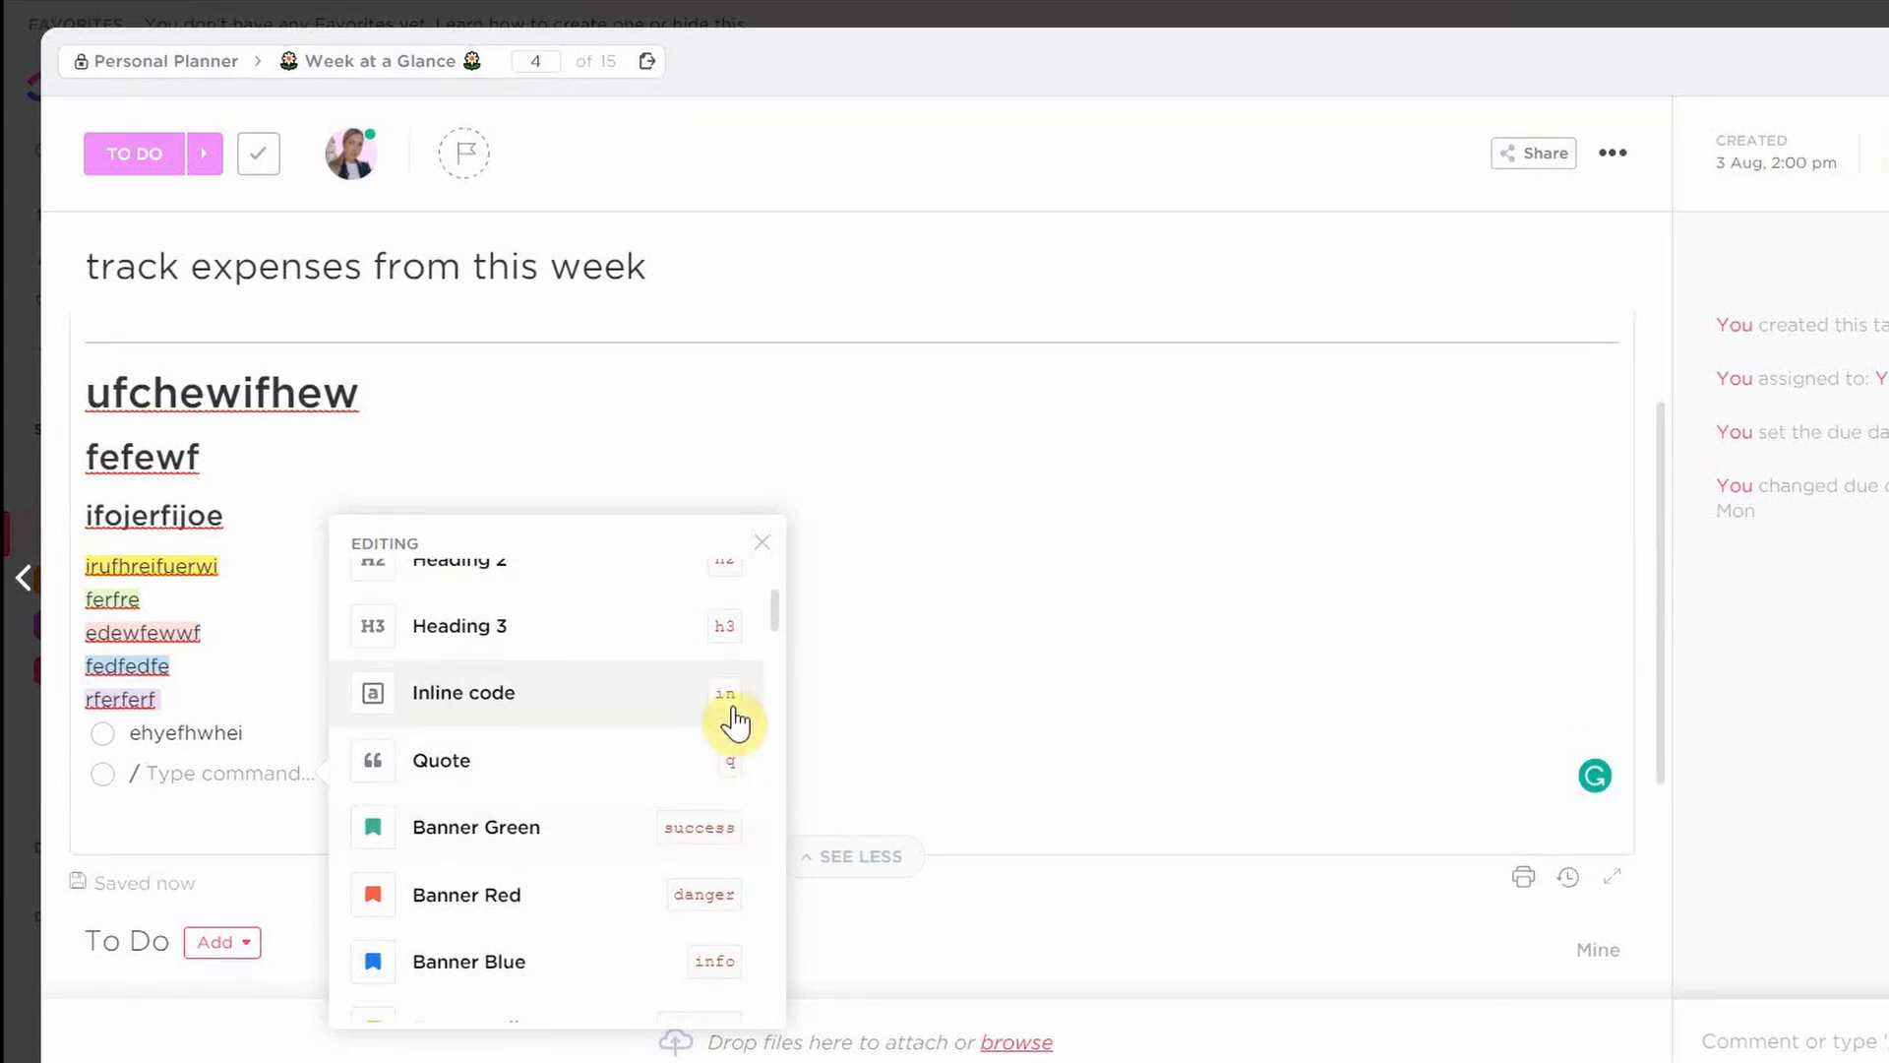
{"action": "scroll", "coordinate": [736, 720], "scroll_direction": "down", "scroll_amount": 2}
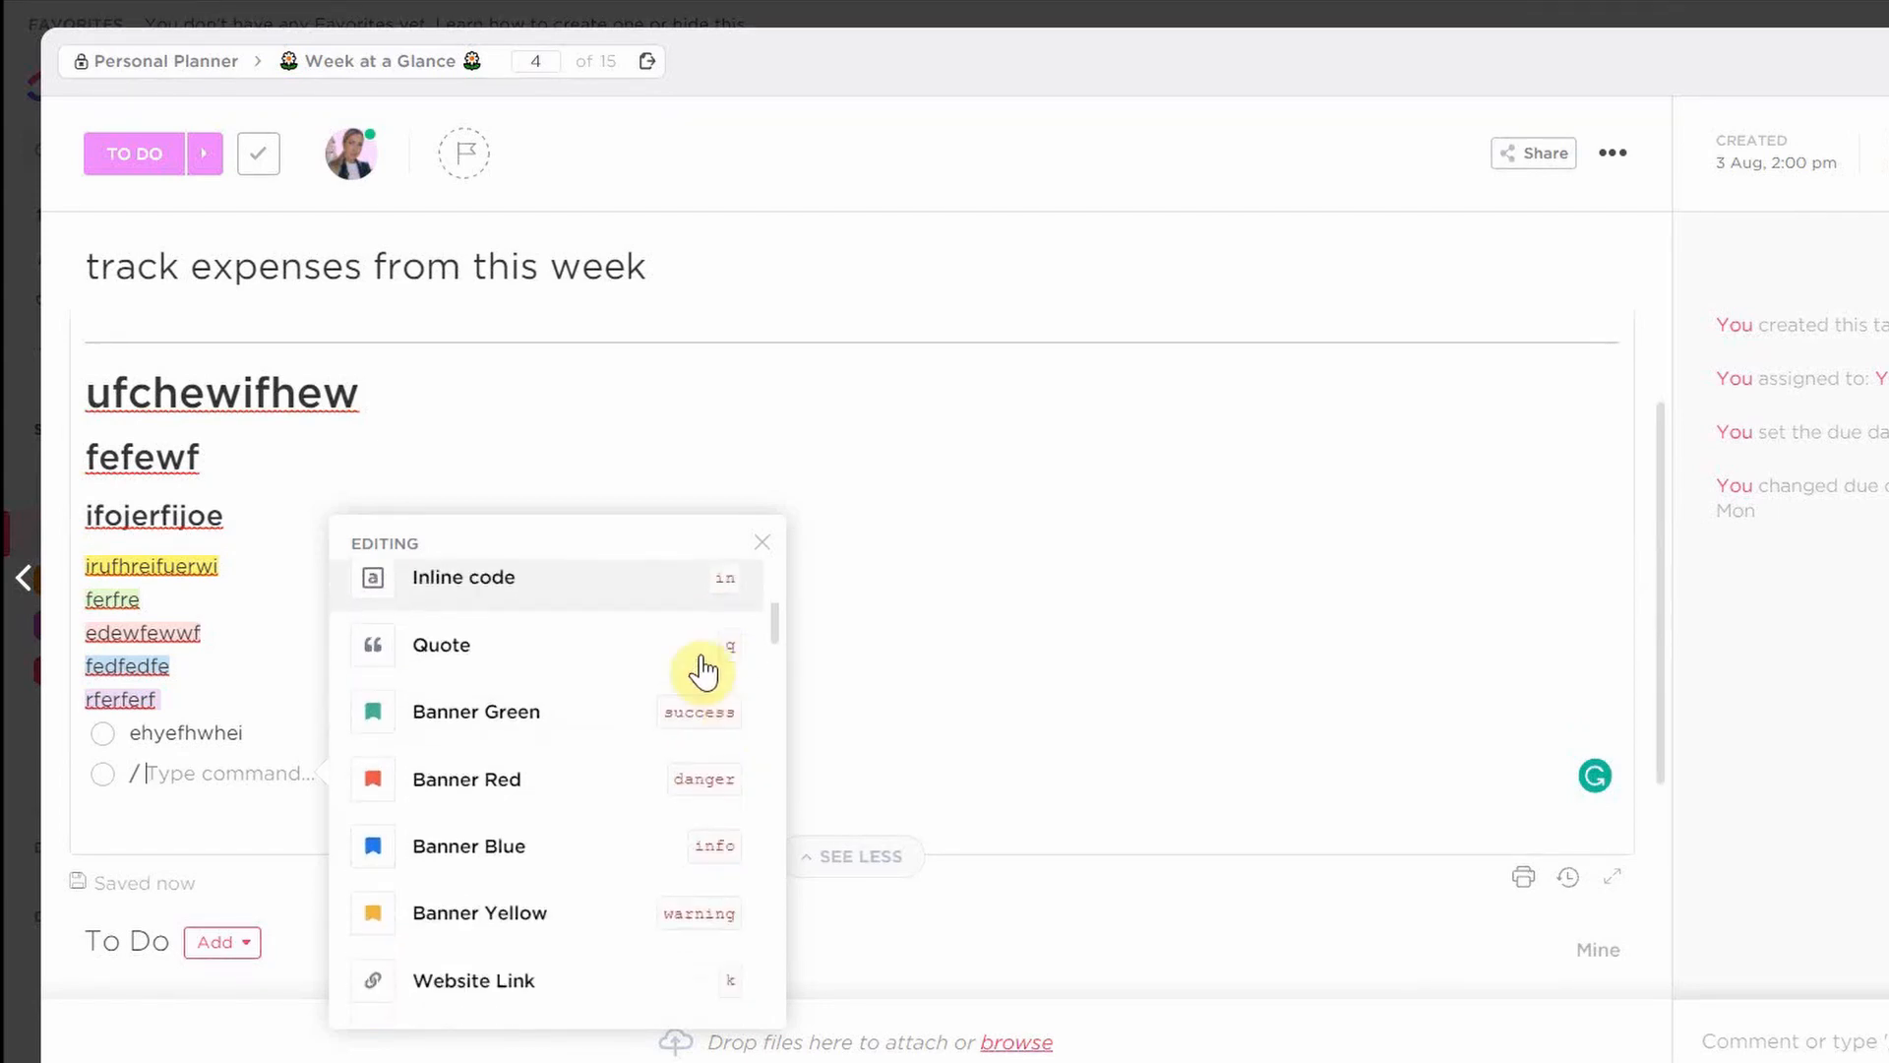
{"action": "scroll", "coordinate": [733, 854], "scroll_direction": "down", "scroll_amount": 2}
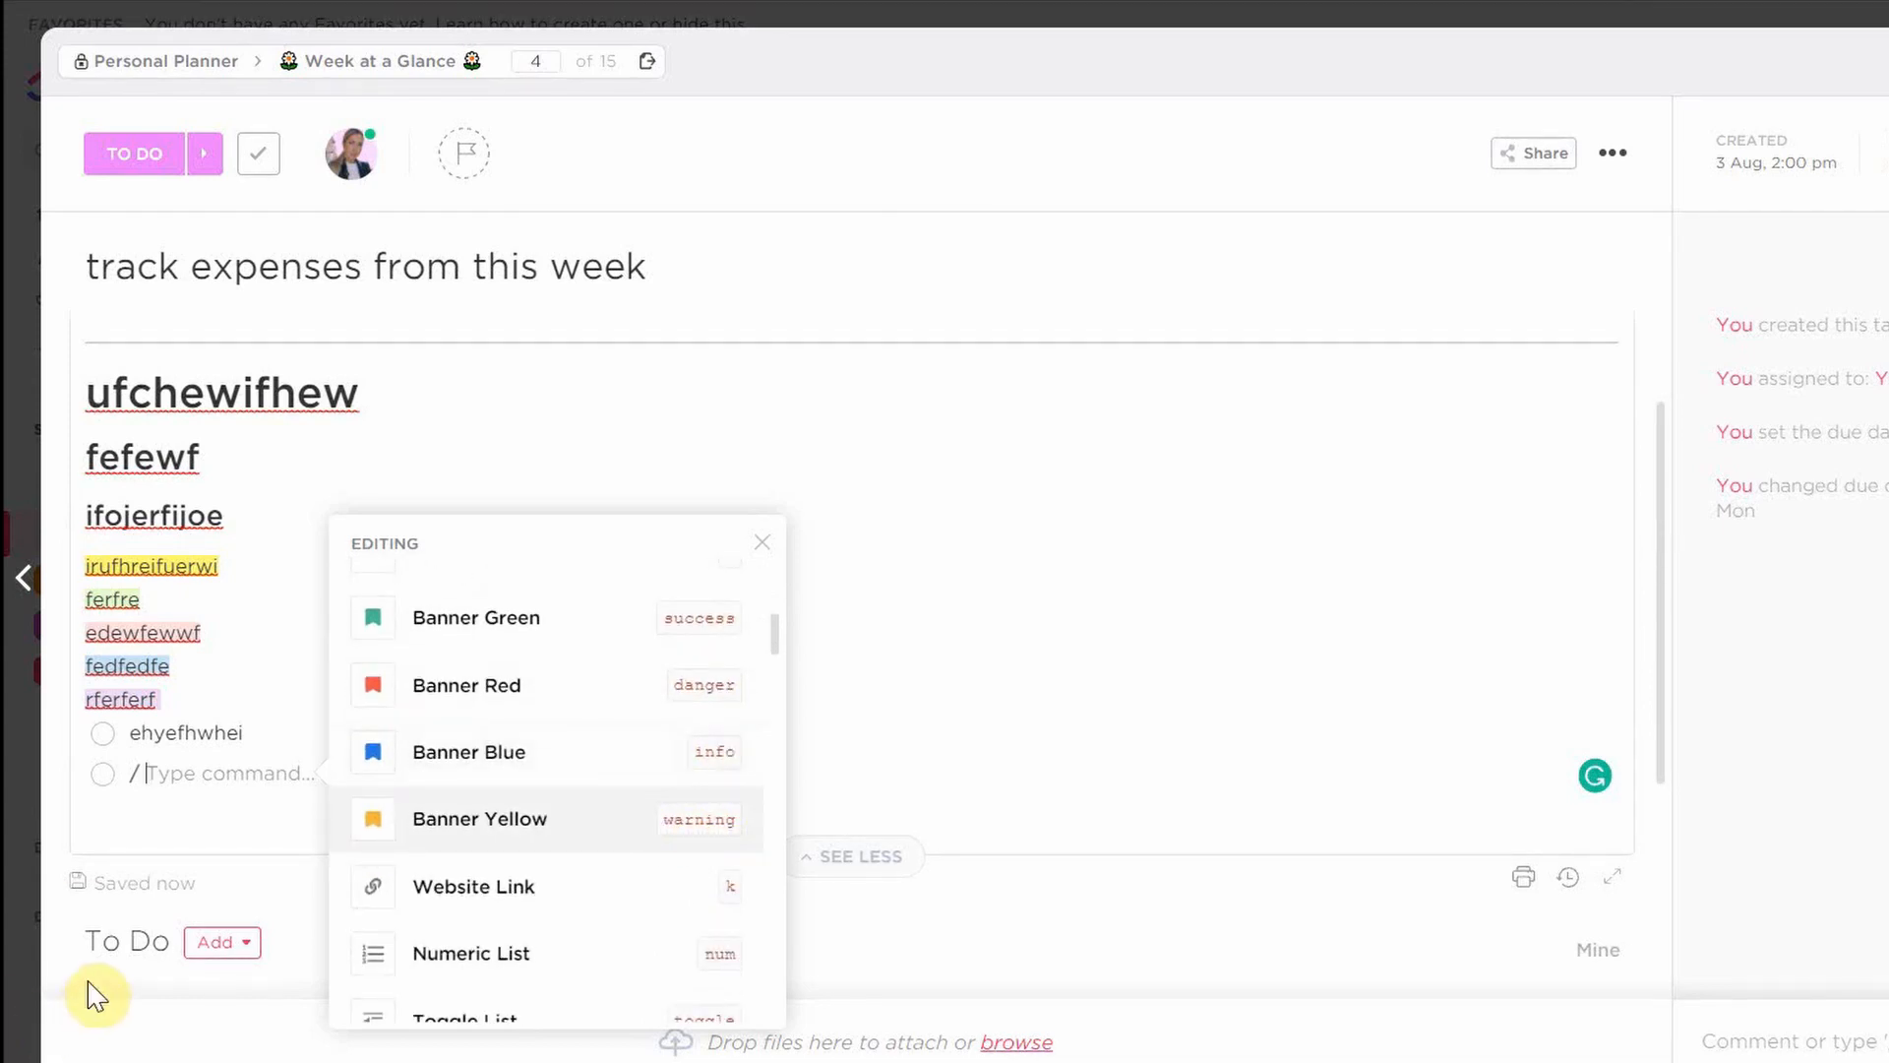
{"action": "type", "text": "danger"}
{"action": "key", "text": "Return"}
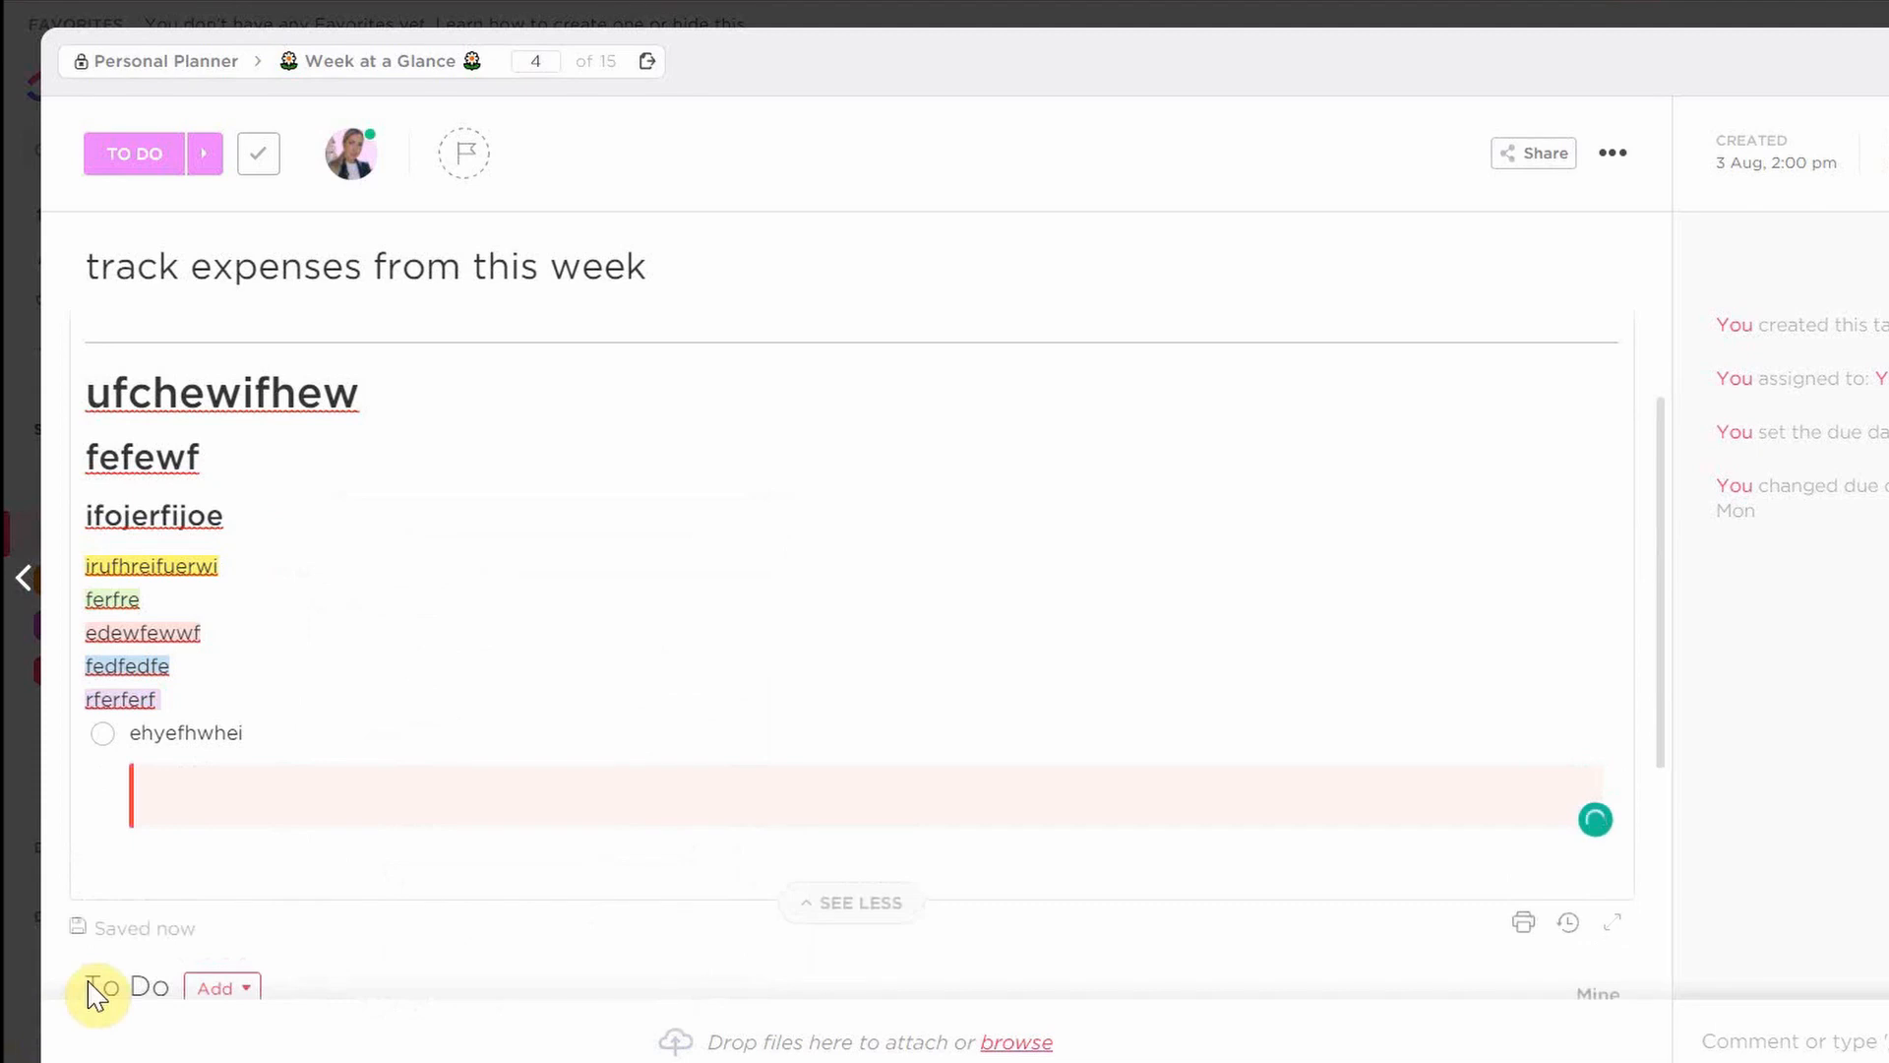
{"action": "type", "text": "uehfiuerfhie"}
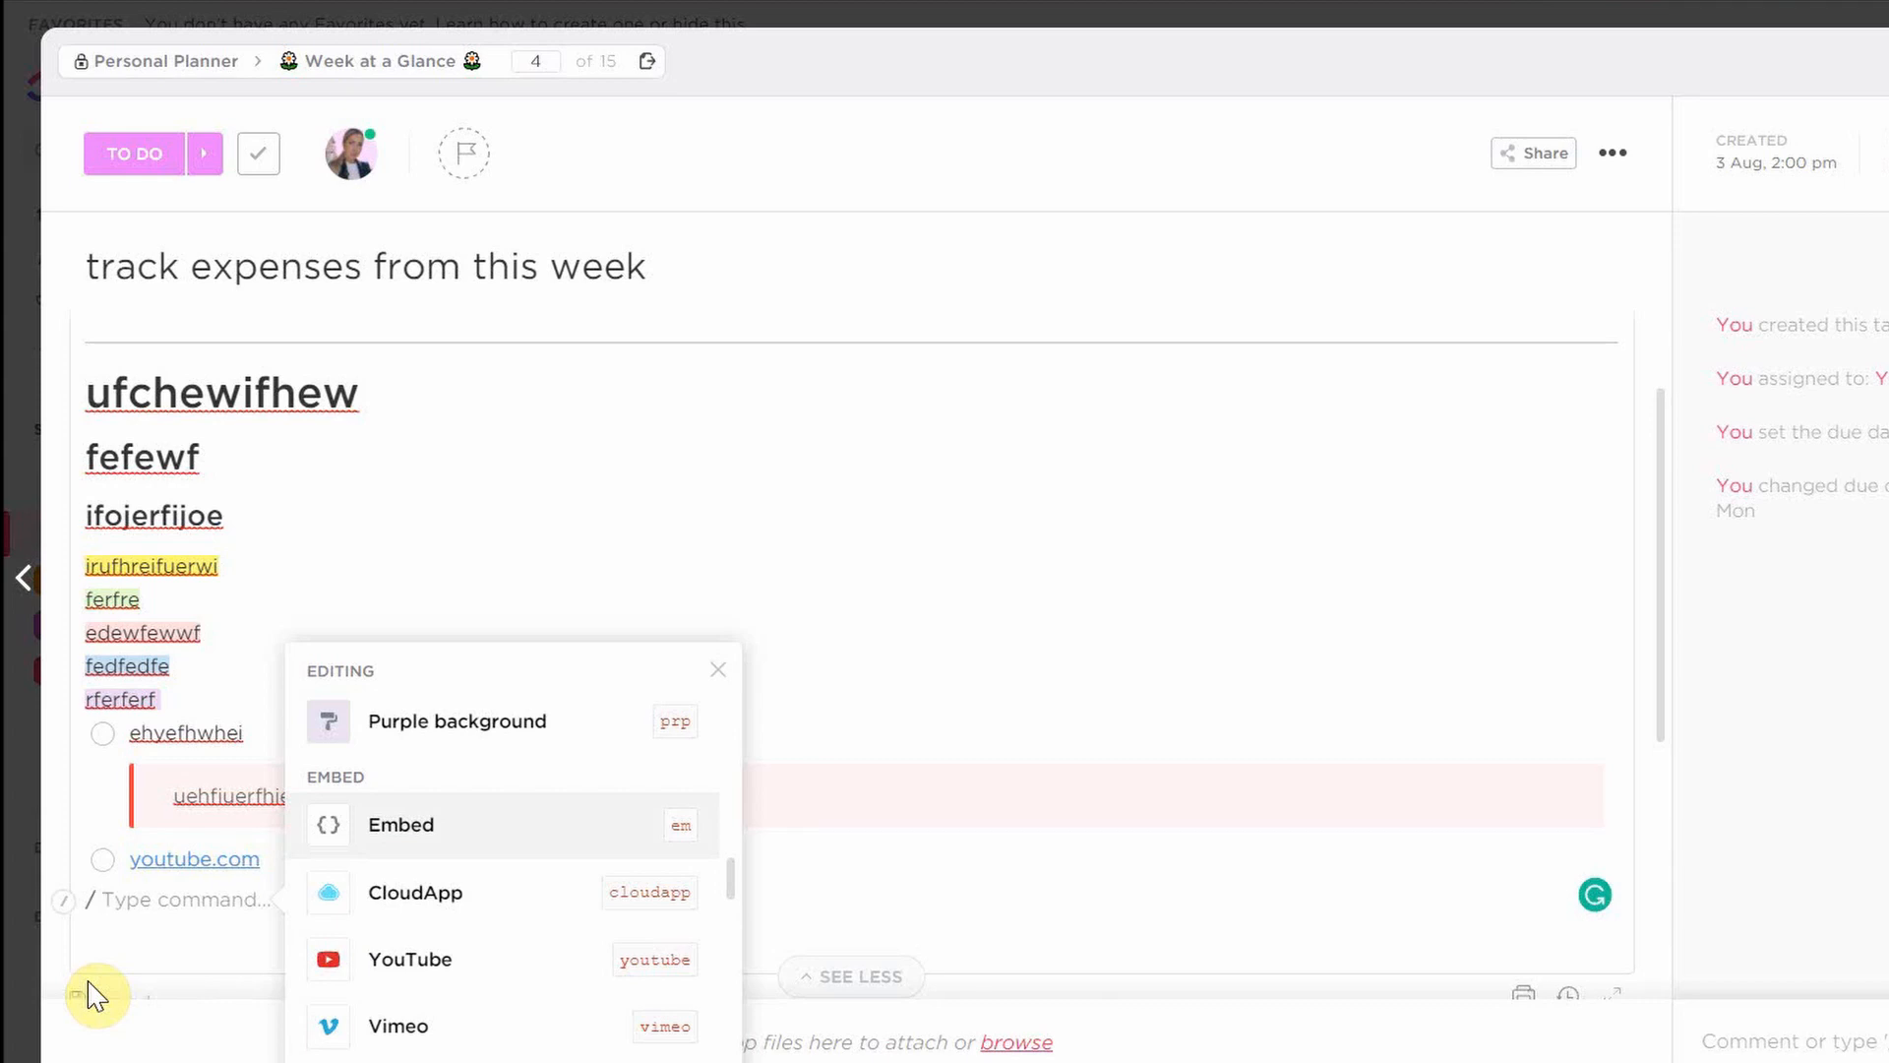
- Embed a random GIF for "fries" below the youtube.com link with the /giphy slash command
{"action": "key", "text": "Down"}
{"action": "key", "text": "Down"}
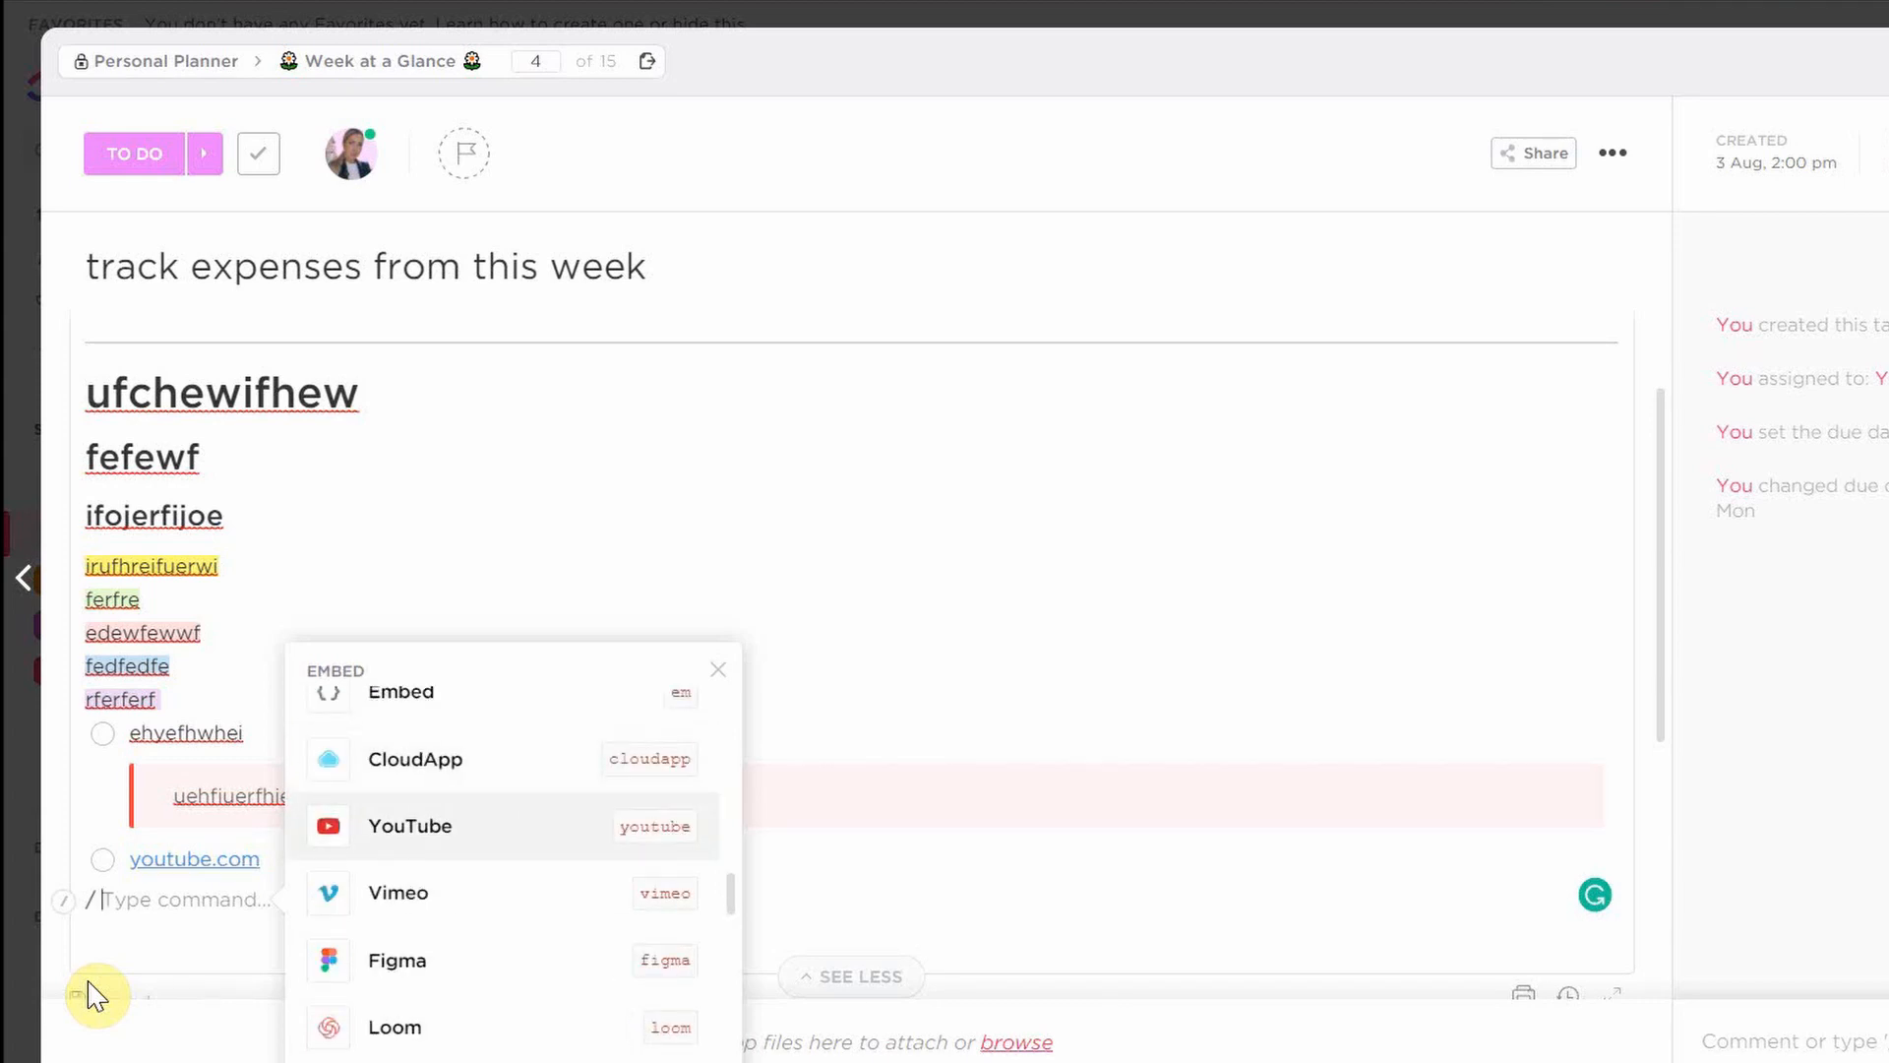
{"action": "key", "text": "Down"}
{"action": "key", "text": "Down"}
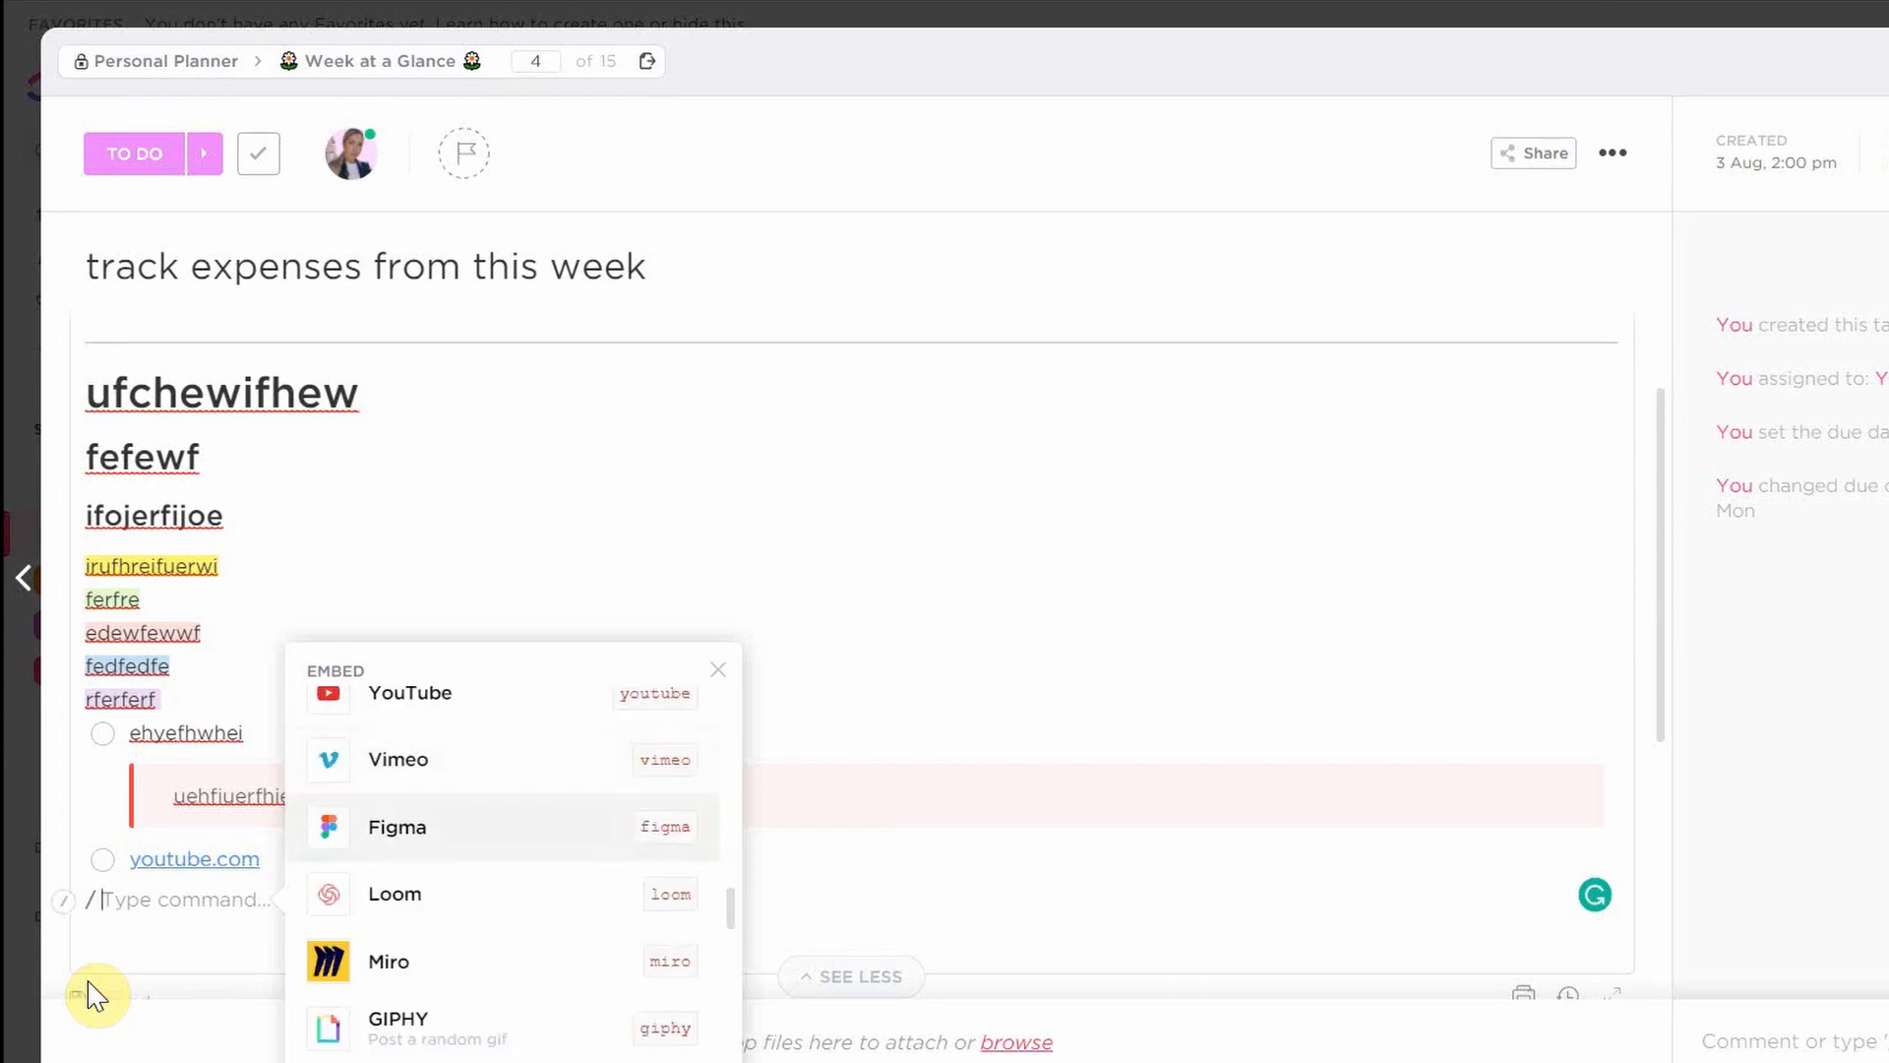
{"action": "key", "text": "Down"}
{"action": "key", "text": "Down"}
{"action": "key", "text": "Down"}
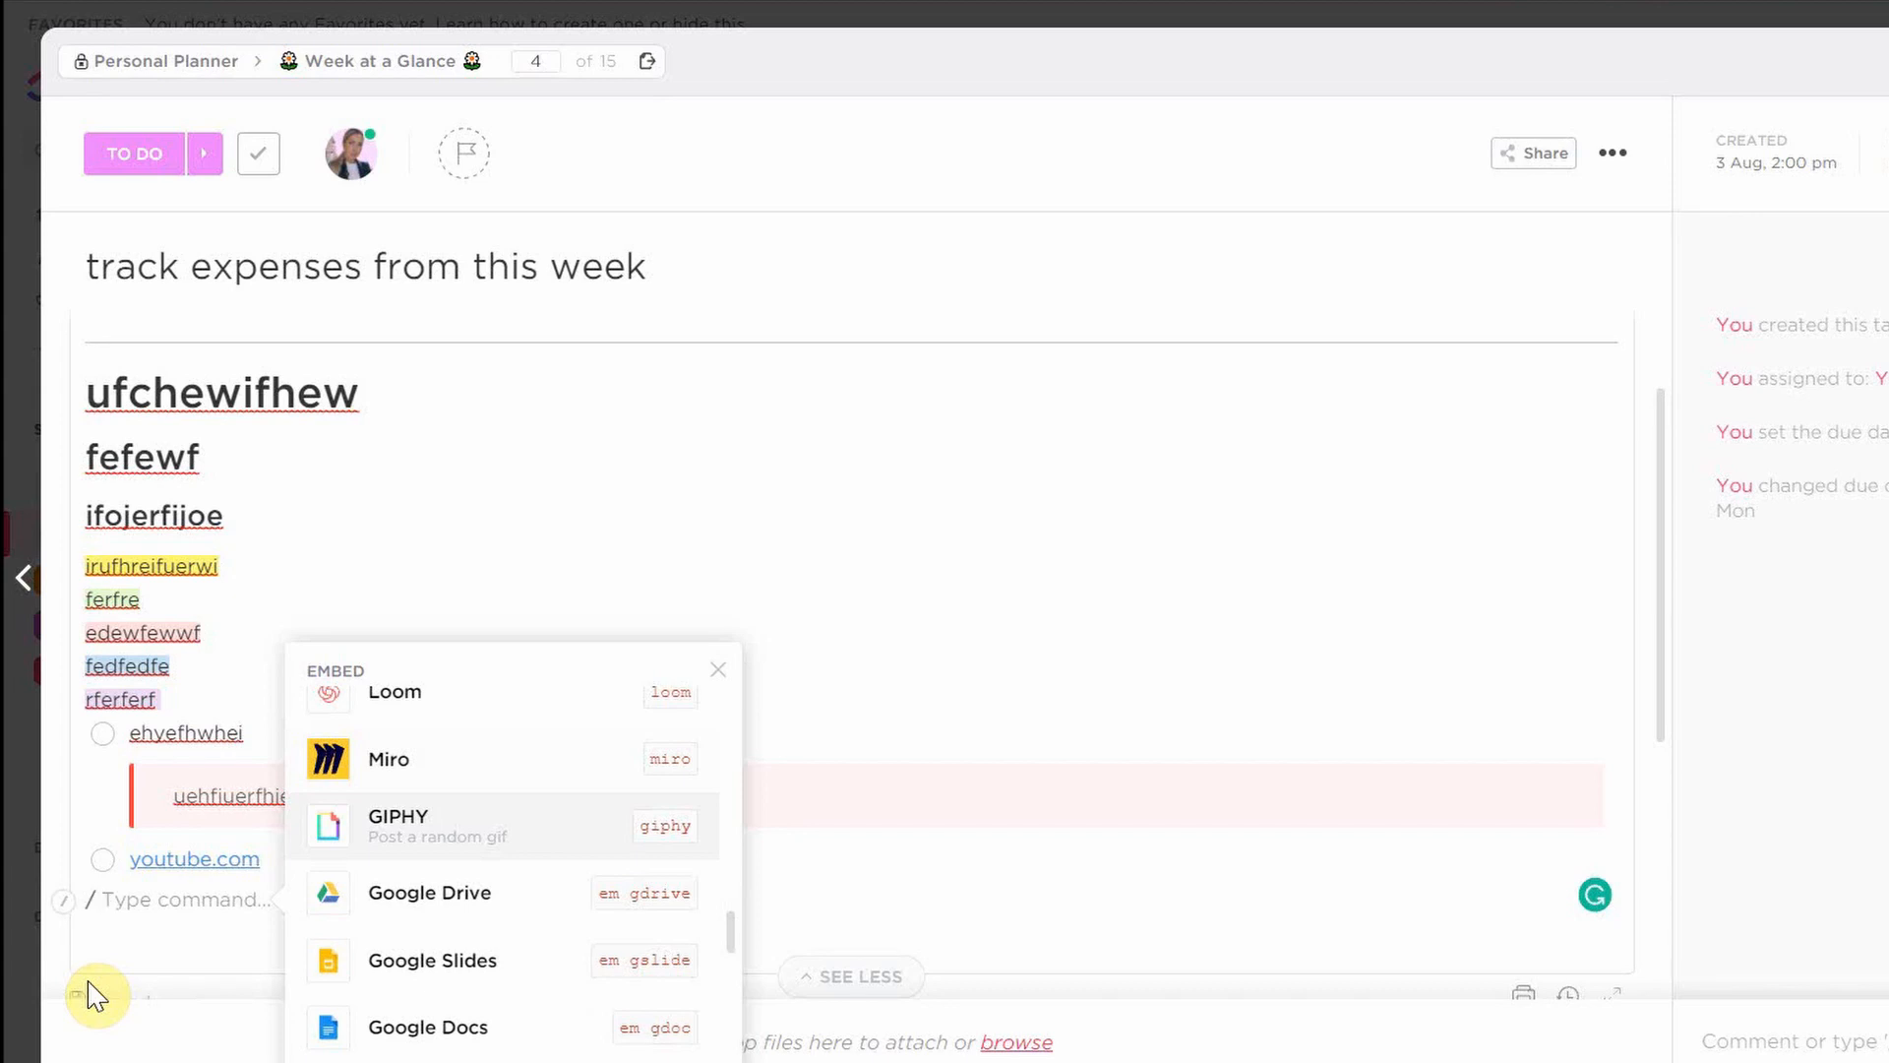
{"action": "type", "text": "giphy"}
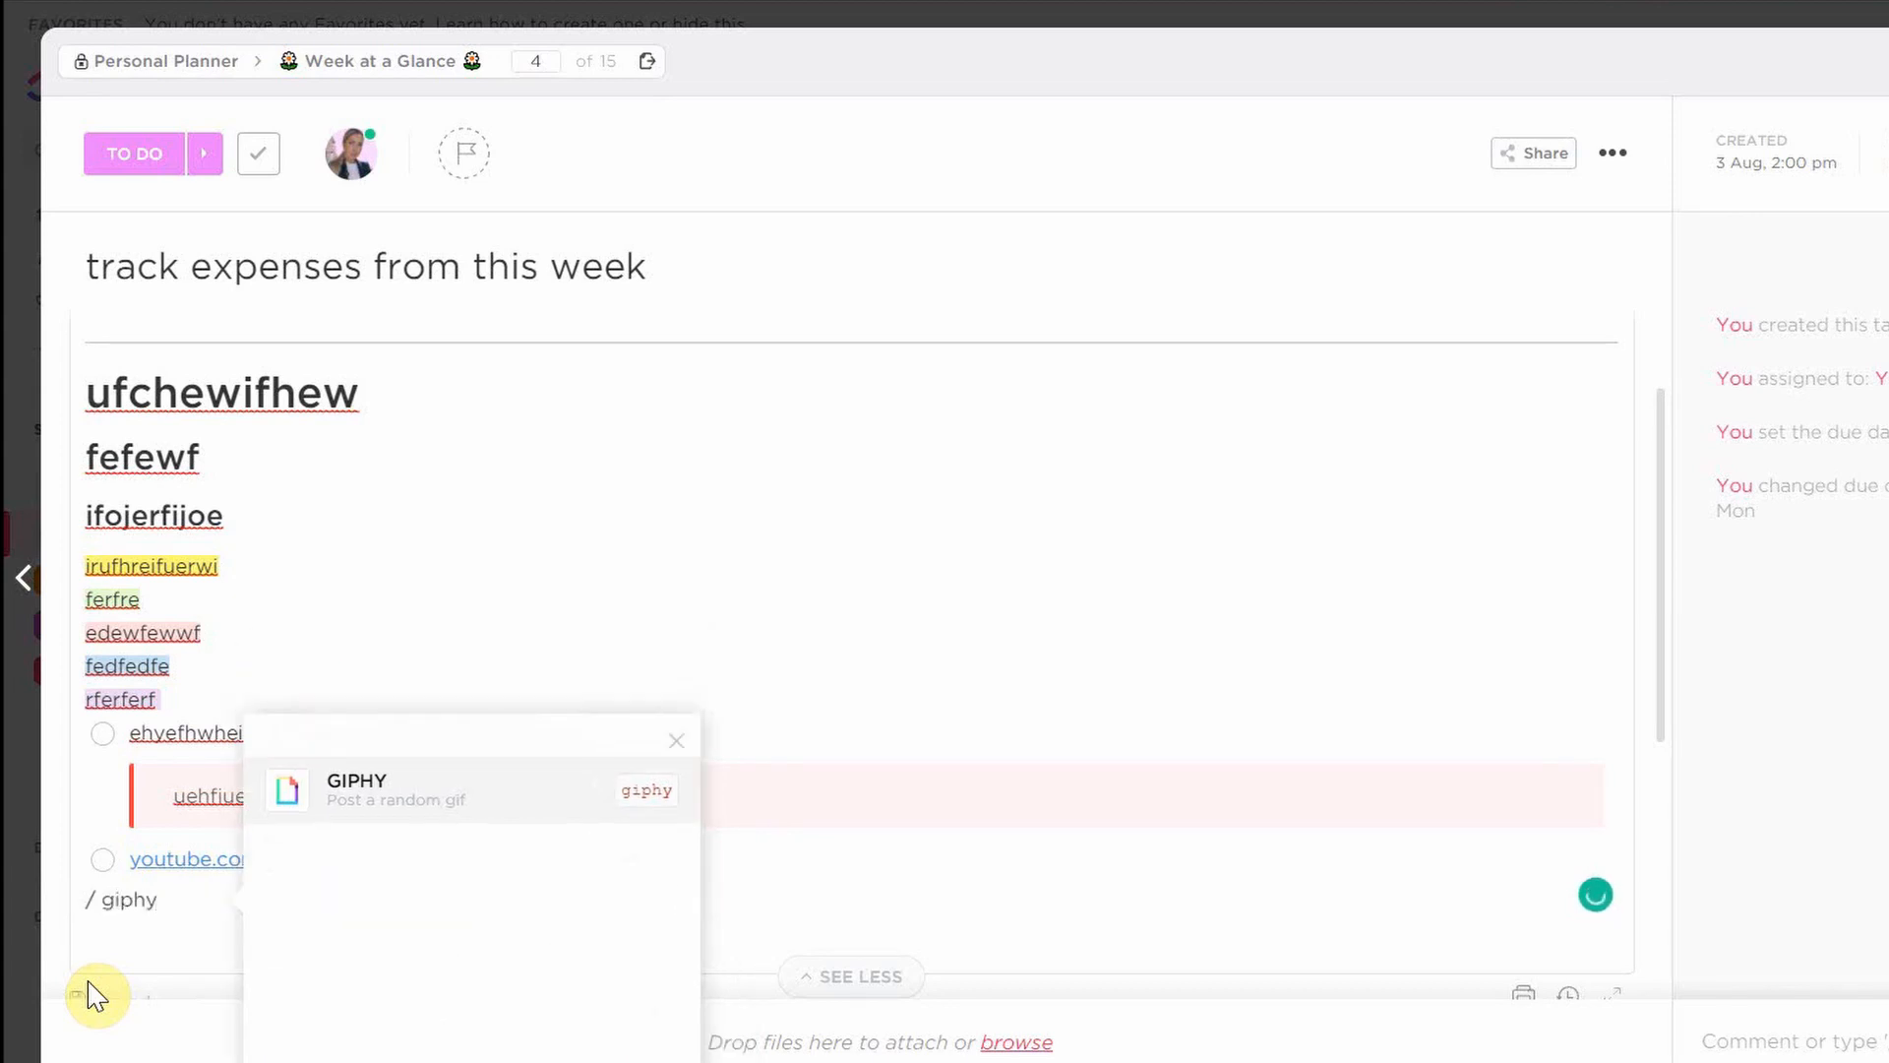
{"action": "key", "text": "Return"}
{"action": "type", "text": "fries"}
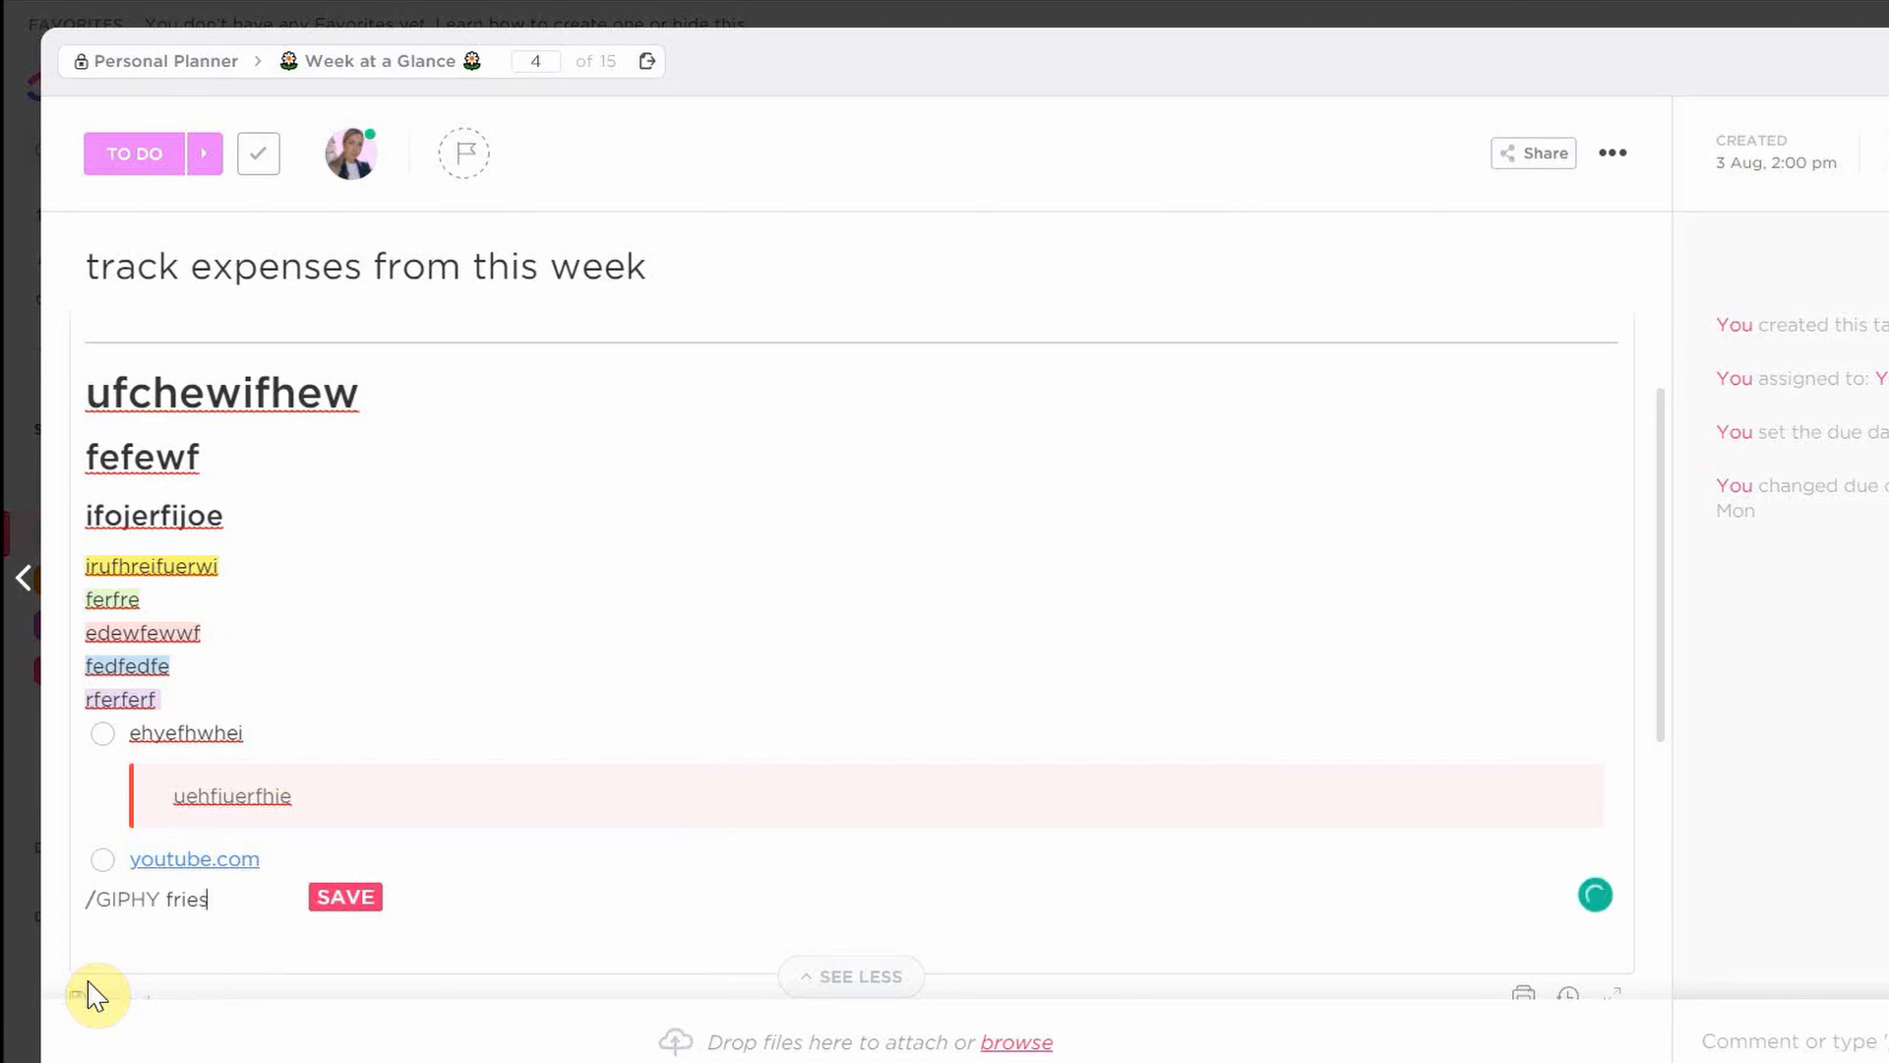
{"action": "key", "text": "Return"}
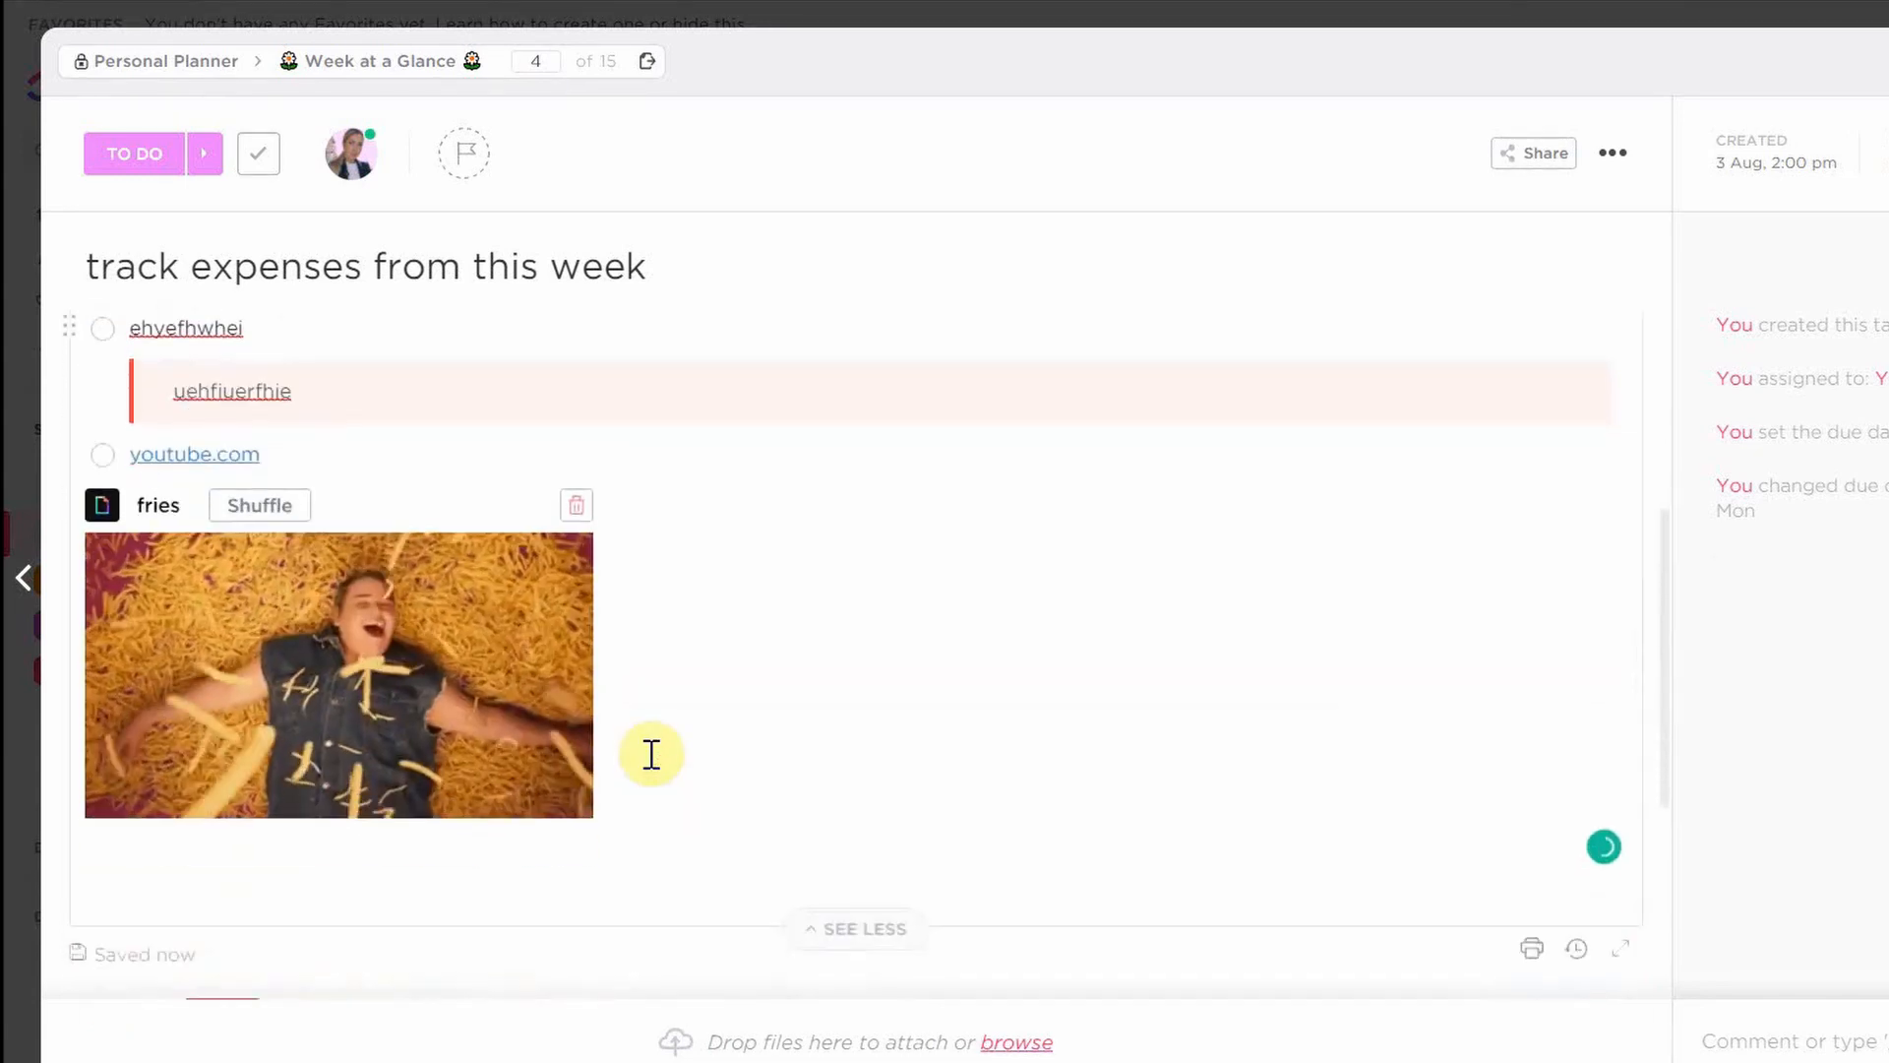
- Set the task's priority to High with the /p slash command, entered below the fries GIF
{"action": "left_click", "coordinate": [165, 850]}
{"action": "type", "text": "/"}
{"action": "key", "text": "Down"}
{"action": "key", "text": "Down"}
{"action": "key", "text": "Down"}
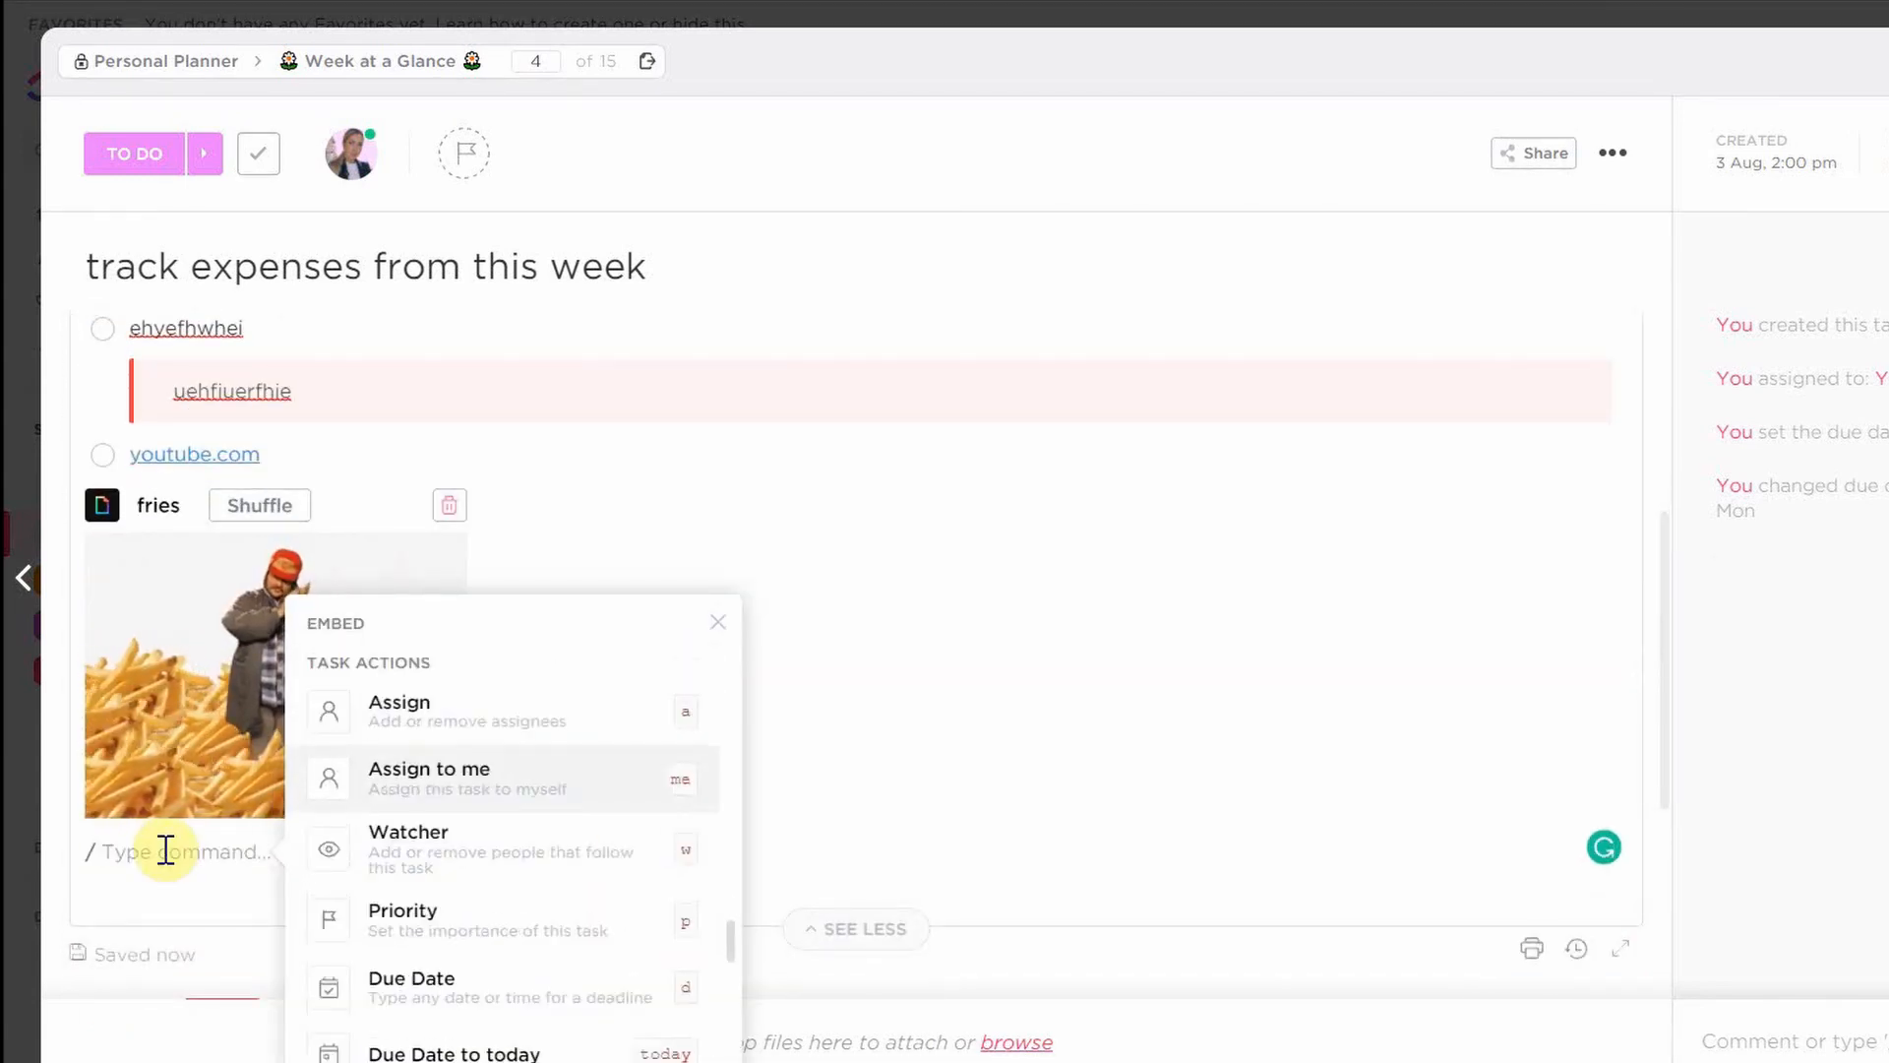
{"action": "key", "text": "Up"}
{"action": "key", "text": "Up"}
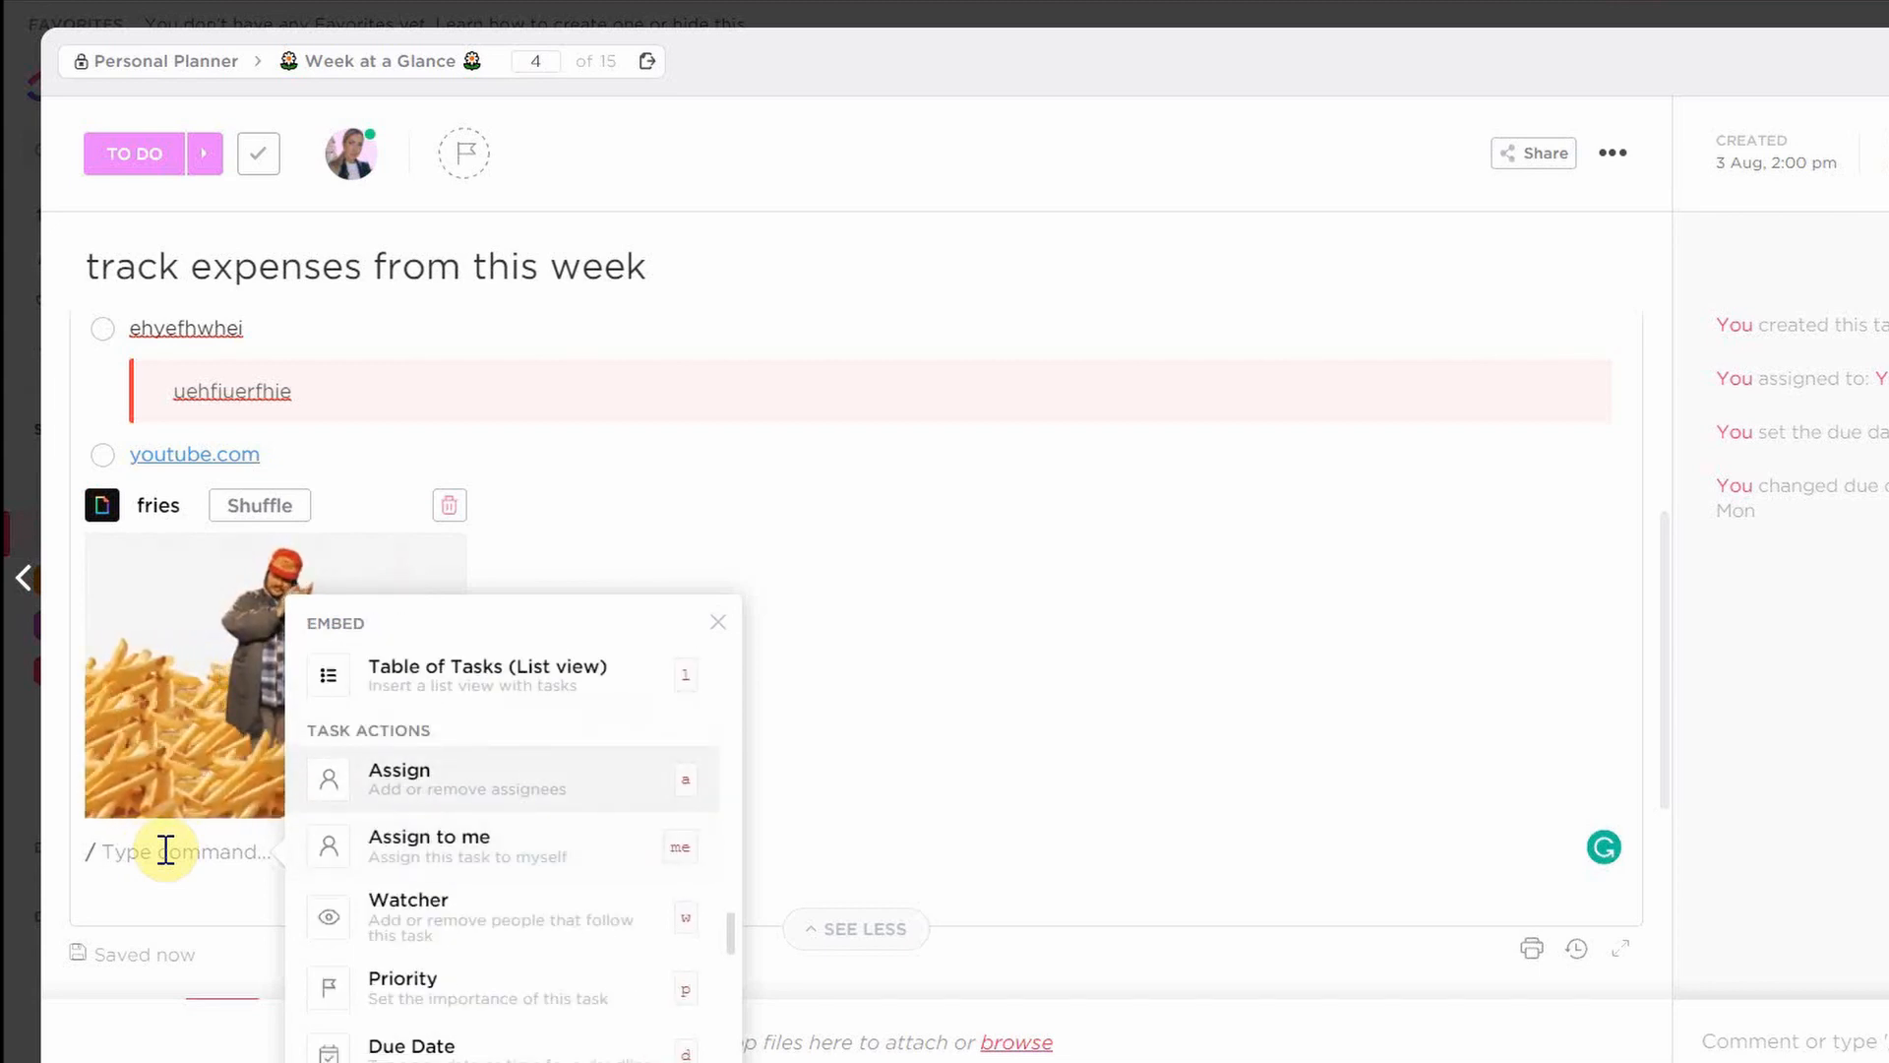
{"action": "key", "text": "Down"}
{"action": "key", "text": "Down"}
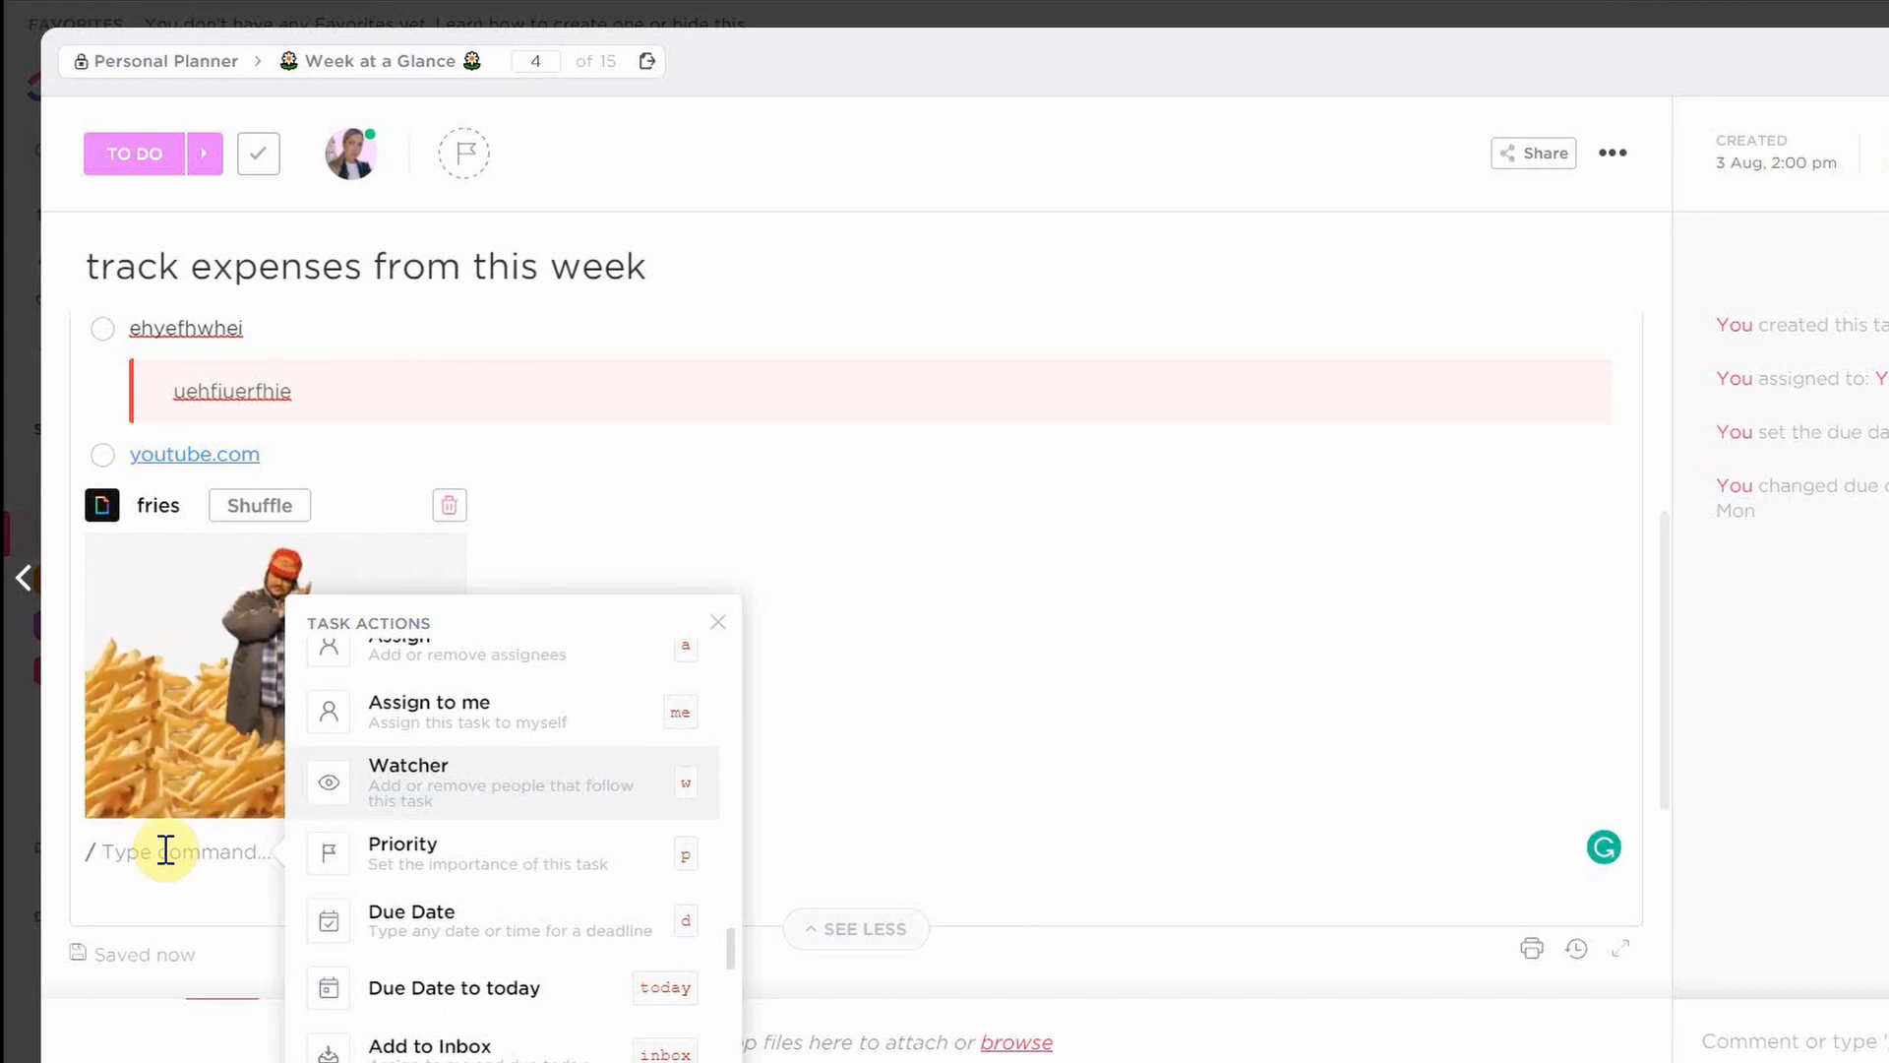
{"action": "type", "text": "d"}
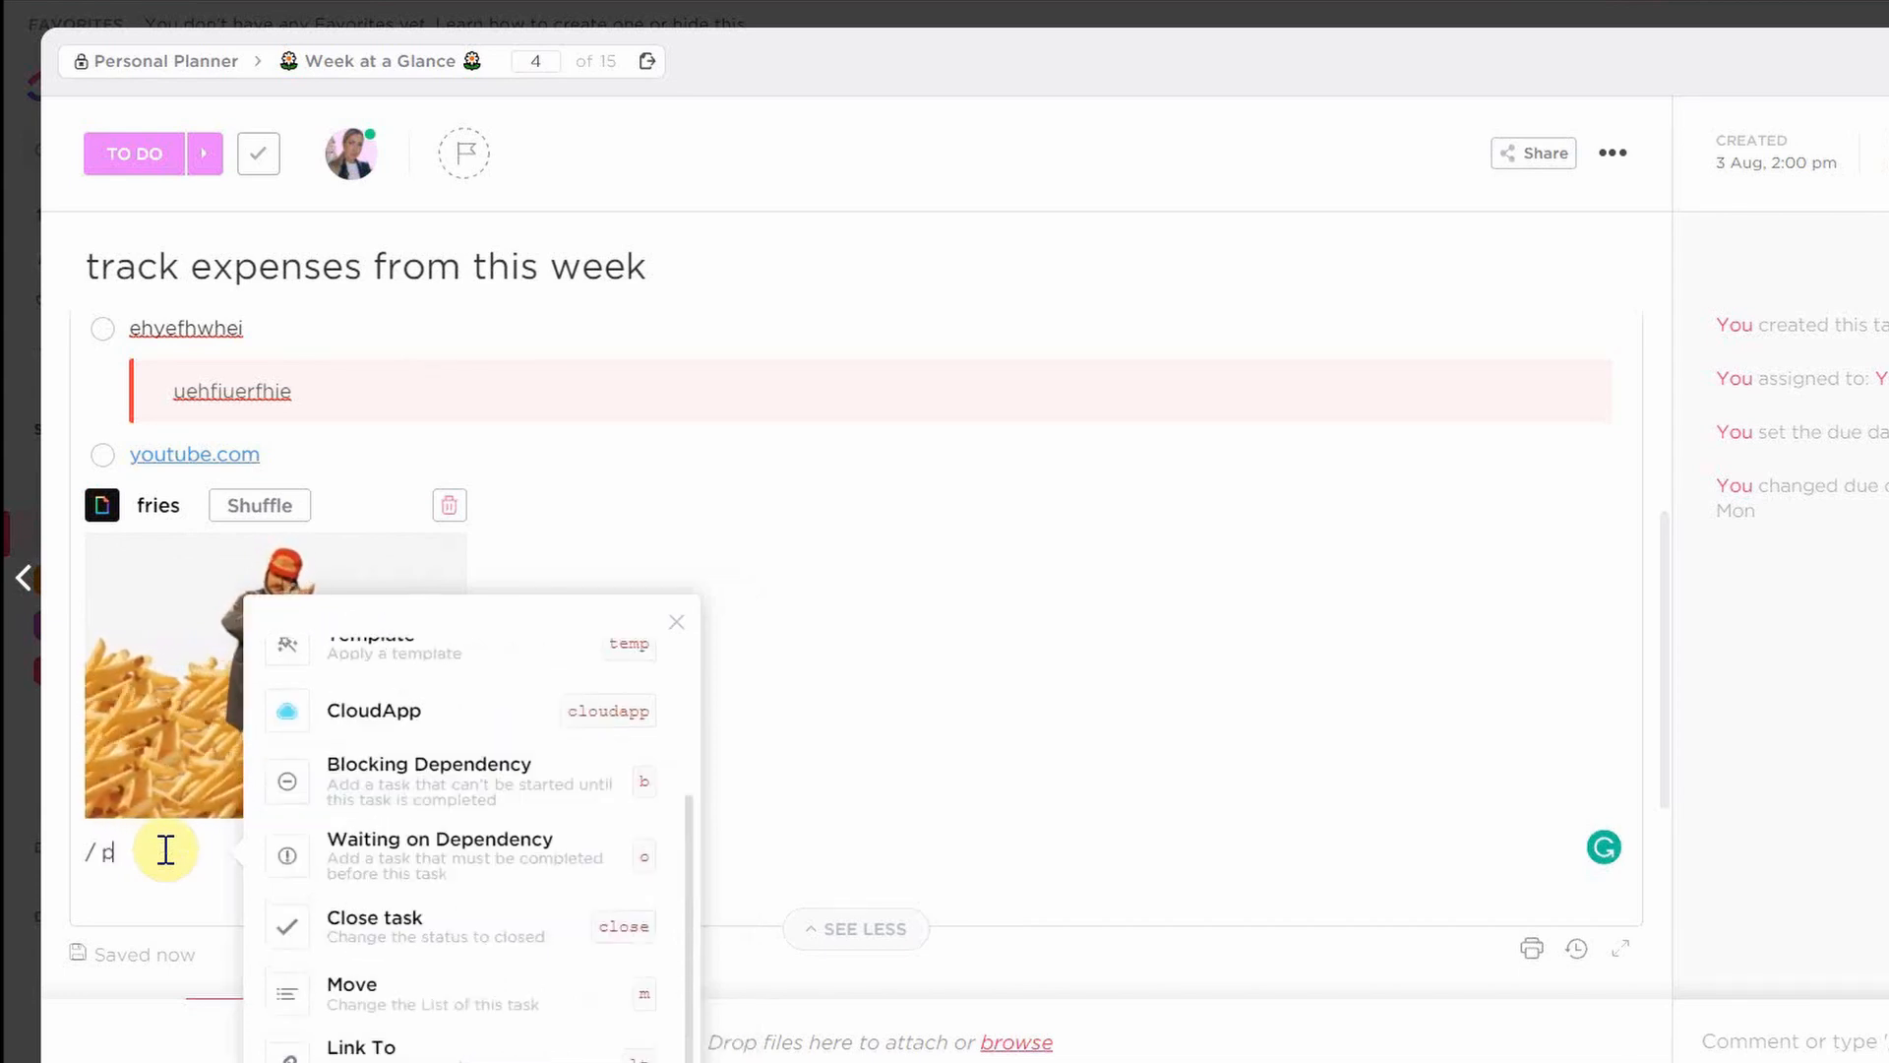
{"action": "key", "text": "Return"}
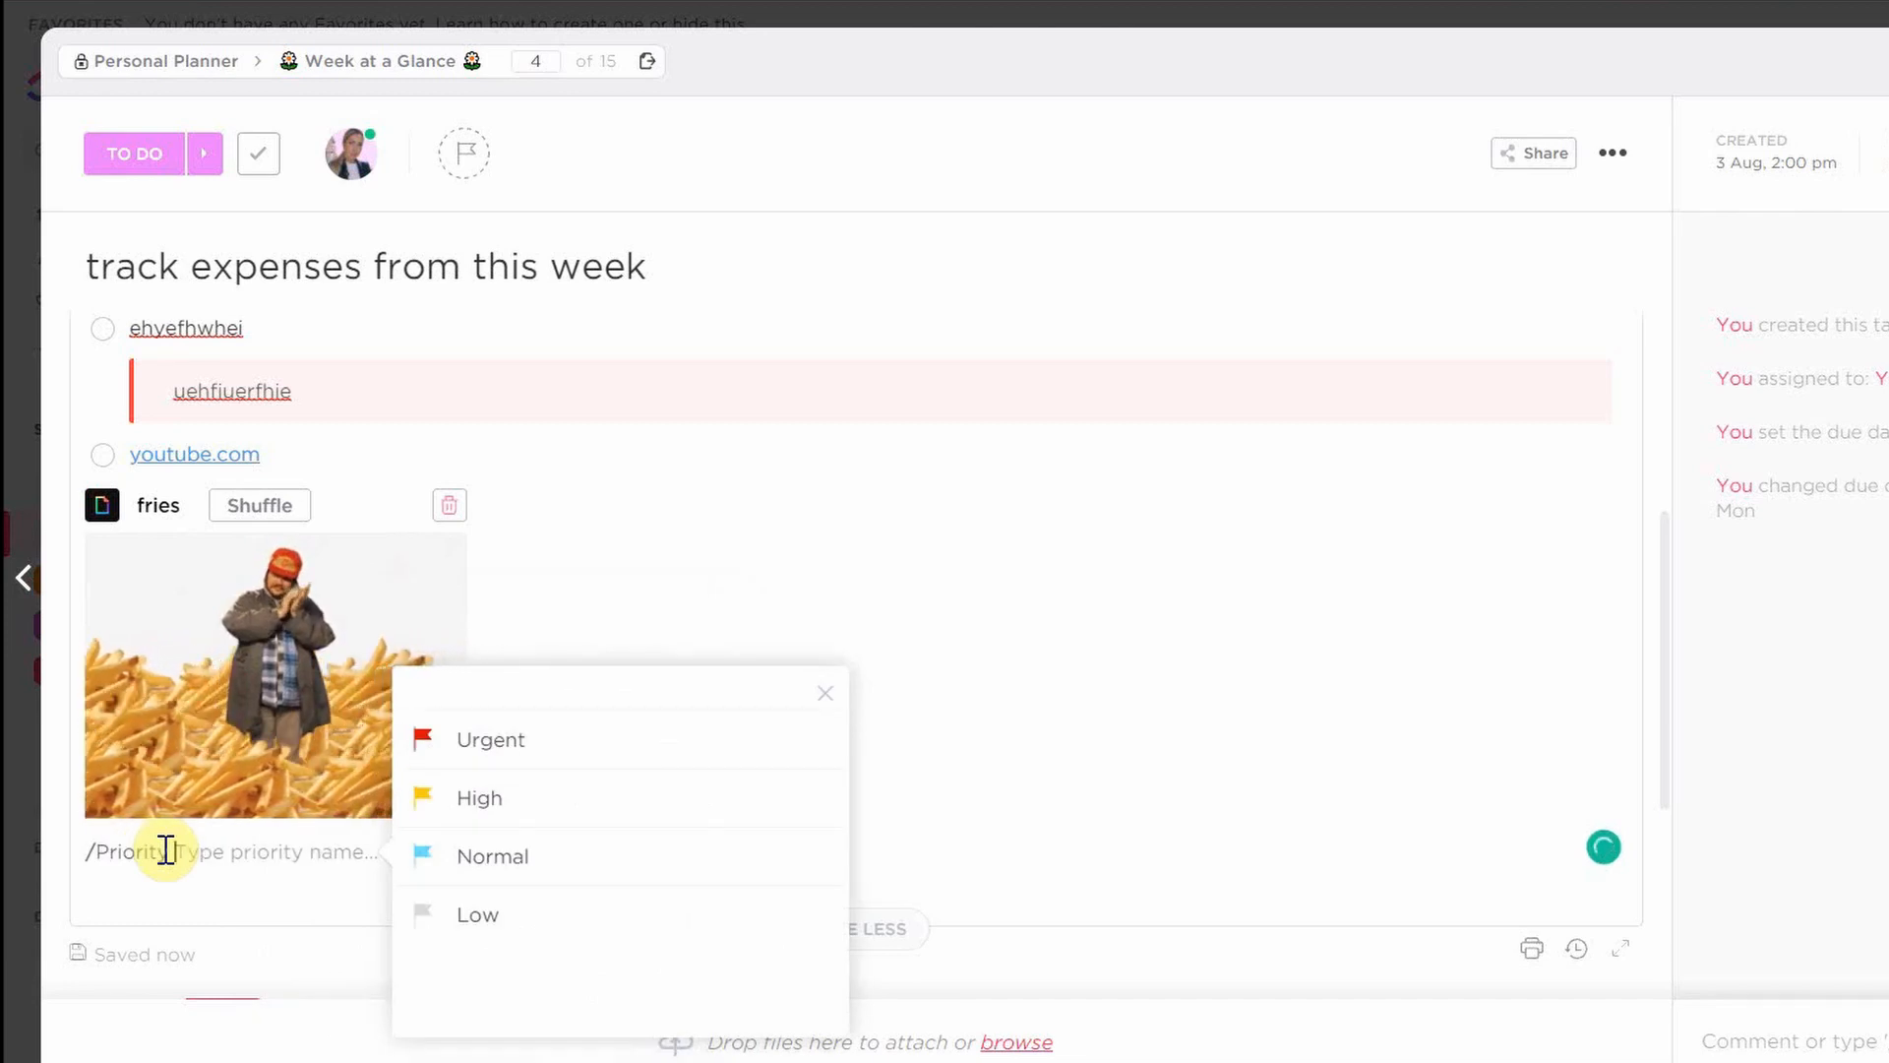
{"action": "key", "text": "Down"}
{"action": "key", "text": "Return"}
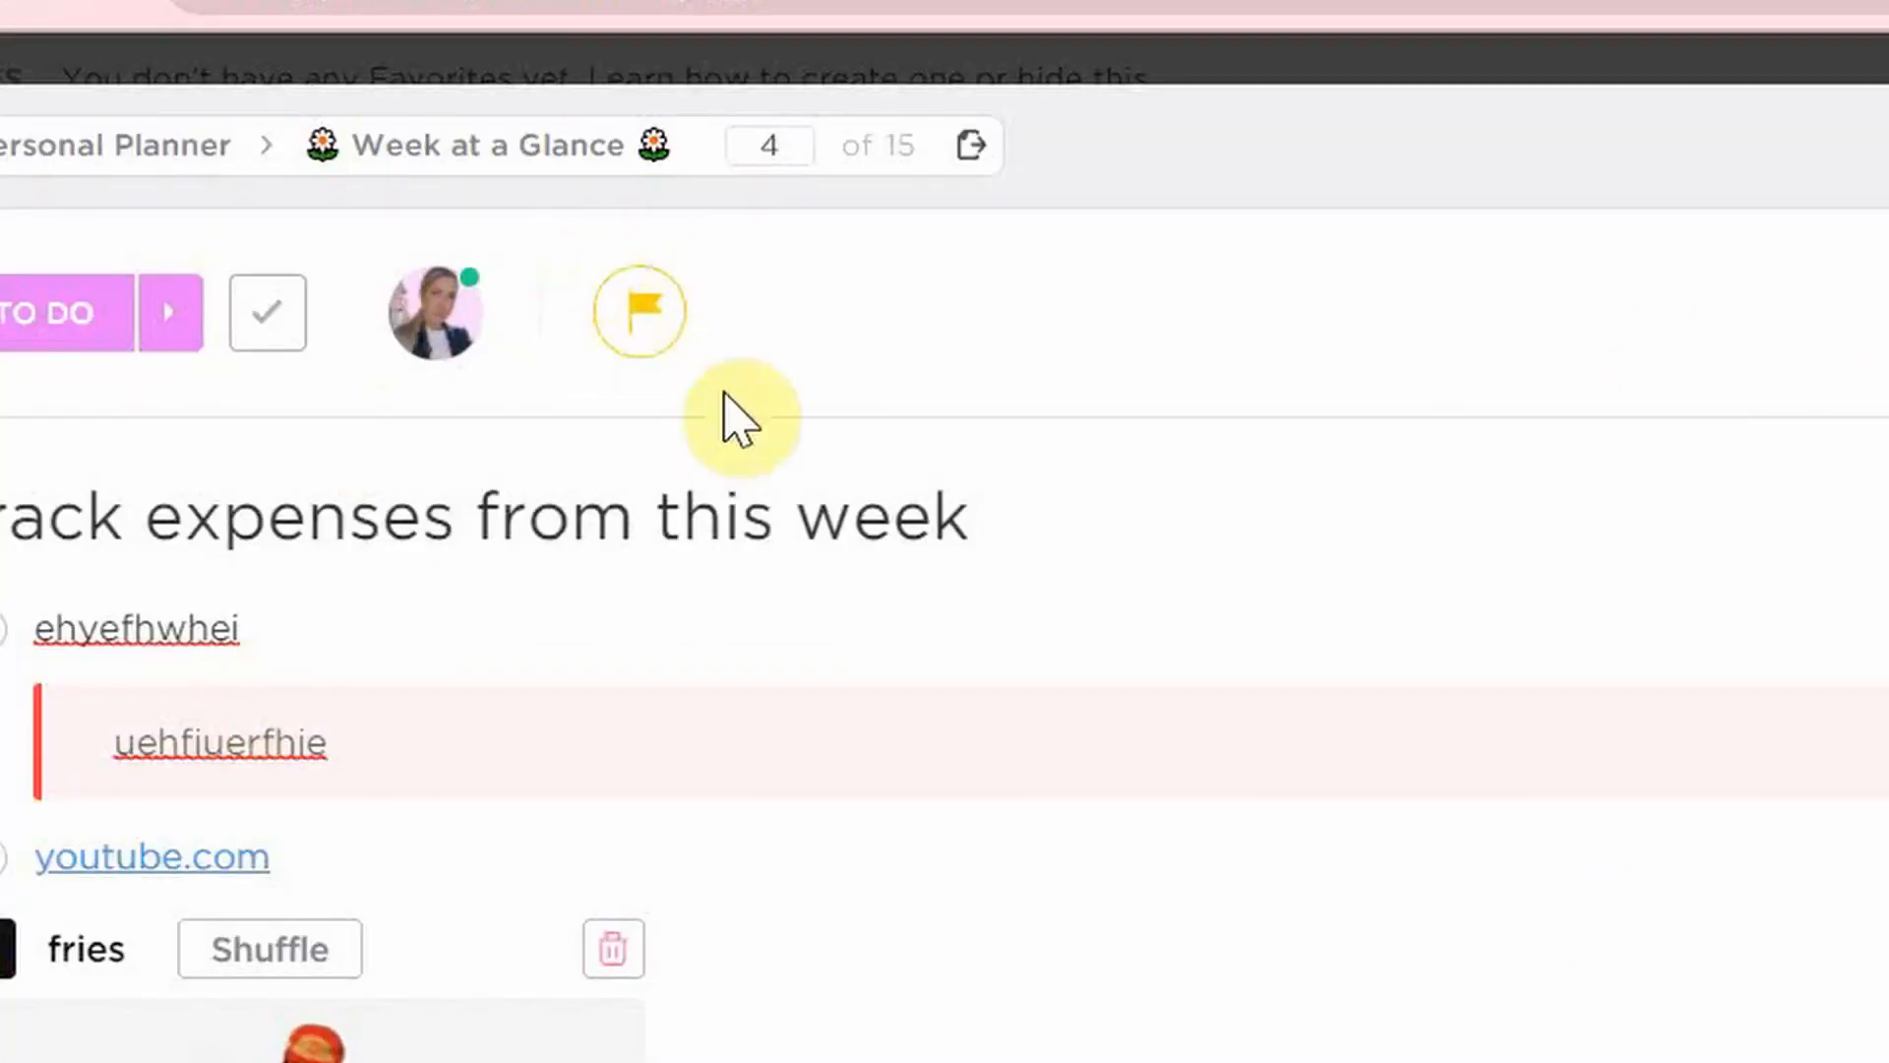
- Examine the remaining task action slash commands, including Subtask, Doc, dependencies, Task mention, Template and Markdown
{"action": "type", "text": "/"}
{"action": "key", "text": "Down"}
{"action": "key", "text": "Down"}
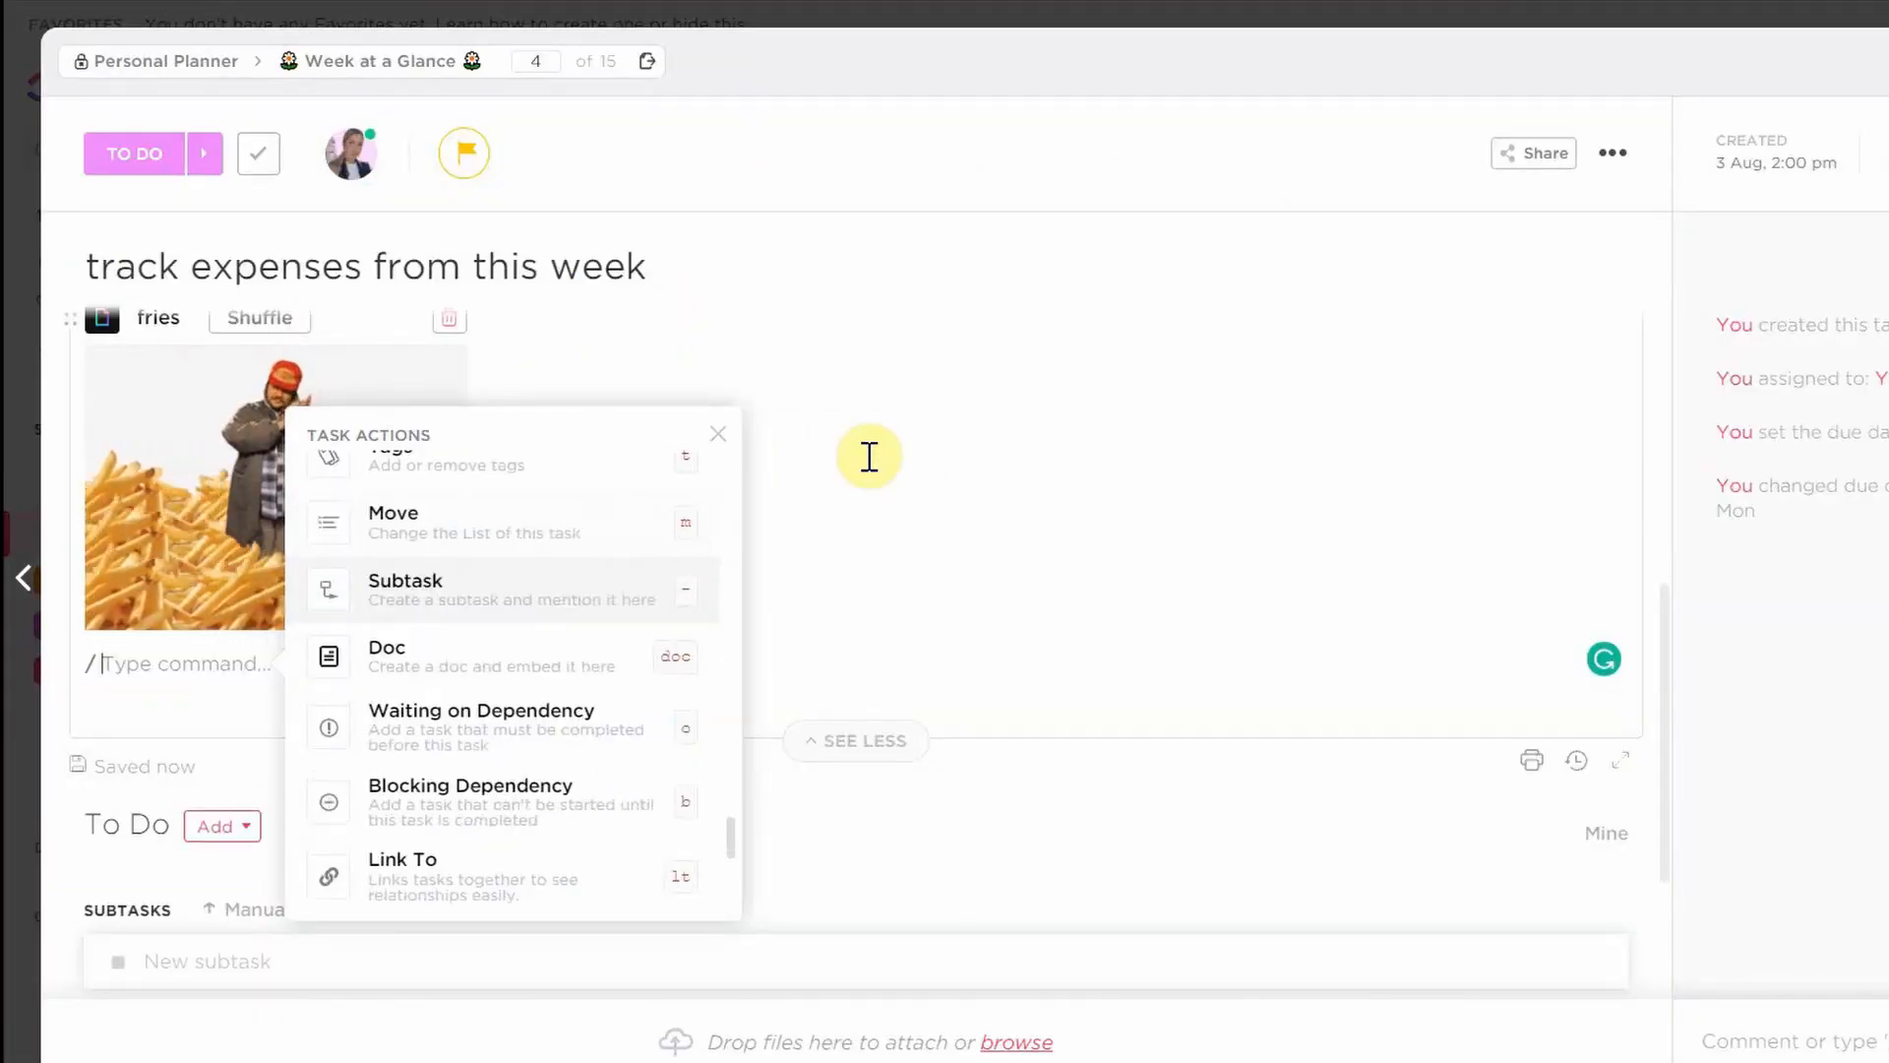
{"action": "key", "text": "Down"}
{"action": "key", "text": "Down"}
{"action": "key", "text": "Down"}
{"action": "key", "text": "Down"}
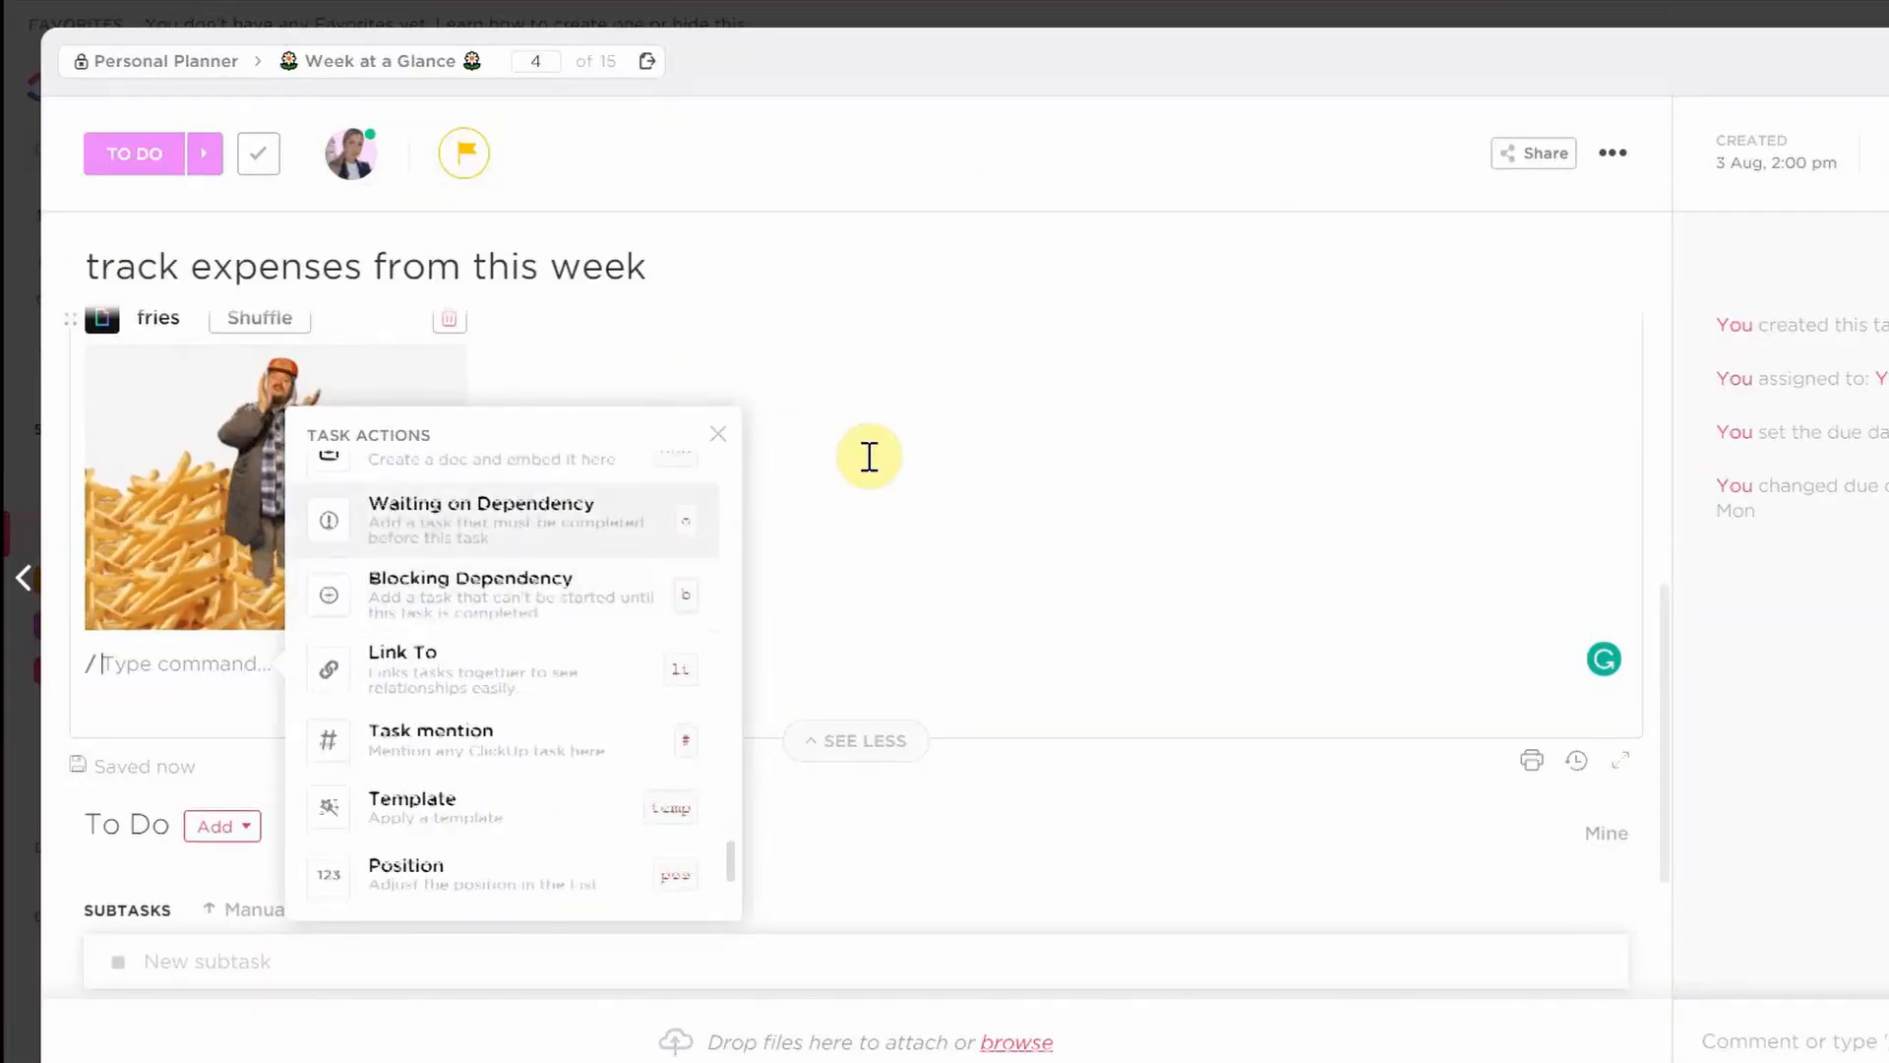
{"action": "key", "text": "Down"}
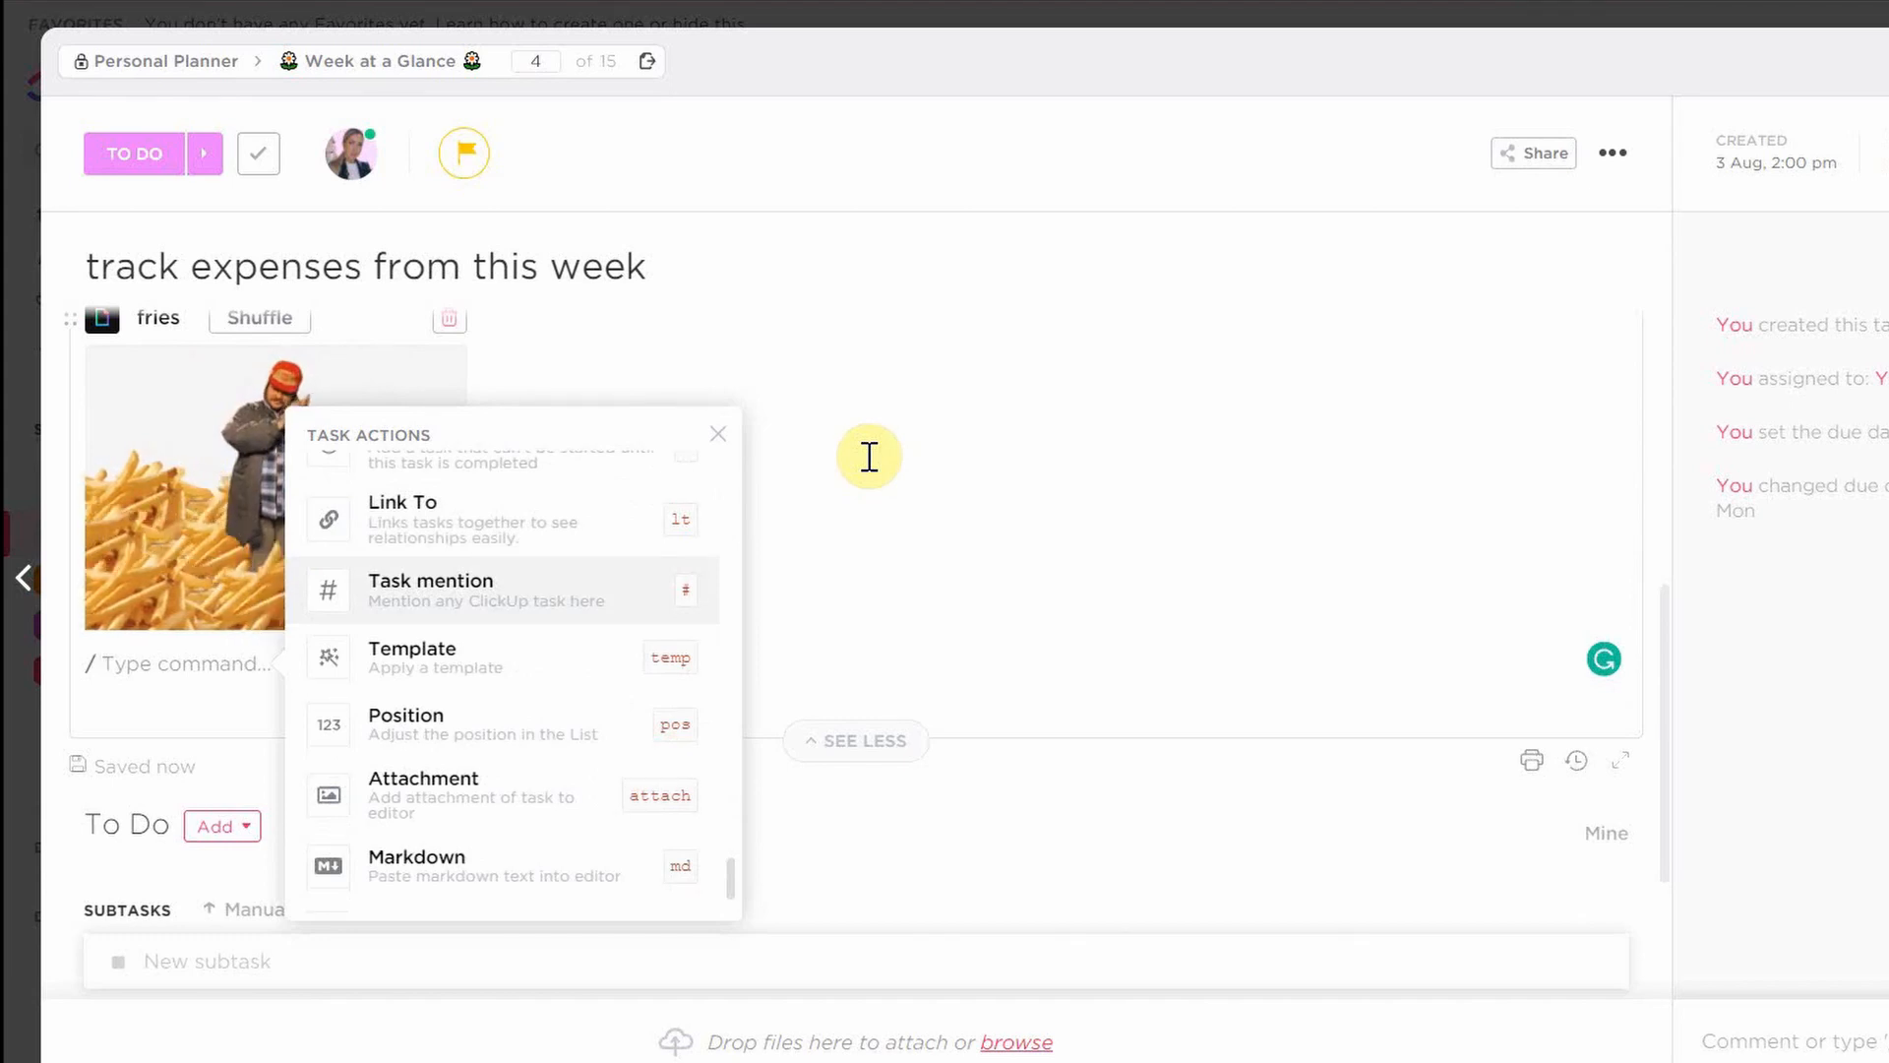
{"action": "key", "text": "Down"}
{"action": "key", "text": "Down"}
{"action": "key", "text": "Down"}
{"action": "key", "text": "Down"}
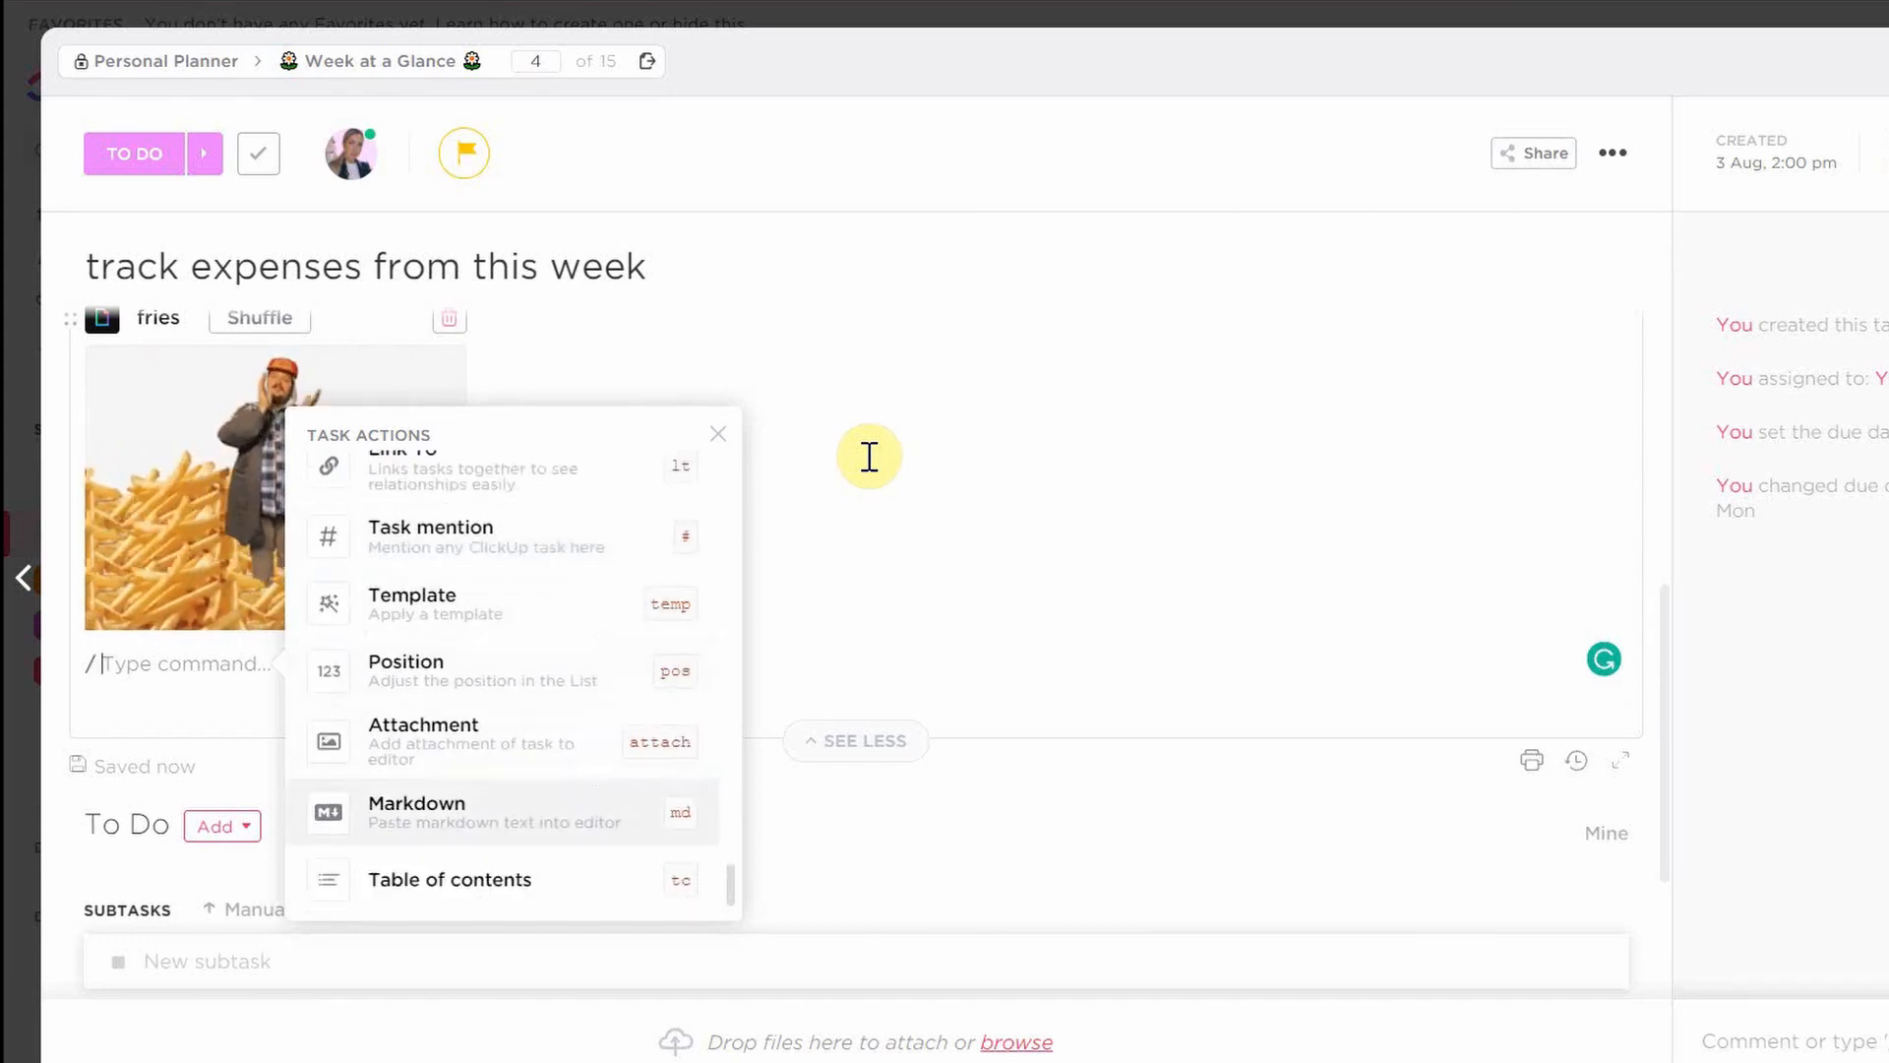
{"action": "key", "text": "Escape"}
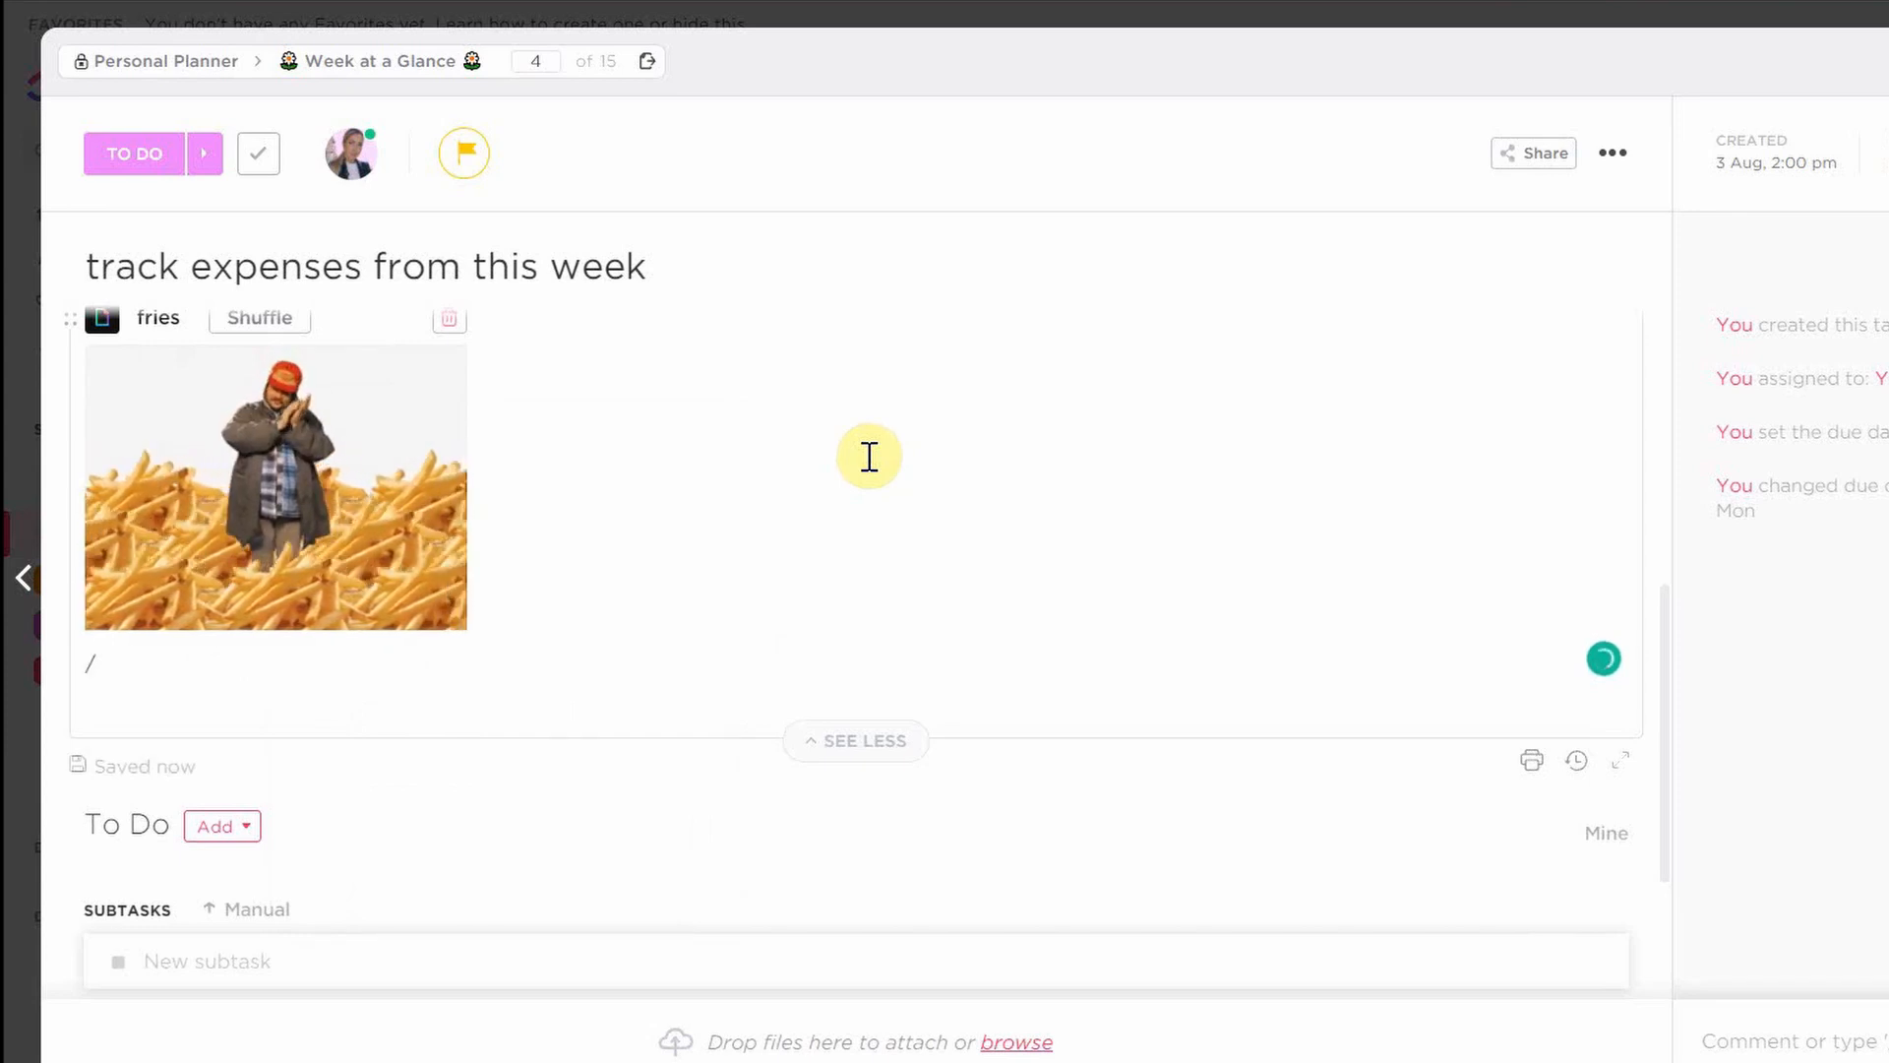
{"action": "scroll", "coordinate": [869, 485], "scroll_direction": "up", "scroll_amount": 1}
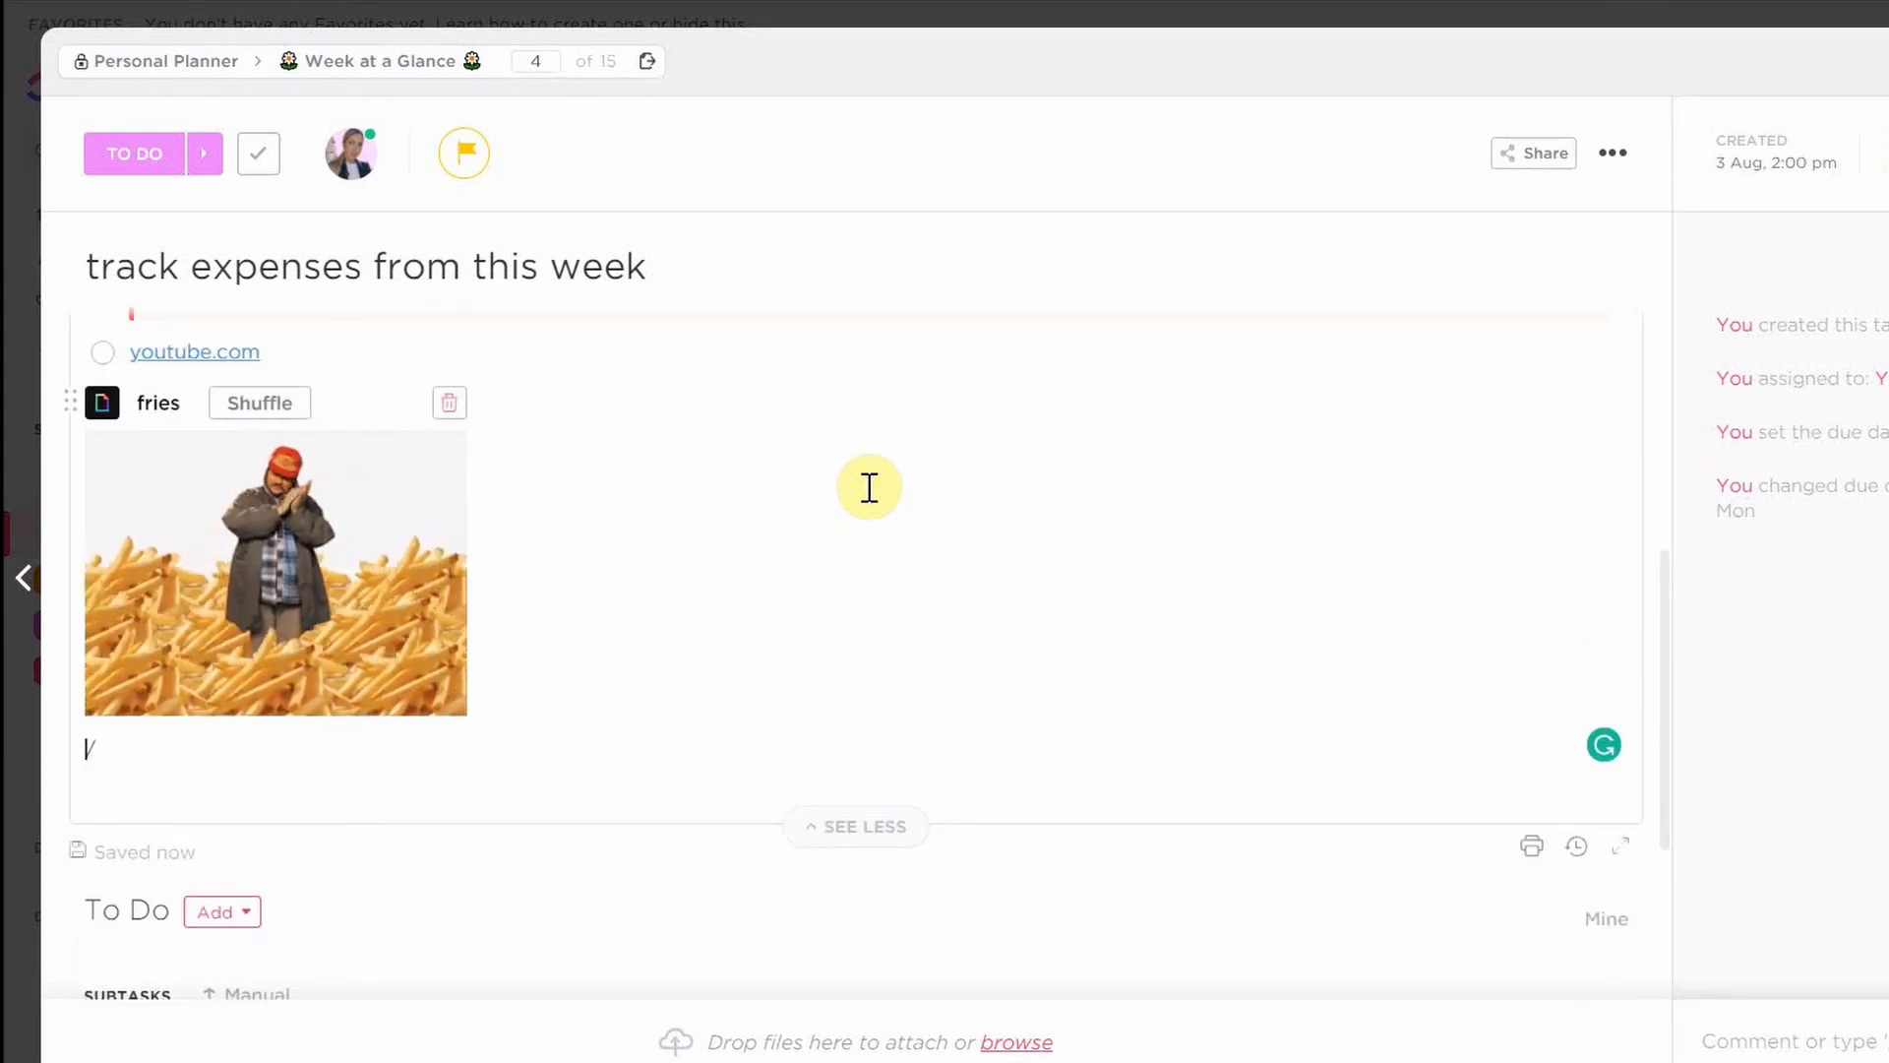
{"action": "scroll", "coordinate": [869, 485], "scroll_direction": "up", "scroll_amount": 5}
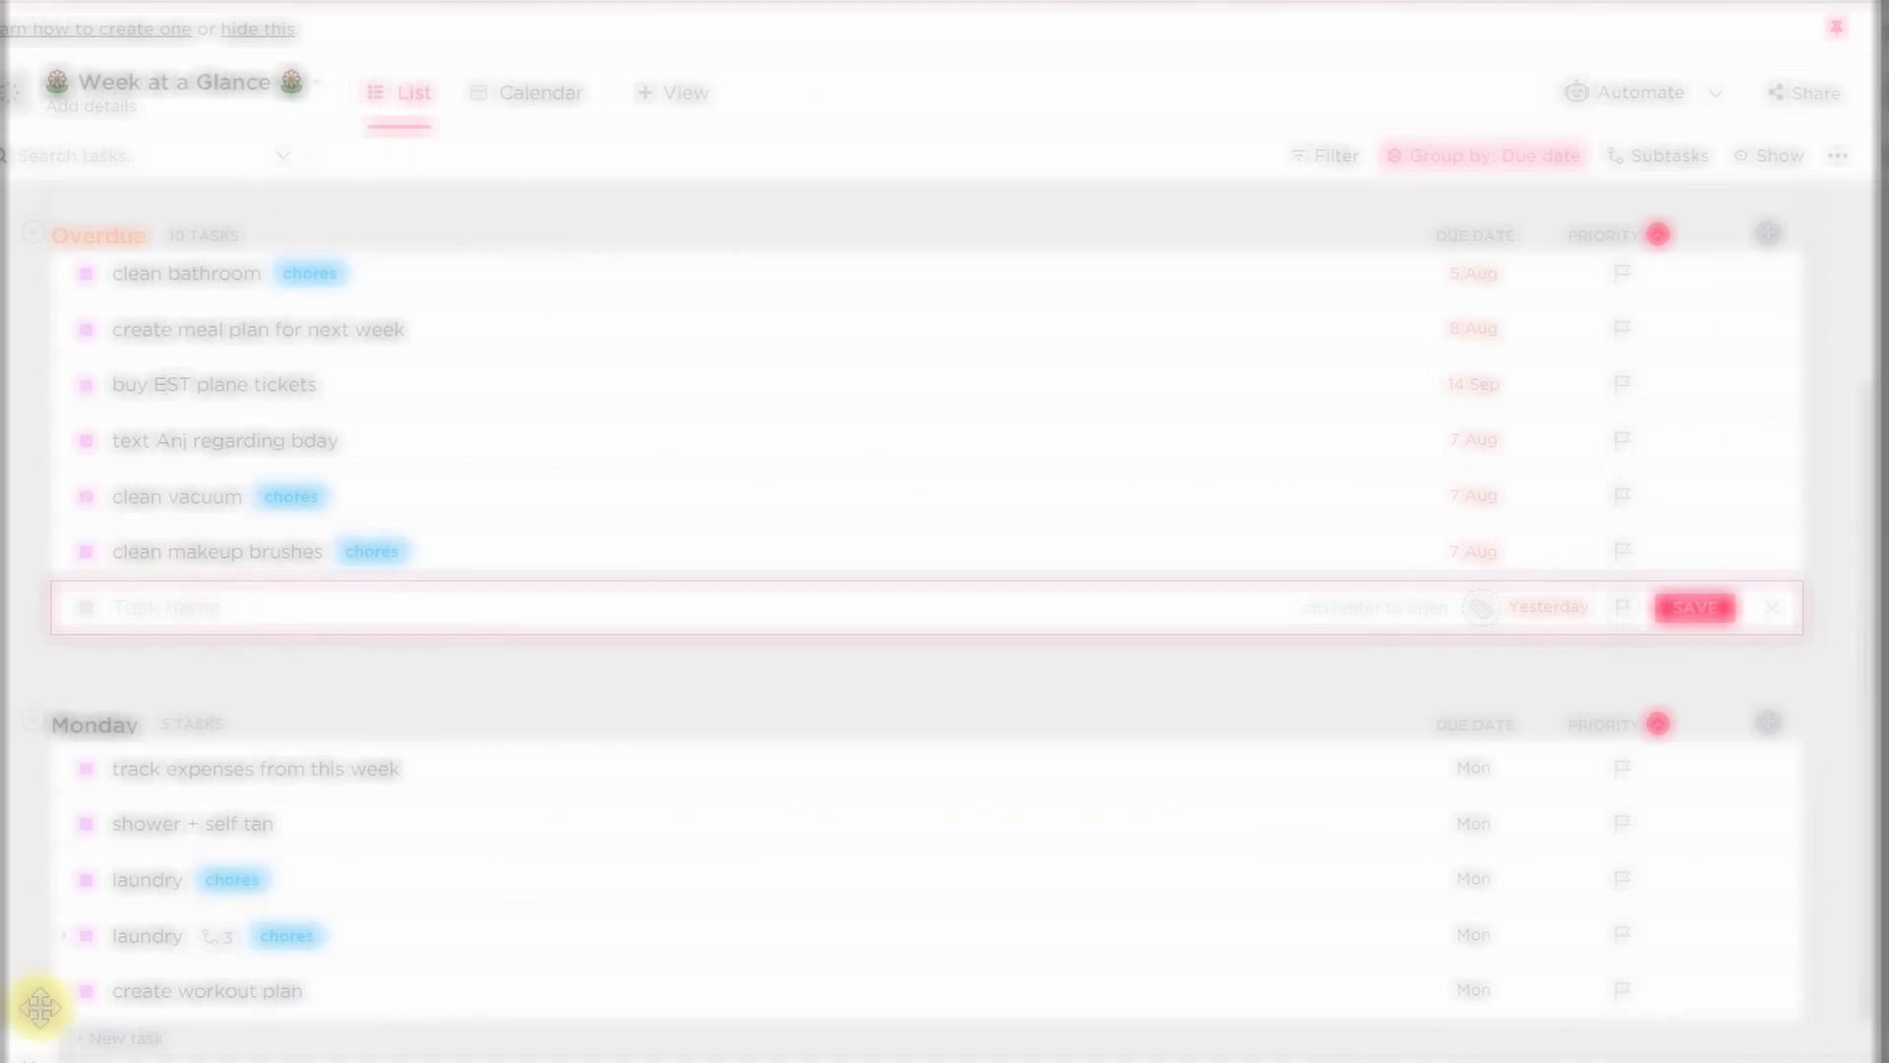
{"action": "left_click", "coordinate": [526, 652]}
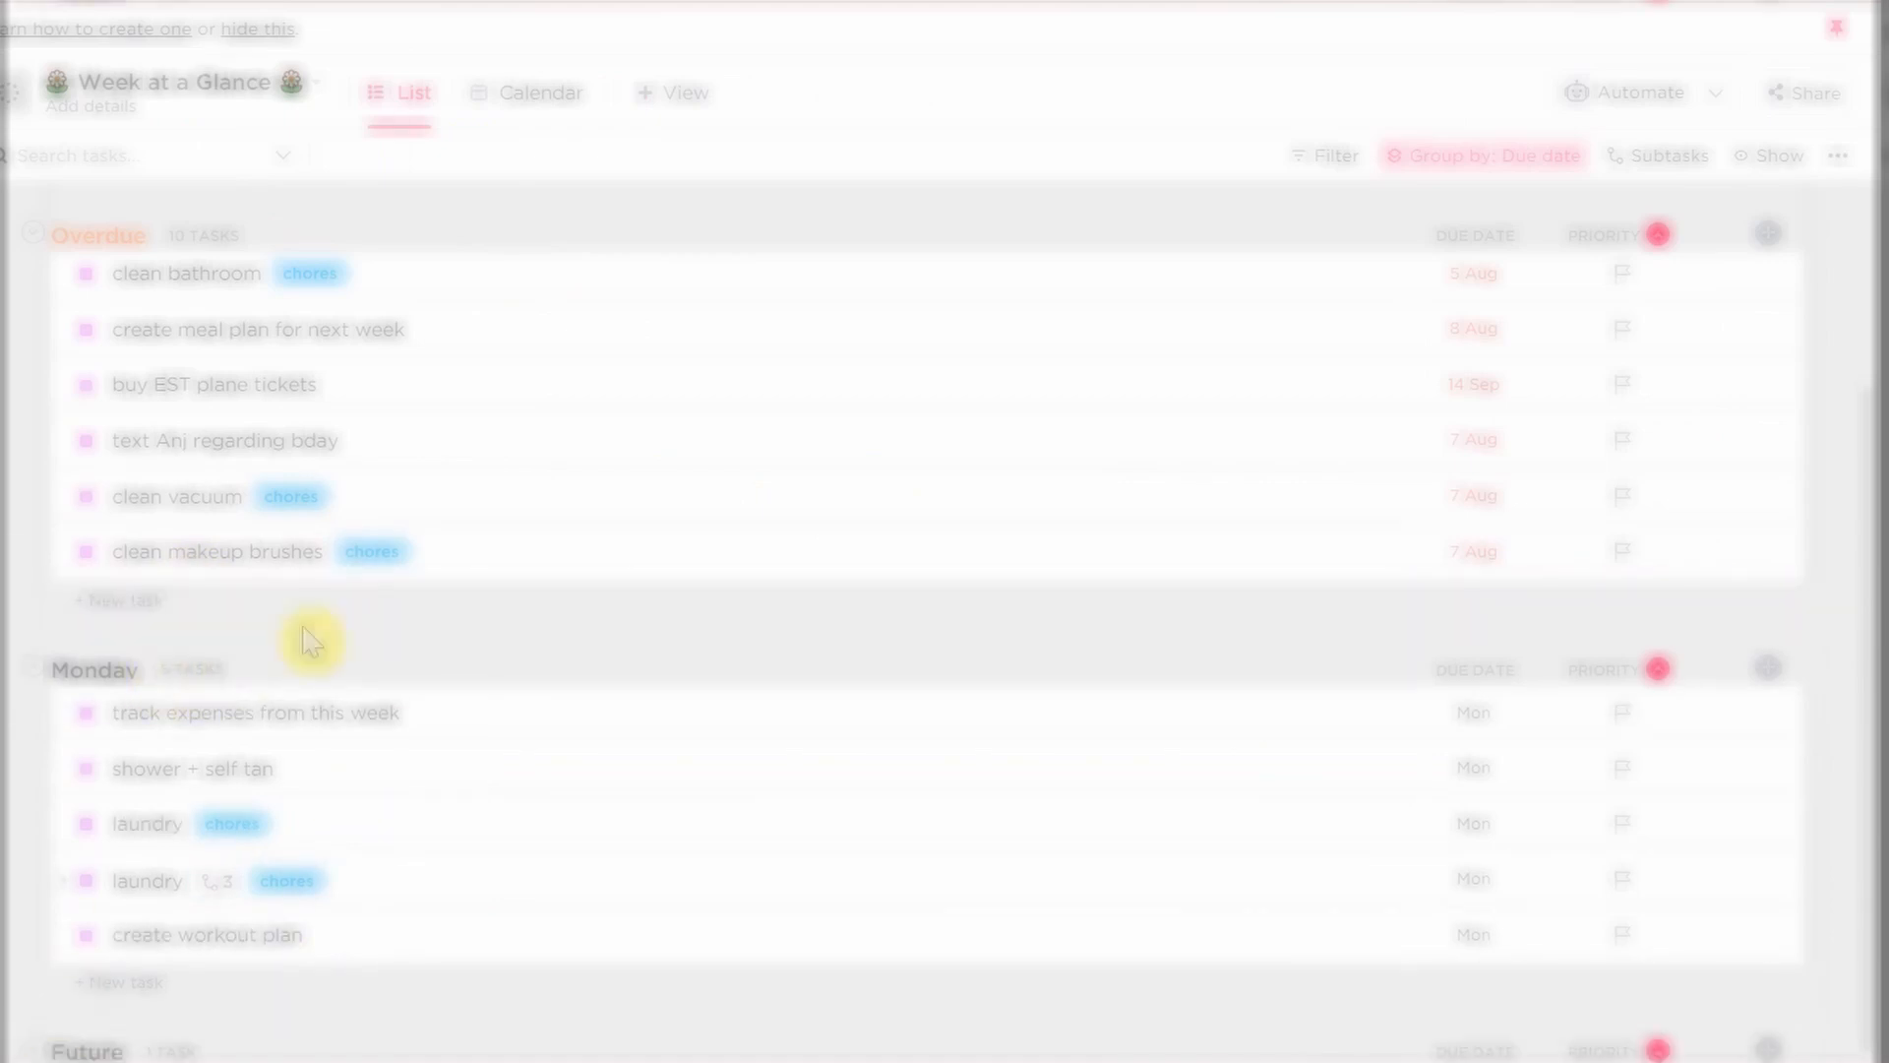
{"action": "left_click", "coordinate": [138, 602]}
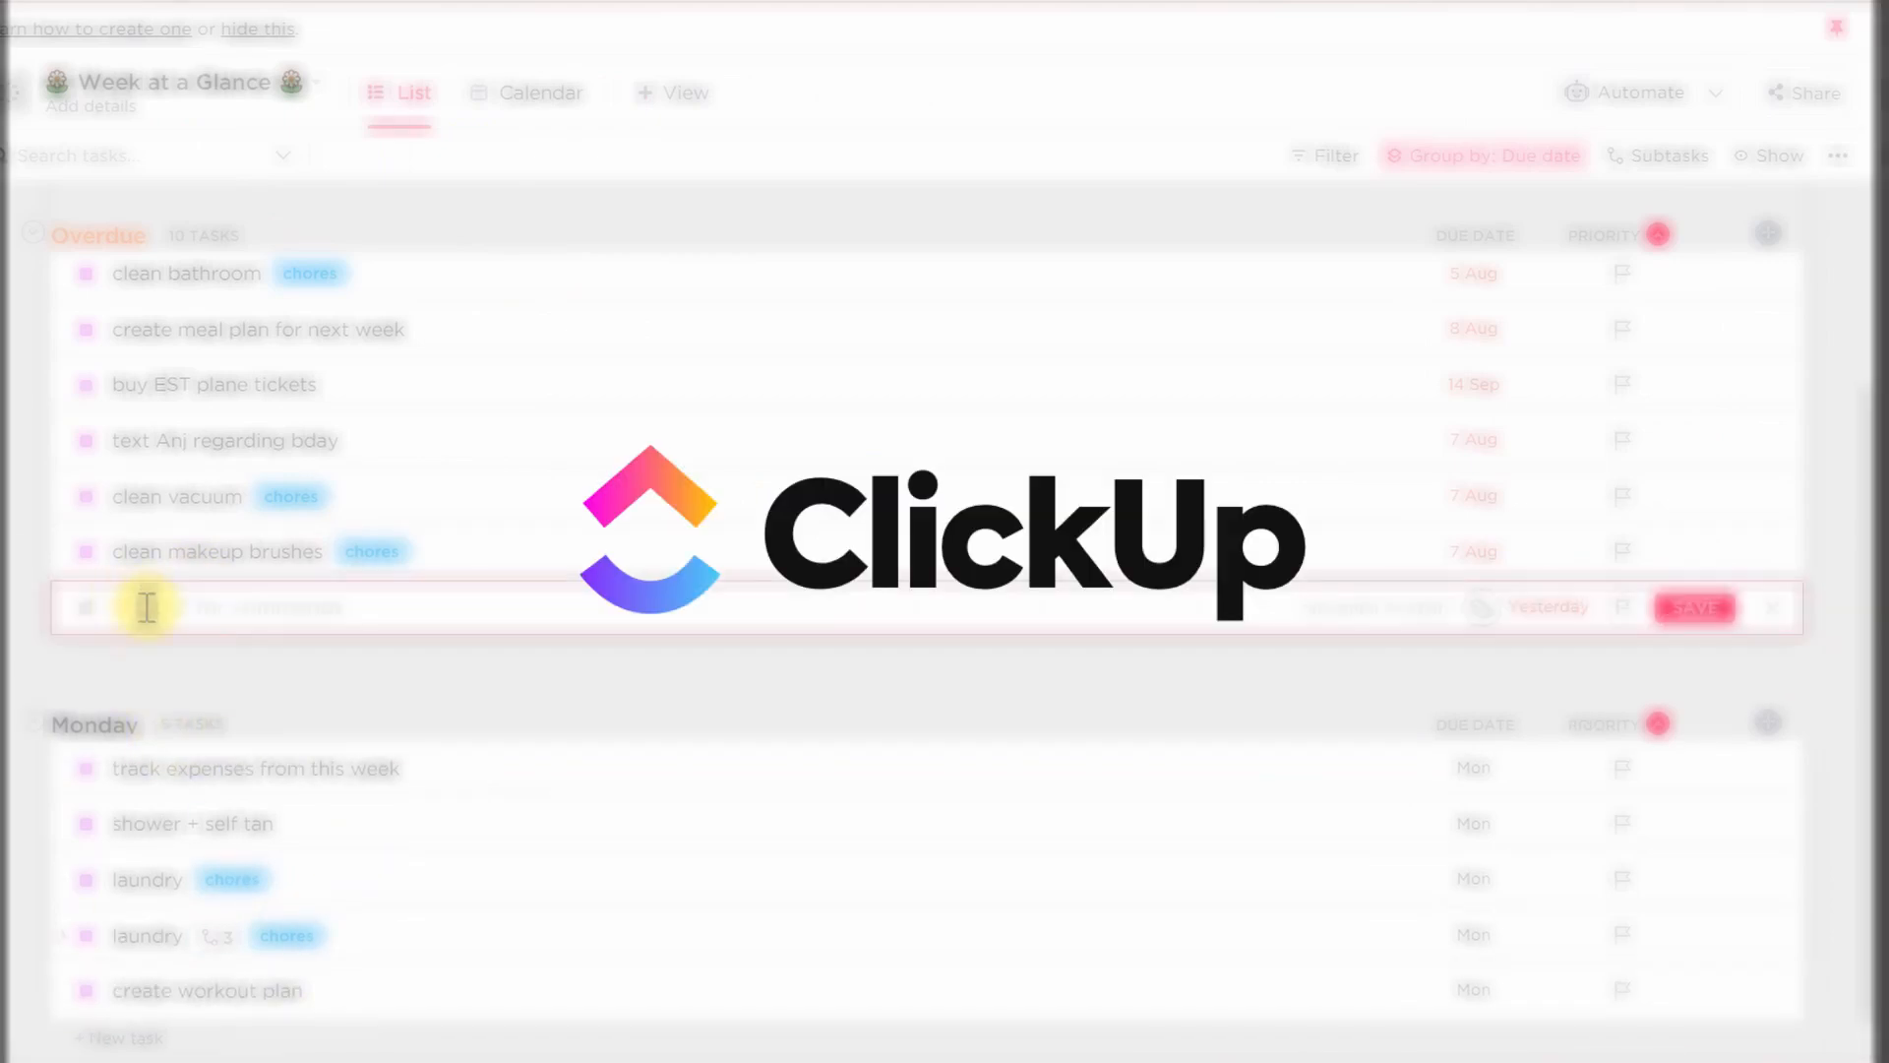
- Start a new task named "task 1" in the Overdue group with the event tag and the yellow priority flag
{"action": "type", "text": "task 1"}
{"action": "left_click", "coordinate": [1481, 610]}
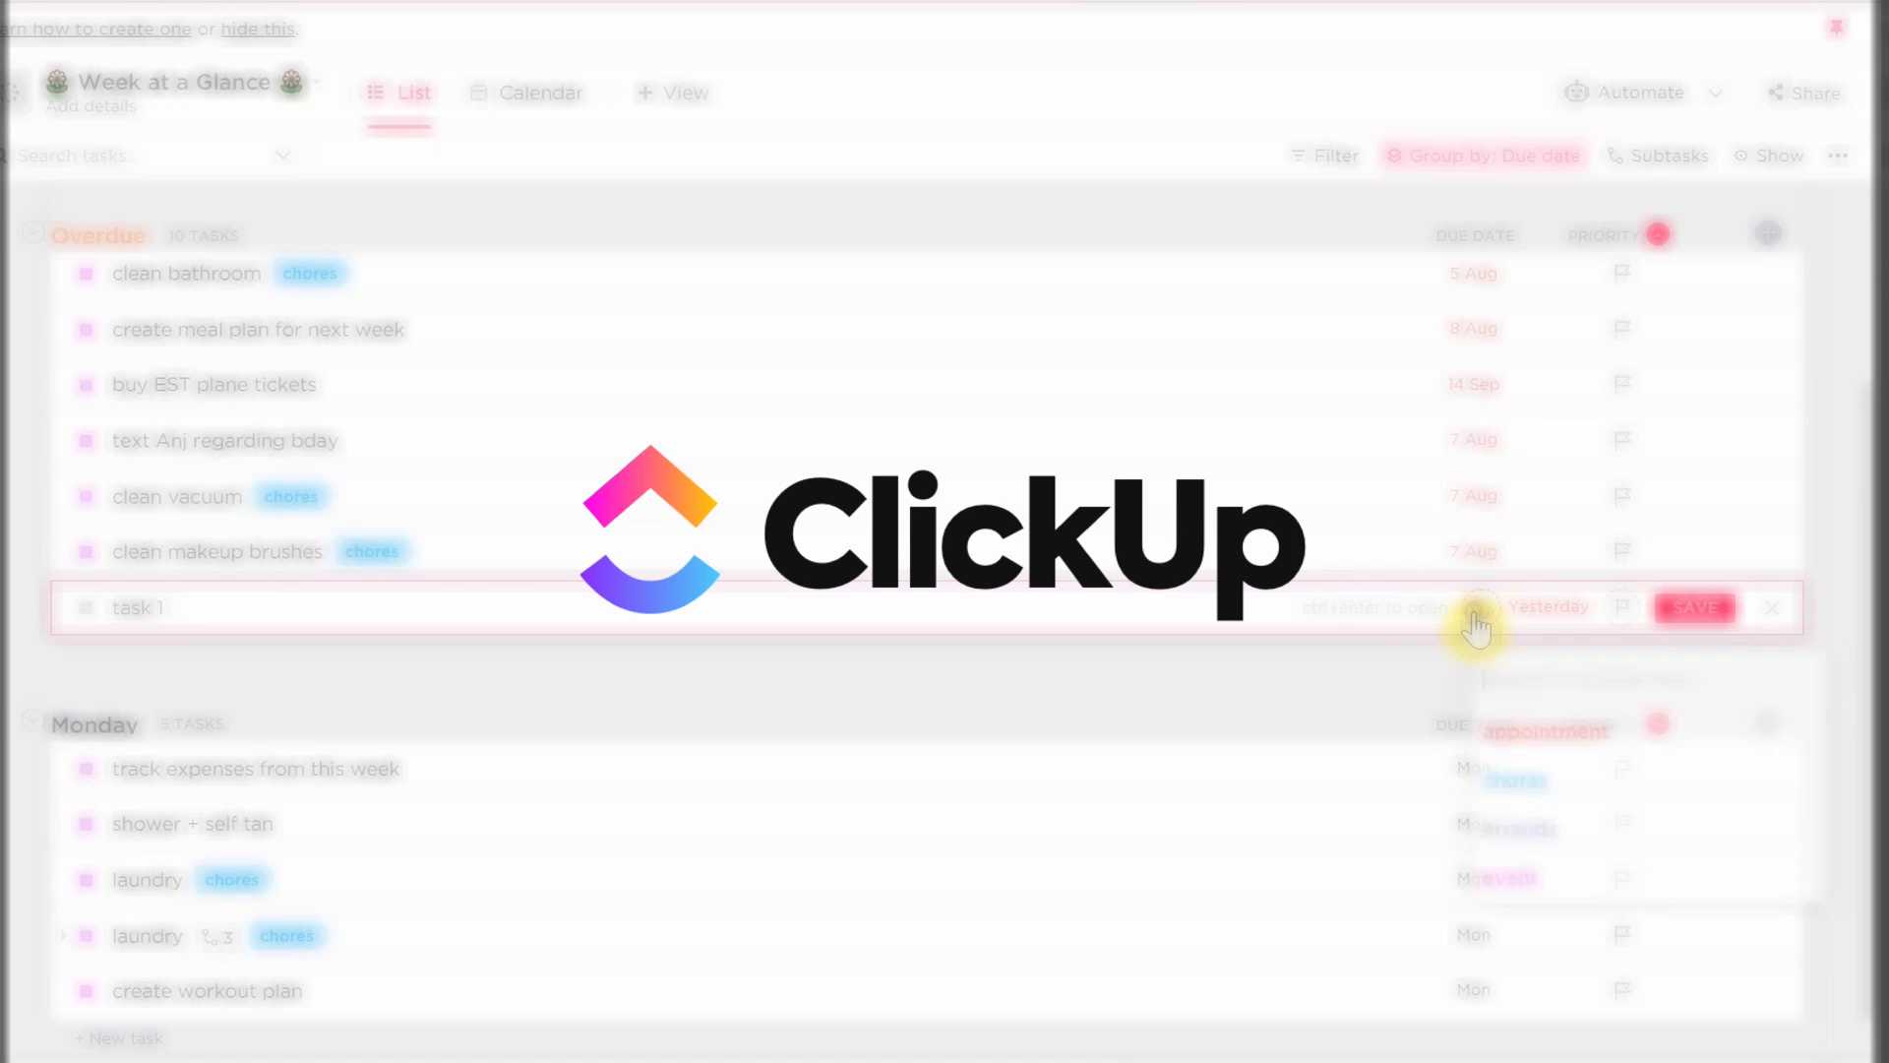
{"action": "left_click", "coordinate": [1505, 893]}
{"action": "left_click", "coordinate": [1622, 608]}
{"action": "left_click", "coordinate": [1666, 735]}
- Set the due date of task 1 to Monday, 11 October 2021
{"action": "left_click", "coordinate": [1545, 612]}
{"action": "left_click", "coordinate": [1564, 408]}
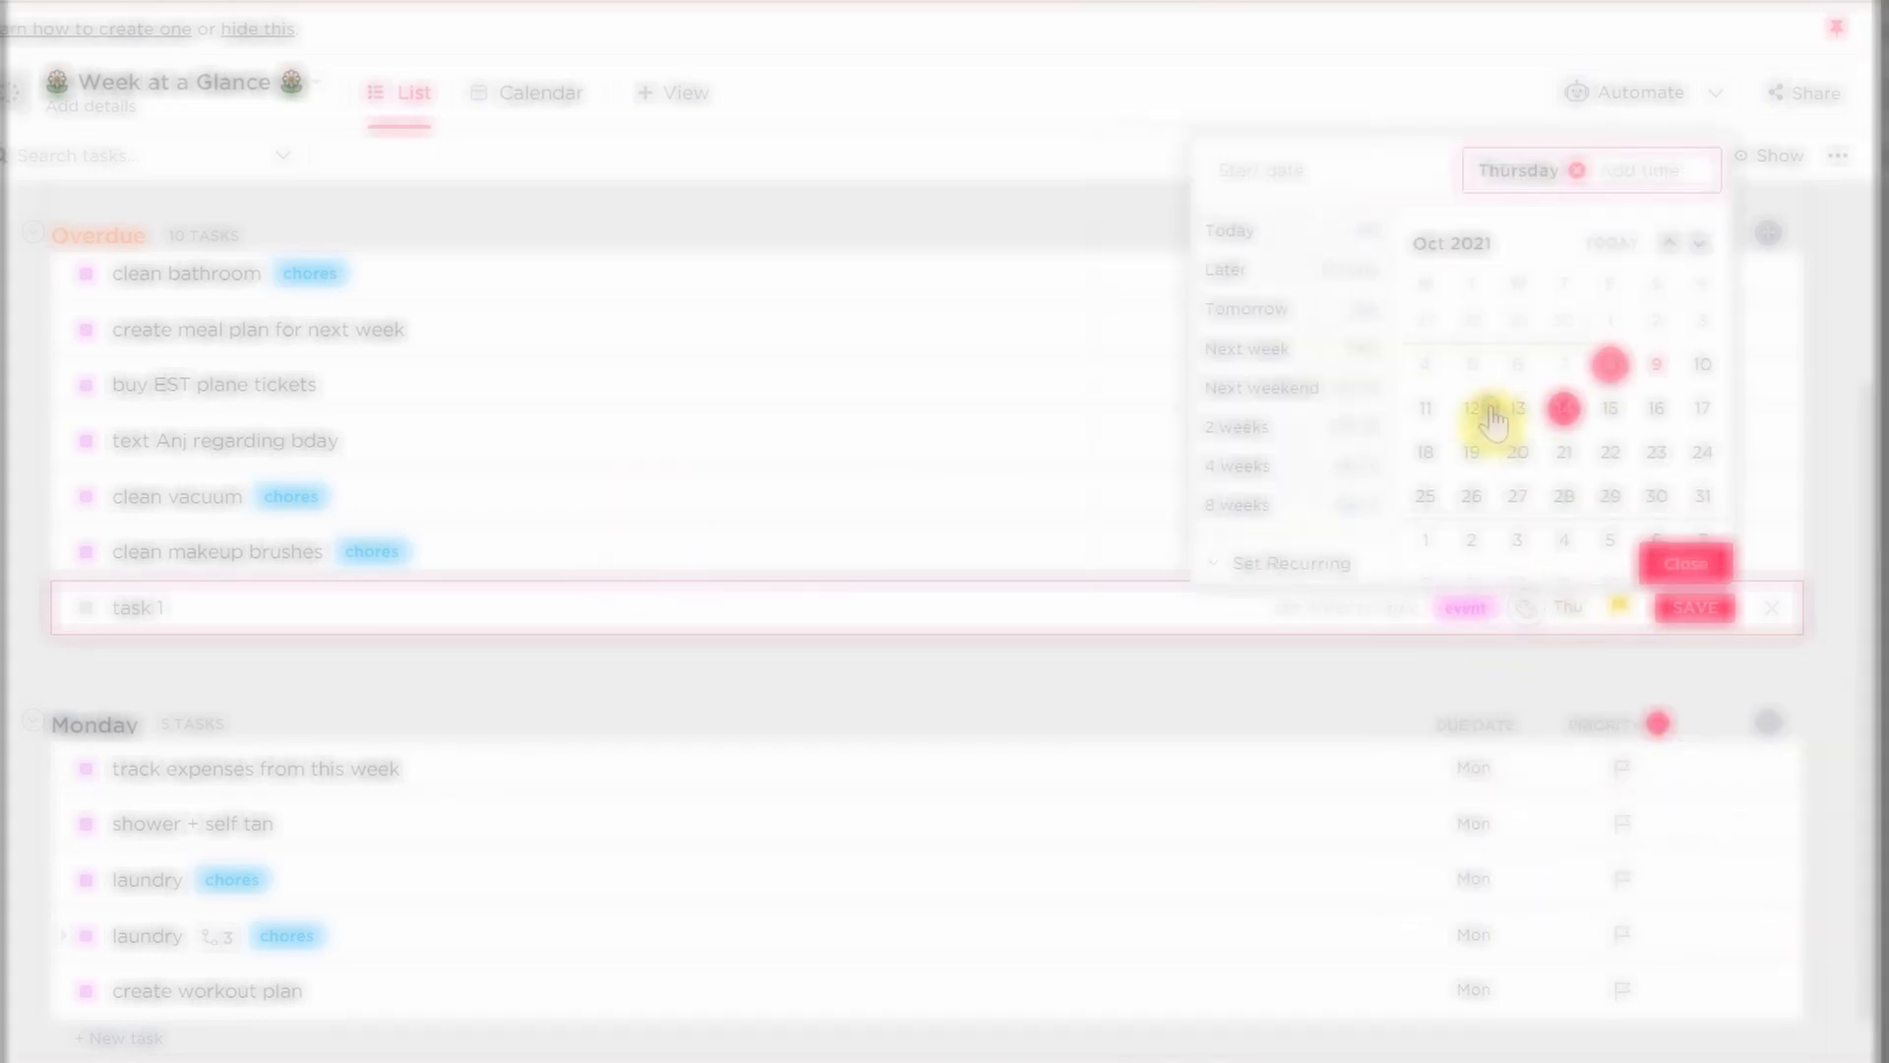
{"action": "left_click", "coordinate": [1425, 409]}
{"action": "left_click", "coordinate": [1685, 564]}
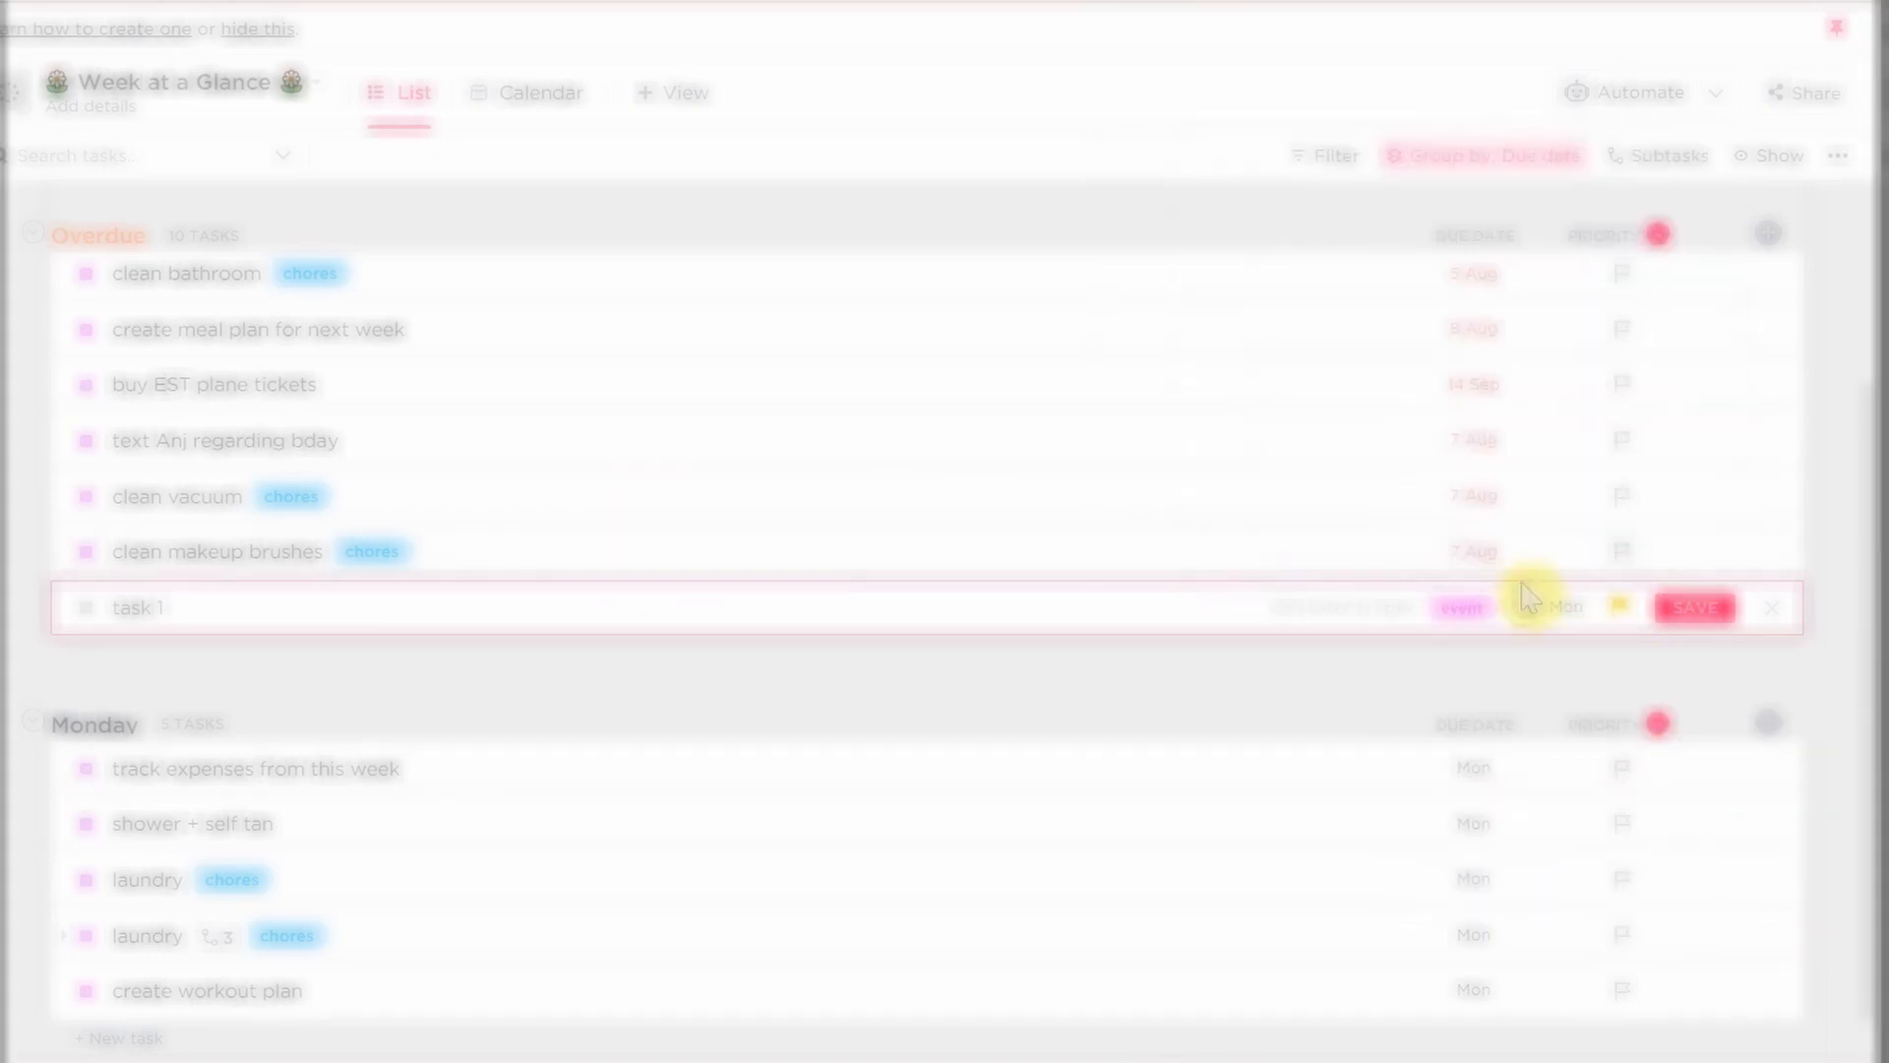
- Give task 1 the red status, save it, and dismiss the blank task row that follows
{"action": "left_click", "coordinate": [84, 607]}
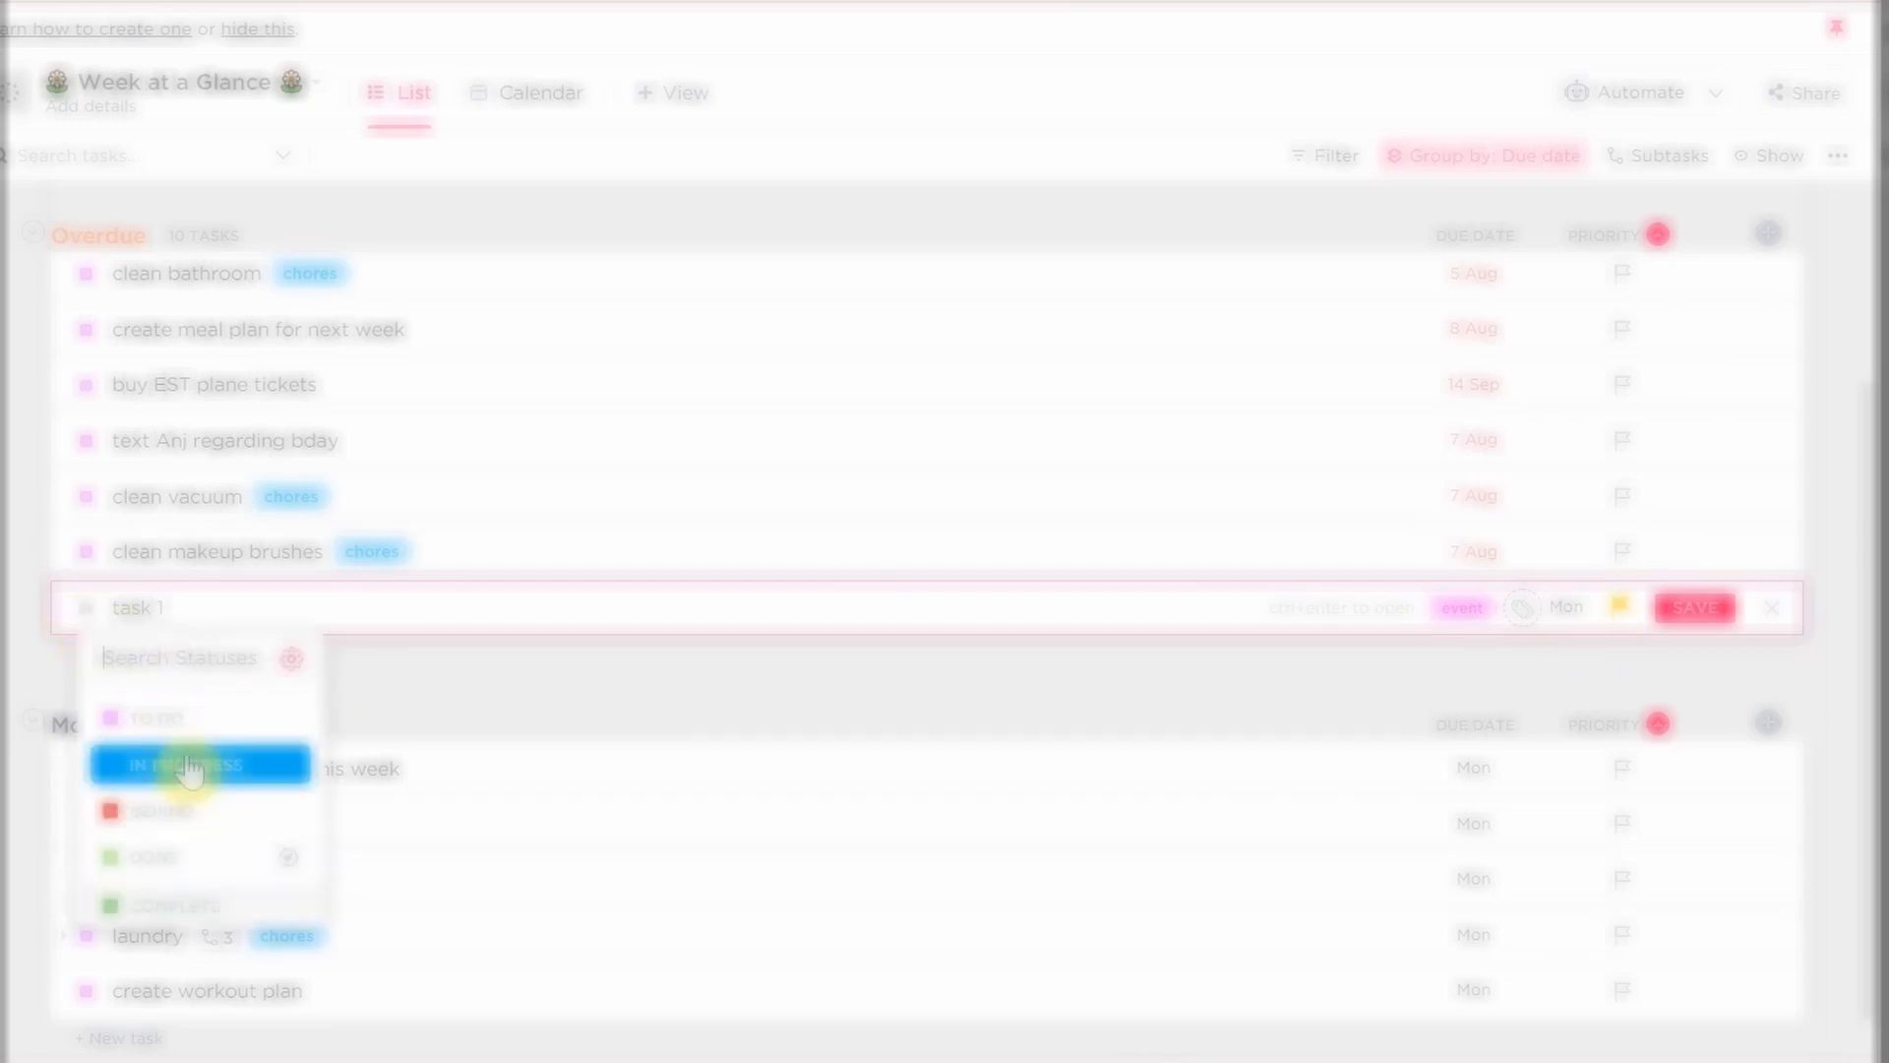
{"action": "left_click", "coordinate": [177, 767]}
{"action": "left_click", "coordinate": [1687, 607]}
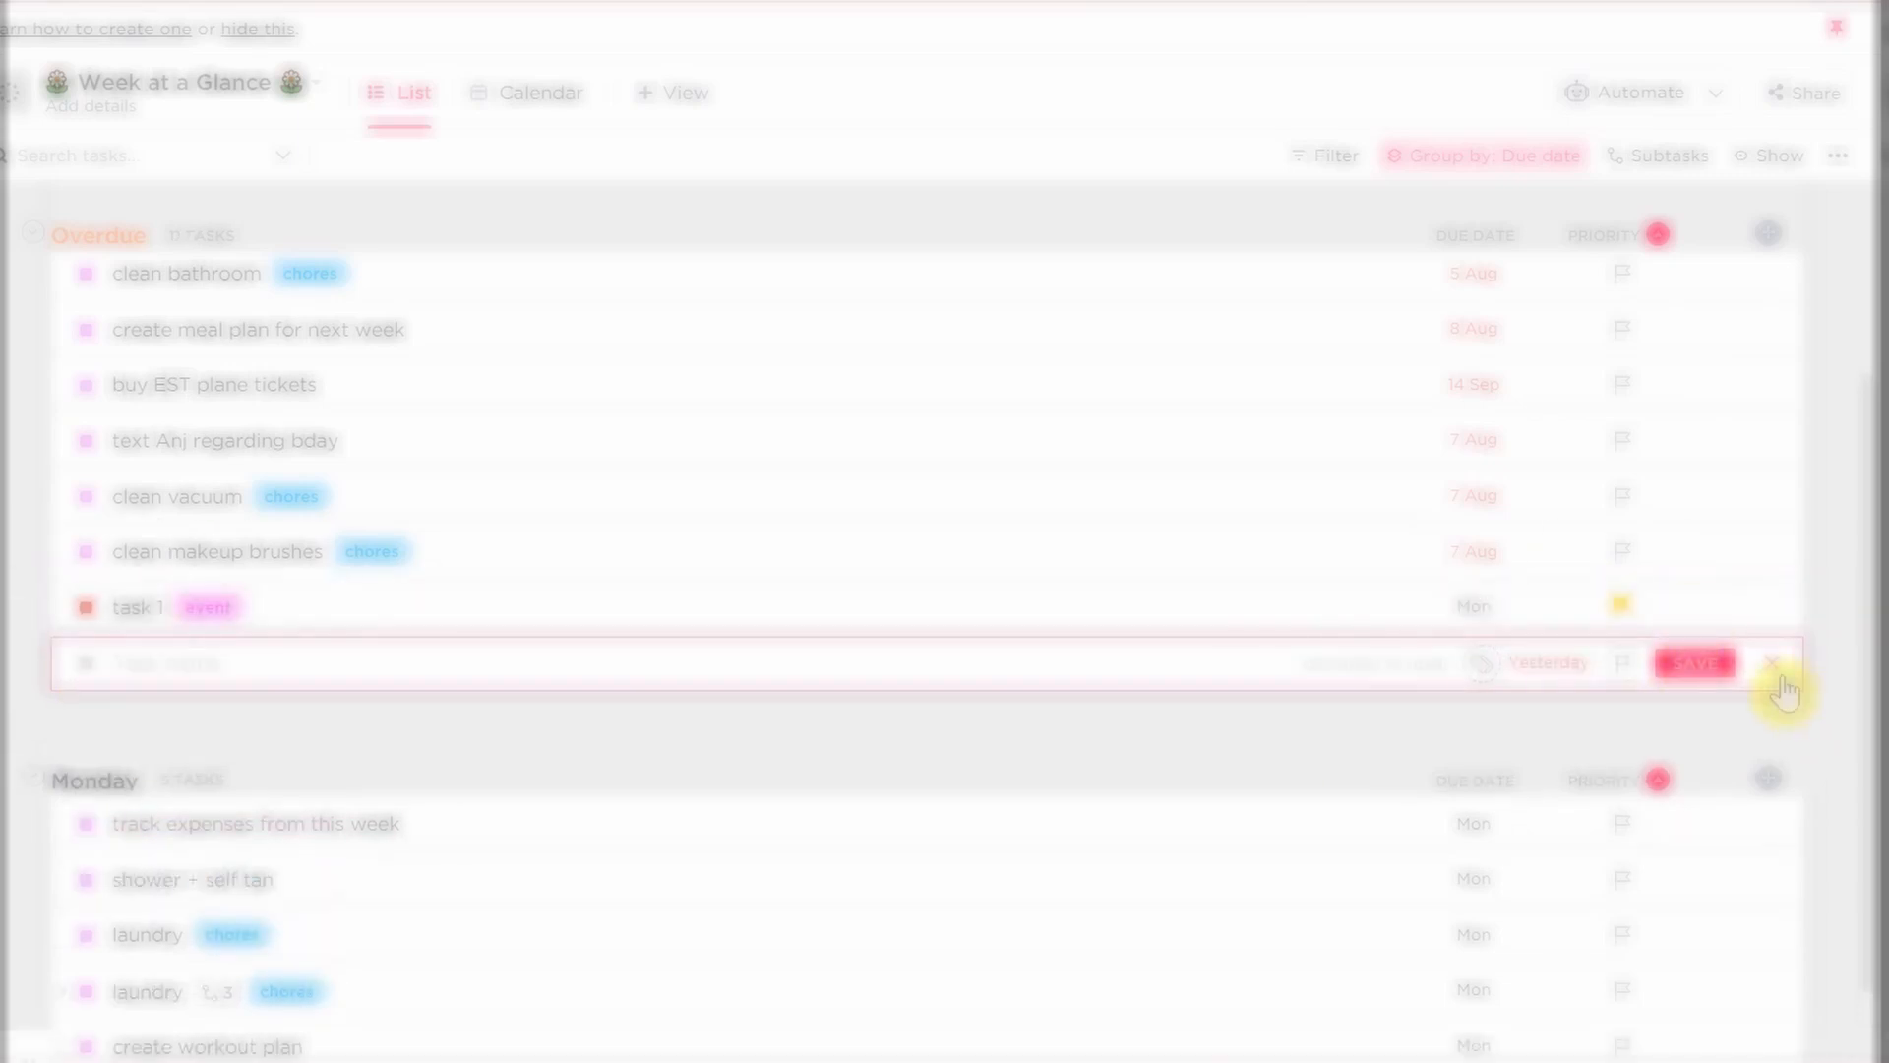
{"action": "left_click", "coordinate": [1774, 664]}
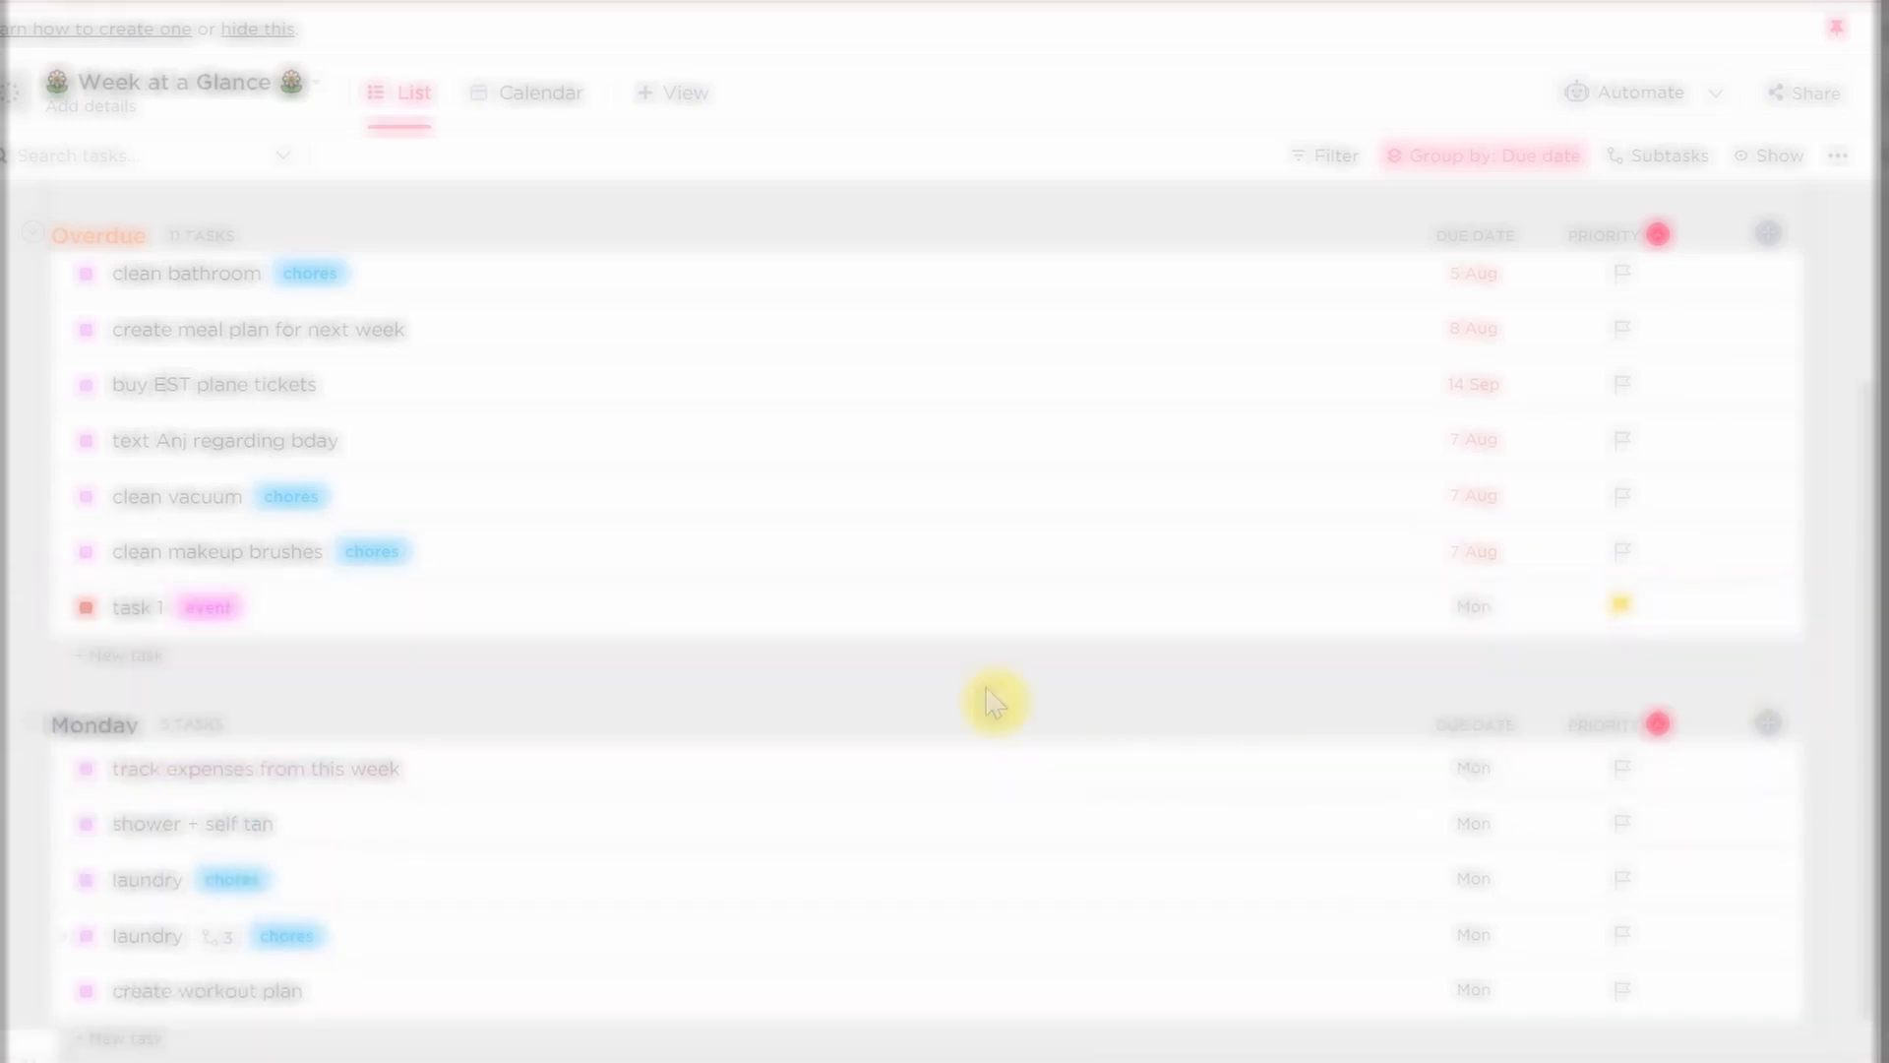
- Open the new task creation window from the Week at a Glance list
{"action": "type", "text": "t"}
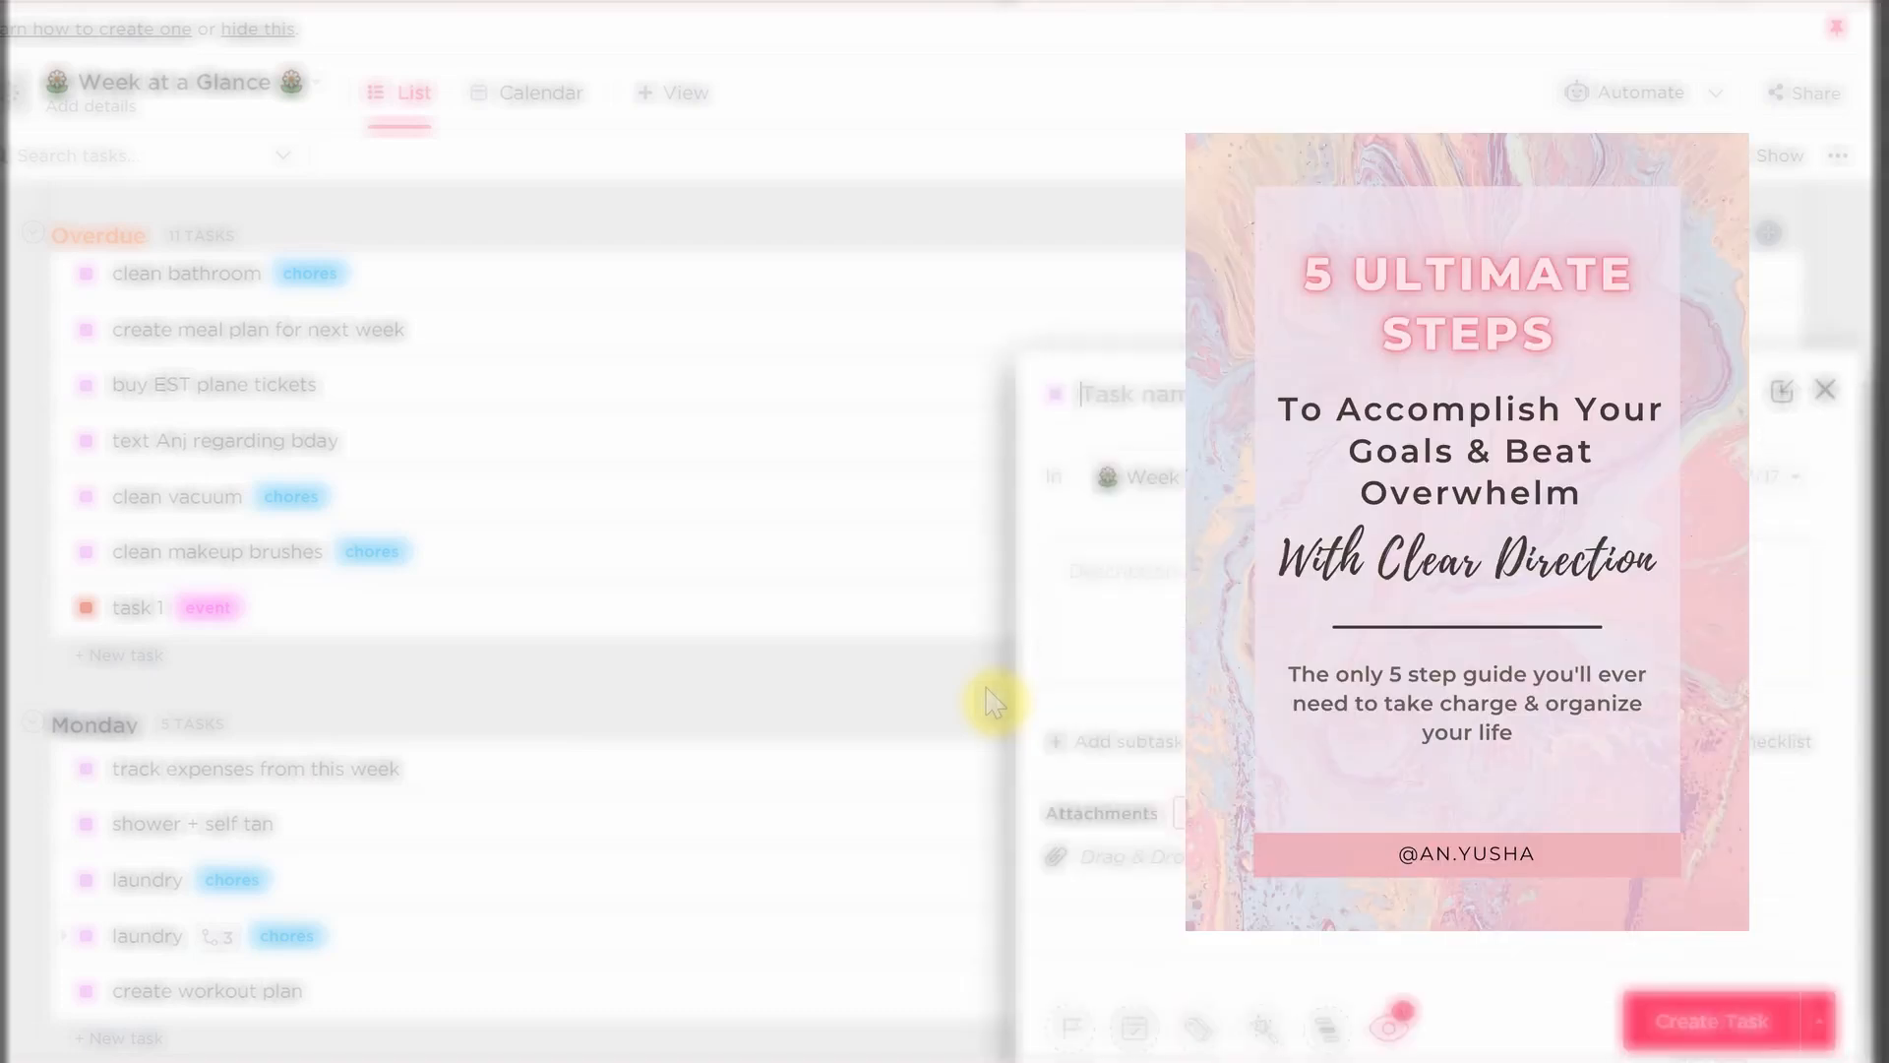